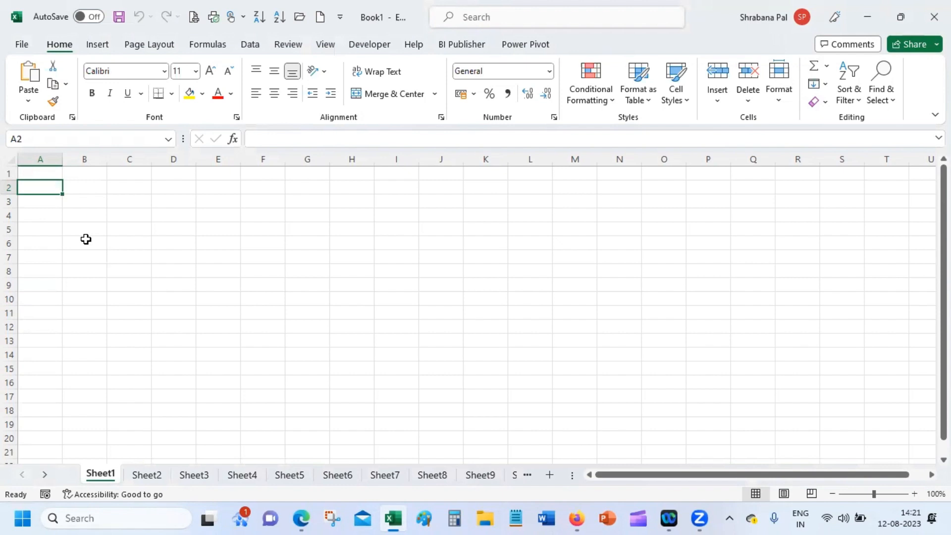
# Show the Formulas ribbon with its Function Library in the blank Book1 workbook.
pyautogui.click(208, 47)
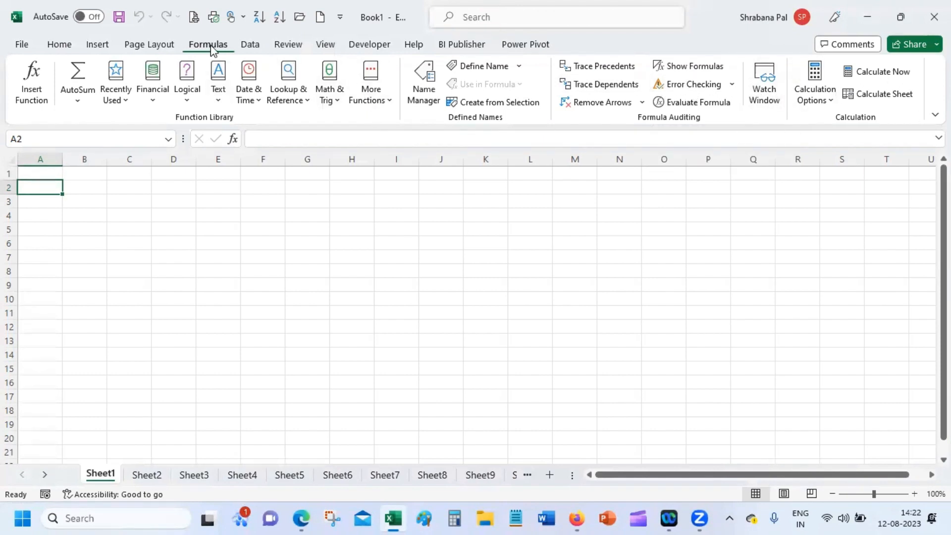
# Switch briefly to Home, return to Formulas and open the Financial function list.
pyautogui.click(59, 45)
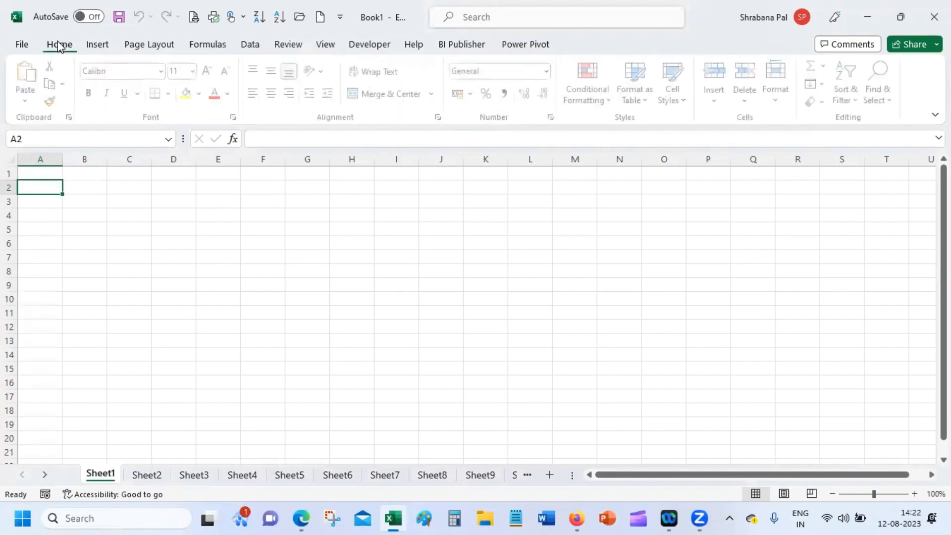
pyautogui.click(201, 47)
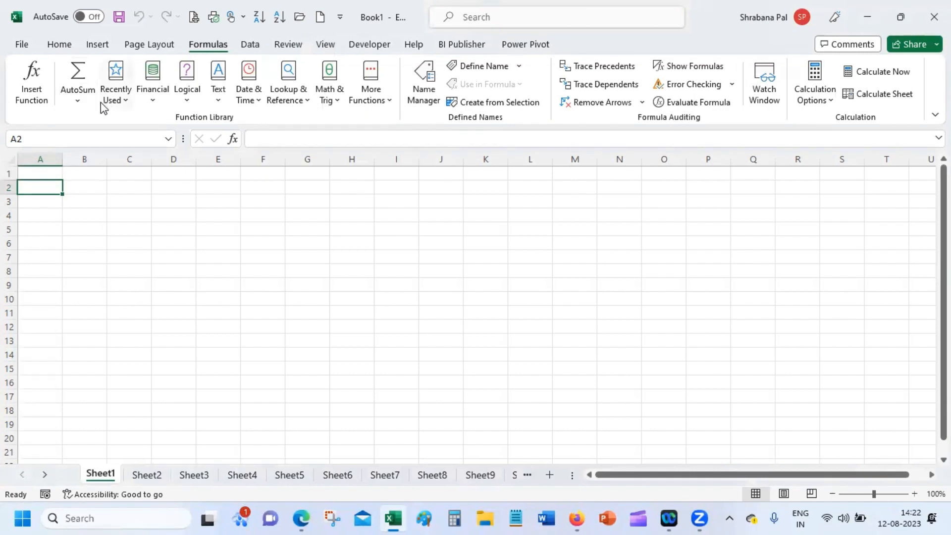
pyautogui.click(155, 101)
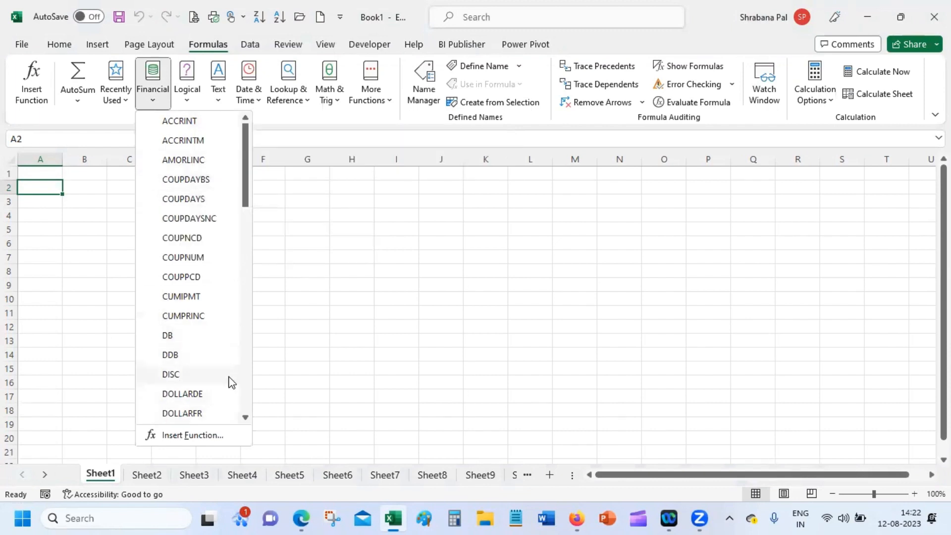
# Page further down the Financial functions, then open the Logical function list.
pyautogui.click(249, 356)
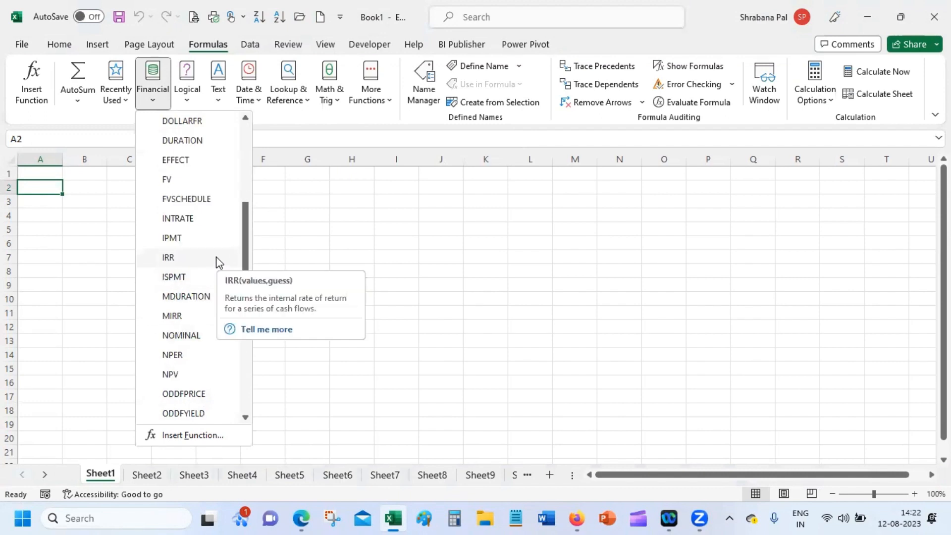
pyautogui.click(192, 101)
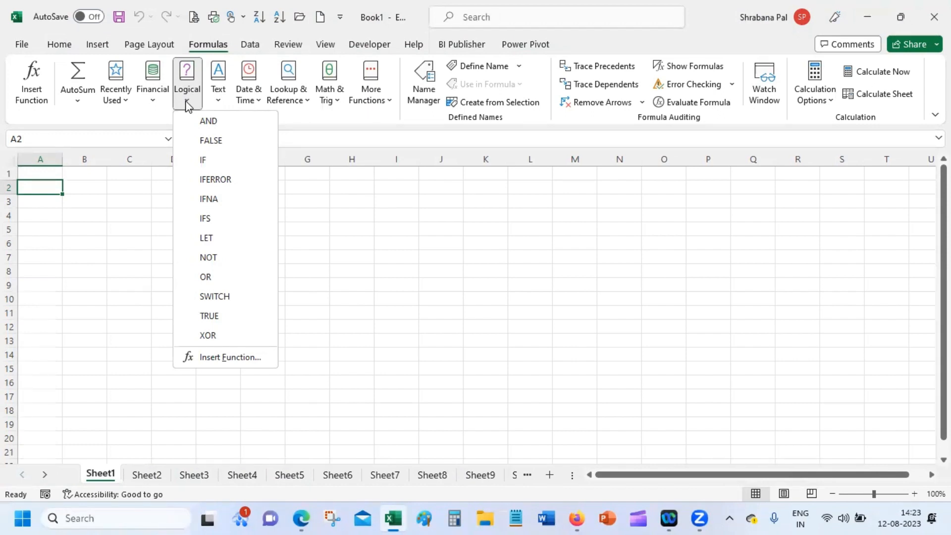
# Browse Text, Date & Time, Lookup & Reference, Math & Trig and More Functions, ending on Statistical.
pyautogui.click(217, 98)
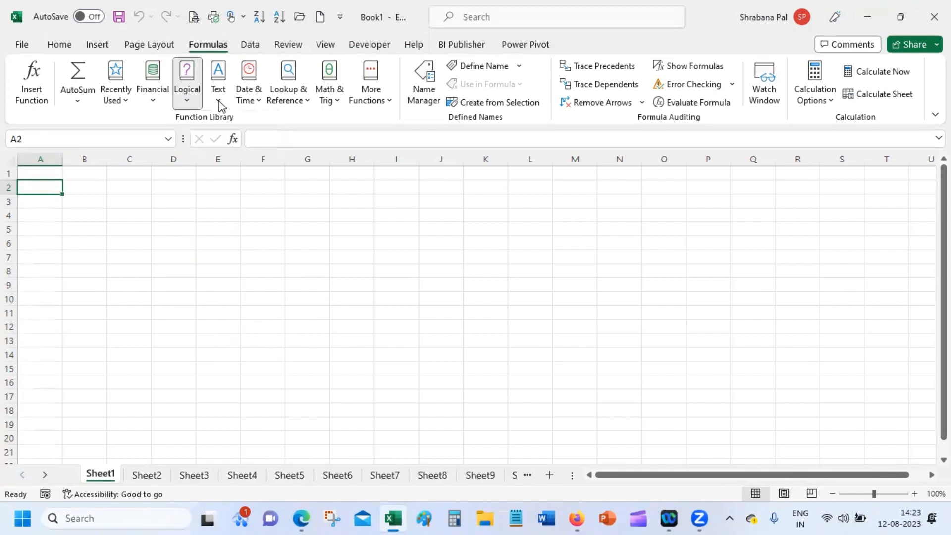
pyautogui.click(218, 98)
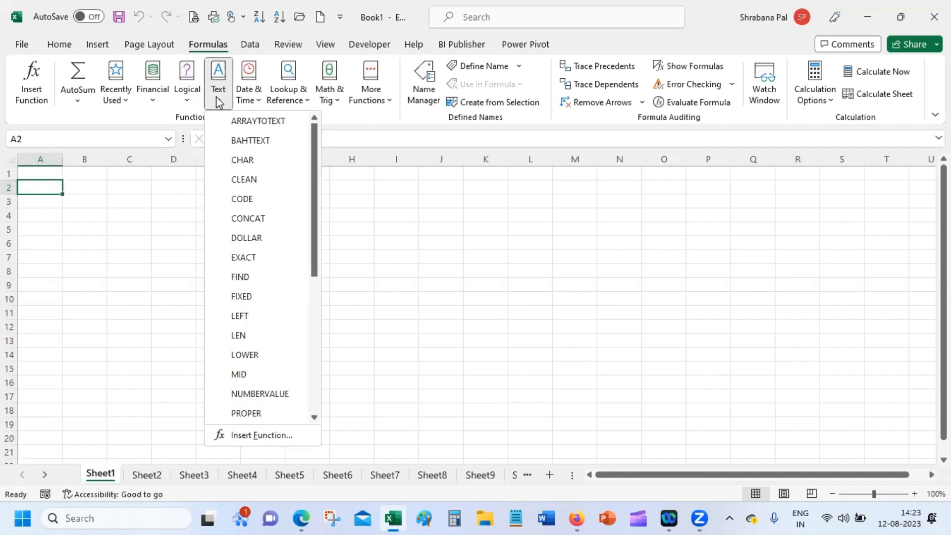
pyautogui.click(248, 95)
pyautogui.click(247, 96)
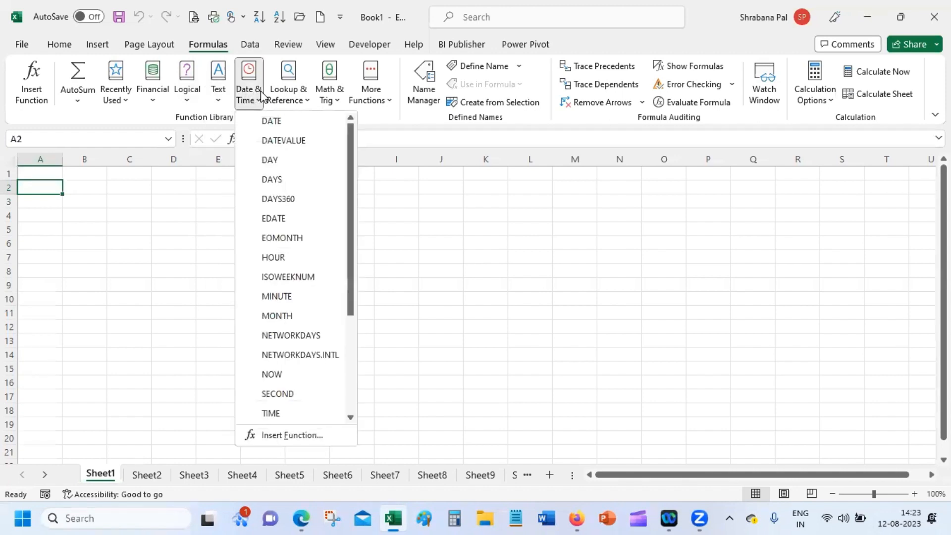
pyautogui.click(288, 92)
pyautogui.click(336, 92)
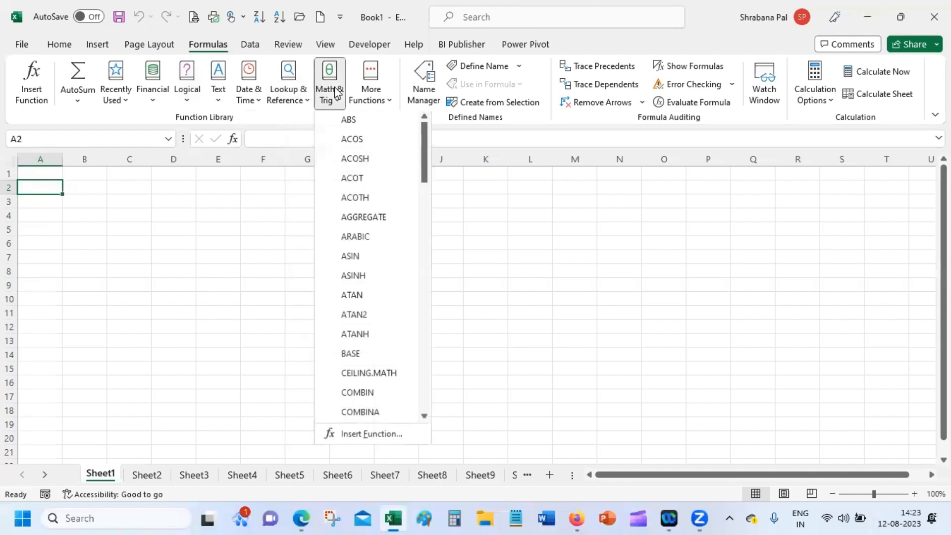
pyautogui.click(384, 95)
pyautogui.click(383, 94)
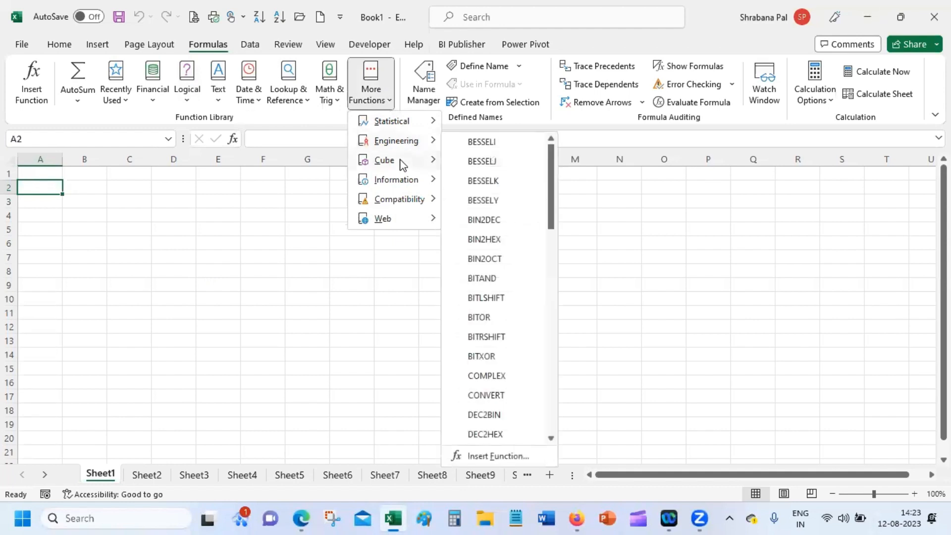
pyautogui.moveTo(410, 208)
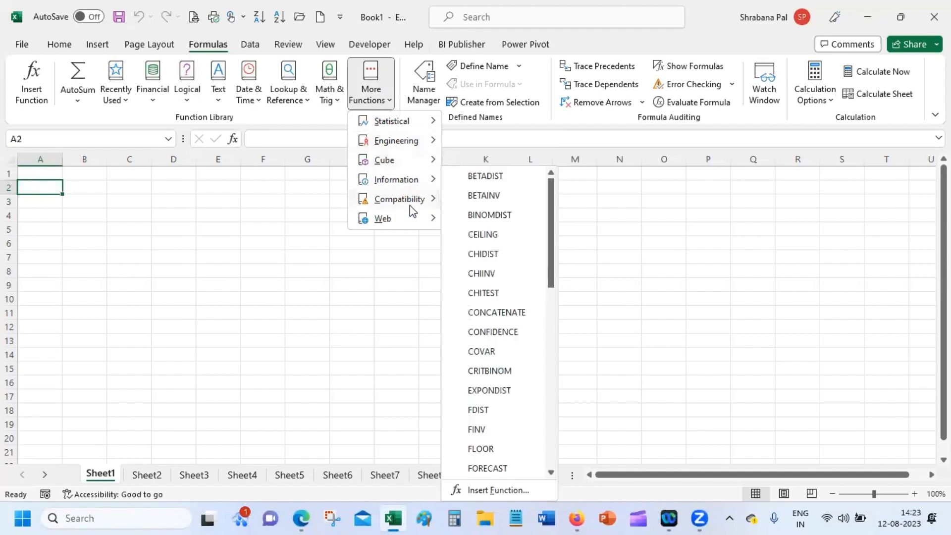
pyautogui.moveTo(409, 226)
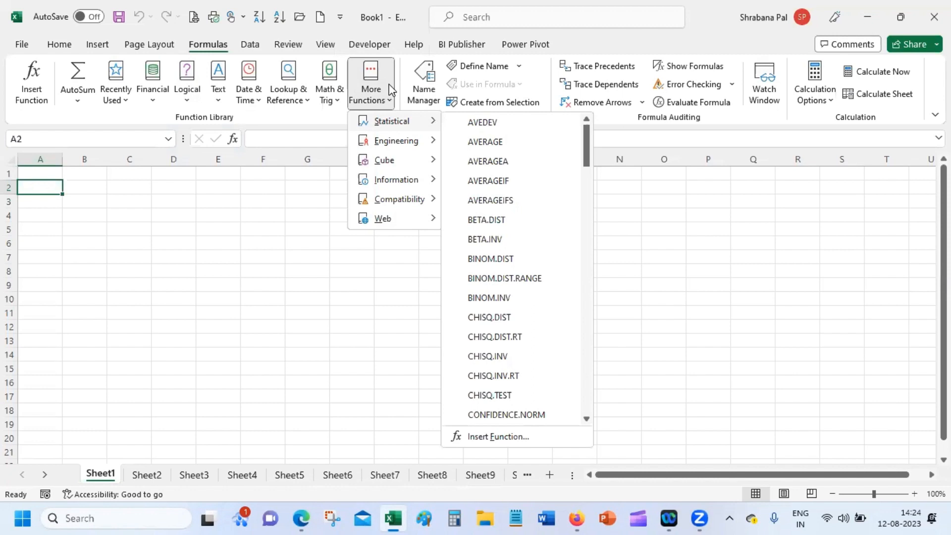
# Close the function lists and click across cells B2, C2 and D2.
pyautogui.click(48, 188)
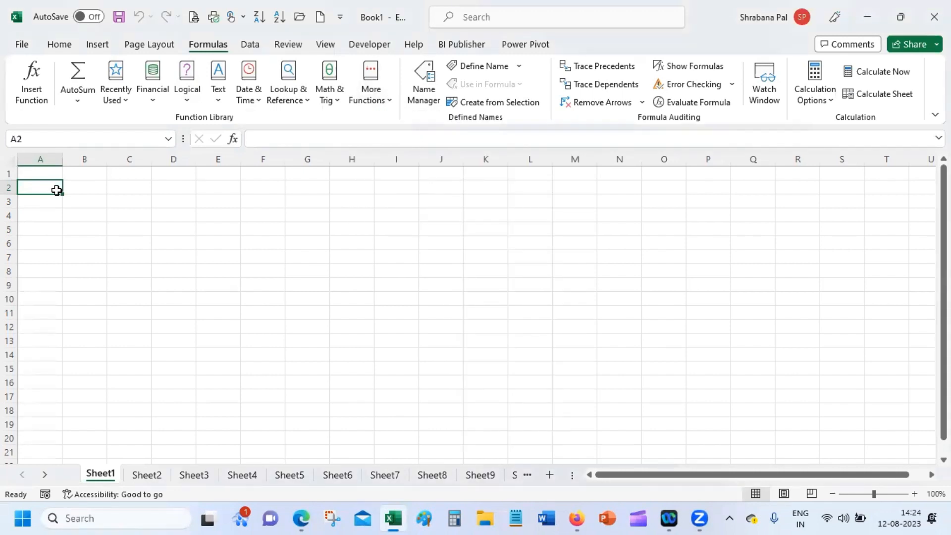
pyautogui.click(82, 189)
pyautogui.click(130, 187)
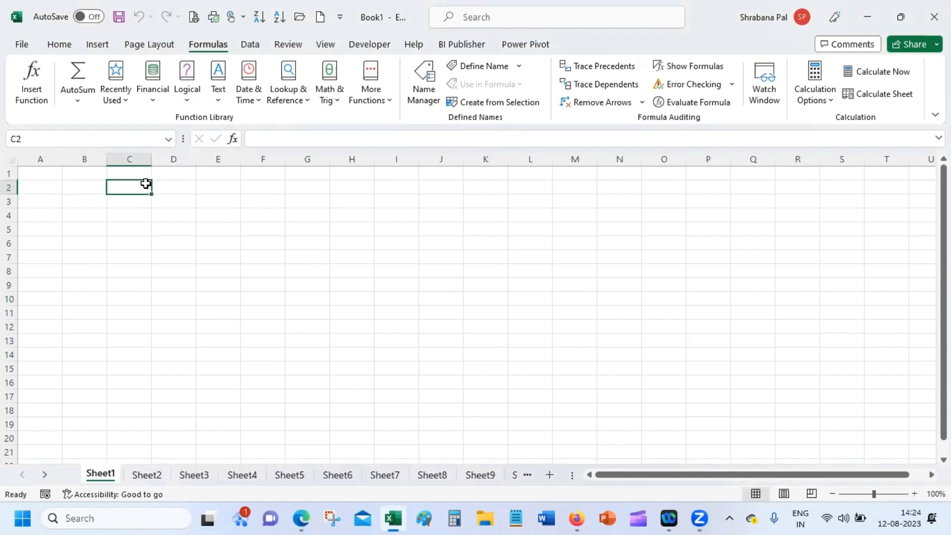
pyautogui.click(169, 186)
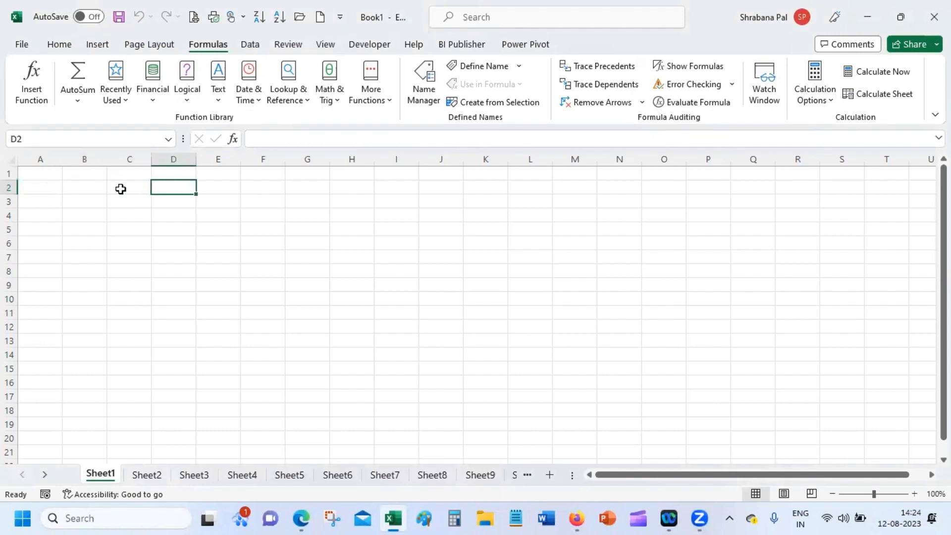
pyautogui.click(86, 187)
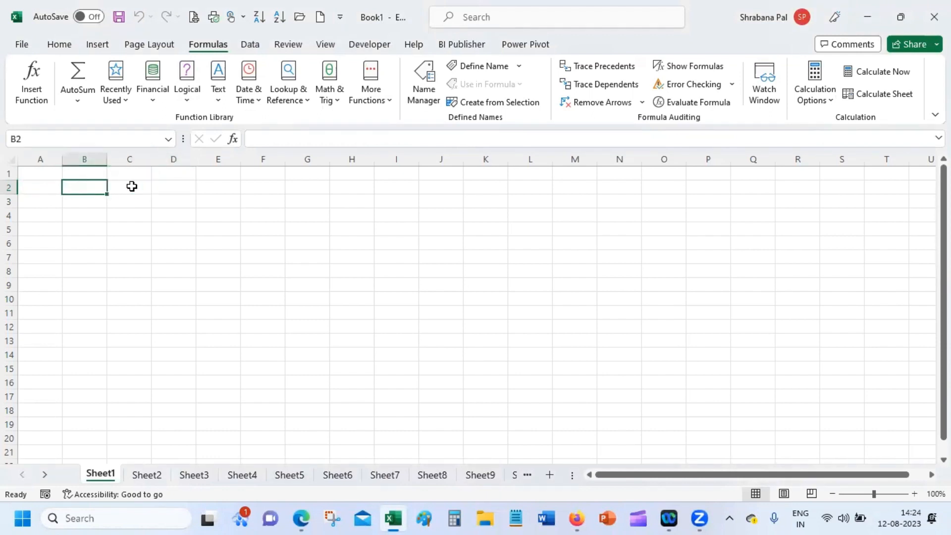
pyautogui.click(133, 187)
pyautogui.click(161, 185)
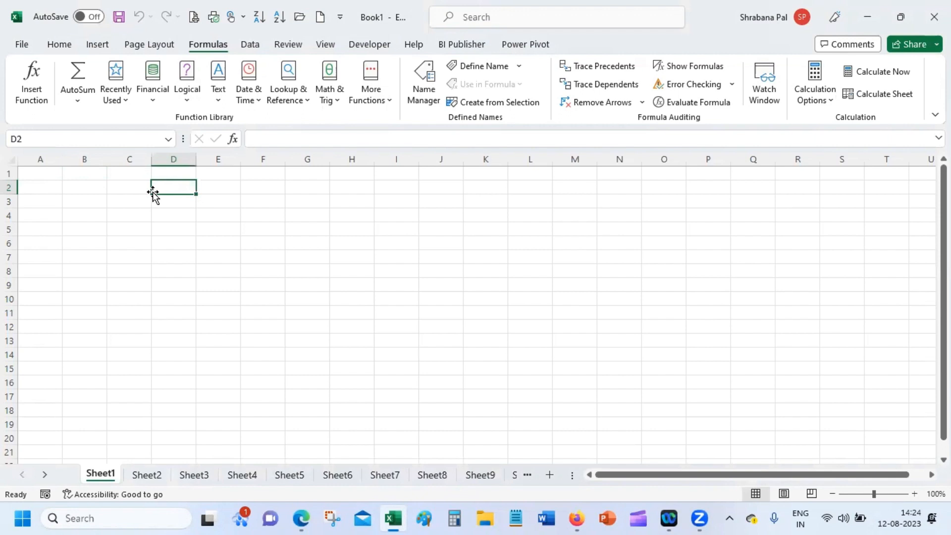
# Select ranges B2:B13, C2:C13 and D2:D13, then return to Home and select C9.
pyautogui.moveTo(77, 187); pyautogui.dragTo(85, 345)
pyautogui.moveTo(131, 313); pyautogui.dragTo(136, 329)
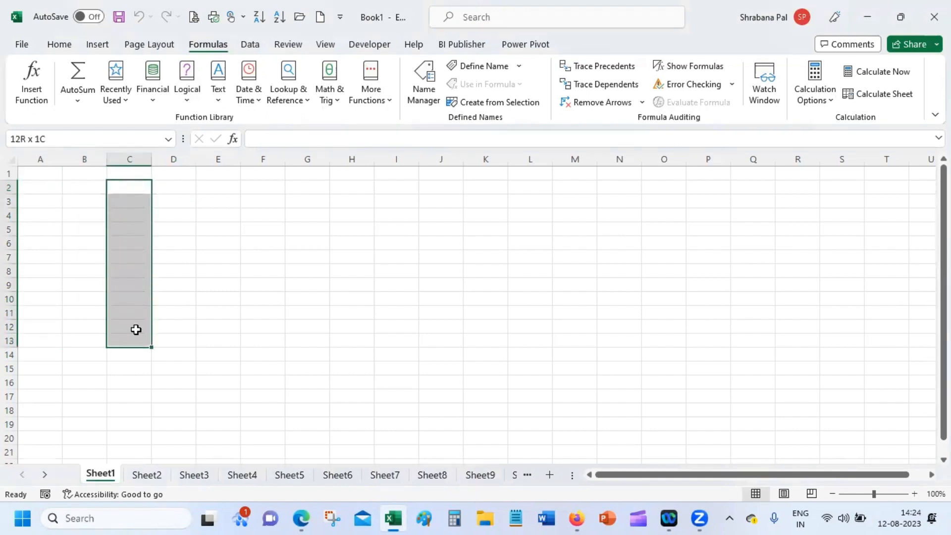
pyautogui.moveTo(176, 186); pyautogui.dragTo(180, 337)
pyautogui.click(73, 191)
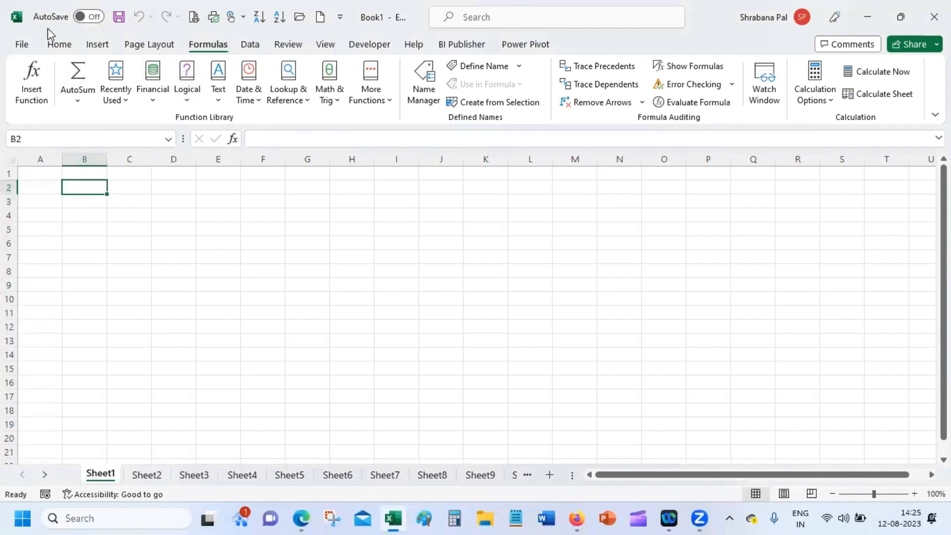
pyautogui.click(55, 46)
pyautogui.click(139, 287)
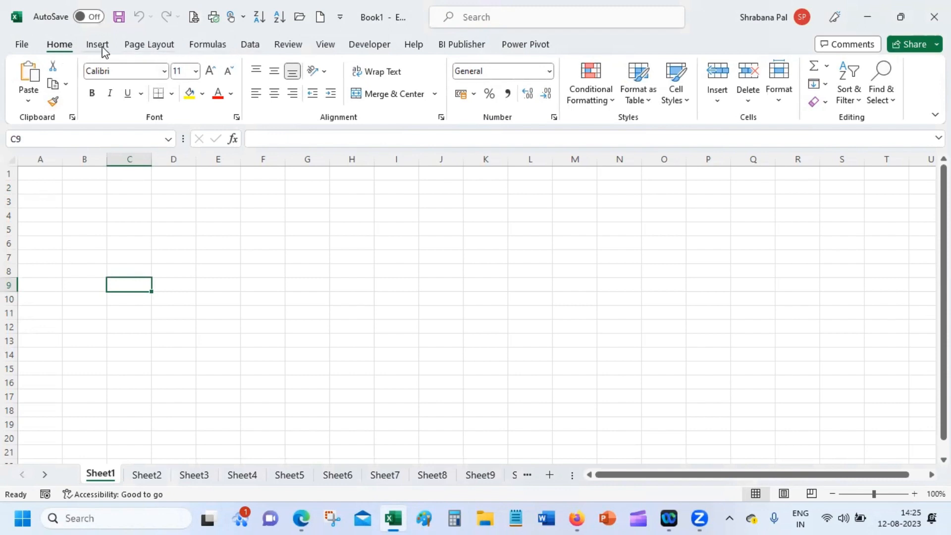
# Cycle through the Financial, Logical, Date & Time, Math & Trig and More Functions lists, then close them.
pyautogui.click(209, 46)
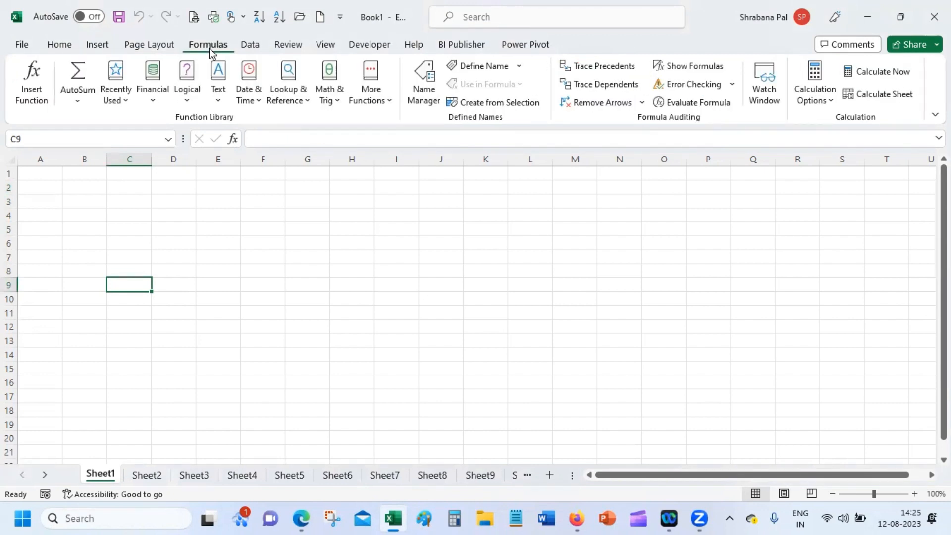
pyautogui.click(152, 104)
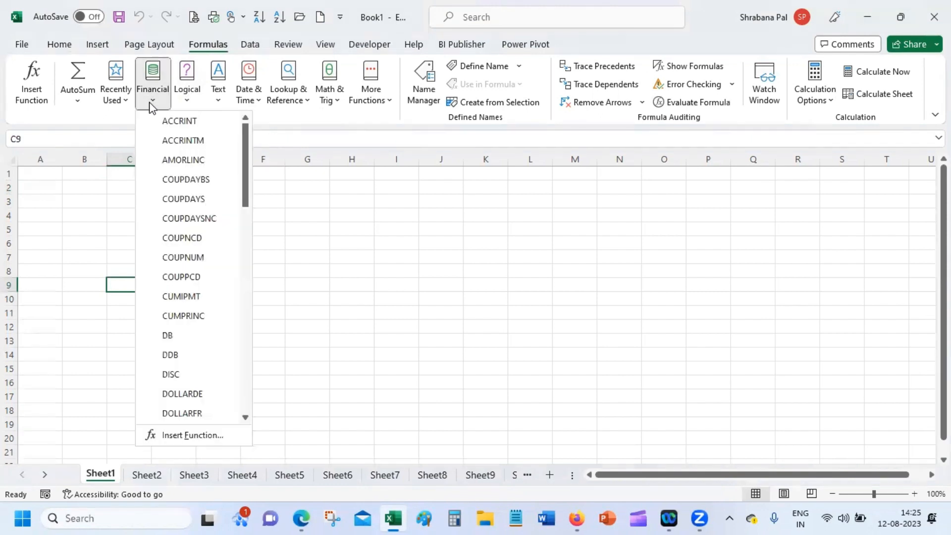
pyautogui.click(190, 103)
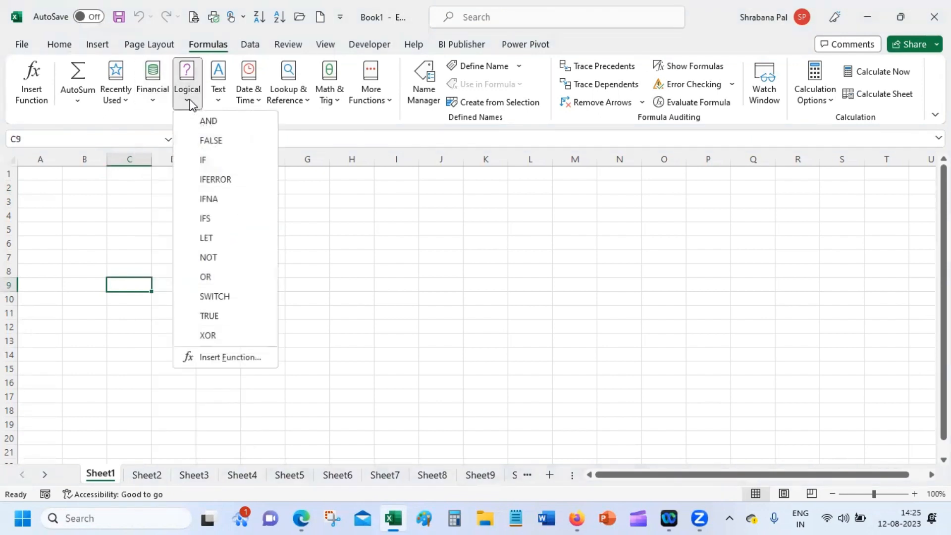
pyautogui.click(251, 99)
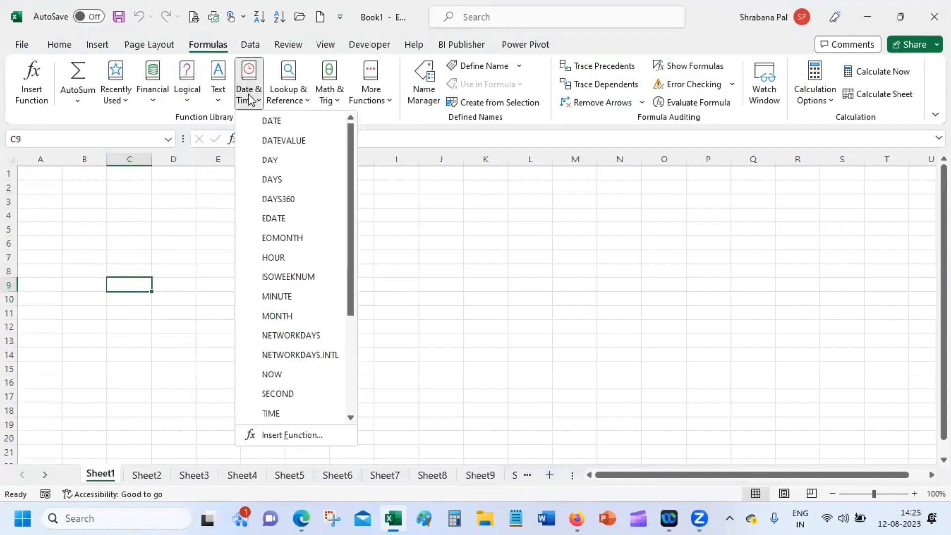
pyautogui.click(305, 97)
pyautogui.click(331, 100)
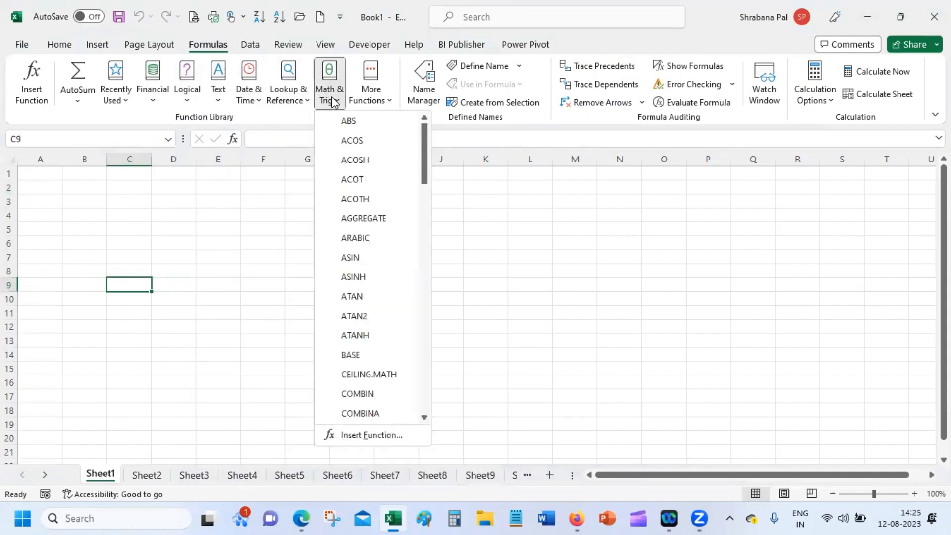
pyautogui.click(364, 99)
pyautogui.click(363, 99)
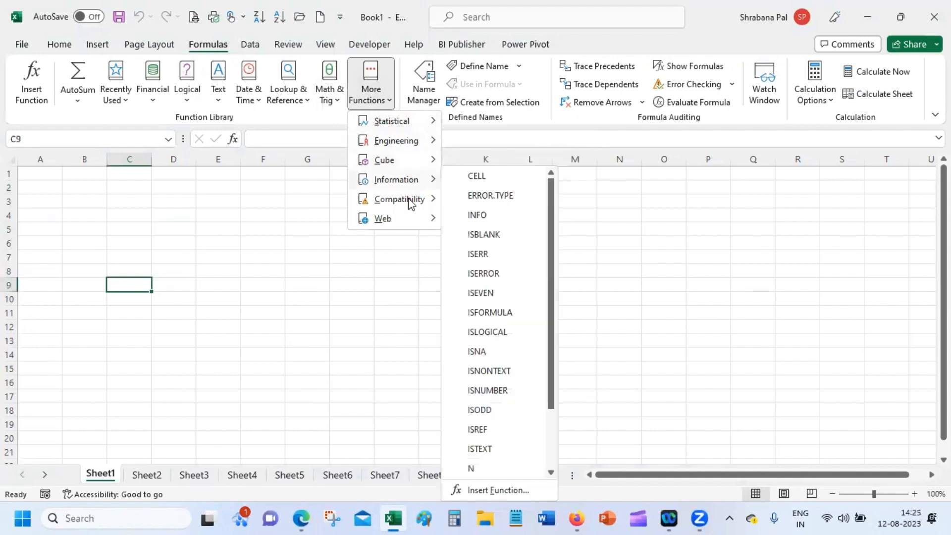
pyautogui.moveTo(398, 224)
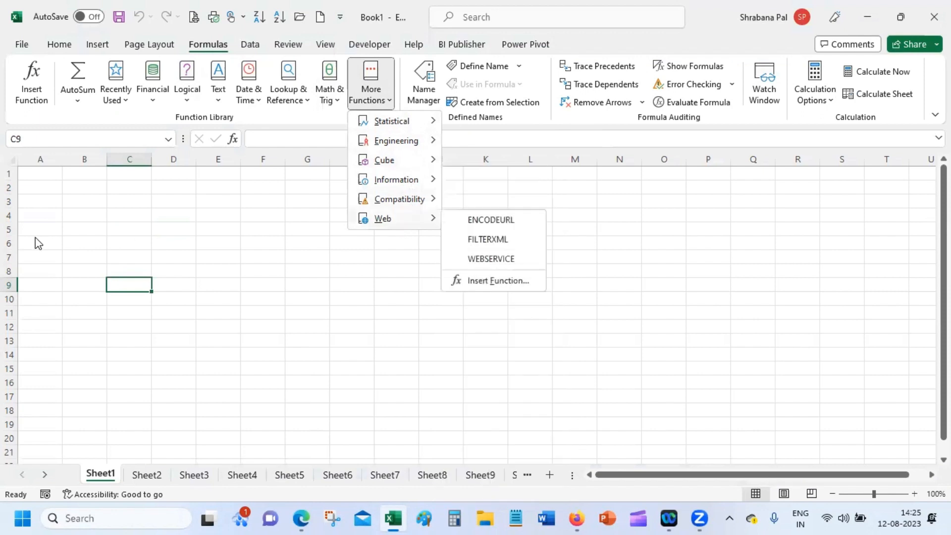
pyautogui.click(55, 187)
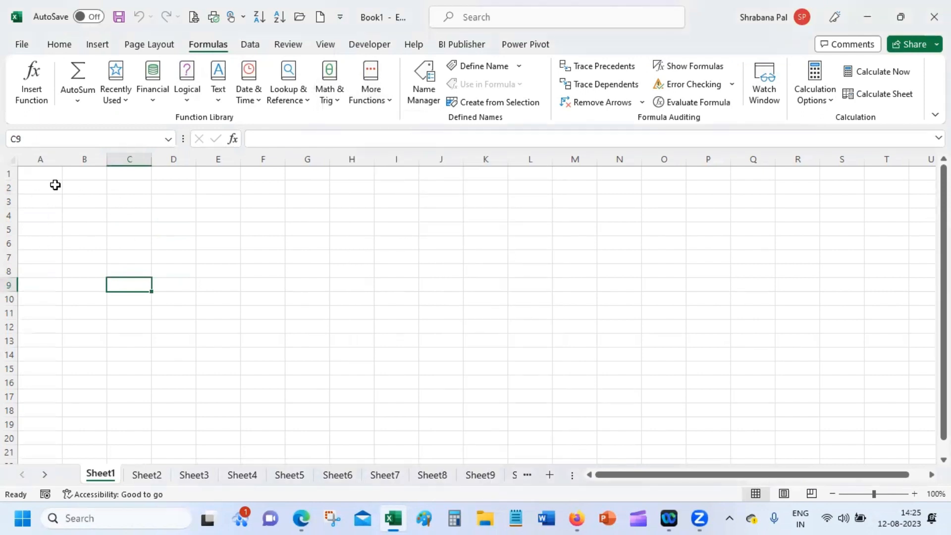
pyautogui.click(60, 191)
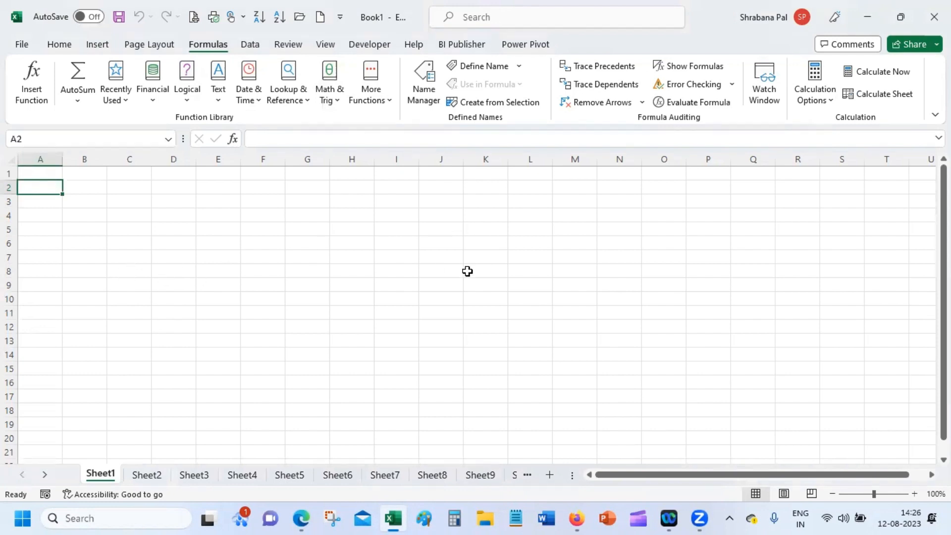
# Enter 'Palium SkiLLs' in A2 and autofit column A to the text.
pyautogui.write('PA')
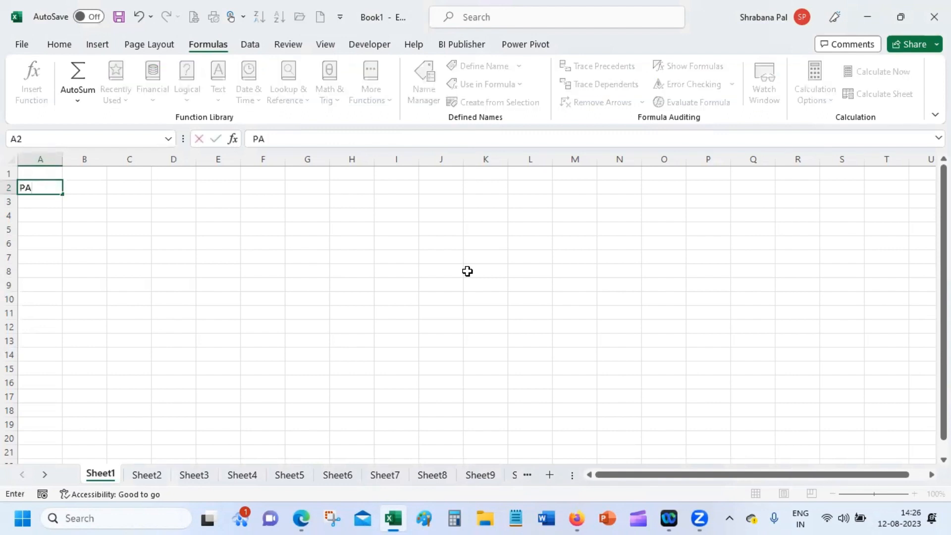
pyautogui.press('BackSpace')
pyautogui.write('Alium Skill')
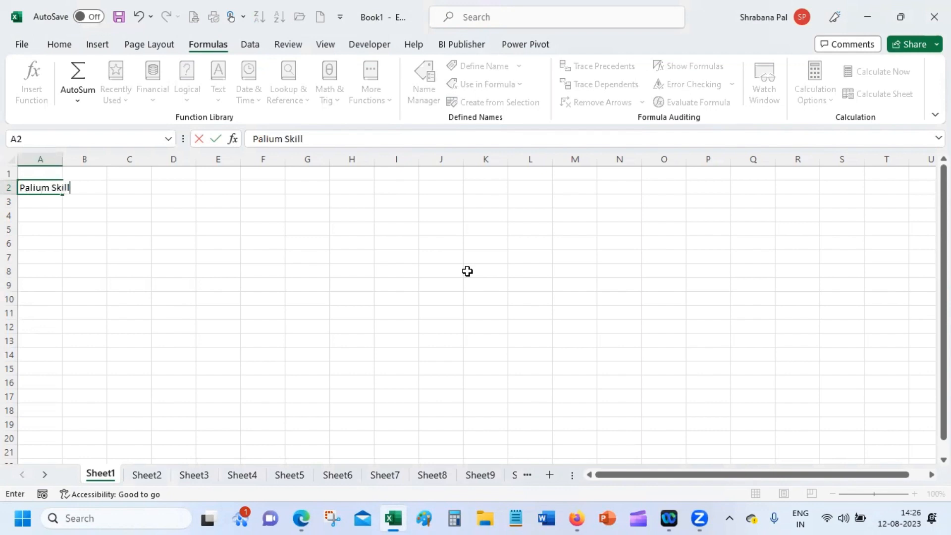
pyautogui.write('s')
pyautogui.press('BackSpace')
pyautogui.press('BackSpace')
pyautogui.press('BackSpace')
pyautogui.press('BackSpace')
pyautogui.write('LLs')
pyautogui.press('Return')
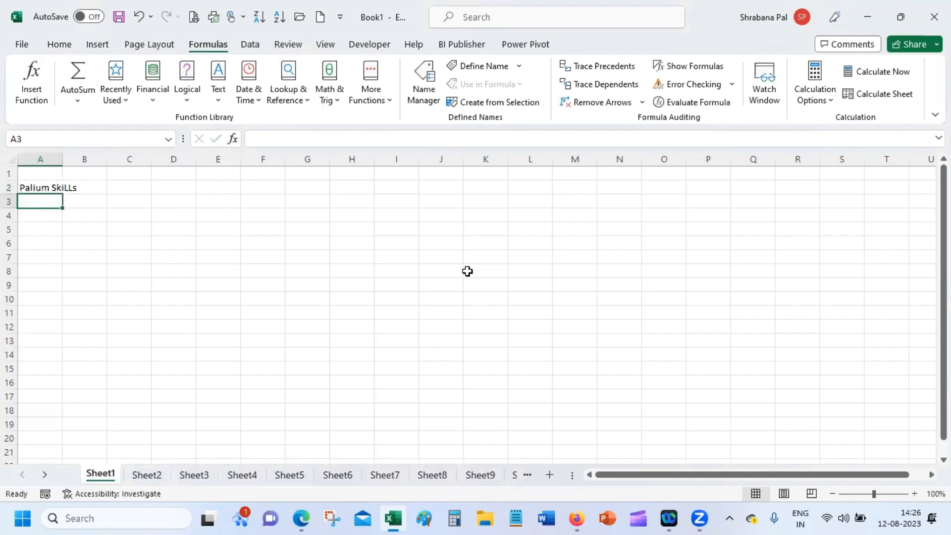
pyautogui.doubleClick(62, 153)
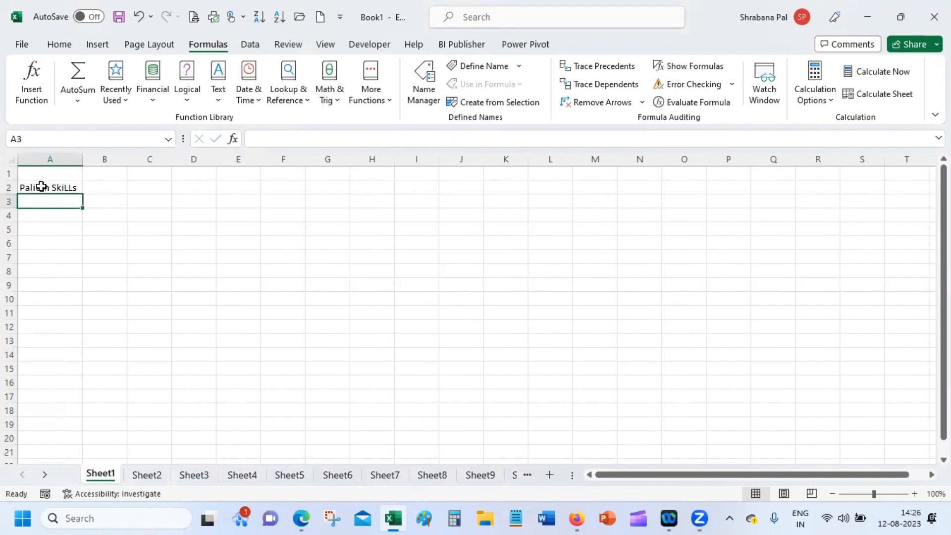
pyautogui.click(106, 186)
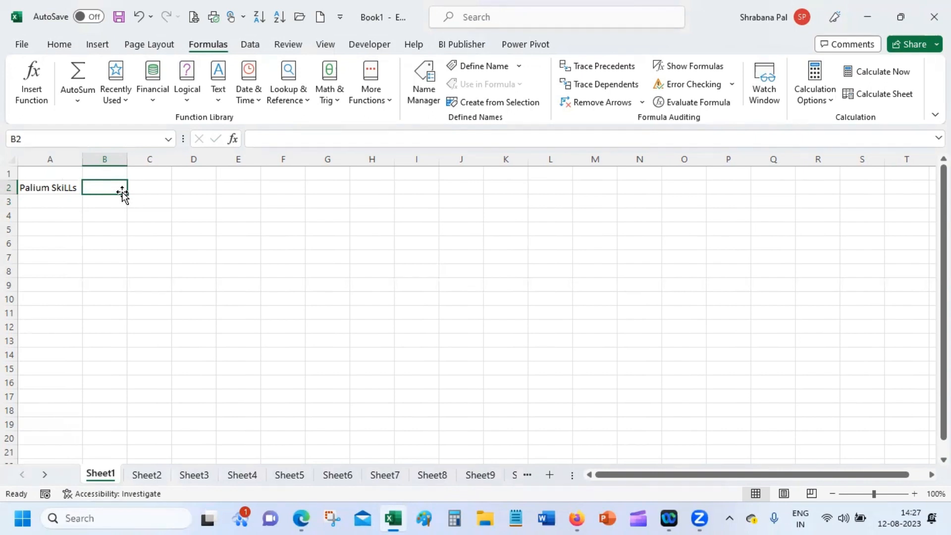
# Enter =LOWER(A2) in B2 and autofit column B to show 'palium skills'.
pyautogui.write('=')
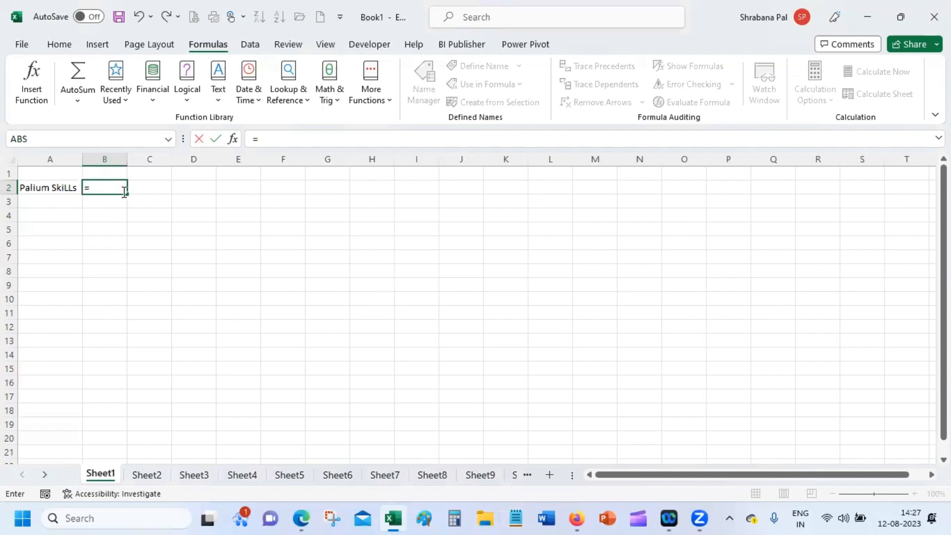
pyautogui.write('lo')
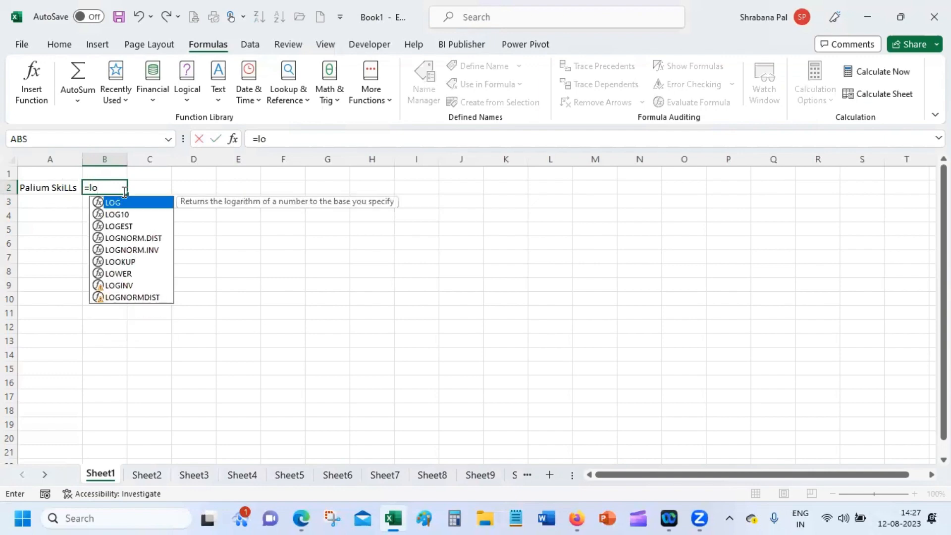
pyautogui.write('w')
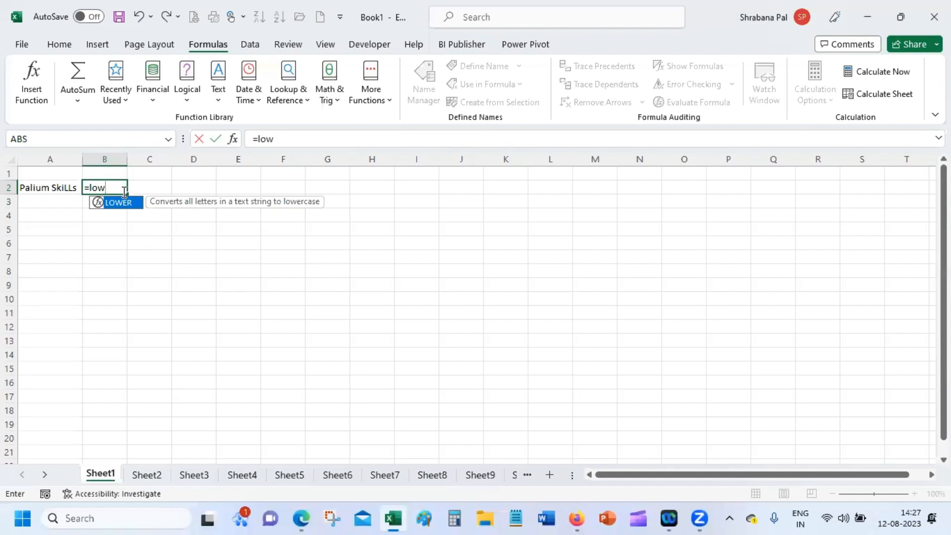
pyautogui.press('Tab')
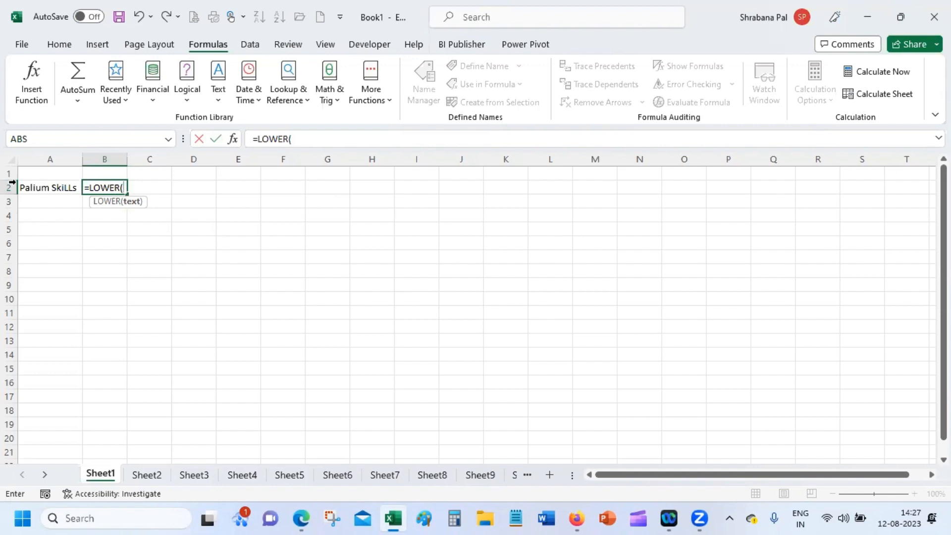
pyautogui.click(40, 186)
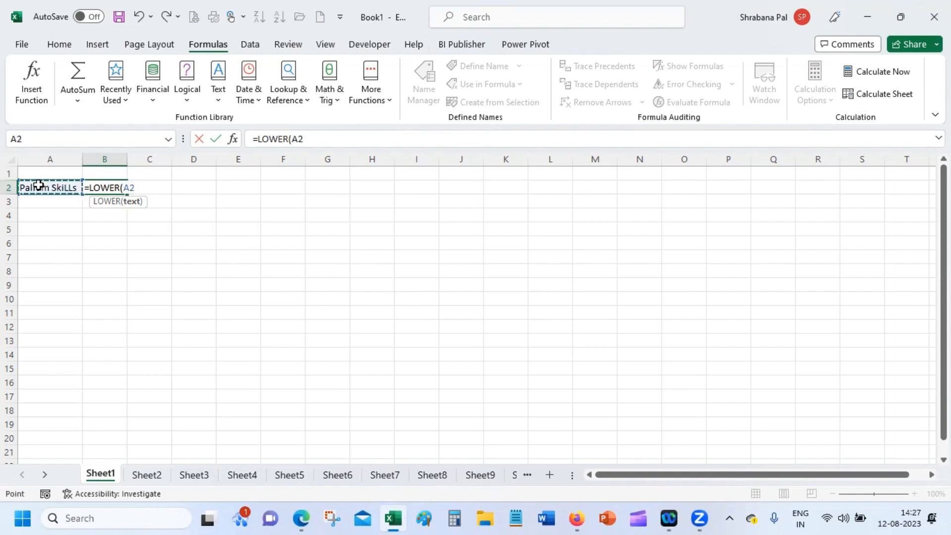
pyautogui.press('Return')
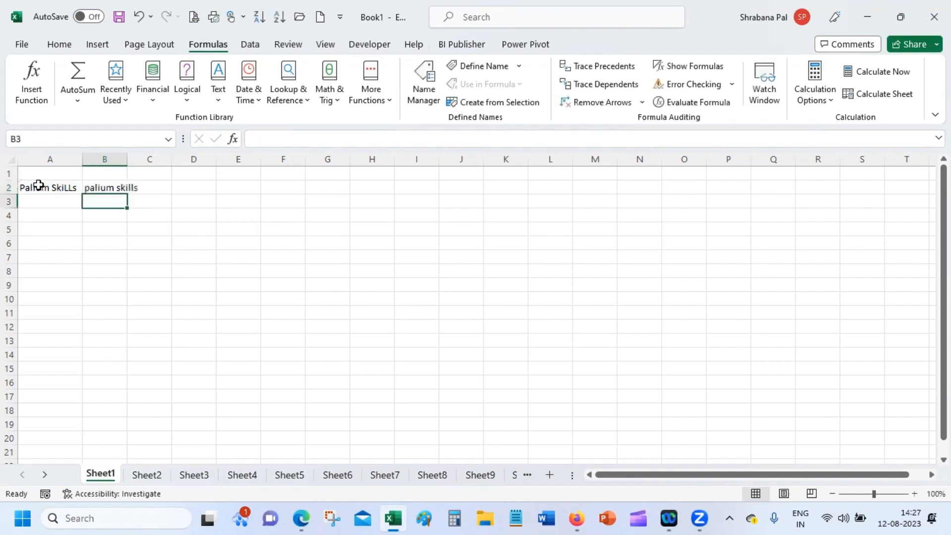
pyautogui.moveTo(129, 156); pyautogui.dragTo(130, 156)
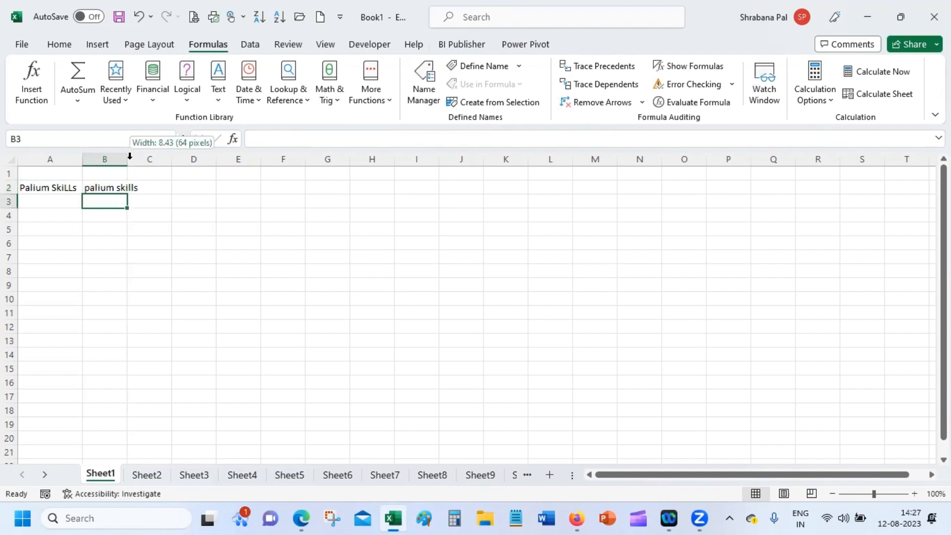
pyautogui.doubleClick(129, 157)
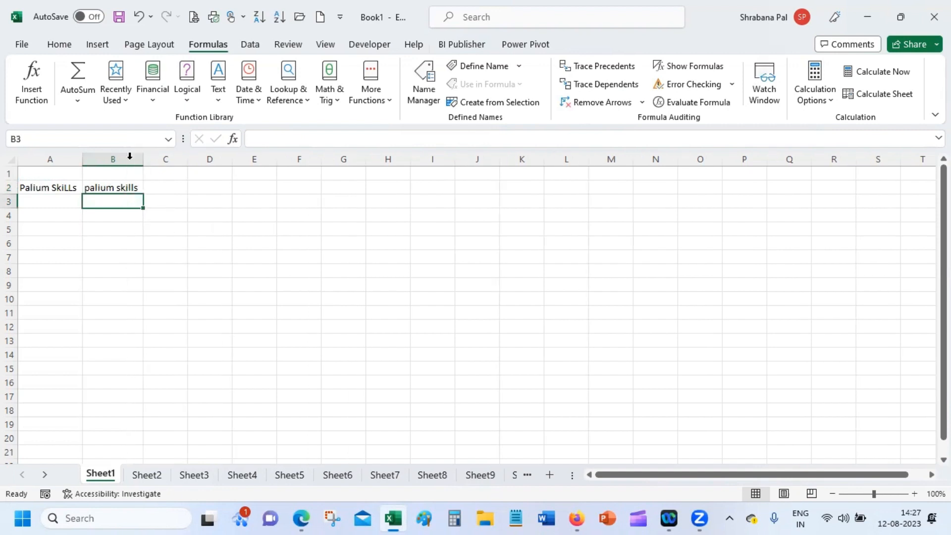
pyautogui.click(133, 188)
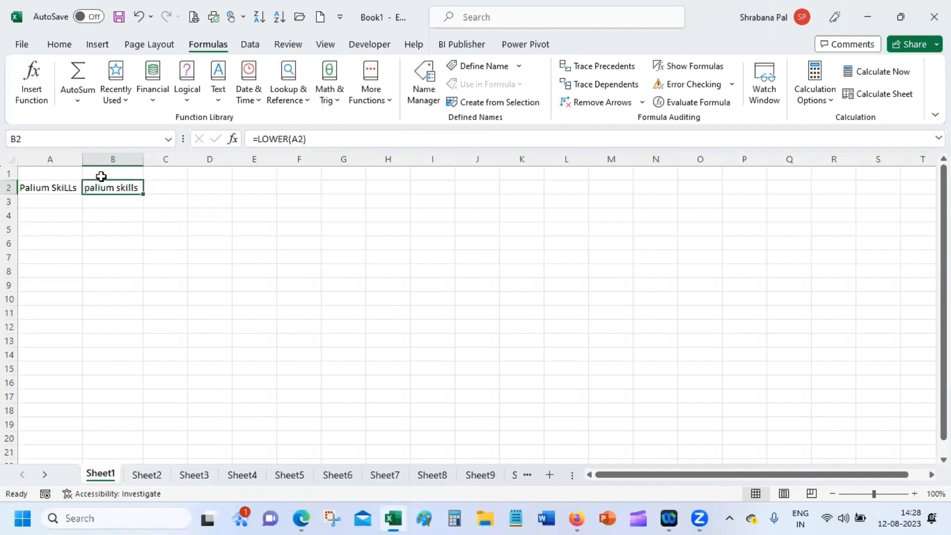
# Enter =FORMULATEXT(B2) in B1 so it displays the label =LOWER(A2).
pyautogui.click(110, 215)
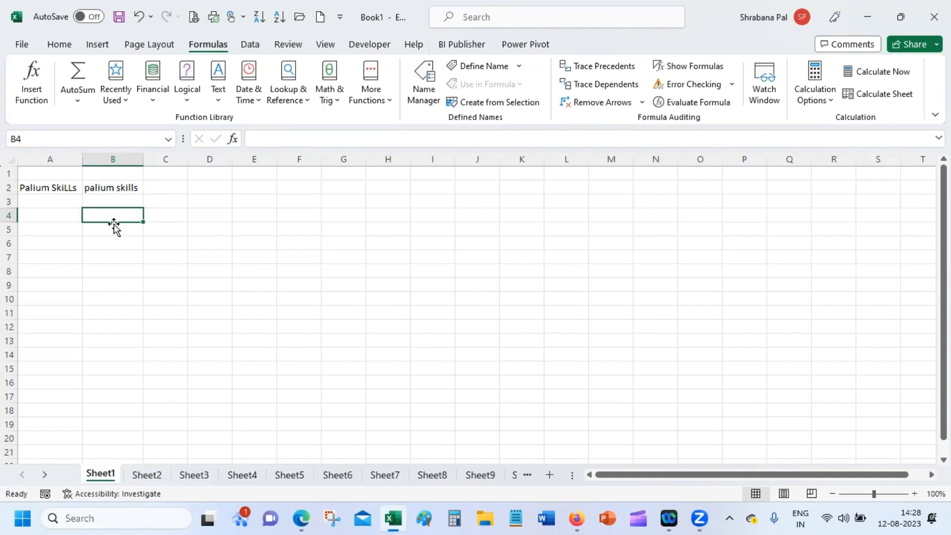
pyautogui.doubleClick(115, 187)
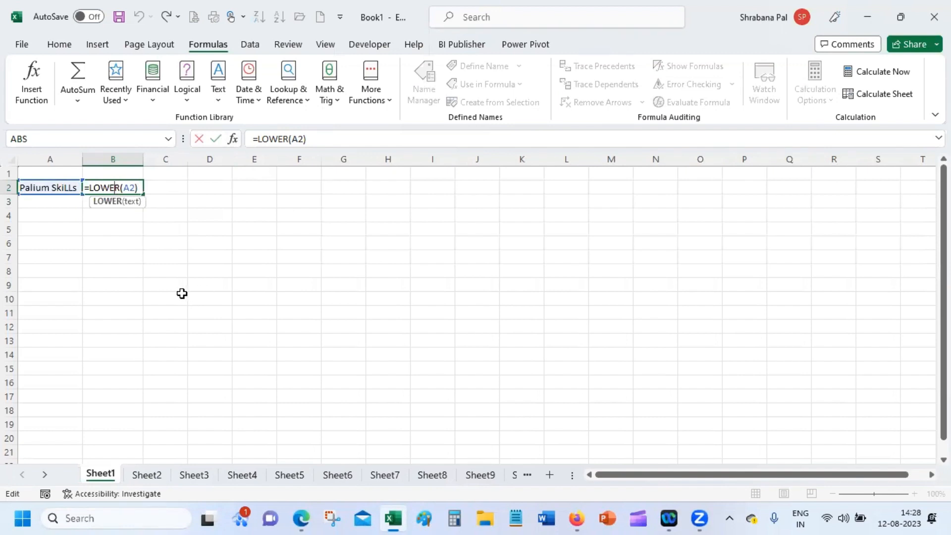
pyautogui.press('Return')
pyautogui.click(123, 176)
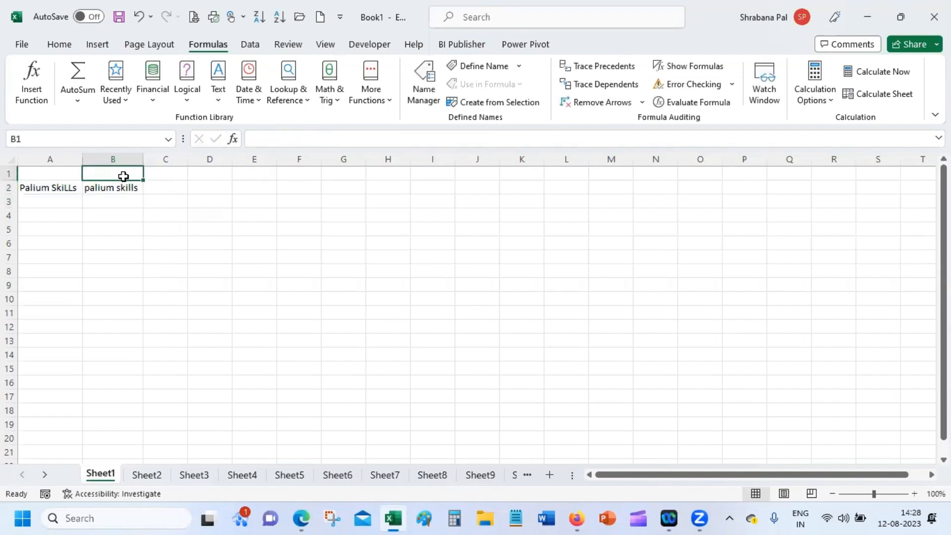
pyautogui.write('=')
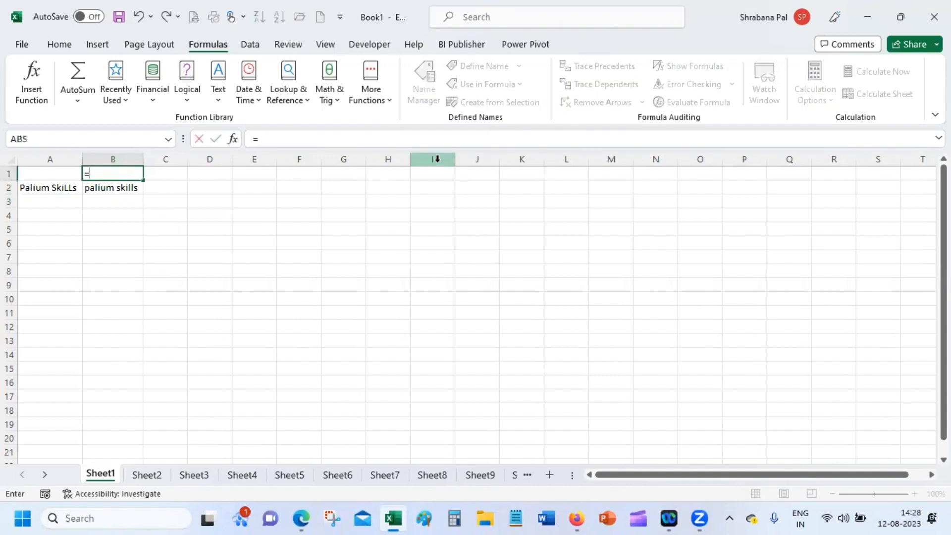
pyautogui.write('f')
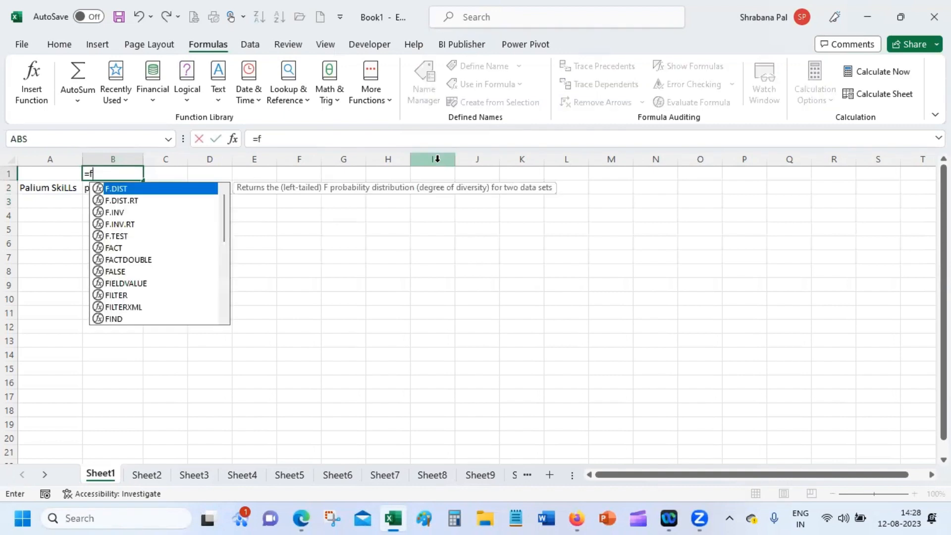
pyautogui.write('o')
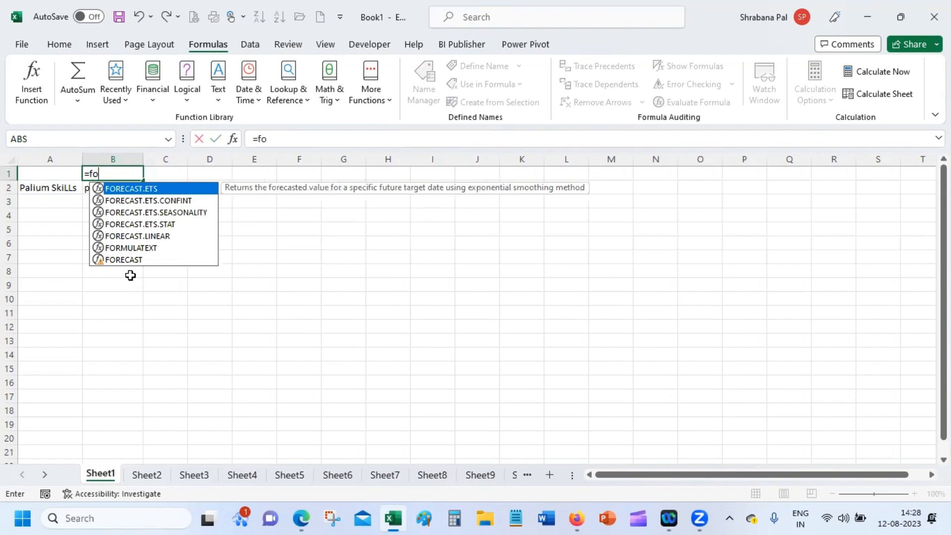
pyautogui.doubleClick(147, 247)
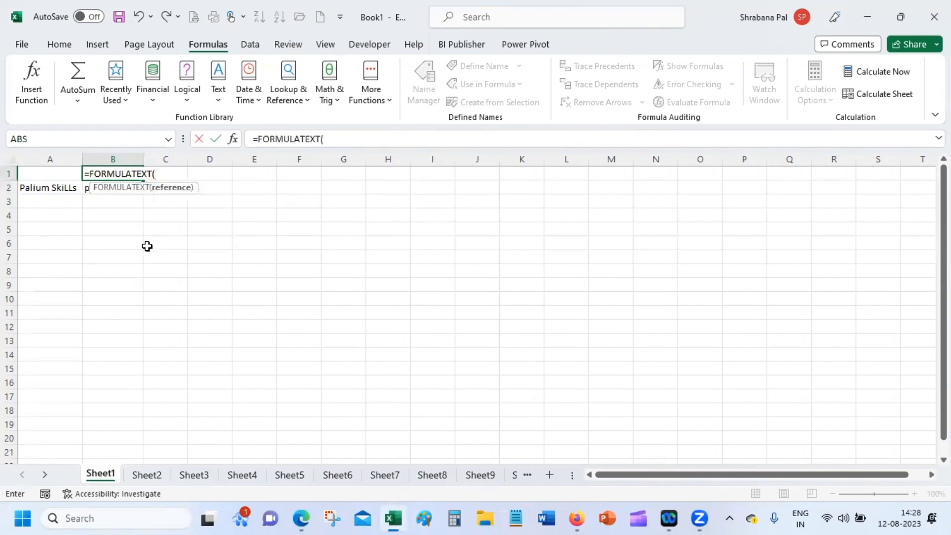
pyautogui.click(86, 187)
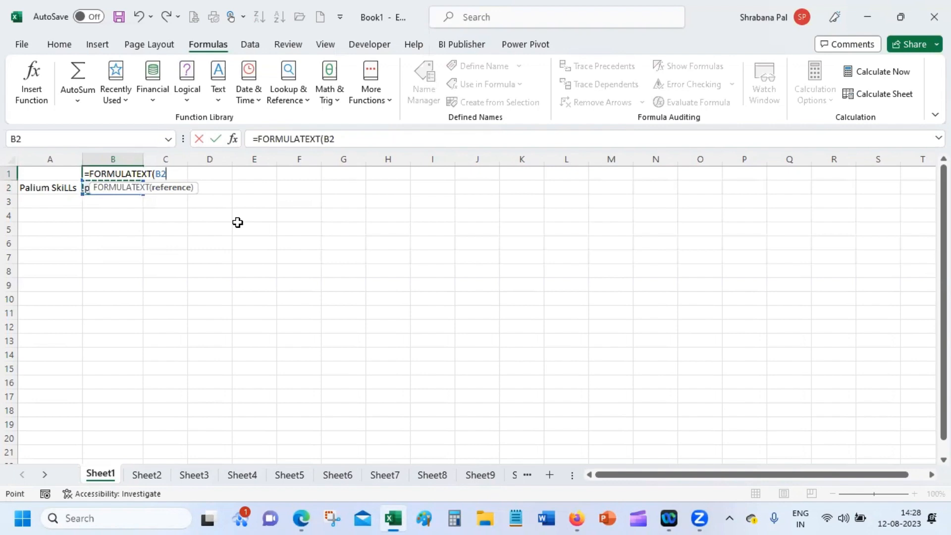
pyautogui.press('Return')
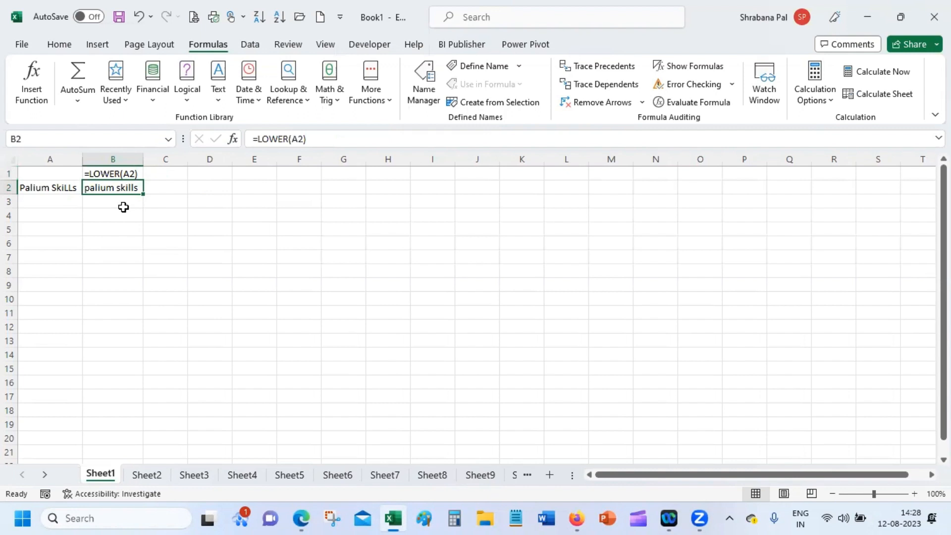
pyautogui.click(170, 185)
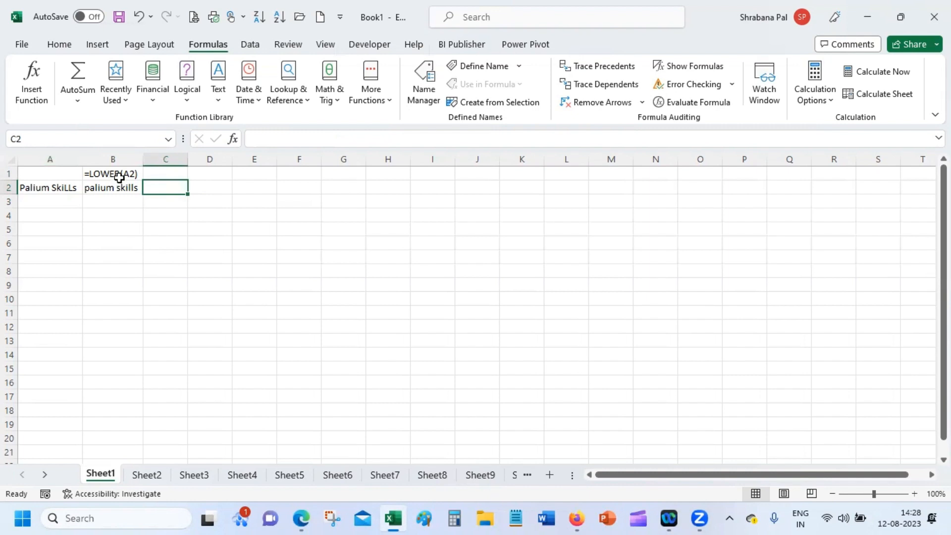
# Enter =UPPER(A2) in C2 and autofit column C to show 'PALIUM SKILLS'.
pyautogui.write('=')
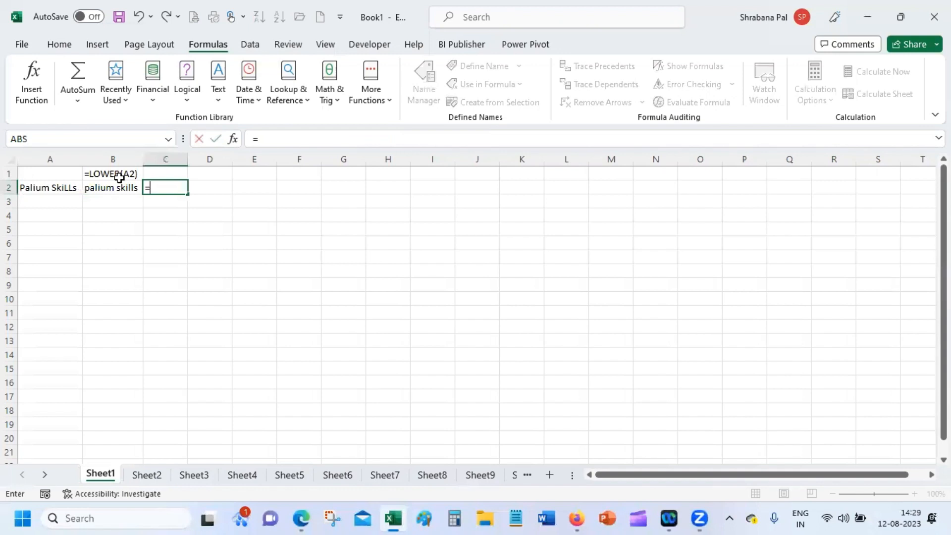
pyautogui.write('u')
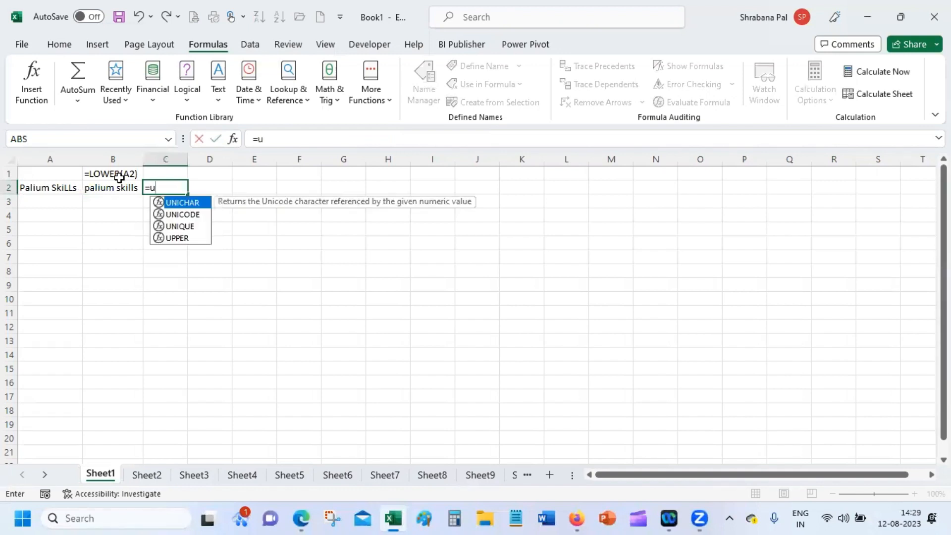
pyautogui.write('p')
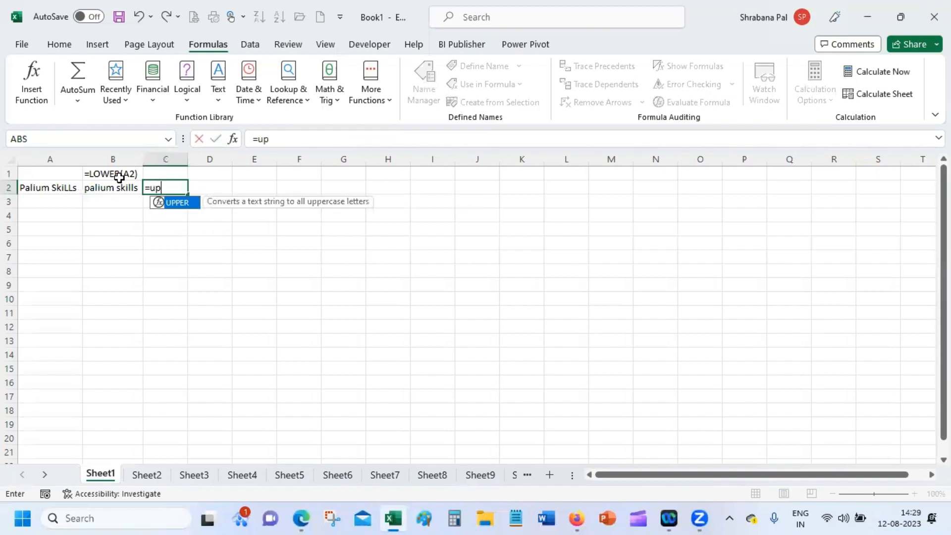
pyautogui.doubleClick(180, 203)
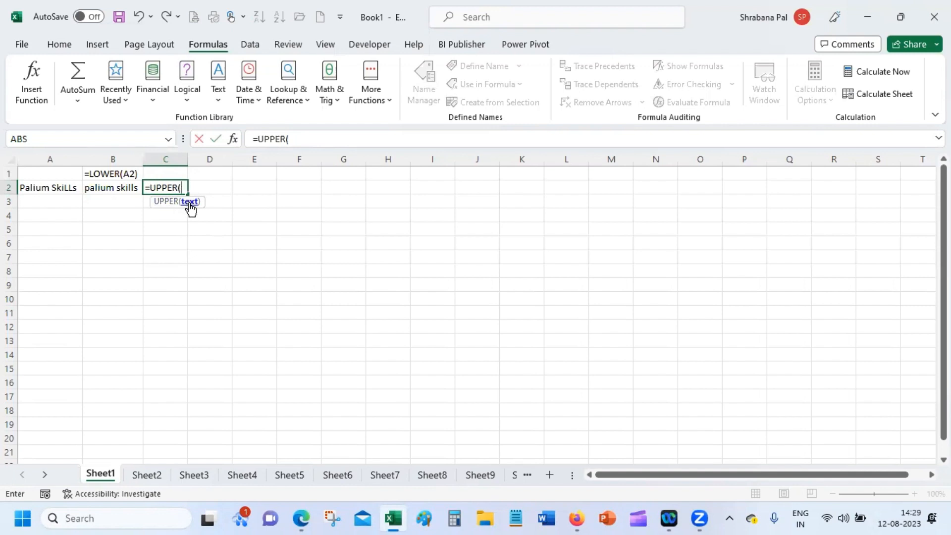
pyautogui.click(71, 188)
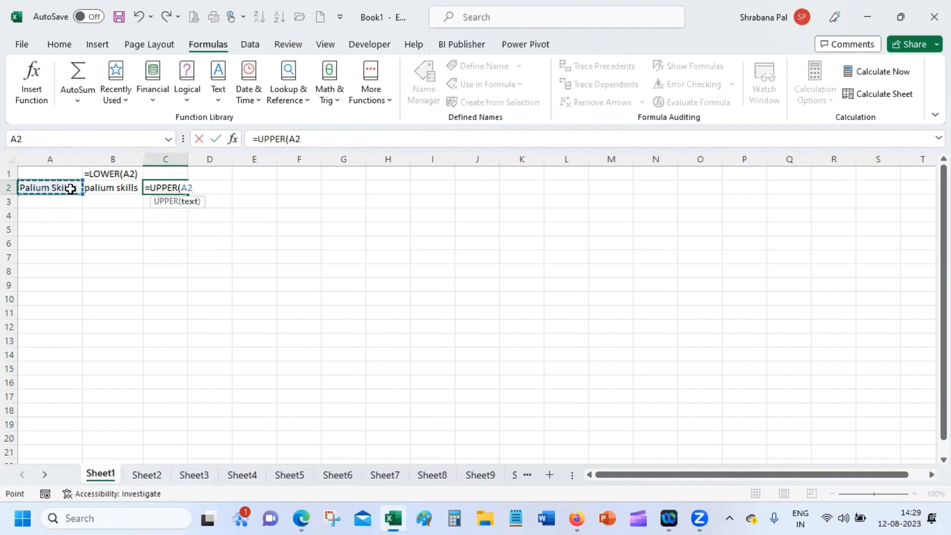
pyautogui.press('Return')
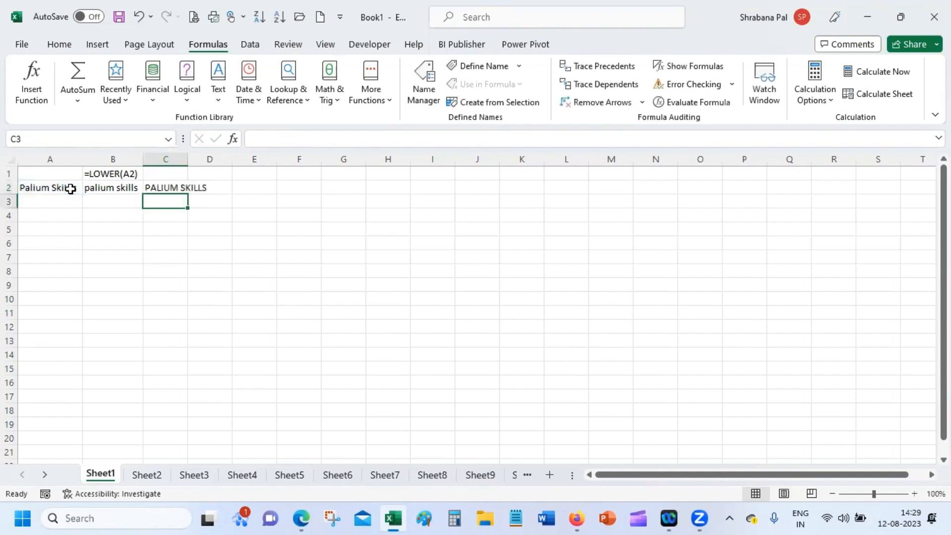
pyautogui.doubleClick(188, 159)
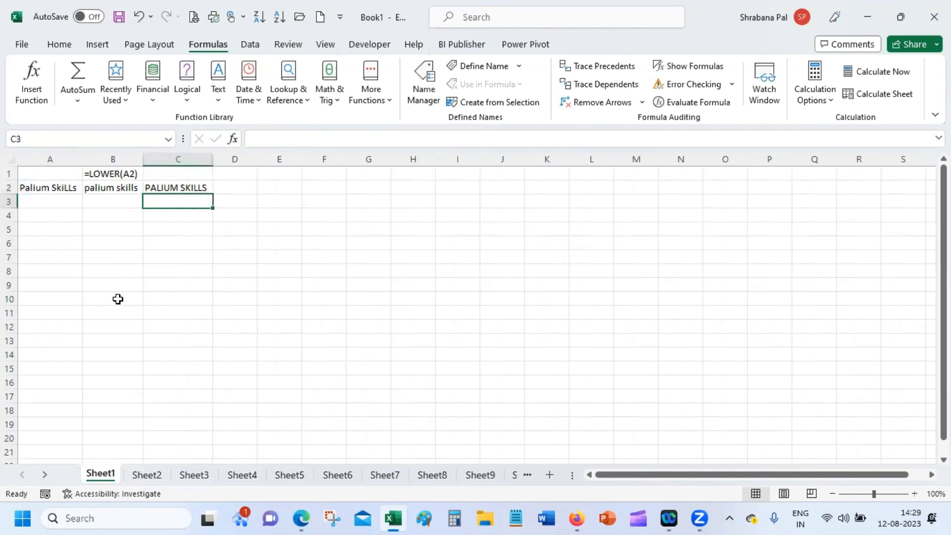
pyautogui.click(107, 173)
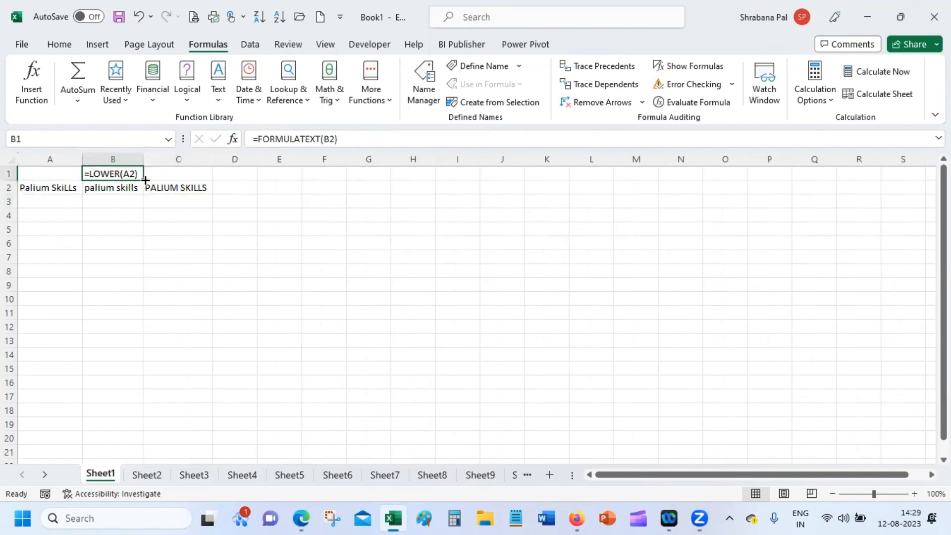
# Fill B1's FORMULATEXT label right into C1 so it reads =UPPER(A2), then select D2.
pyautogui.moveTo(145, 180); pyautogui.dragTo(196, 219)
pyautogui.click(196, 219)
pyautogui.click(187, 188)
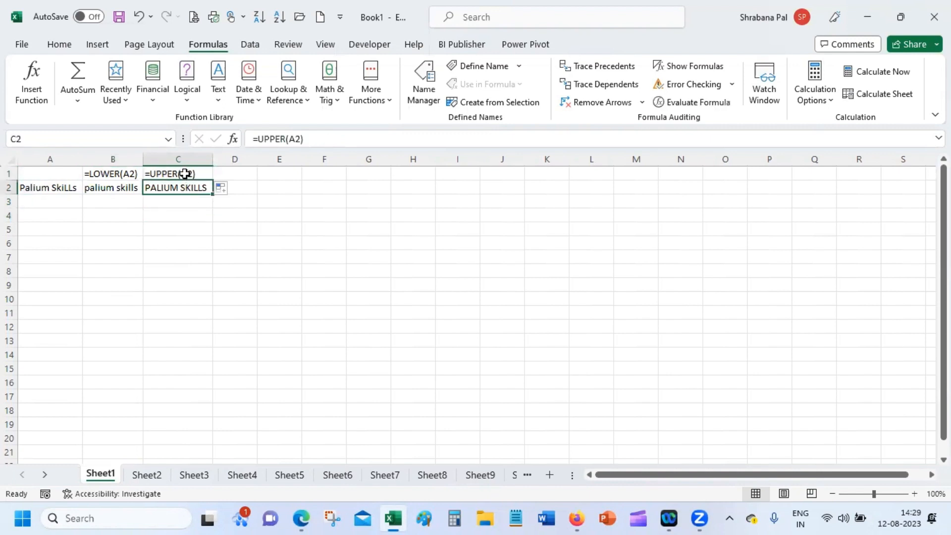
pyautogui.doubleClick(185, 173)
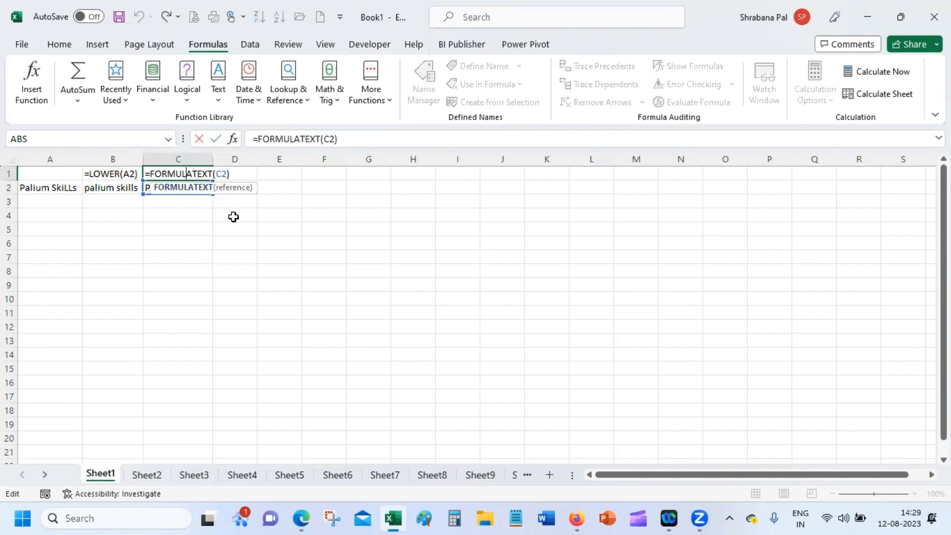
pyautogui.press('Return')
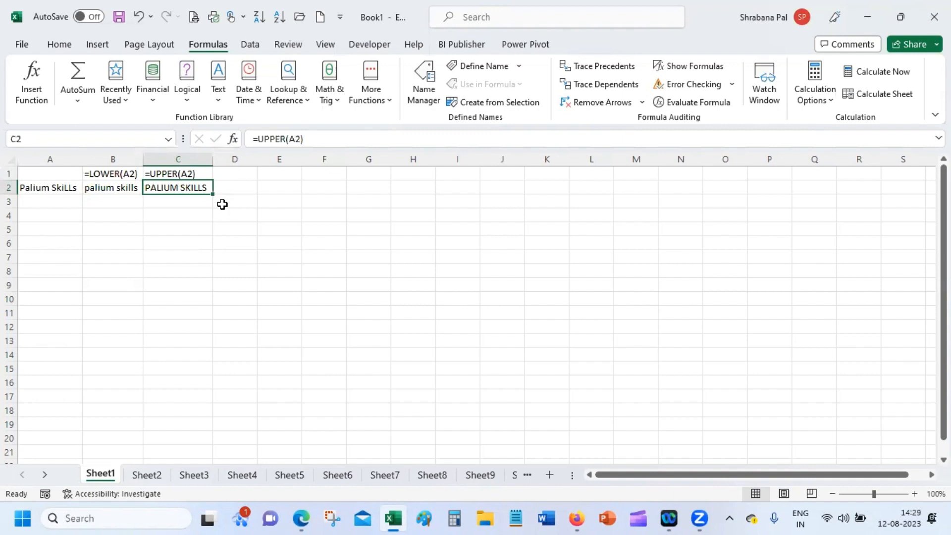
pyautogui.click(240, 188)
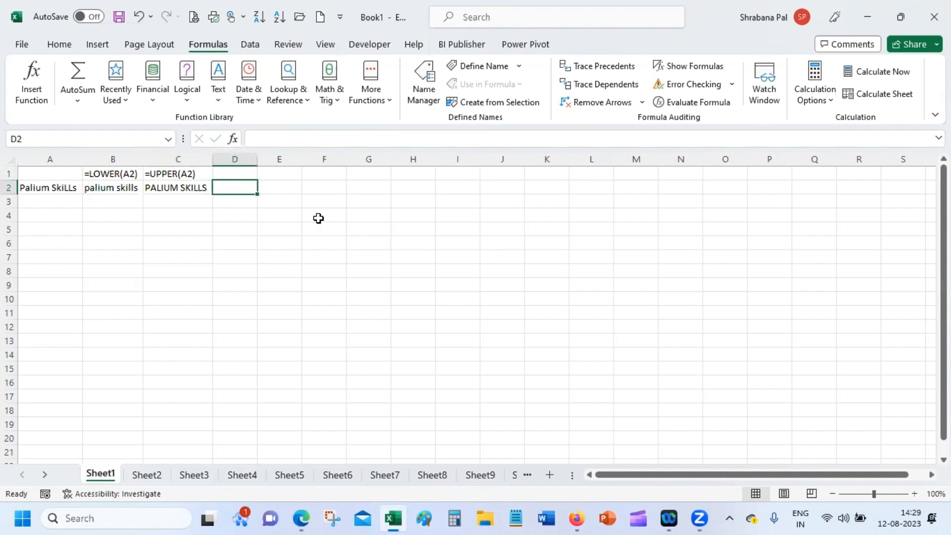
# Enter =PROPER(A2) in D2 to show 'Palium Skills' and autofit column D.
pyautogui.write('=p')
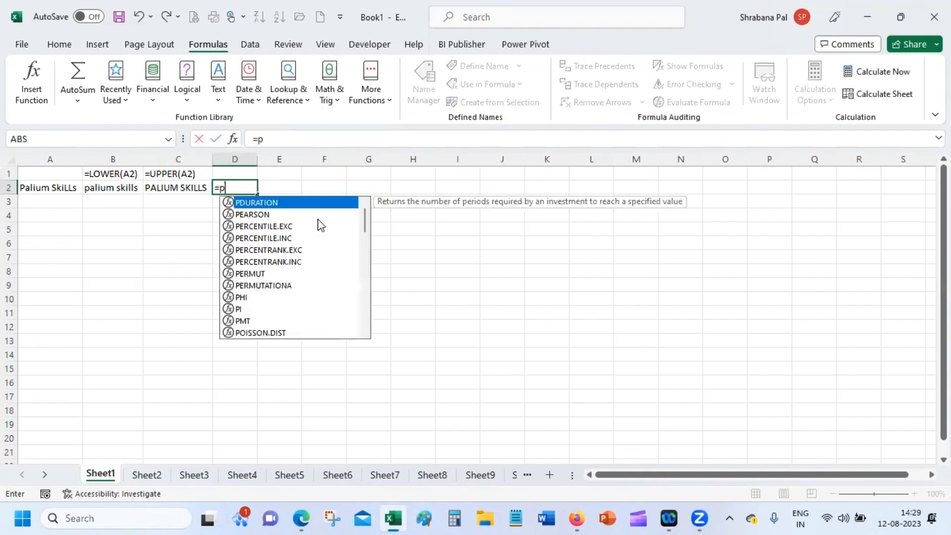
pyautogui.write('rop')
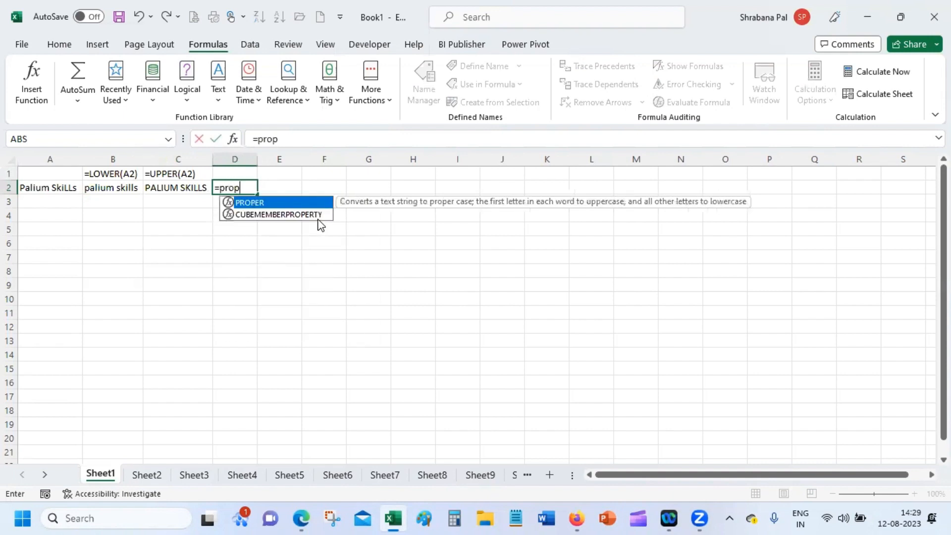
pyautogui.press('Tab')
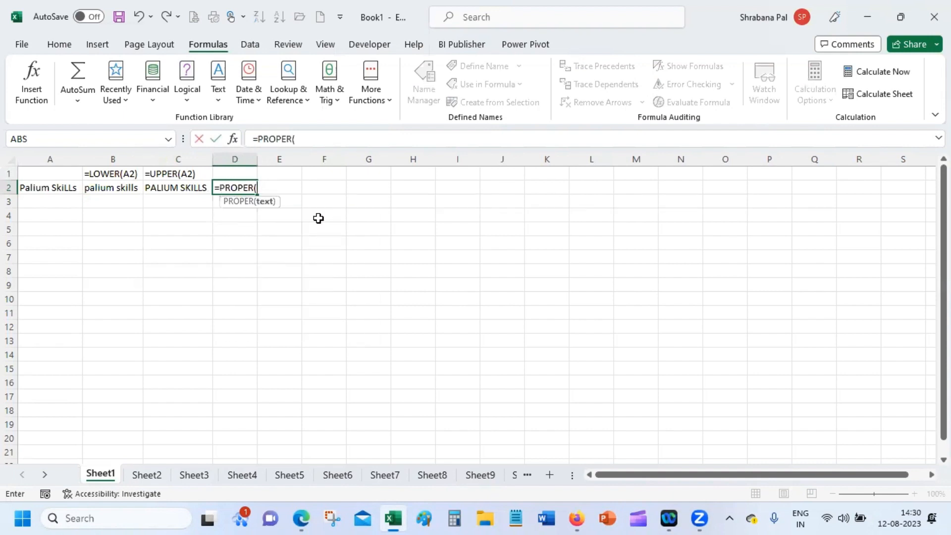
pyautogui.click(28, 189)
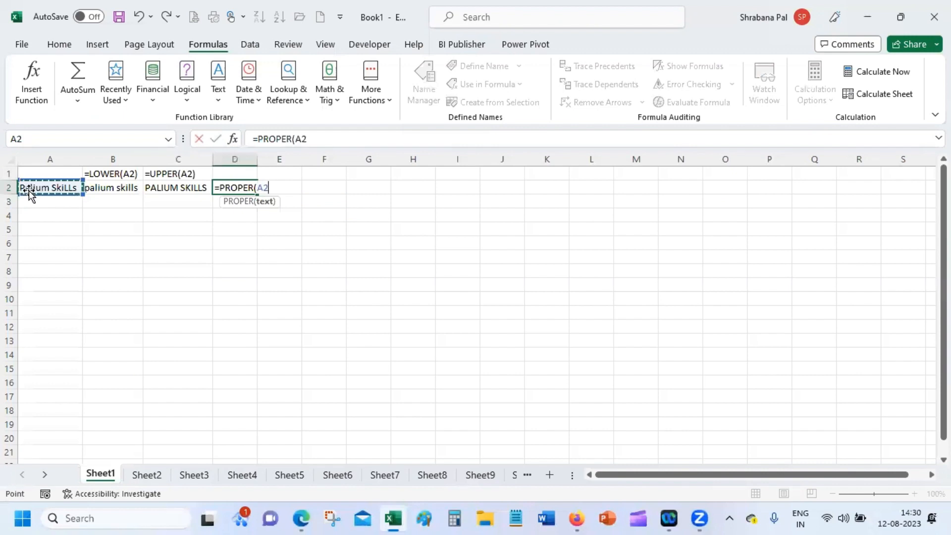
pyautogui.press('Return')
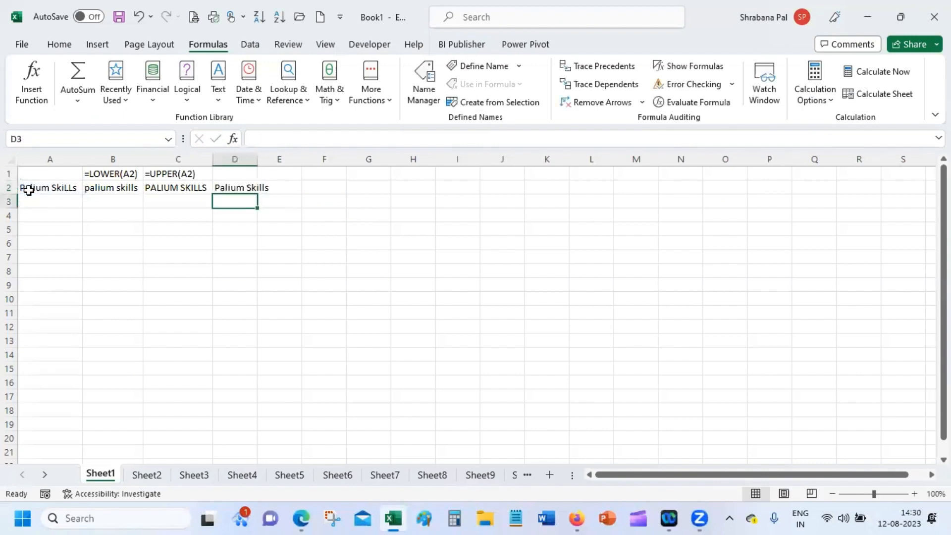
pyautogui.doubleClick(257, 154)
pyautogui.click(214, 174)
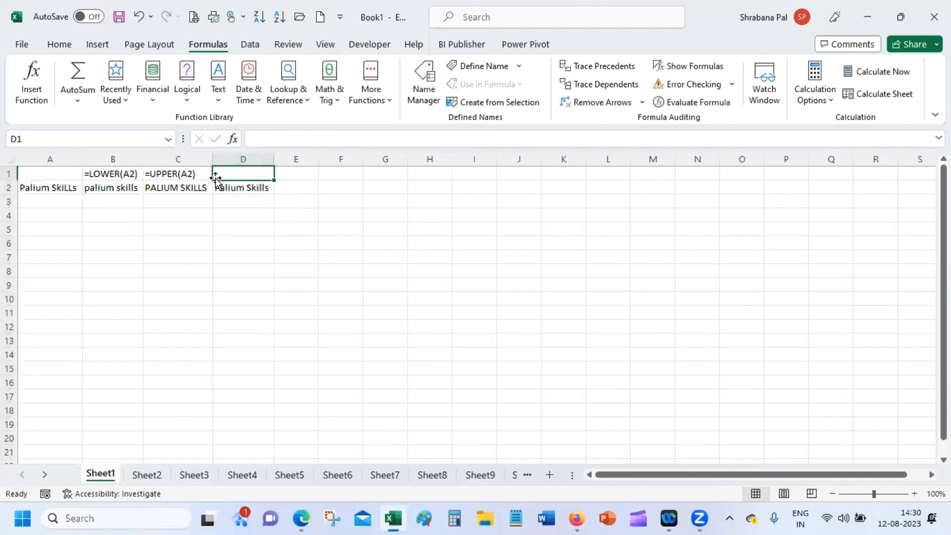
# Fill C1's FORMULATEXT label into D1 so it shows =PROPER(A2), then reselect A2.
pyautogui.click(208, 174)
pyautogui.moveTo(212, 181); pyautogui.dragTo(260, 177)
pyautogui.click(192, 245)
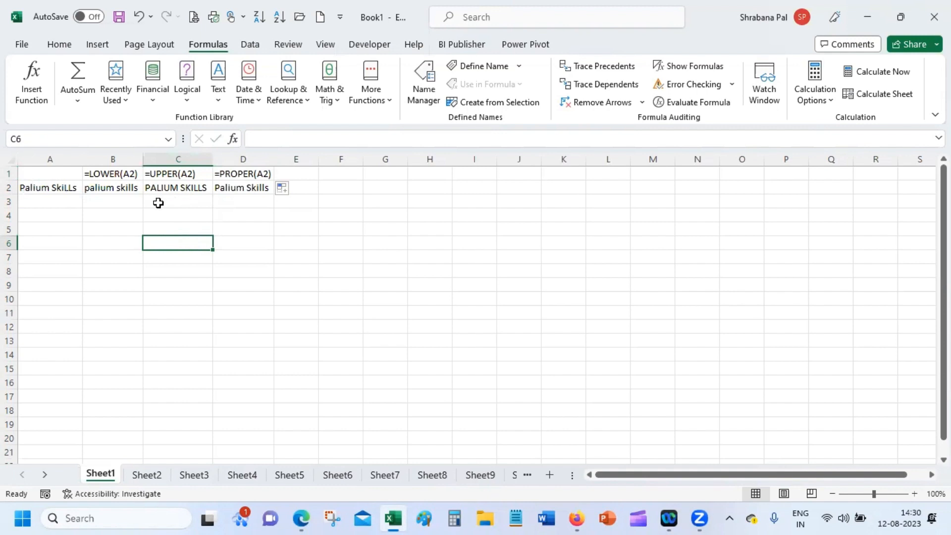
pyautogui.click(30, 187)
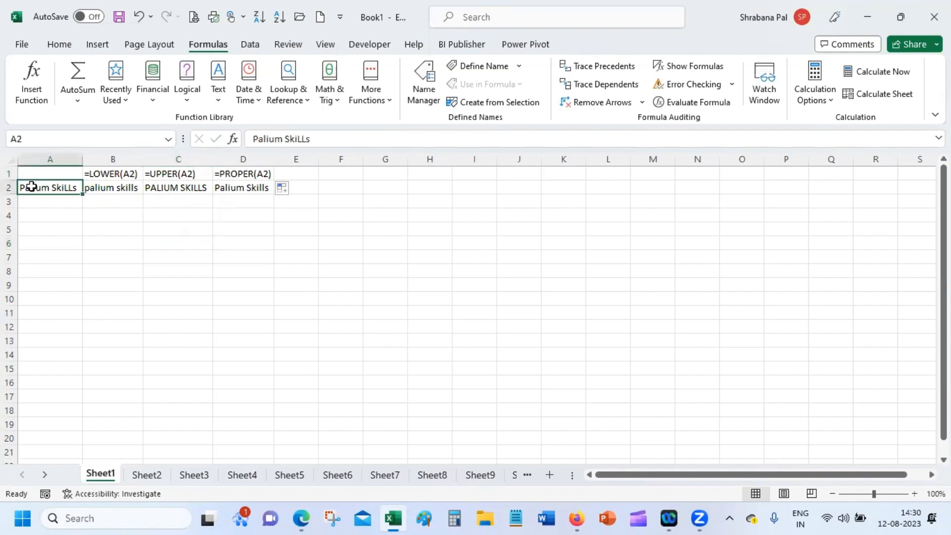
pyautogui.click(58, 245)
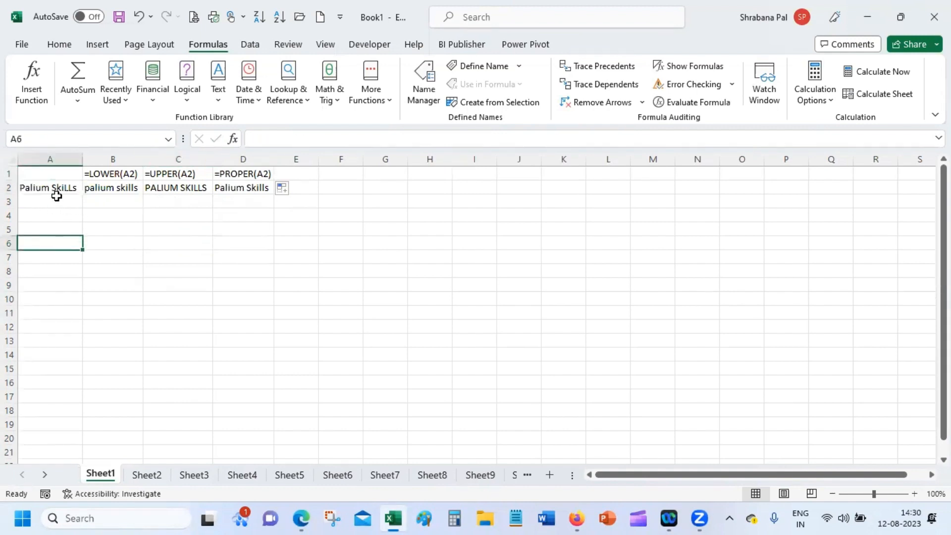
pyautogui.click(55, 190)
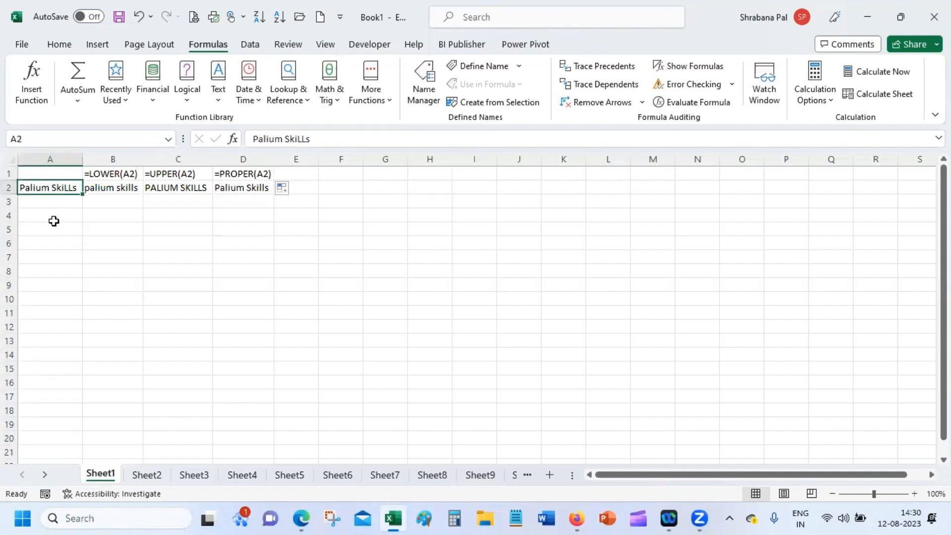
# Trace dependents from A2 to draw arrows to its three result cells.
pyautogui.click(608, 88)
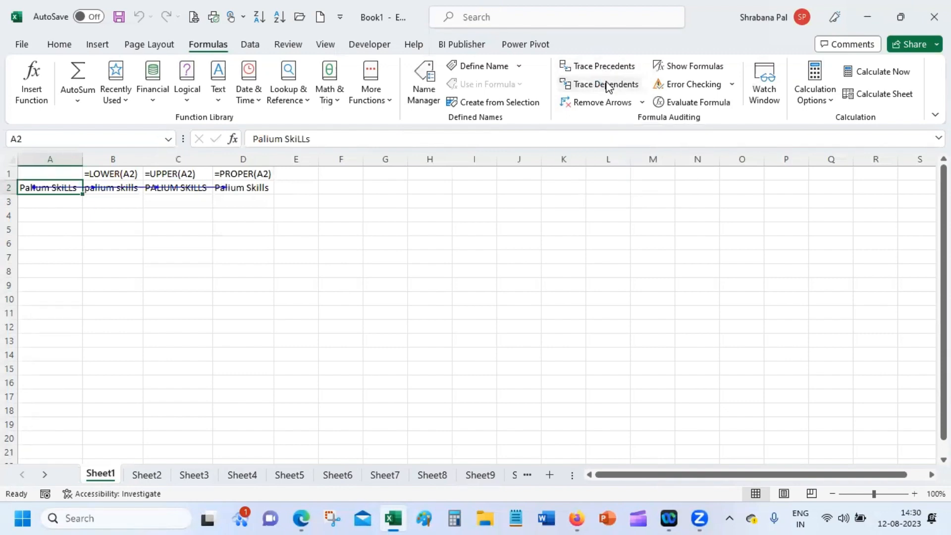
pyautogui.doubleClick(188, 269)
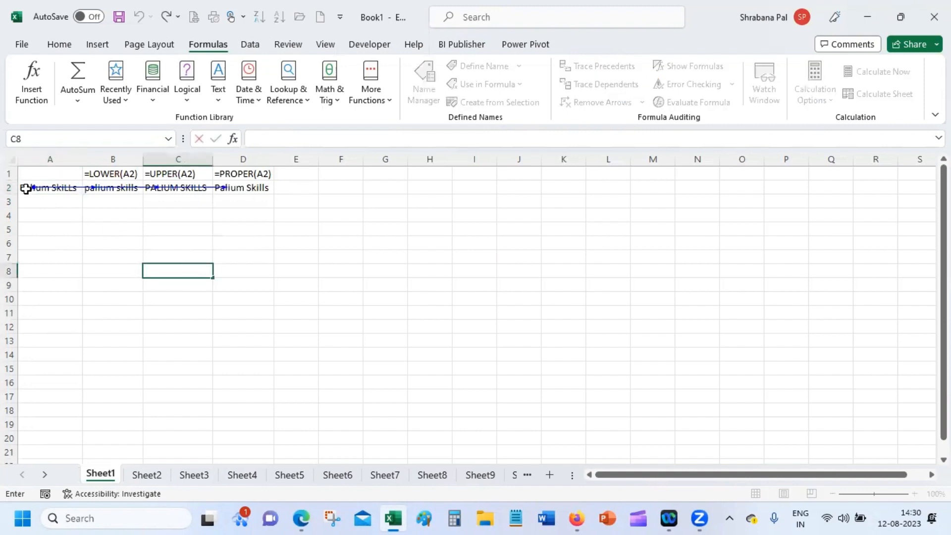
pyautogui.click(65, 183)
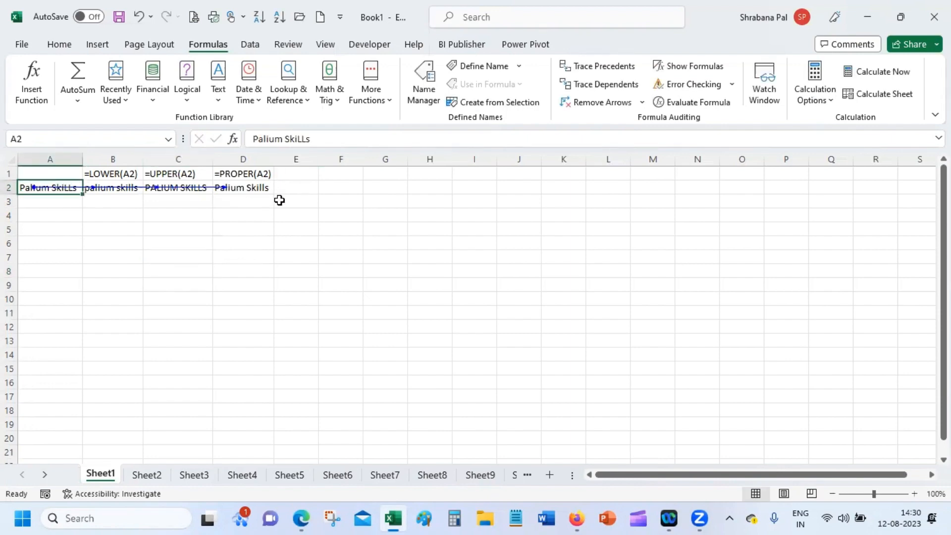
# Trace precedents for the D1 and C1 labels, linking them to D2 and C2.
pyautogui.doubleClick(260, 173)
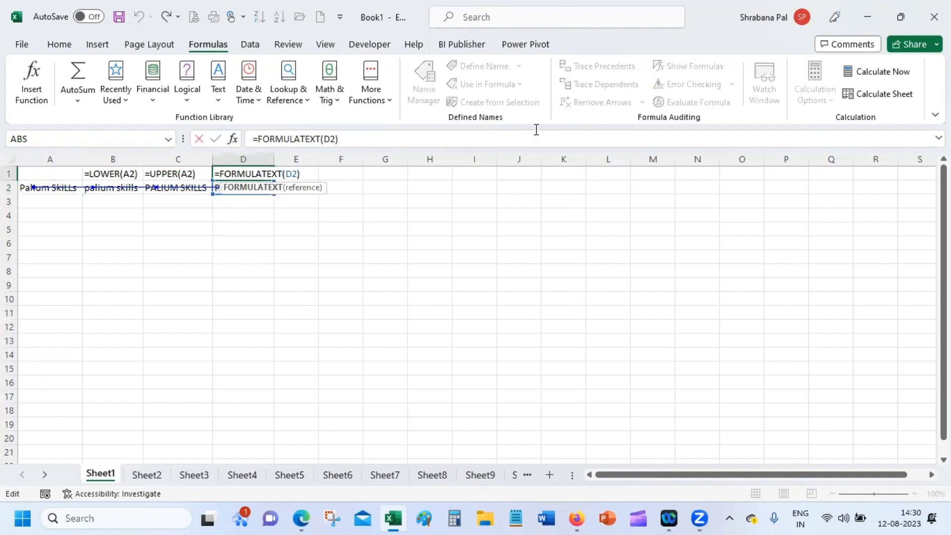
pyautogui.click(615, 197)
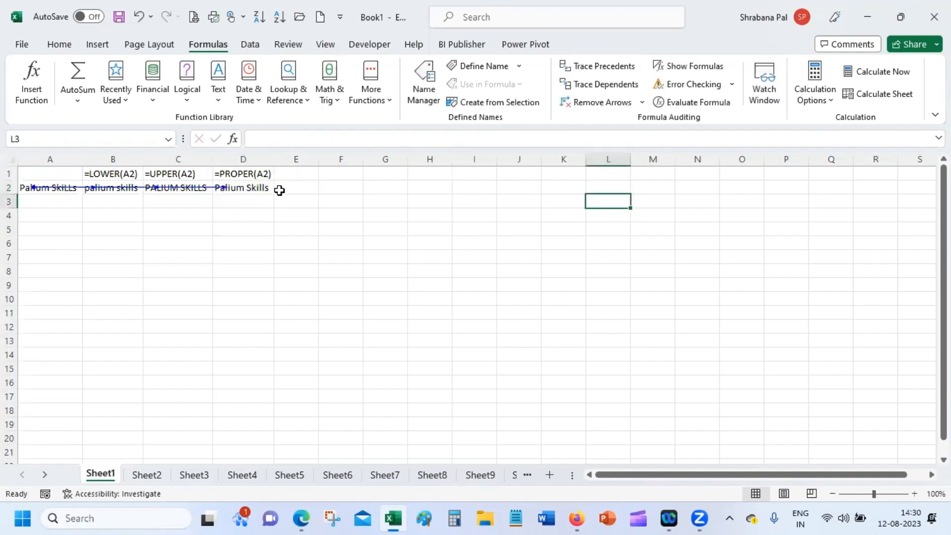
pyautogui.click(293, 173)
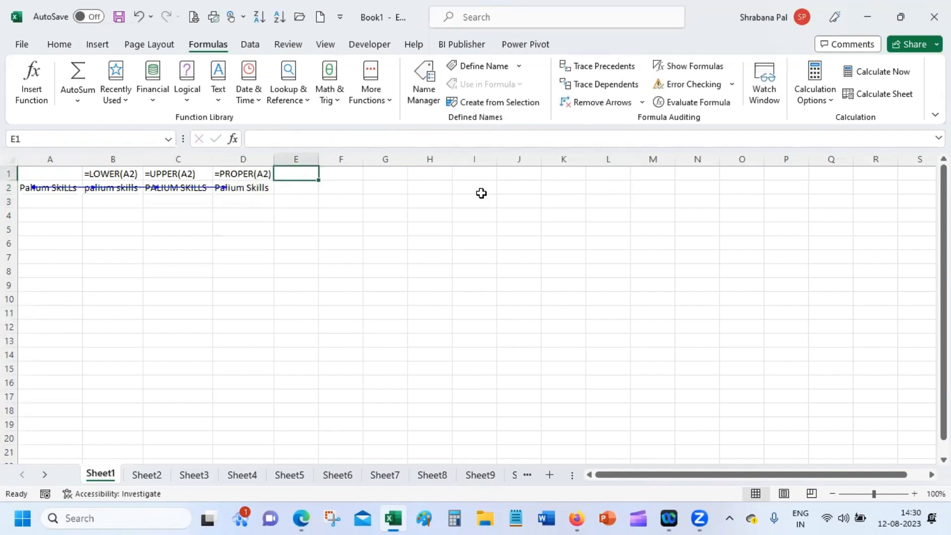
pyautogui.press('Left')
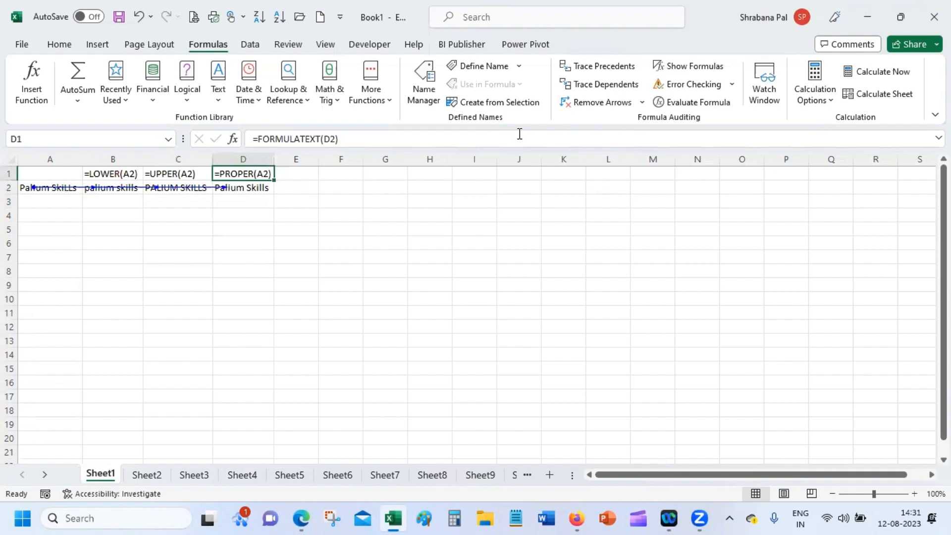
pyautogui.click(634, 70)
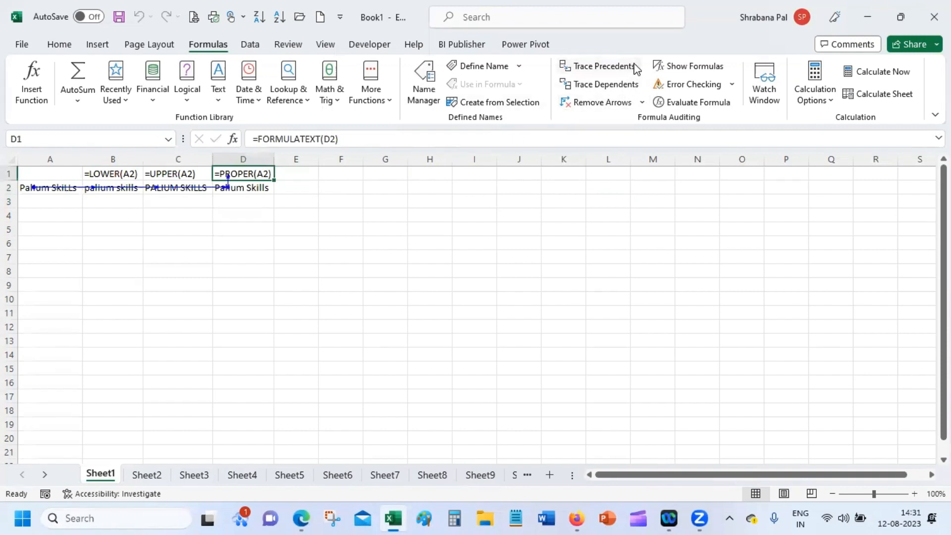
pyautogui.click(194, 171)
pyautogui.click(605, 68)
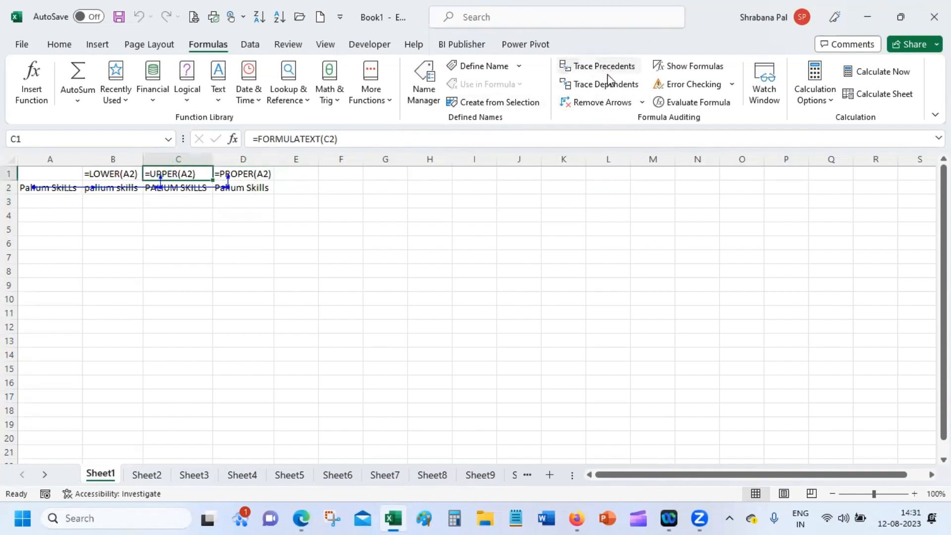
pyautogui.click(345, 310)
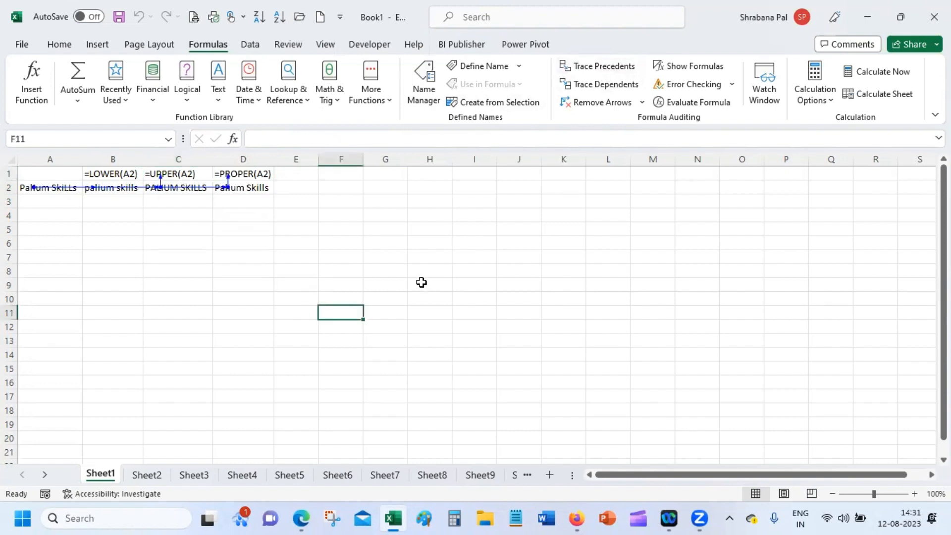
# Enter =UPPER(A2) in G5 to show PALIUM SKILLS.
pyautogui.click(389, 230)
pyautogui.write('=')
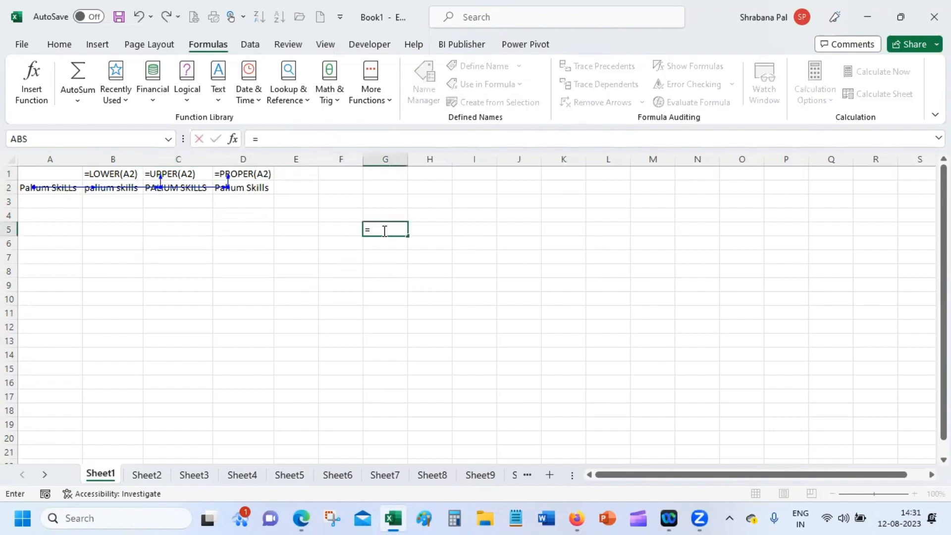
pyautogui.write('upp')
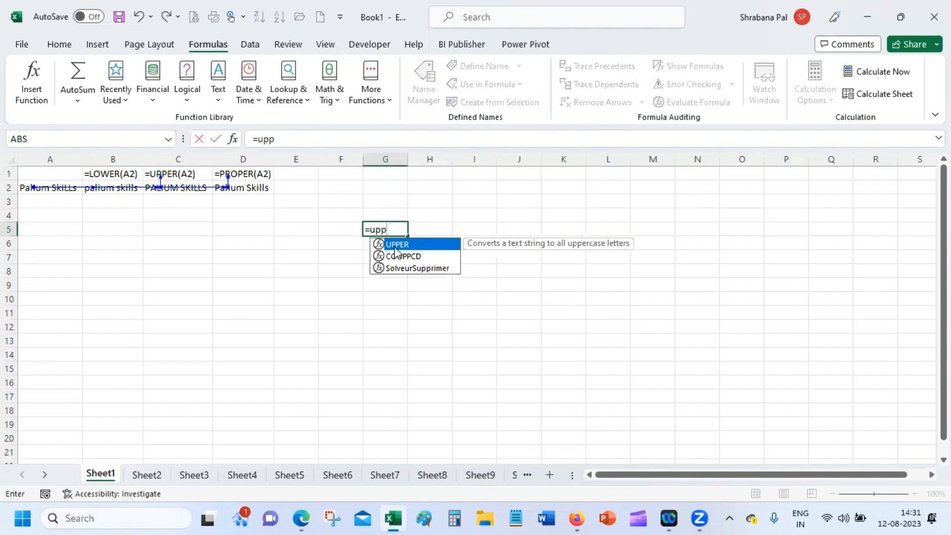
pyautogui.doubleClick(395, 245)
pyautogui.click(53, 183)
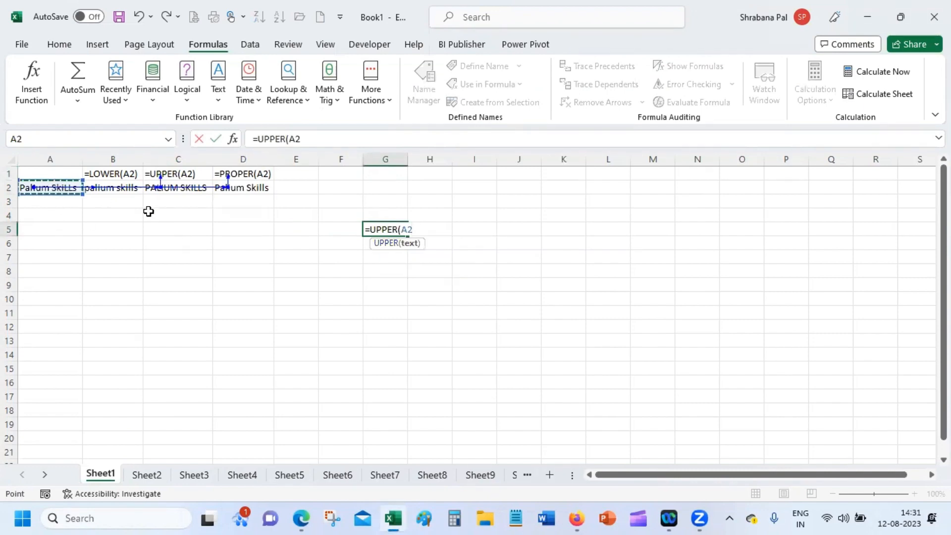
pyautogui.press('Return')
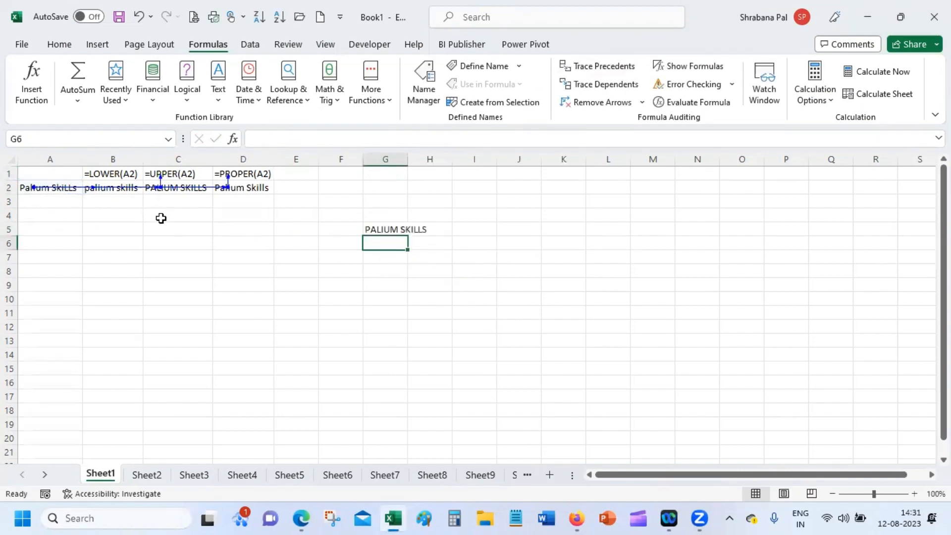
# Trace G5's precedent arrow from A2 and autofit column G to fit the result.
pyautogui.click(389, 226)
pyautogui.click(604, 85)
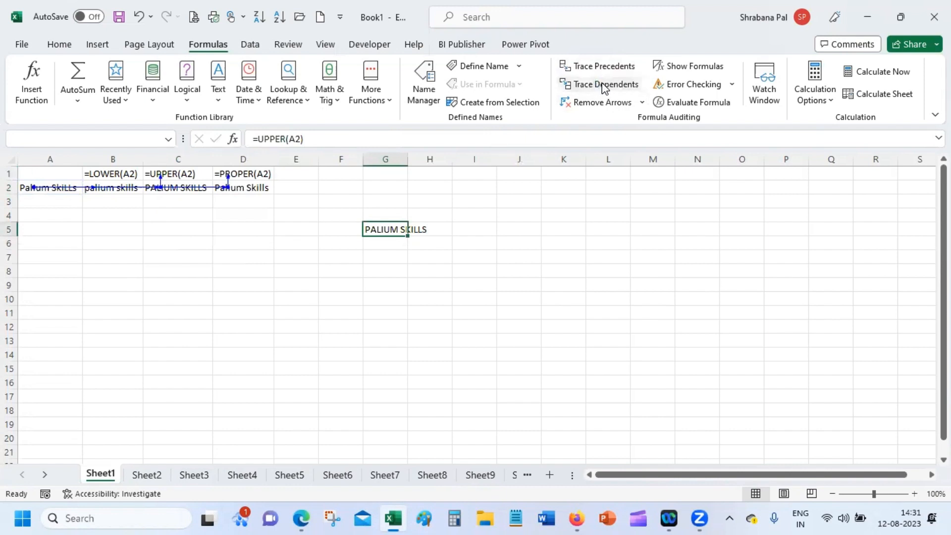
pyautogui.click(481, 298)
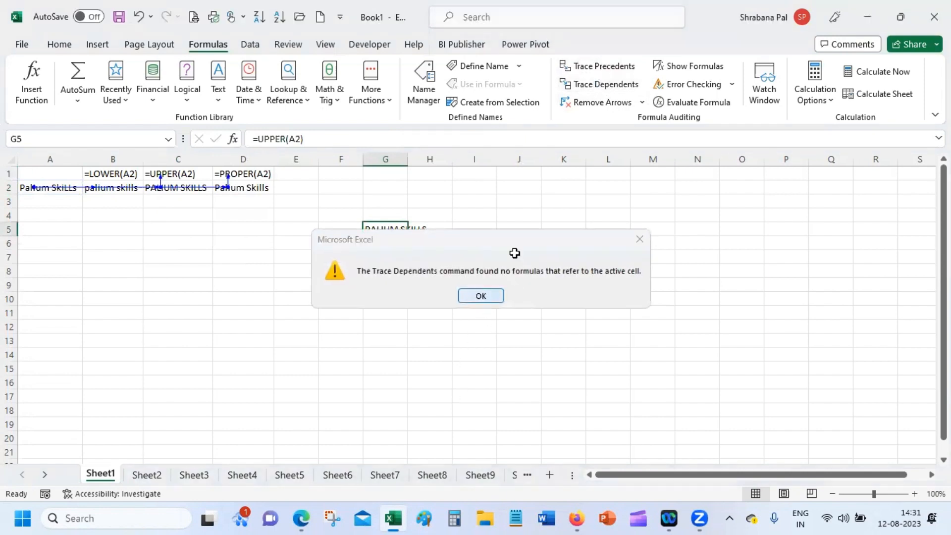
pyautogui.click(600, 69)
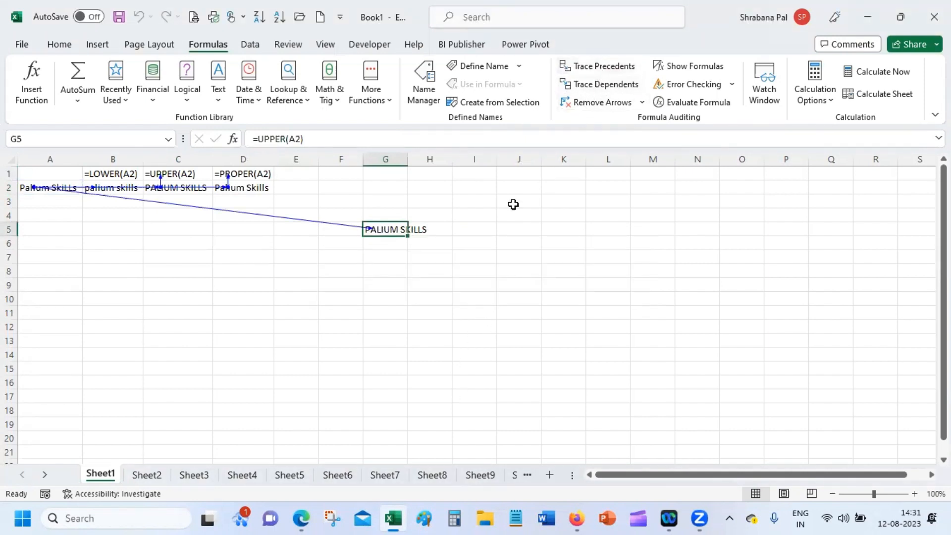
pyautogui.click(287, 378)
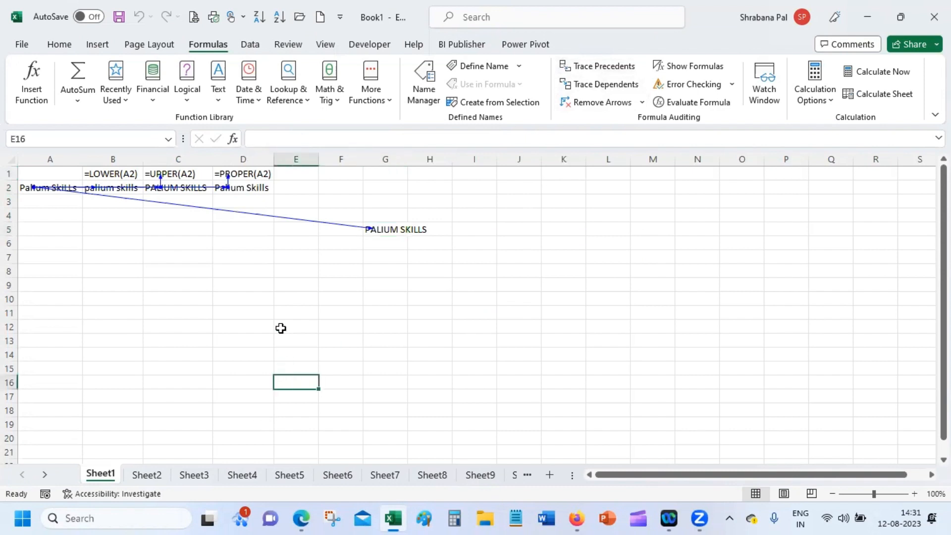
pyautogui.click(390, 229)
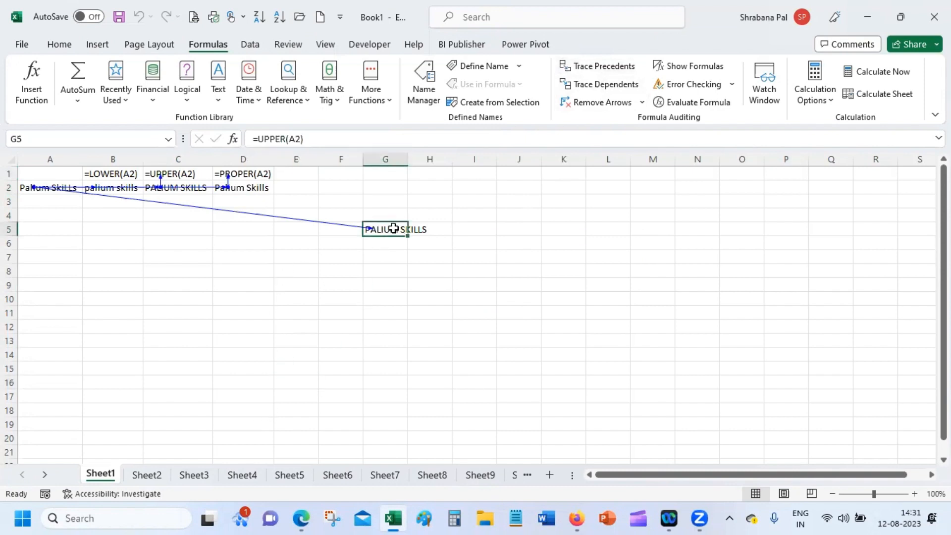
pyautogui.doubleClick(408, 159)
pyautogui.click(346, 335)
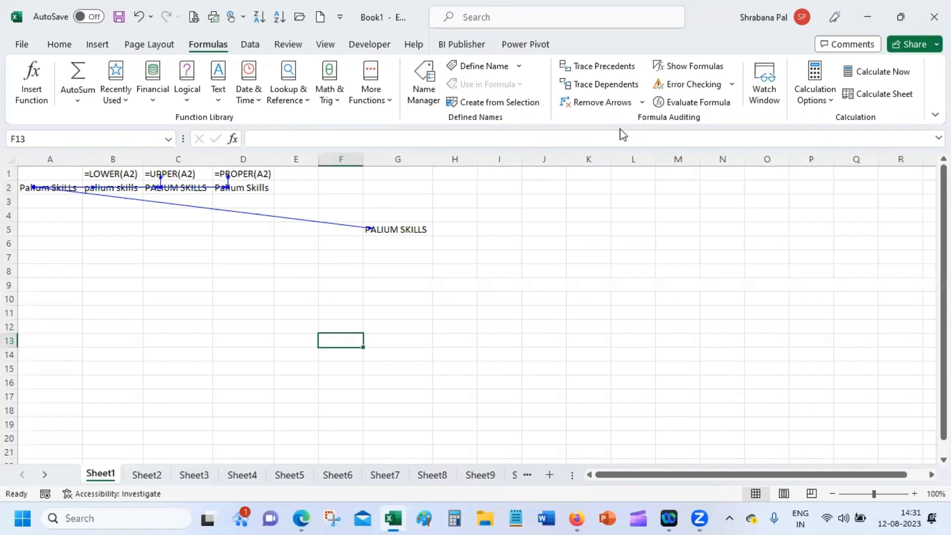
# Remove all tracer arrows, clear the test formula from G4:G6, and move to E2.
pyautogui.click(608, 102)
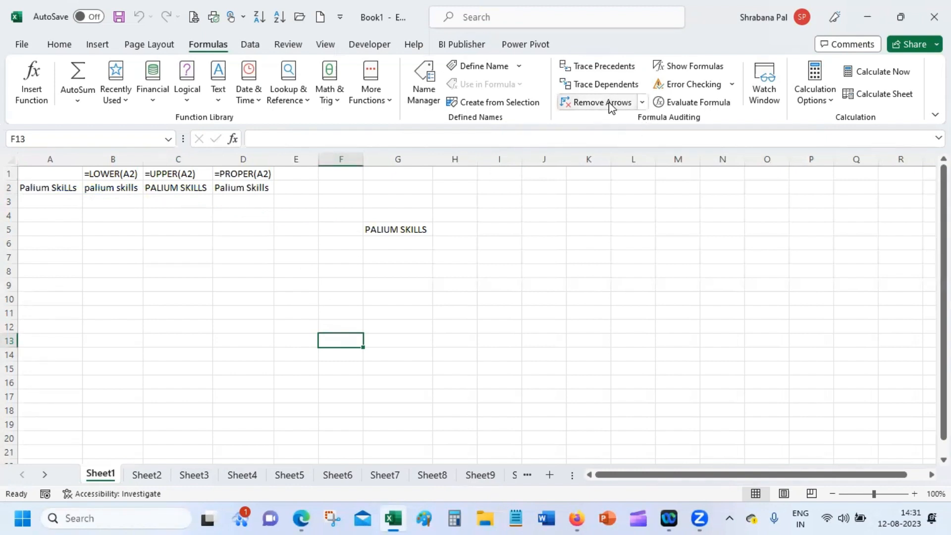
pyautogui.moveTo(408, 211); pyautogui.dragTo(414, 236)
pyautogui.press('Delete')
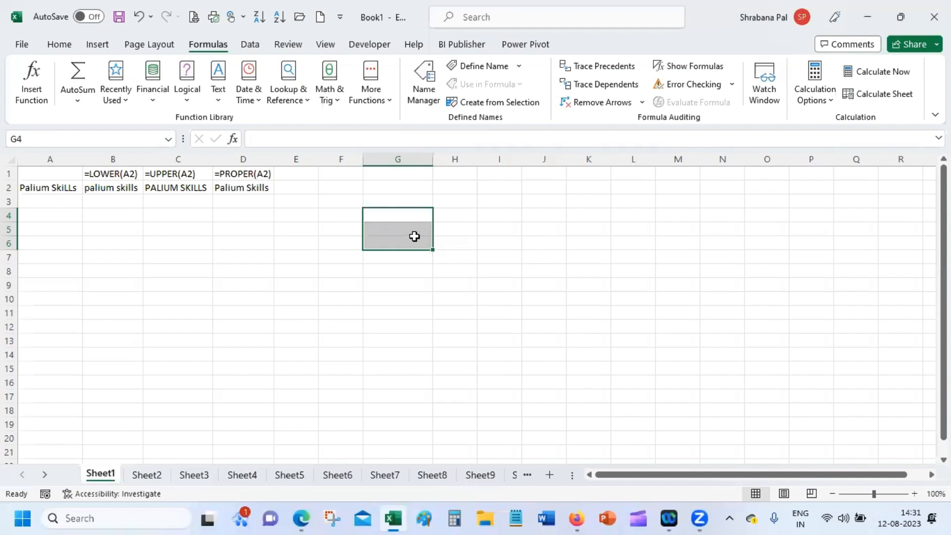
pyautogui.click(395, 270)
pyautogui.click(303, 176)
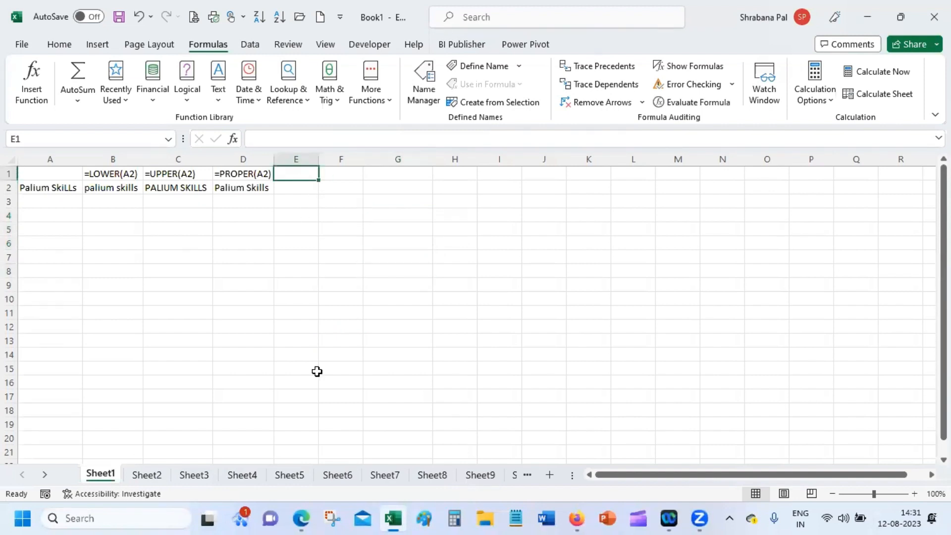
pyautogui.press('Down')
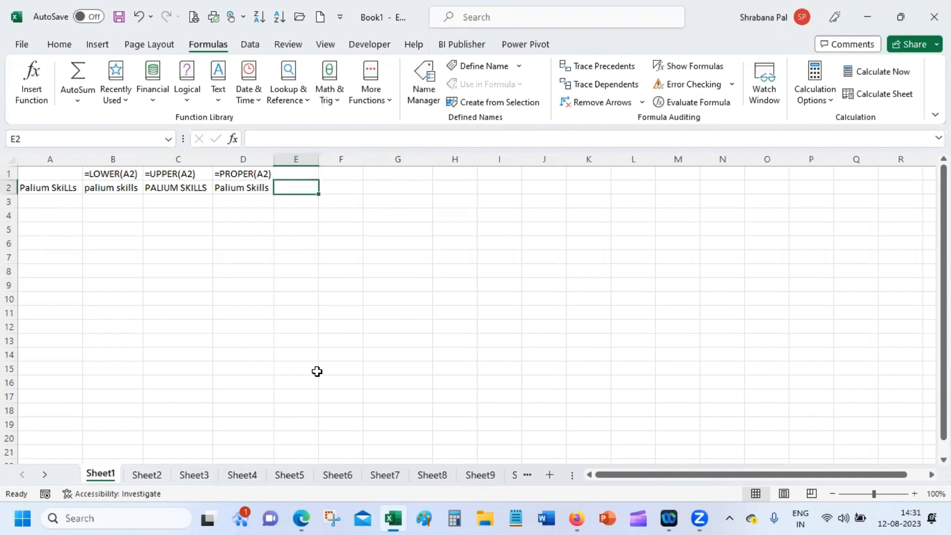
# Enter =LEN(A2) in E2 to return 14.
pyautogui.write('=l')
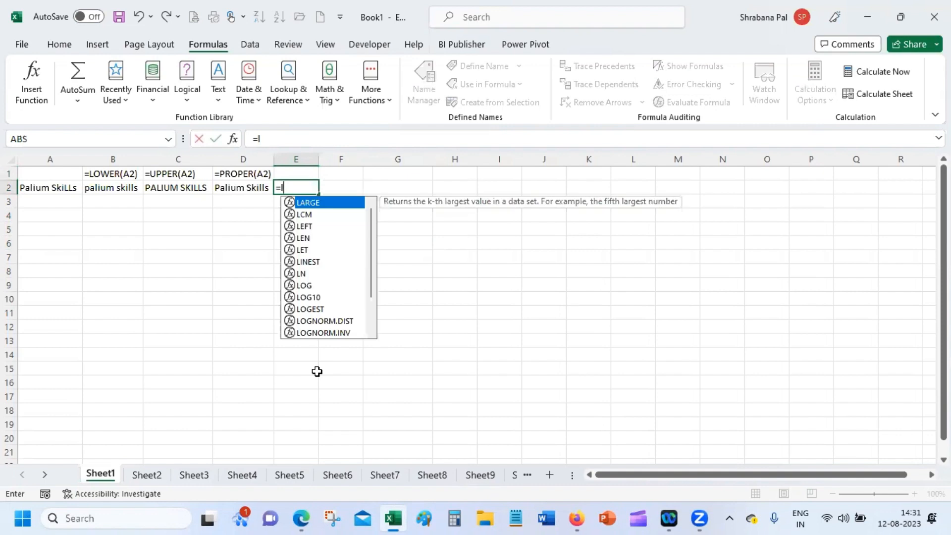
pyautogui.write('en')
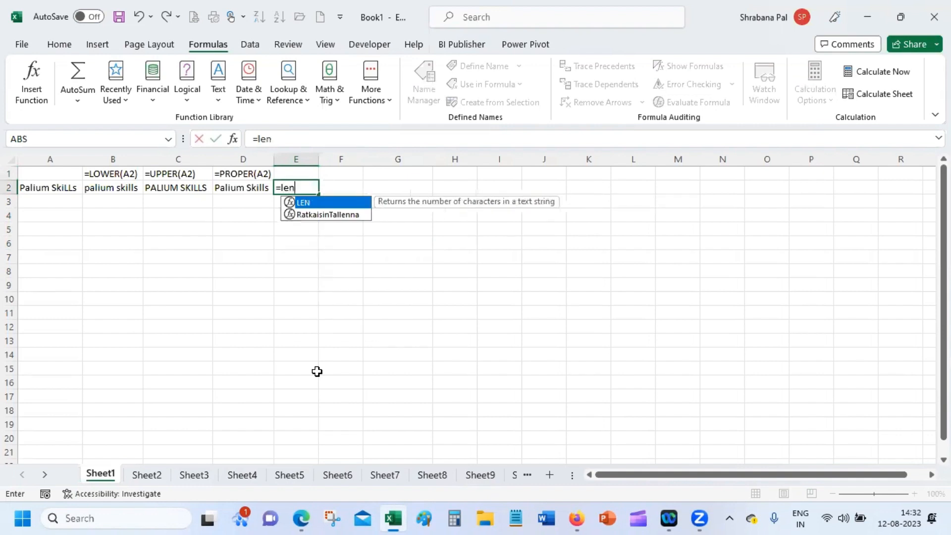
pyautogui.write('(')
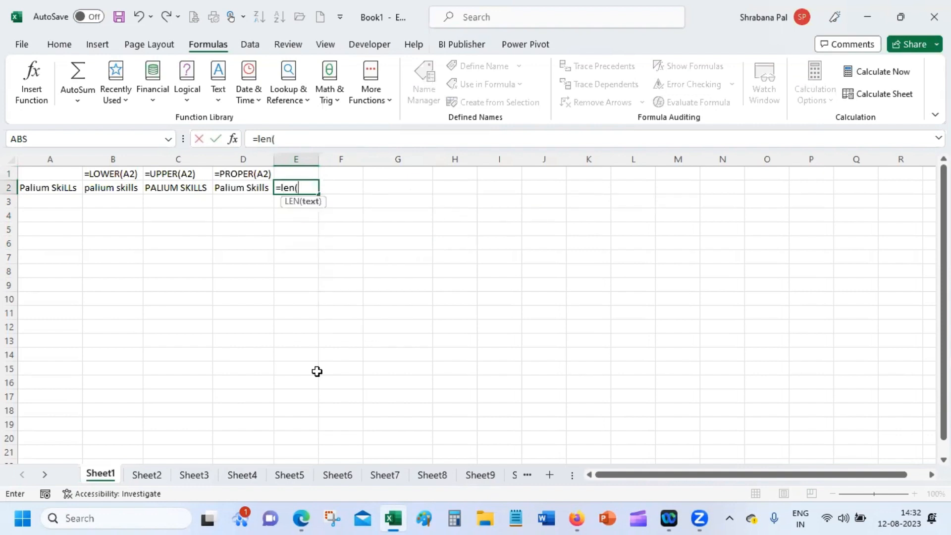
pyautogui.click(48, 184)
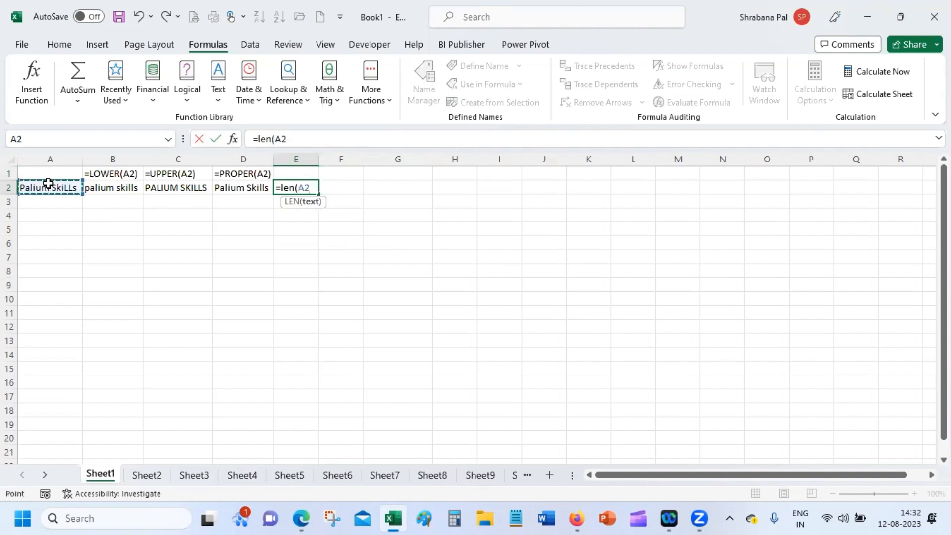
pyautogui.press('Return')
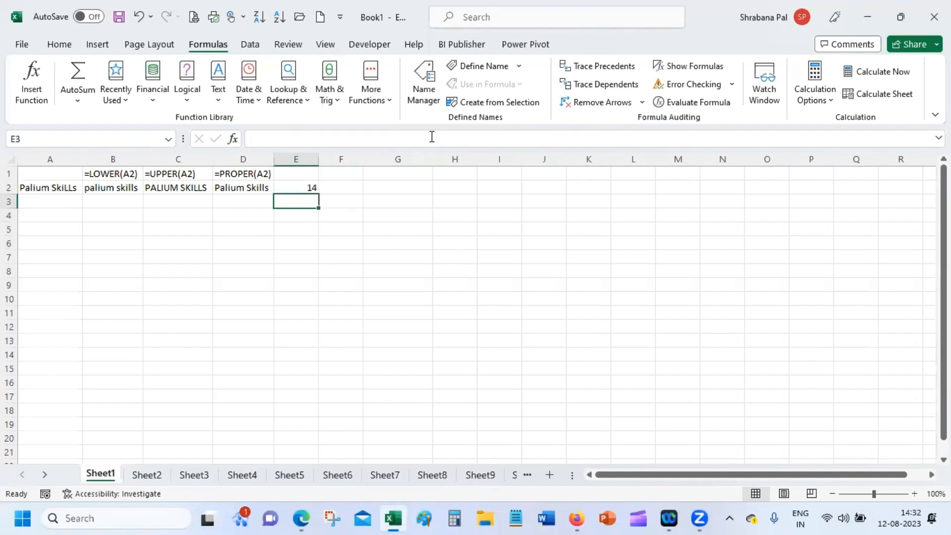
# Fill D1's FORMULATEXT label into E1 so it shows =LEN(A2).
pyautogui.click(260, 177)
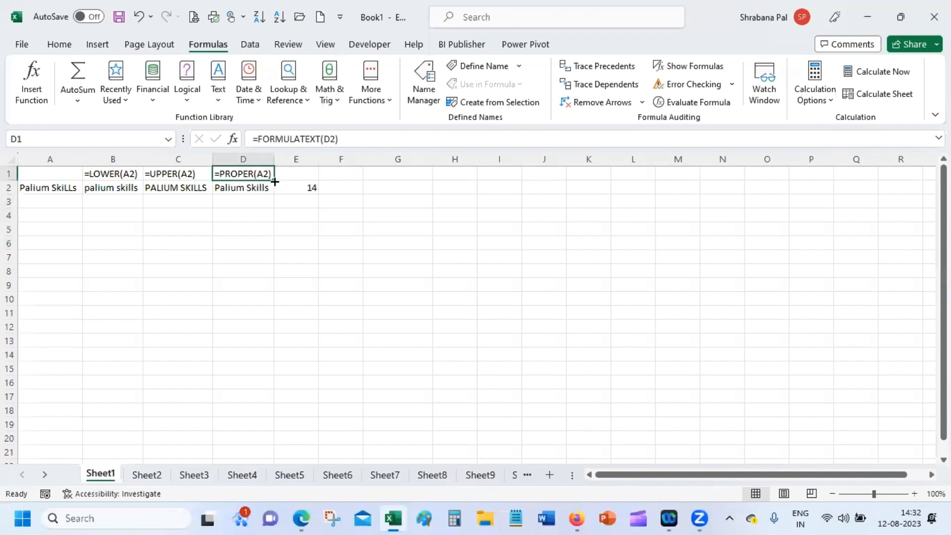
pyautogui.moveTo(274, 180); pyautogui.dragTo(303, 199)
pyautogui.click(297, 213)
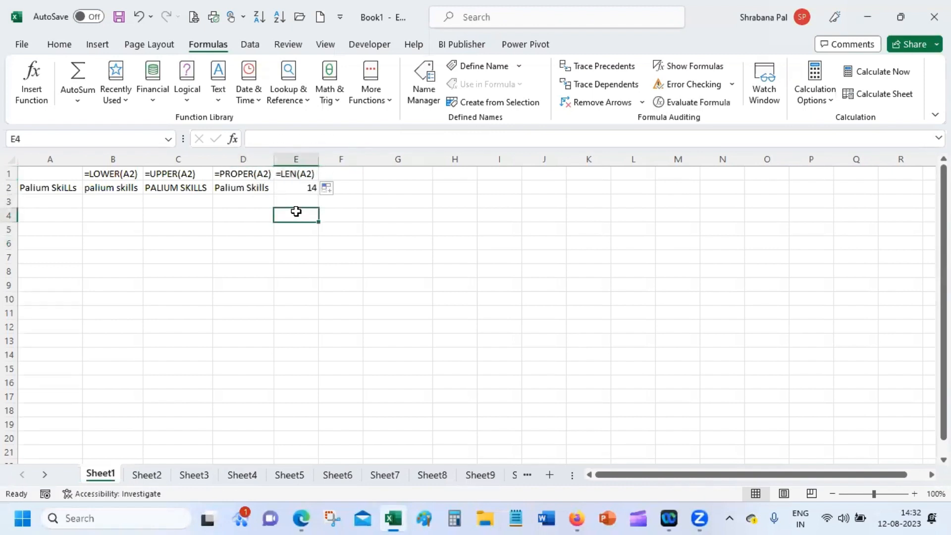
pyautogui.click(357, 187)
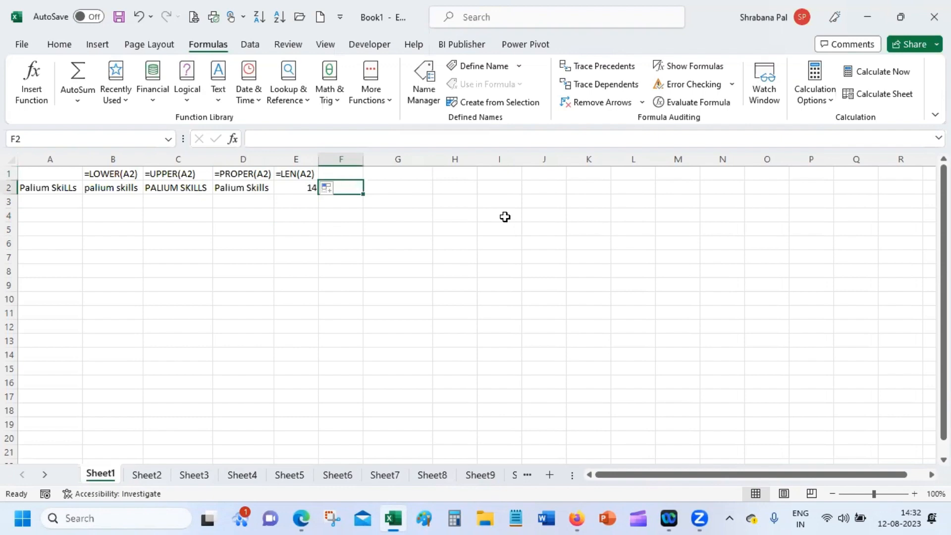
# Discard the started =SEARCH entry and begin a =FIND( formula in F2.
pyautogui.write('=')
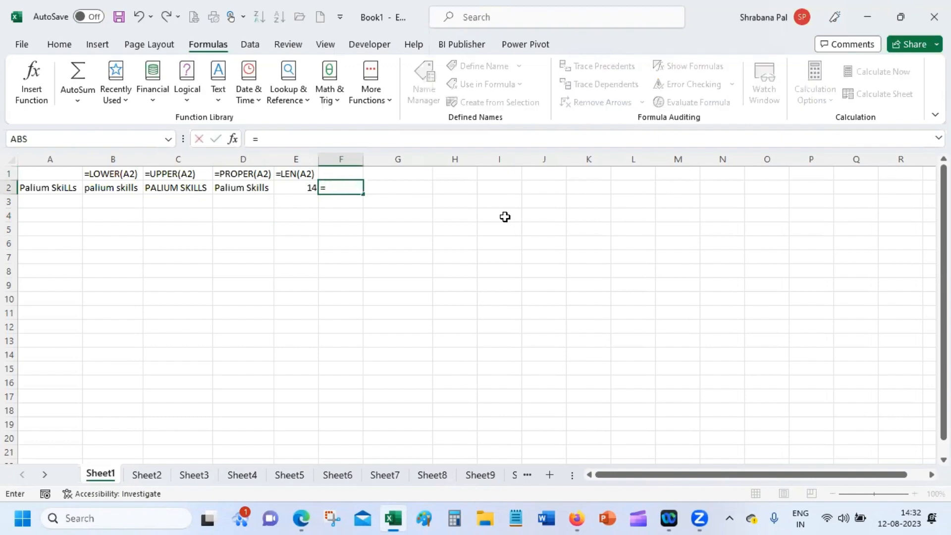
pyautogui.write('sea')
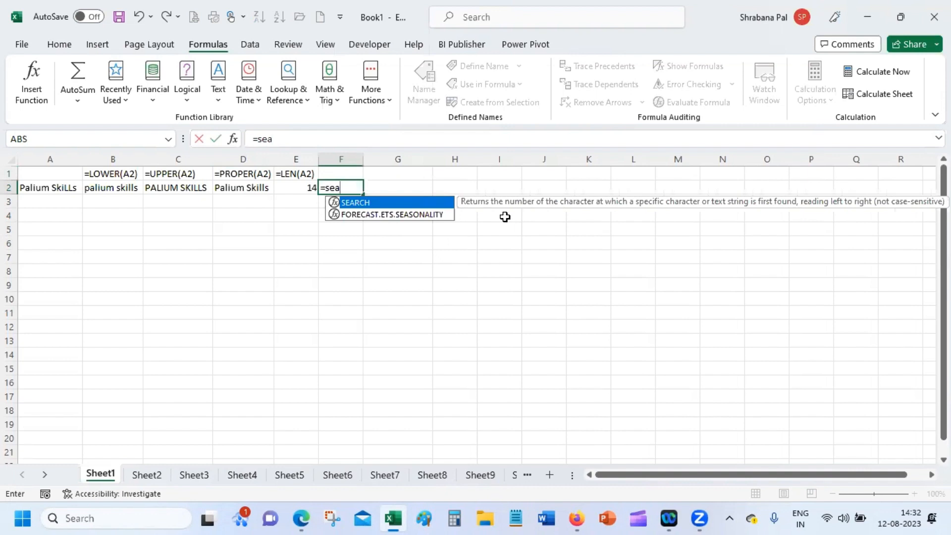
pyautogui.press('BackSpace')
pyautogui.press('BackSpace')
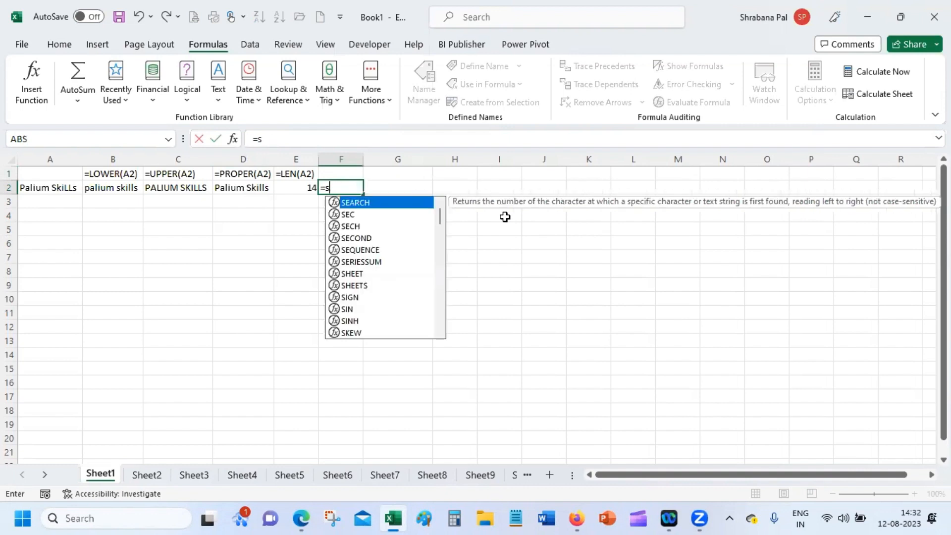
pyautogui.press('BackSpace')
pyautogui.write('f')
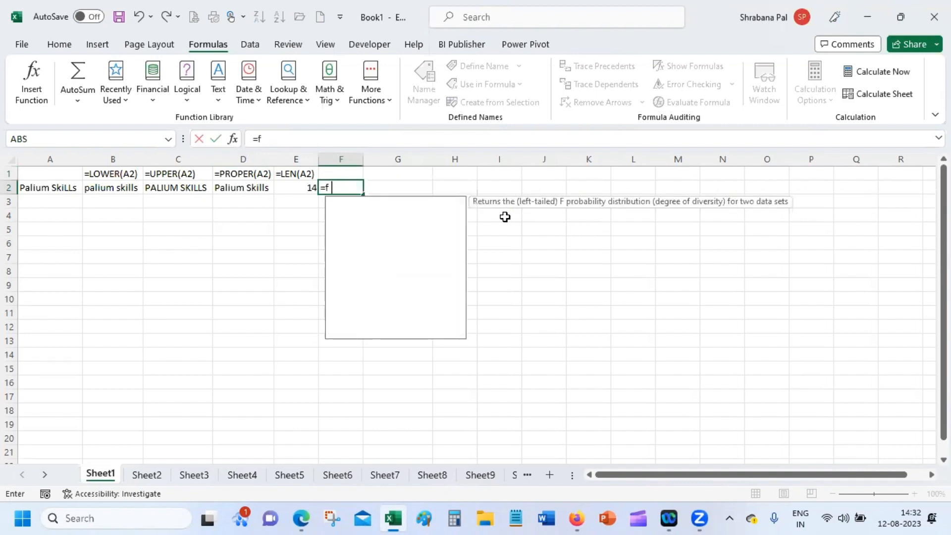
pyautogui.write('inf')
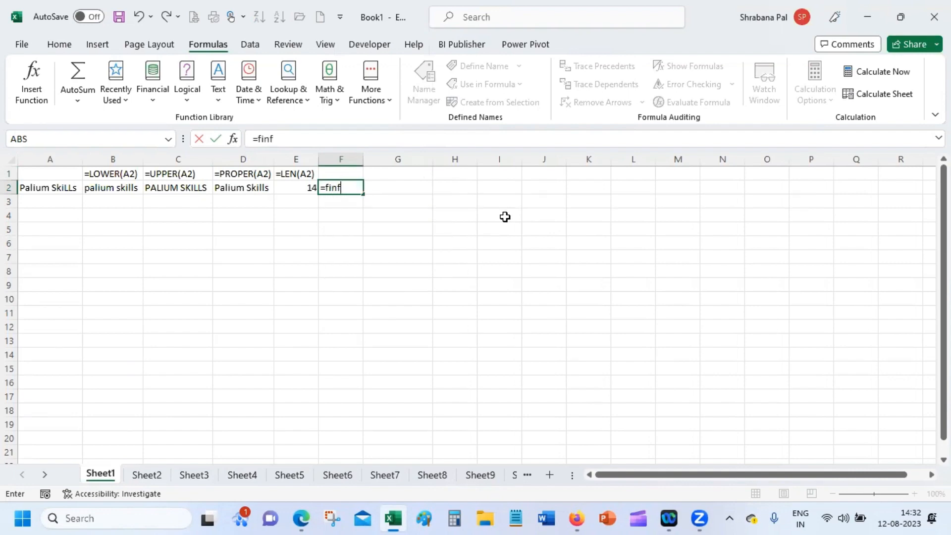
pyautogui.press('BackSpace')
pyautogui.write('d')
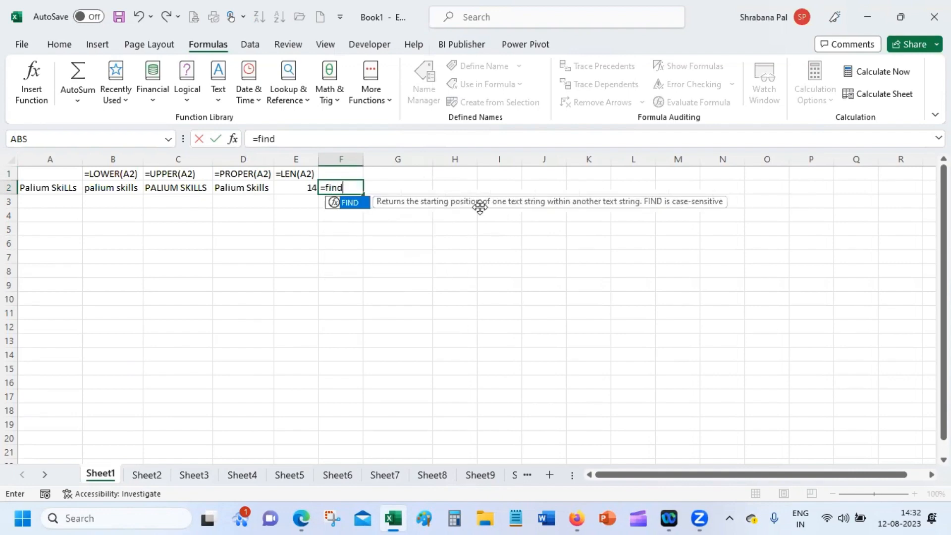
pyautogui.doubleClick(363, 203)
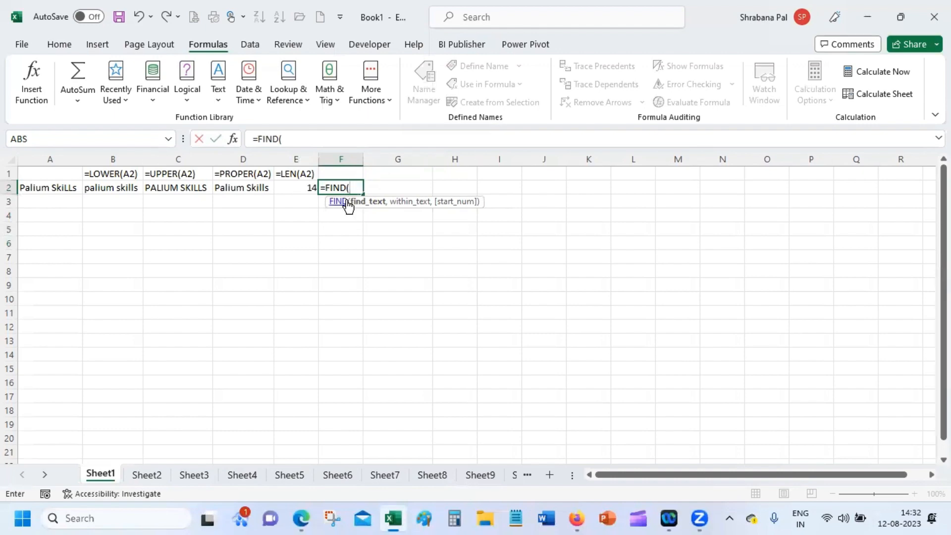
# Give FIND the arguments "k", A2 and 1 so F2 returns 9.
pyautogui.click(234, 140)
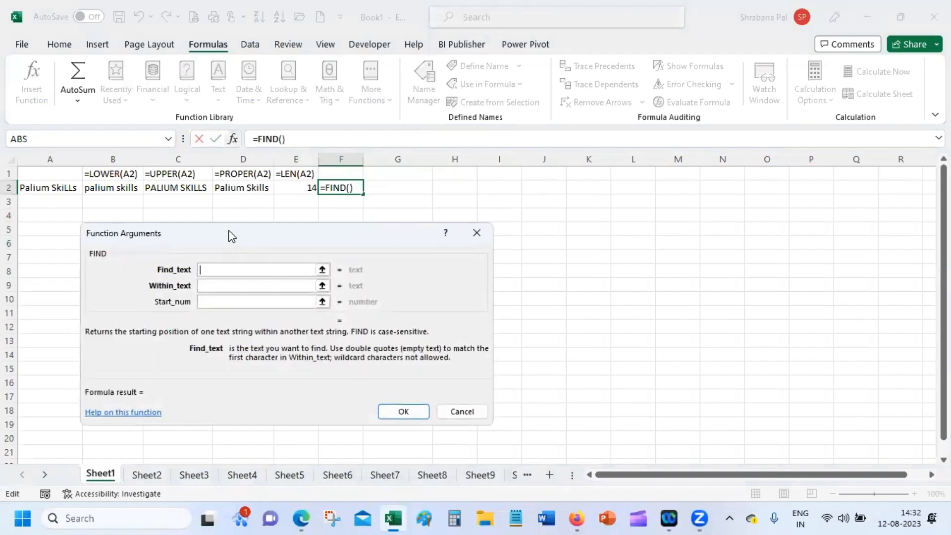
pyautogui.moveTo(244, 238); pyautogui.dragTo(322, 245)
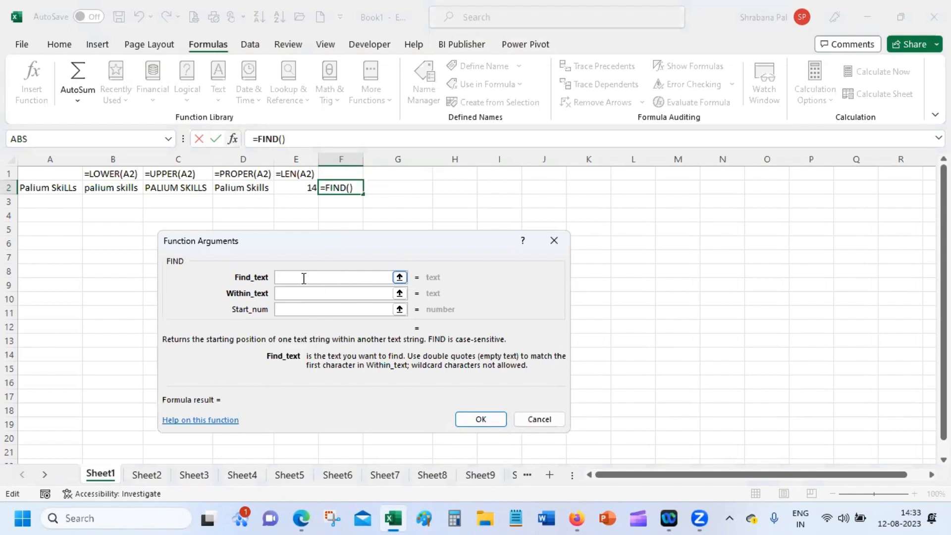
pyautogui.write('k')
pyautogui.click(291, 294)
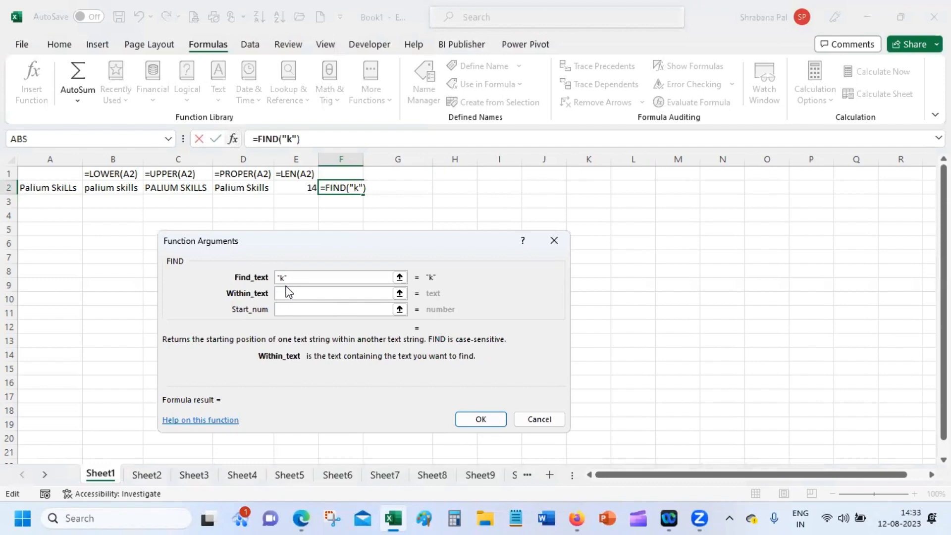
pyautogui.write('a2')
pyautogui.click(322, 310)
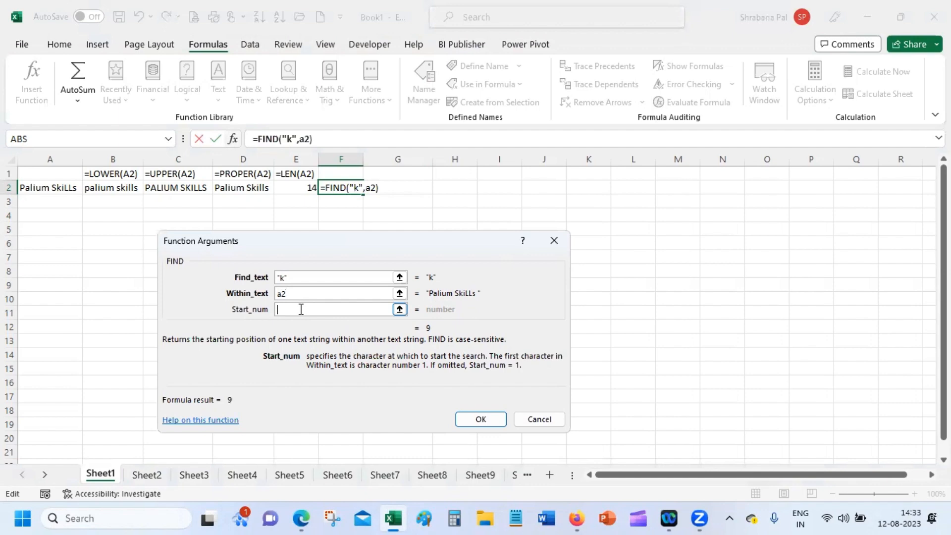
pyautogui.write('1')
pyautogui.click(483, 416)
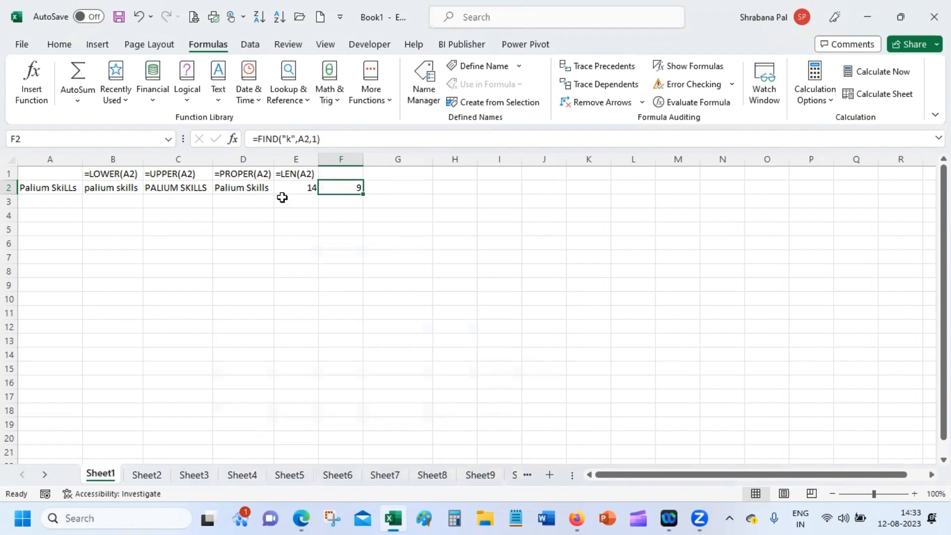
# Change FIND's Find_text from "k" to "kill" in F2, which yields #VALUE!
pyautogui.click(233, 139)
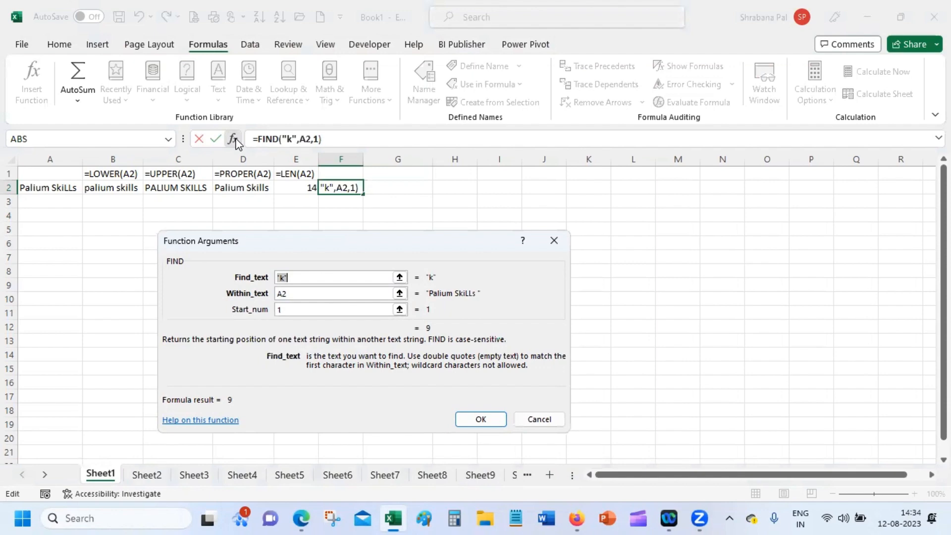
pyautogui.press('Right')
pyautogui.press('Left')
pyautogui.write('ill')
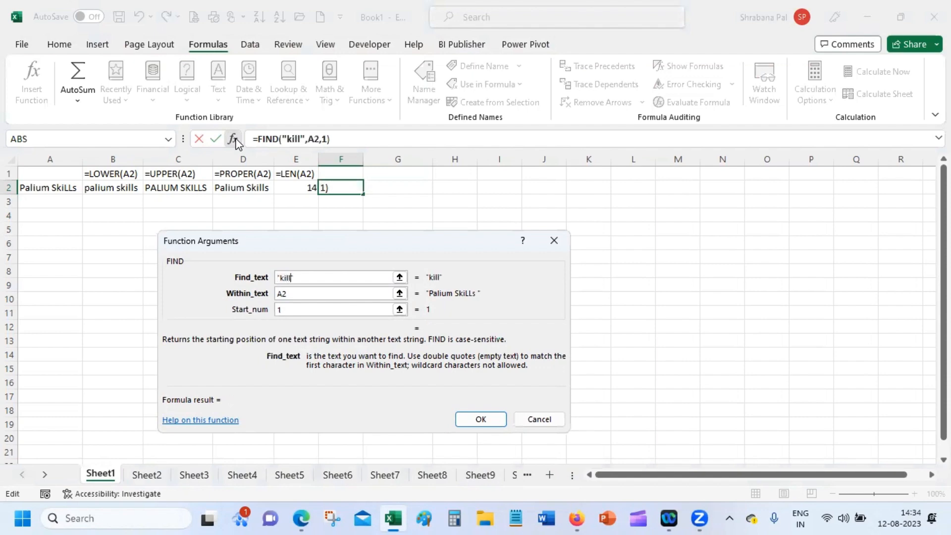
pyautogui.click(337, 310)
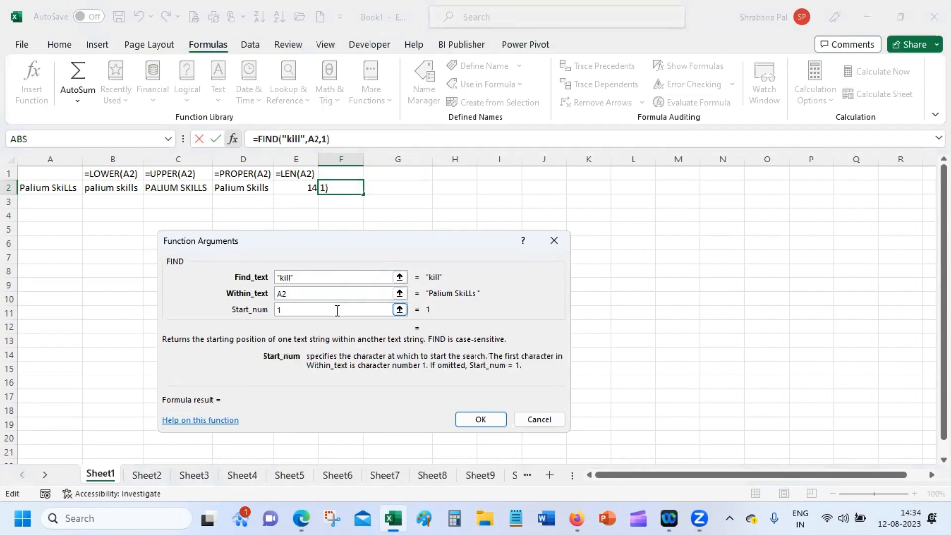
pyautogui.click(481, 419)
pyautogui.click(483, 412)
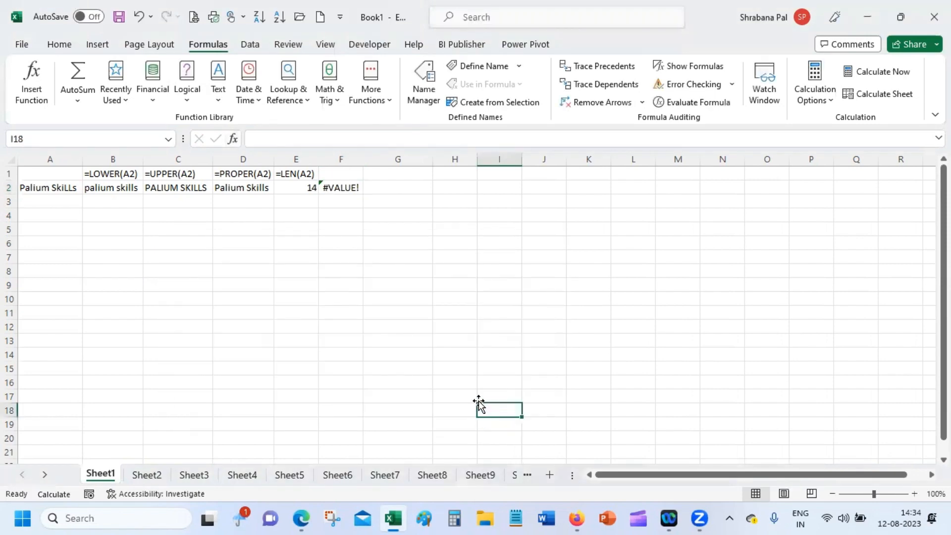
# Change F2's FIND formula to search for "kill" in B2 instead of A2, then review its arguments.
pyautogui.click(345, 192)
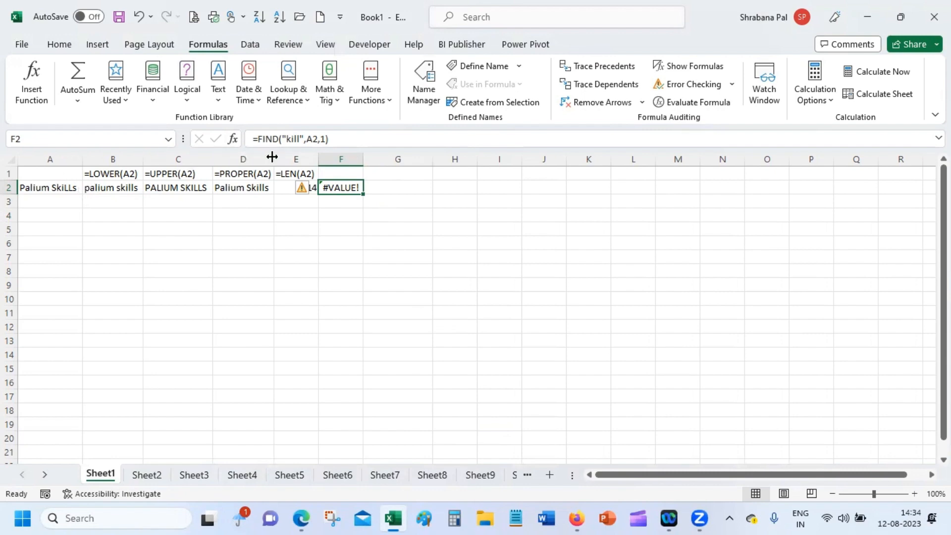
pyautogui.click(312, 139)
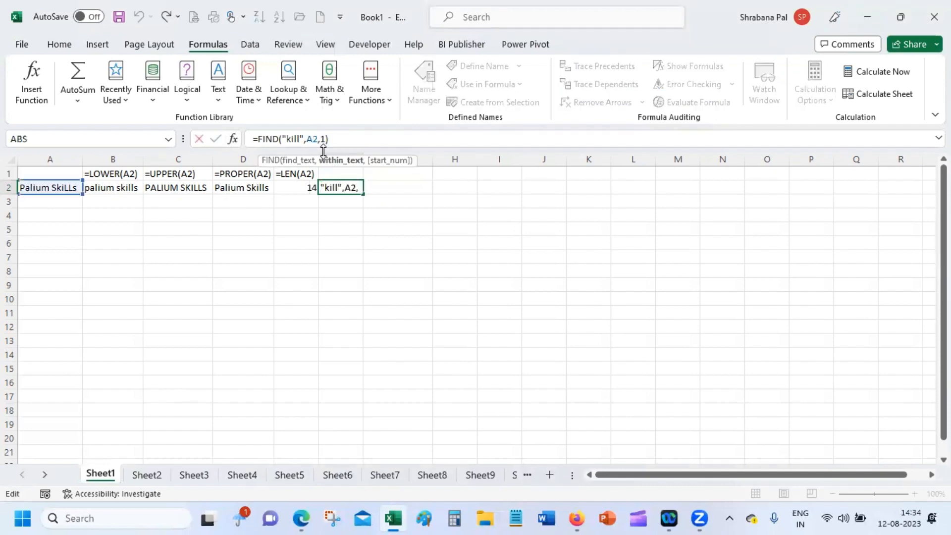
pyautogui.press('BackSpace')
pyautogui.write('B2')
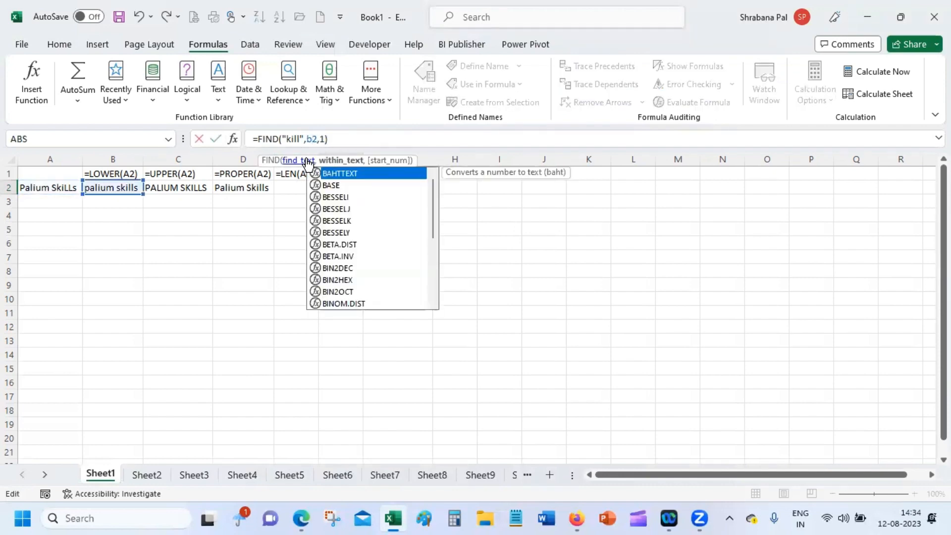
pyautogui.press('Return')
pyautogui.click(336, 187)
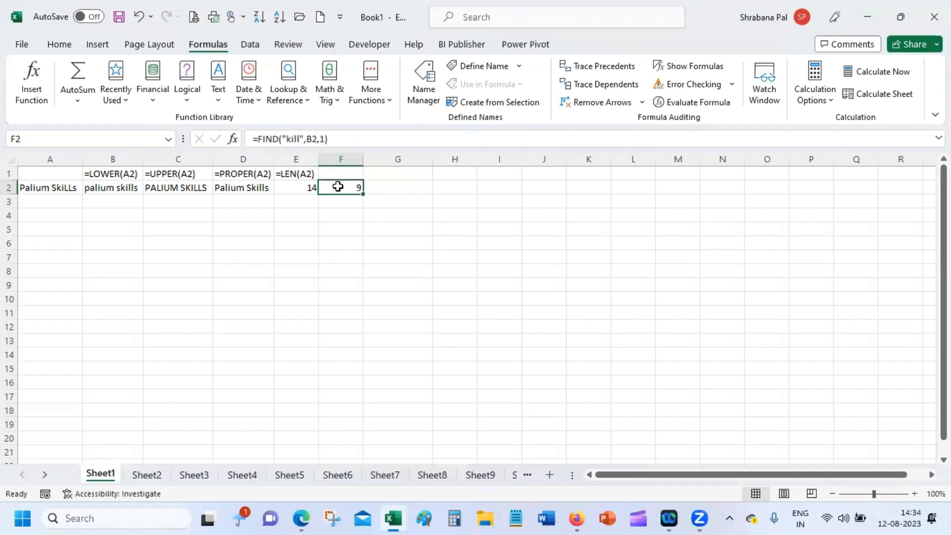
pyautogui.click(233, 139)
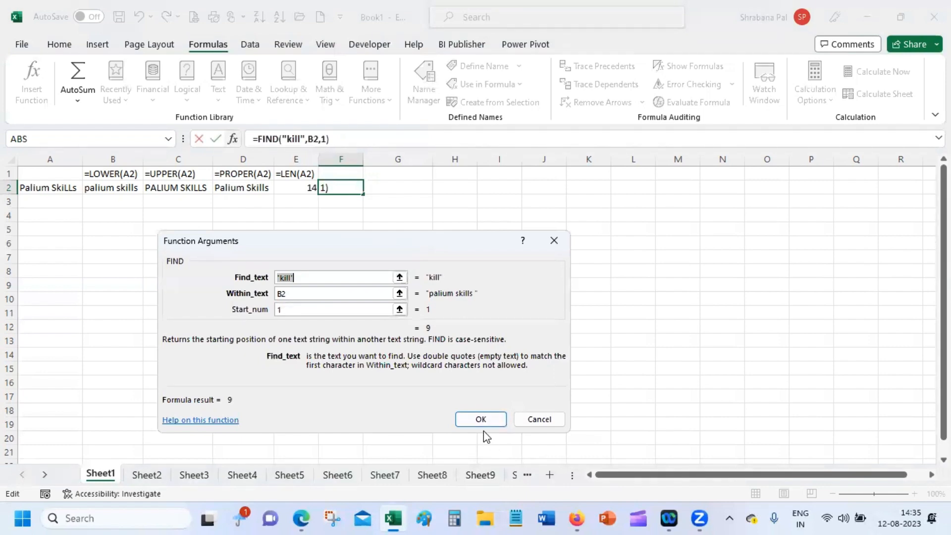
# Copy E1's formula-text label into F1 so it shows =FIND("kill",B2,1).
pyautogui.click(480, 419)
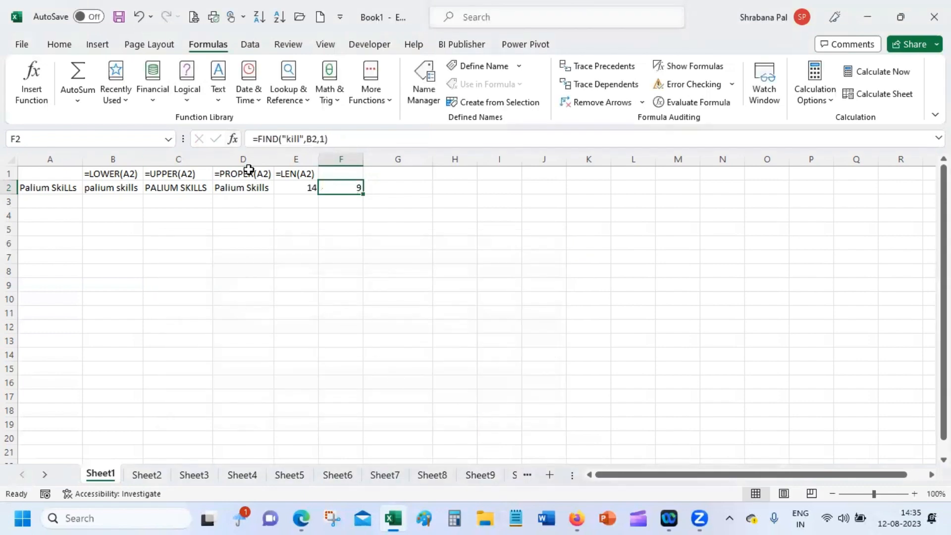
pyautogui.click(303, 176)
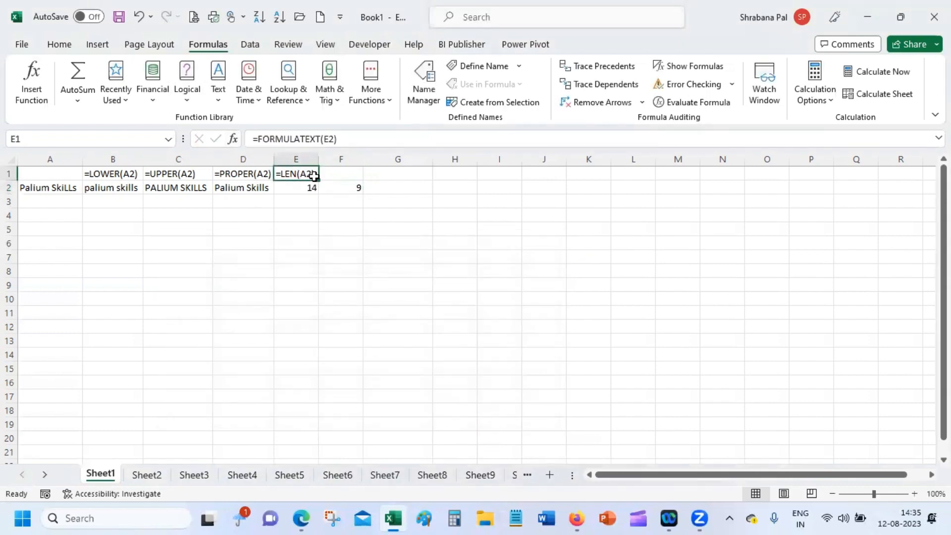
pyautogui.moveTo(322, 180); pyautogui.dragTo(355, 185)
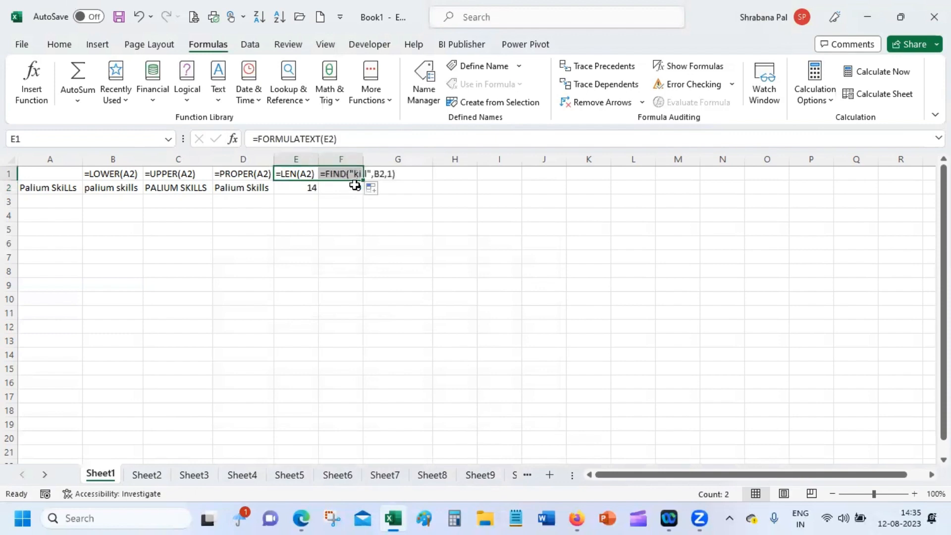
pyautogui.doubleClick(338, 228)
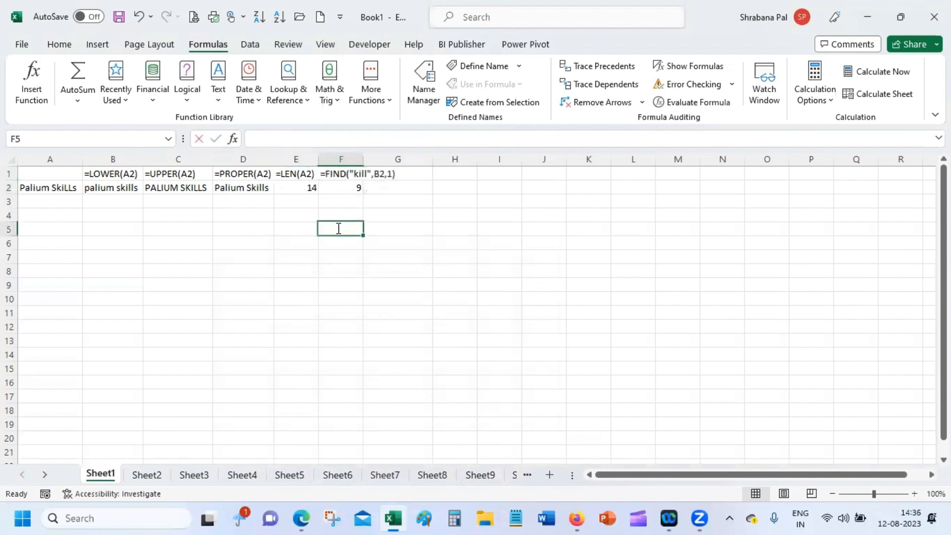
# Auto-fit column F so the FIND label fits.
pyautogui.click(365, 159)
pyautogui.doubleClick(361, 159)
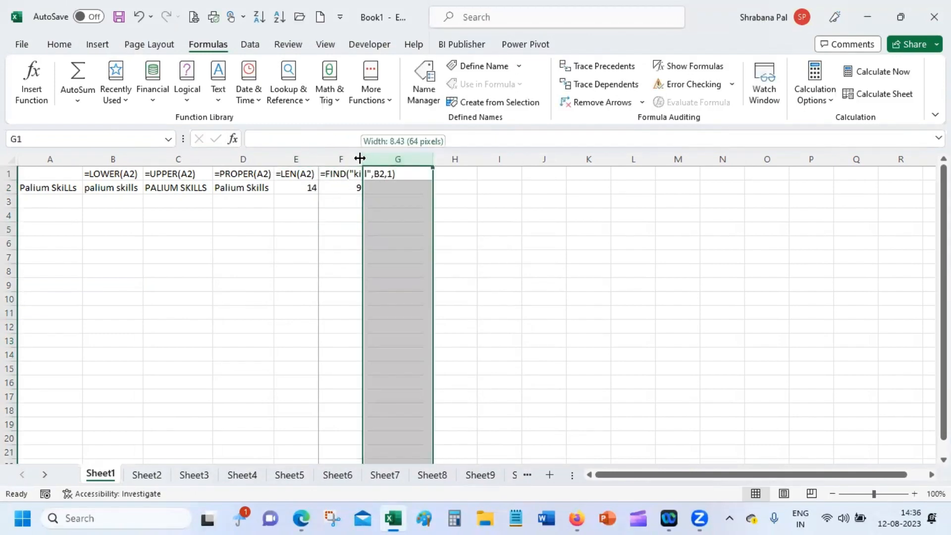
pyautogui.click(361, 159)
pyautogui.click(374, 178)
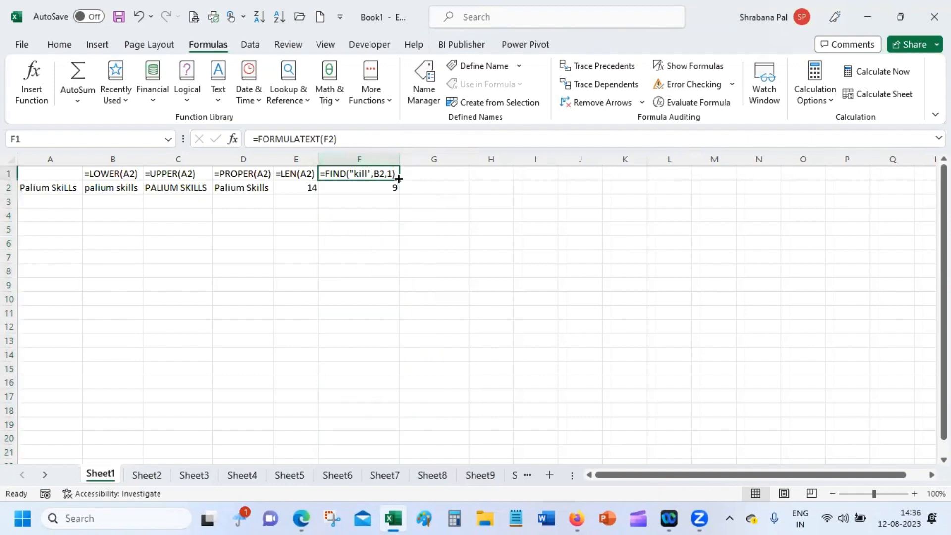
pyautogui.doubleClick(418, 187)
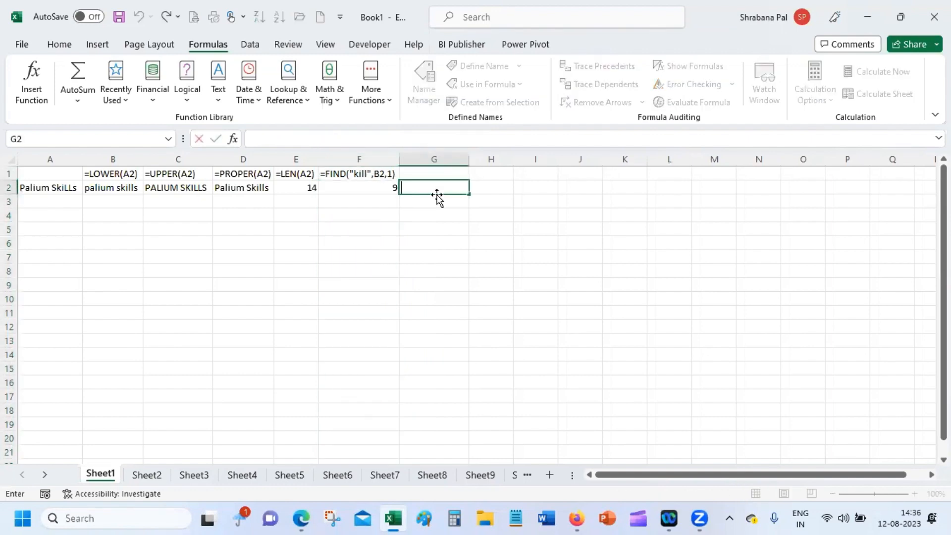
# Enter =FIND(" ",a2,1) in G2 through Function Arguments, returning the space position 7.
pyautogui.write('=fin')
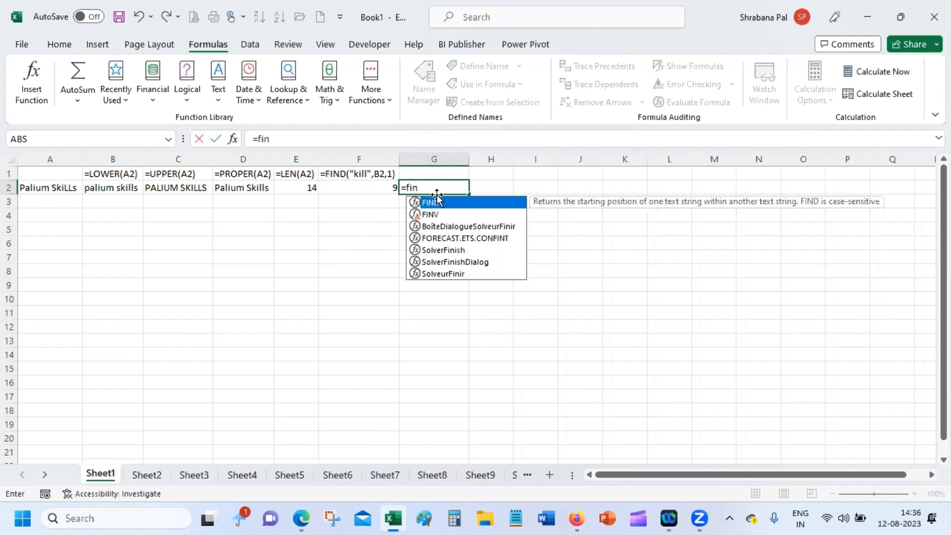
pyautogui.write('d')
pyautogui.press('Tab')
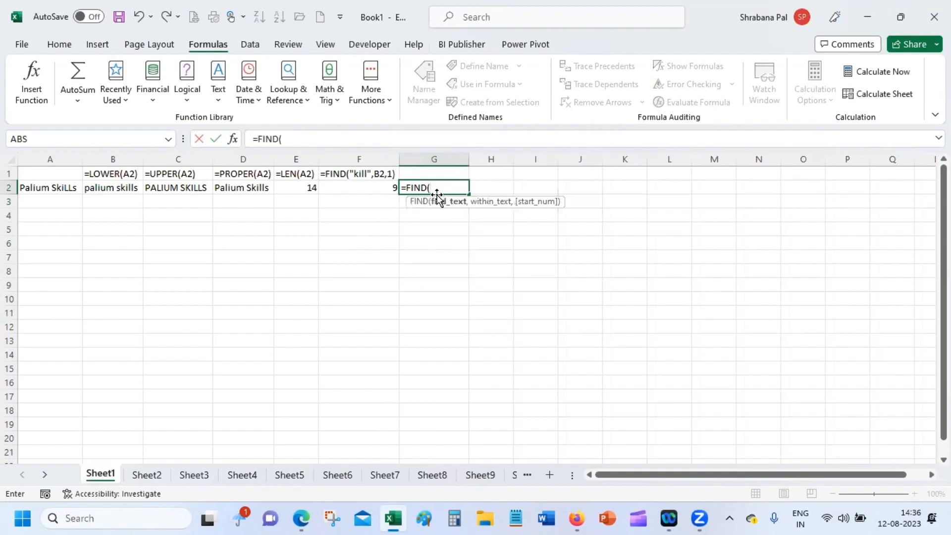
pyautogui.click(229, 139)
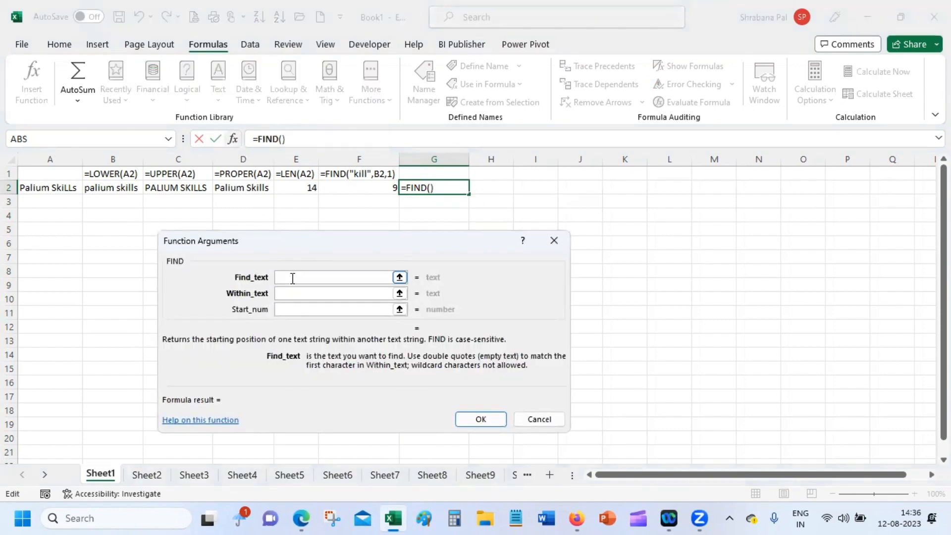
pyautogui.write('" "')
pyautogui.click(285, 293)
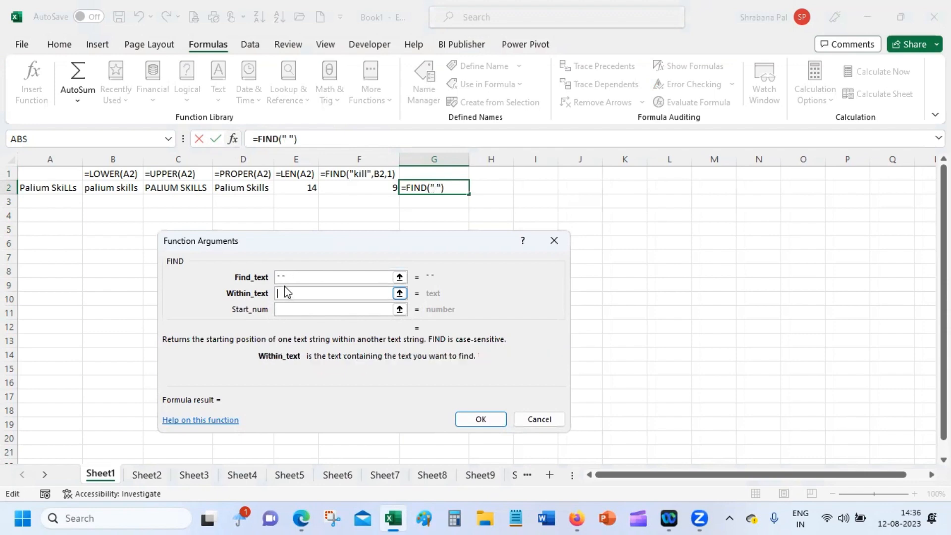
pyautogui.write('a2')
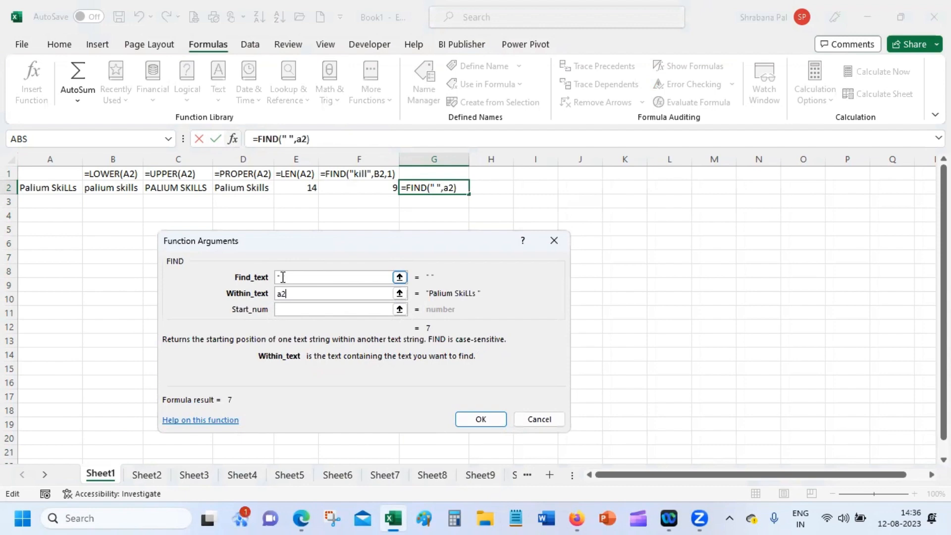
pyautogui.click(287, 308)
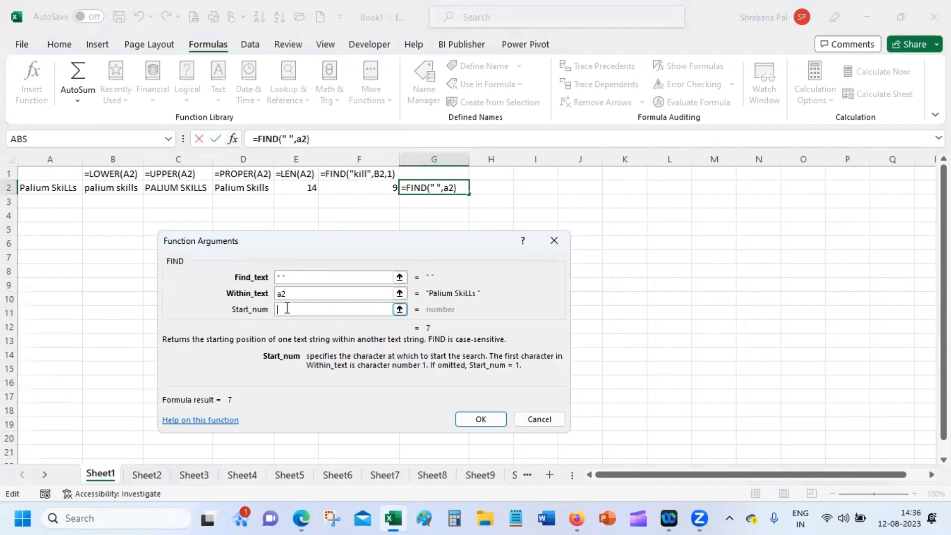
pyautogui.write('1')
pyautogui.click(479, 419)
pyautogui.click(371, 172)
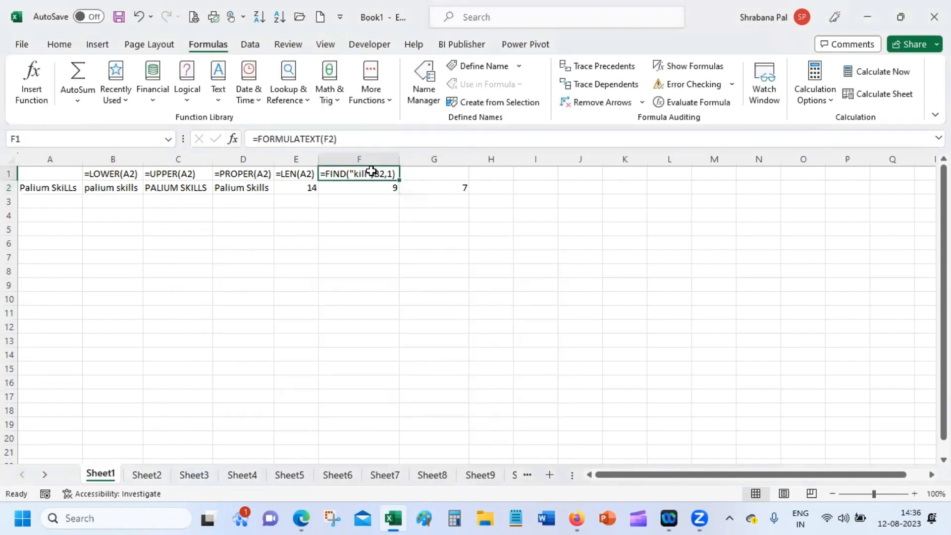
pyautogui.moveTo(399, 179); pyautogui.dragTo(446, 179)
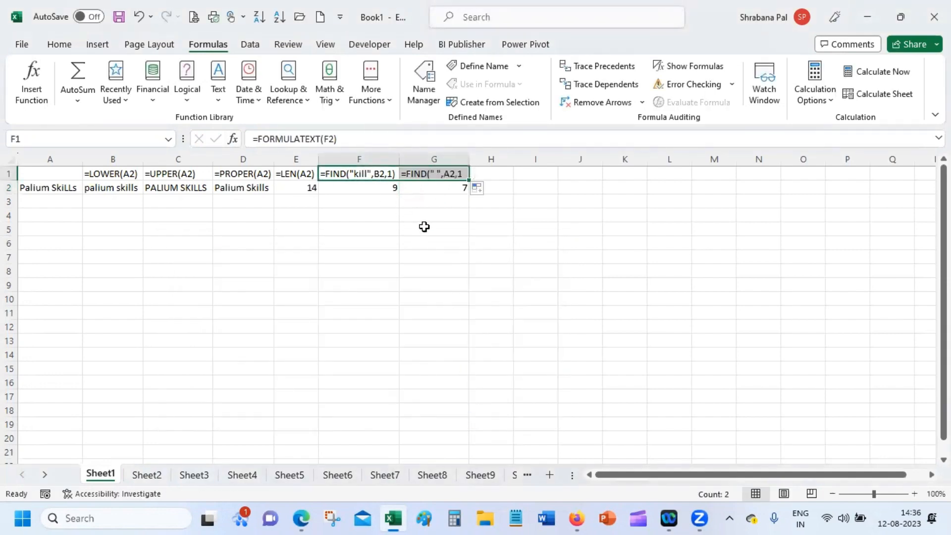
pyautogui.click(424, 228)
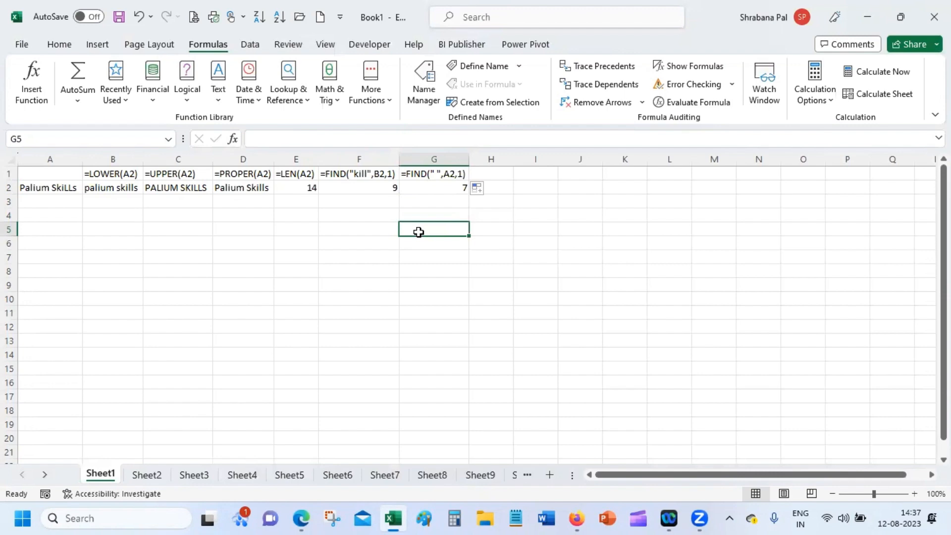
pyautogui.click(503, 184)
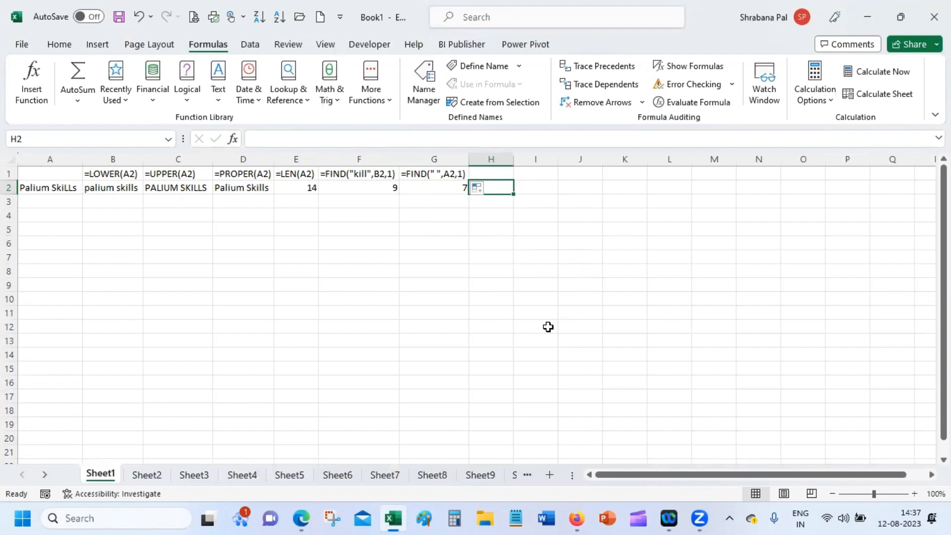
# Enter =LEFT(A2,3) in H2 so it returns Pal.
pyautogui.write('=l')
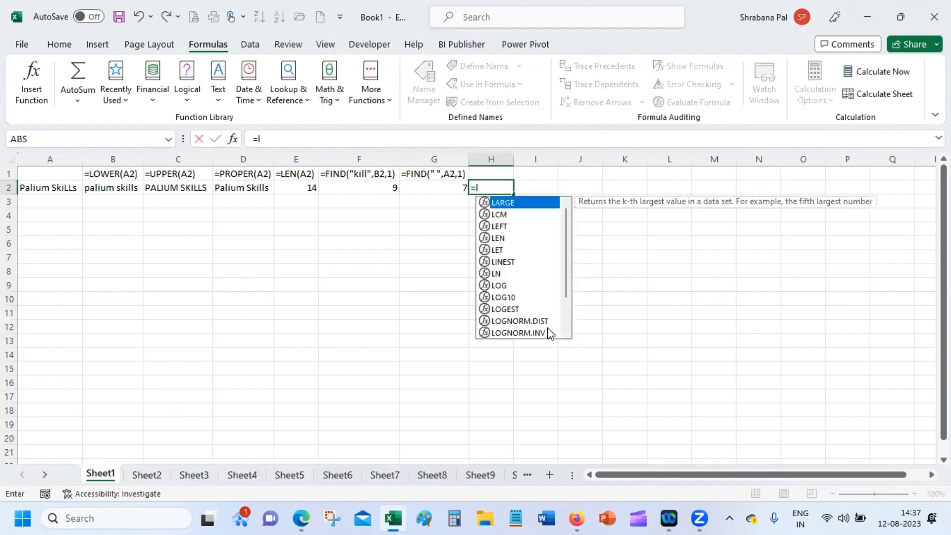
pyautogui.write('eft')
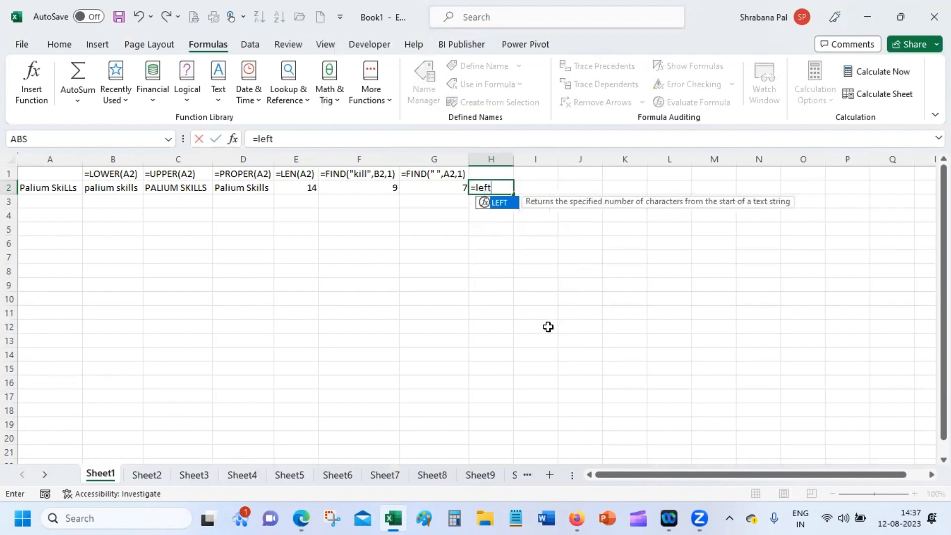
pyautogui.press('Tab')
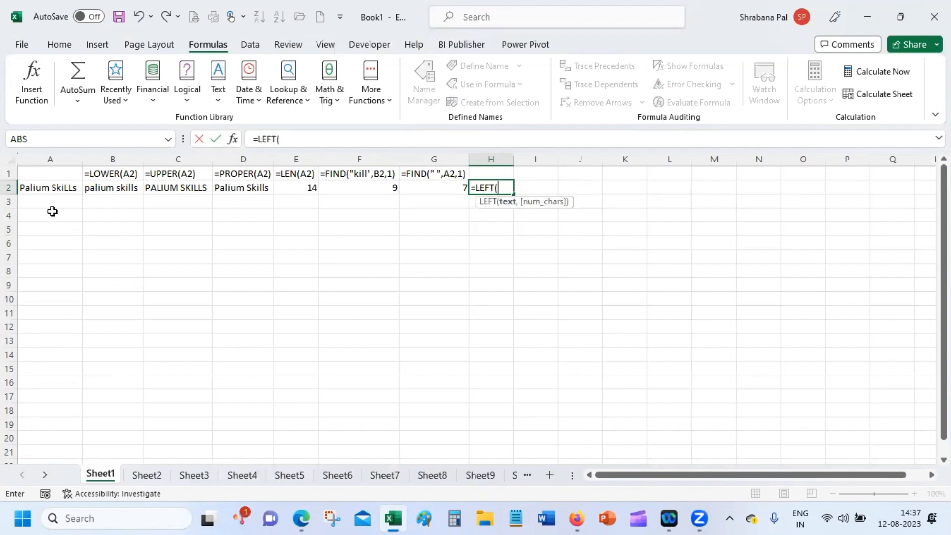
pyautogui.click(52, 186)
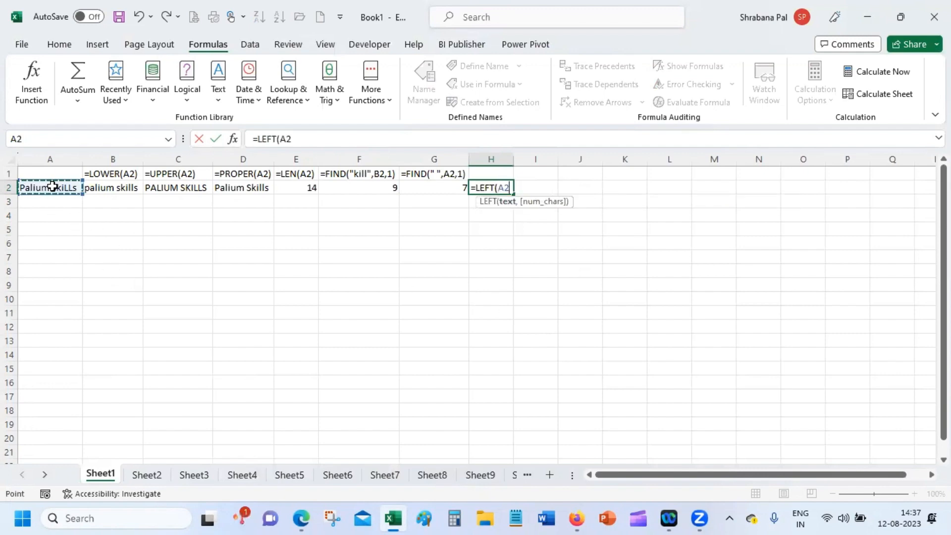
pyautogui.write(',')
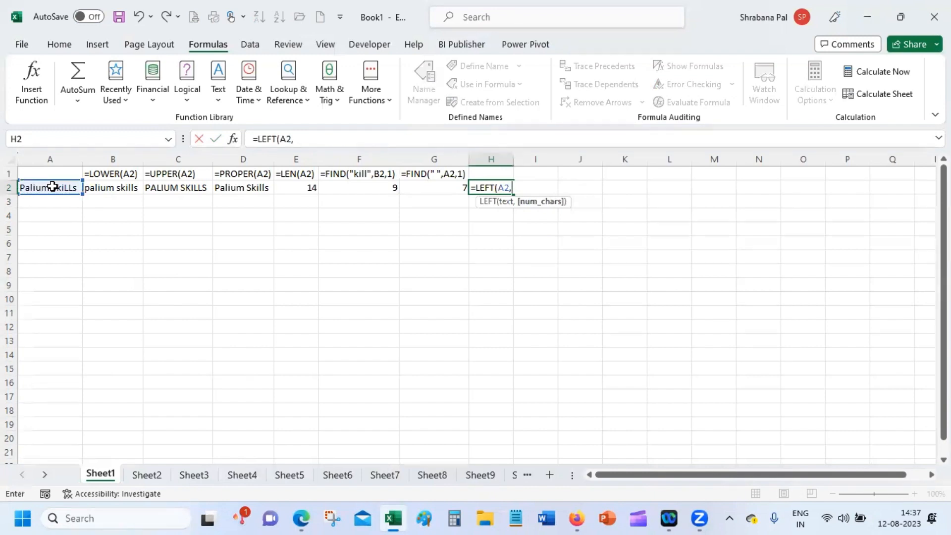
pyautogui.write('3')
pyautogui.press('Return')
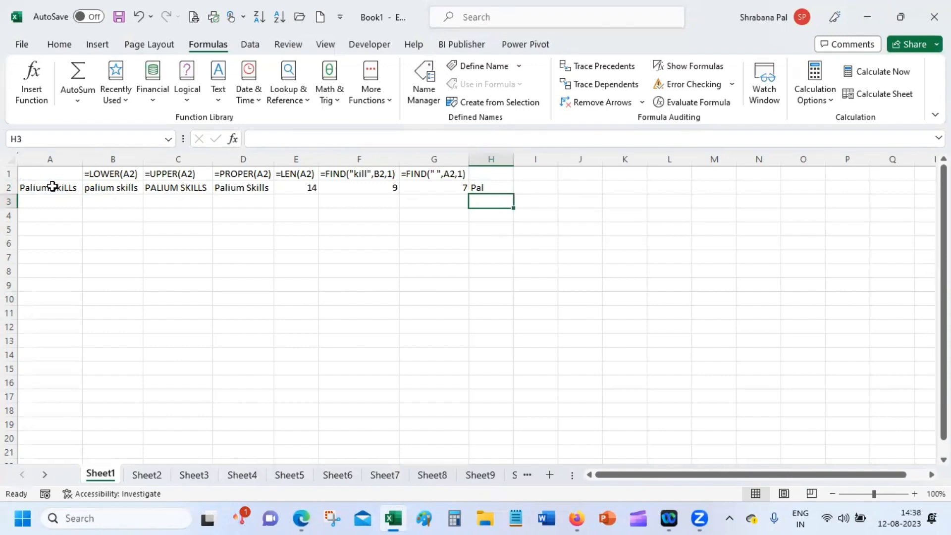
# Fill G1's FORMULATEXT label right into H1 with Ctrl+R, then move to I2.
pyautogui.press('Up')
pyautogui.press('Up')
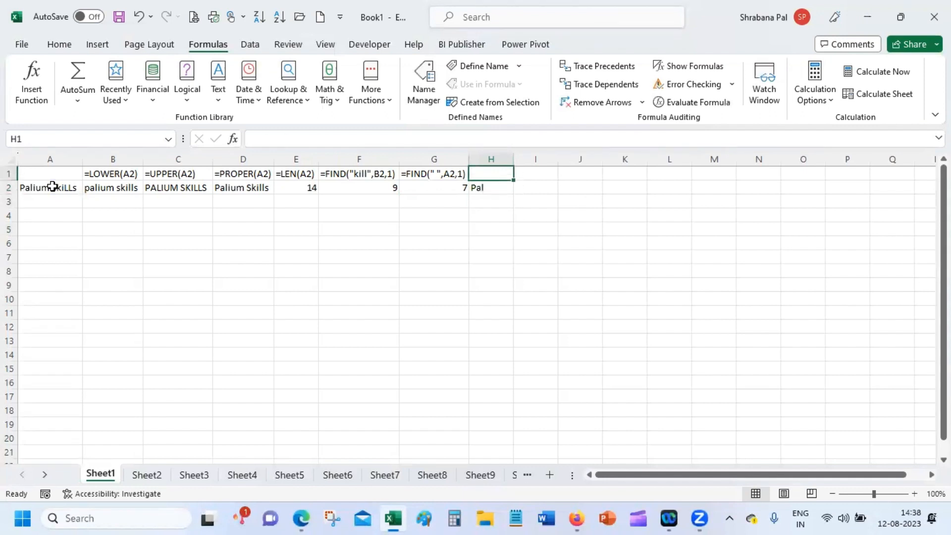
pyautogui.press('Down')
pyautogui.press('Up')
pyautogui.press('Left')
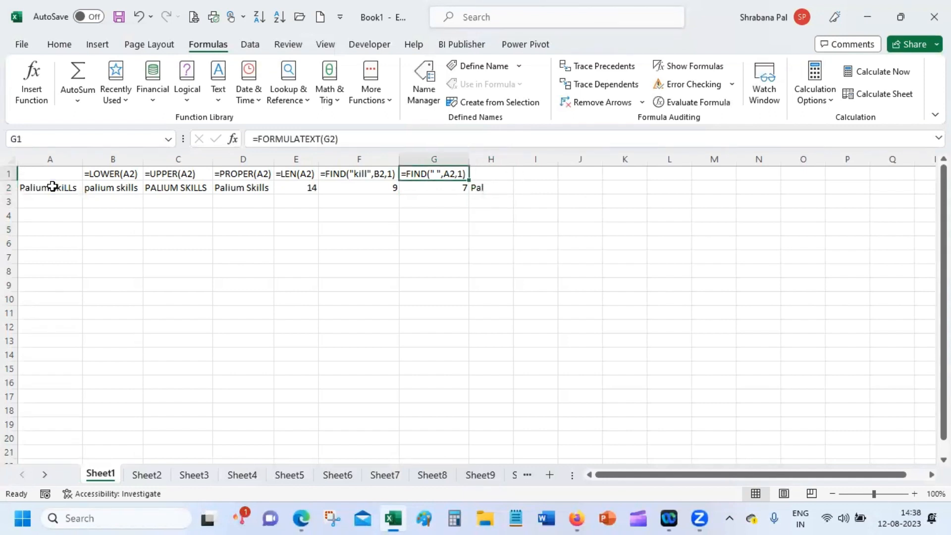
pyautogui.hotkey('shift', 'Right')
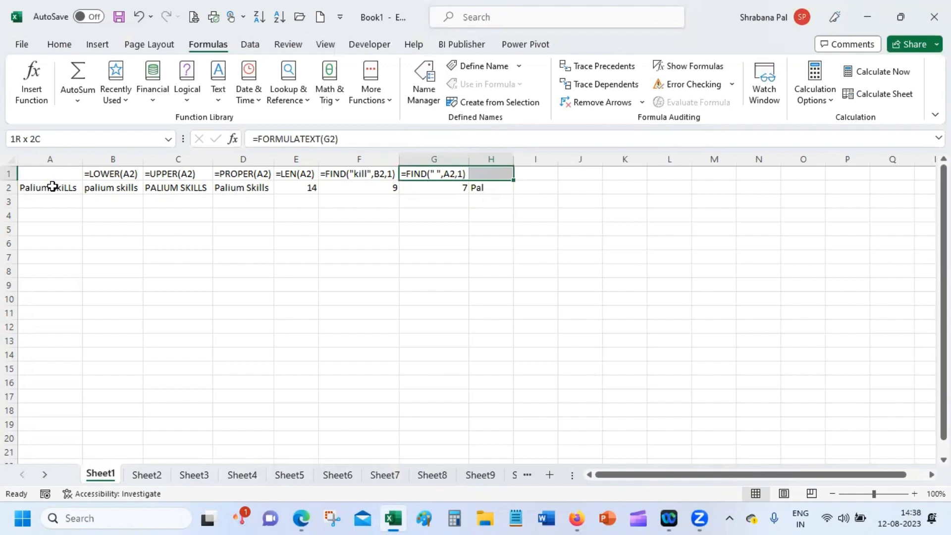
pyautogui.hotkey('ctrl', 'r')
pyautogui.press('Right')
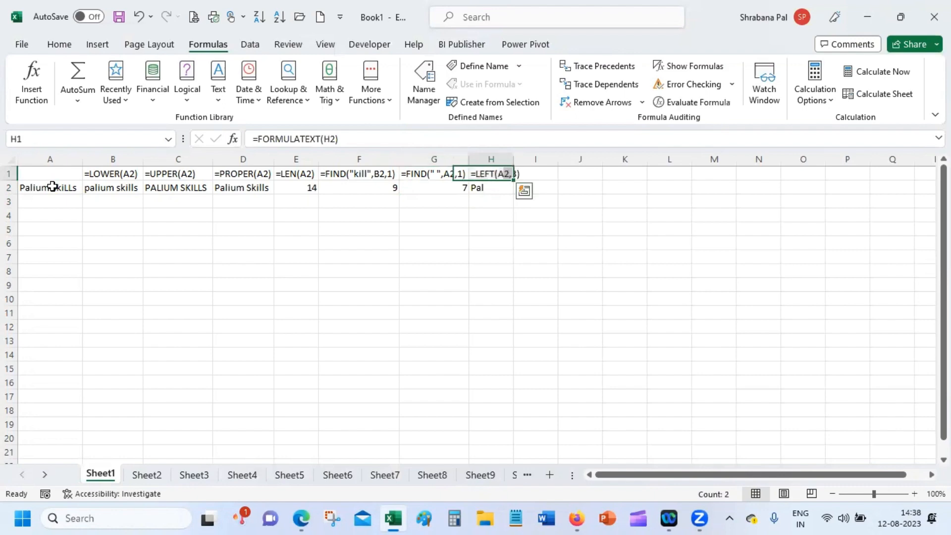
pyautogui.press('Right')
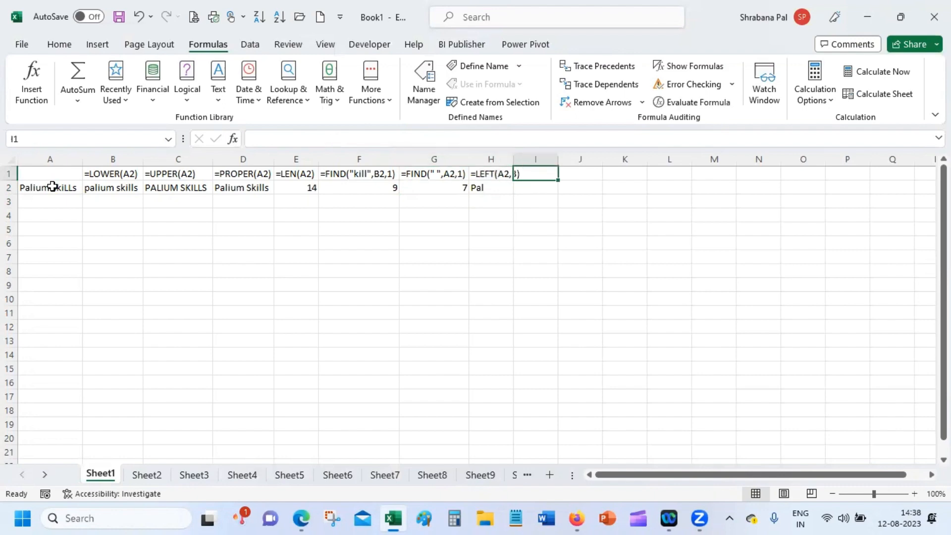
pyautogui.press('Down')
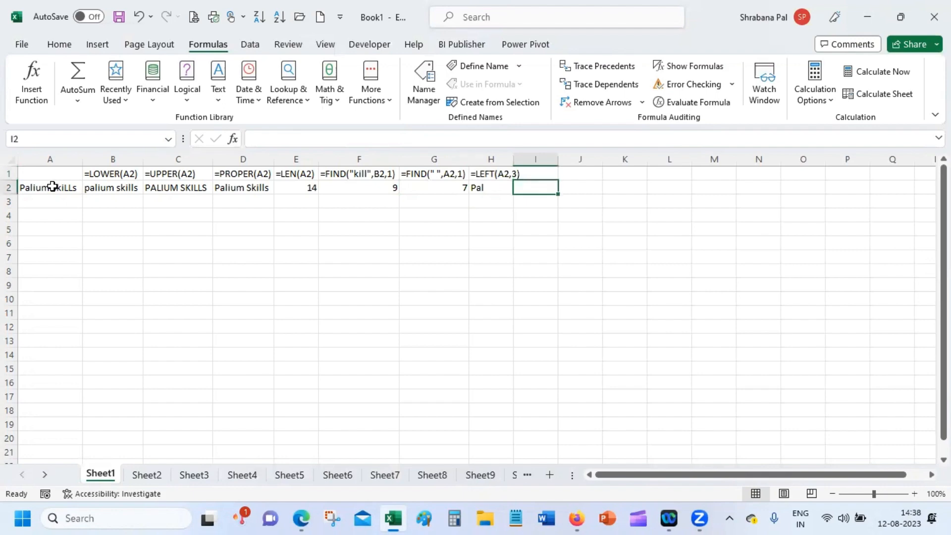
# Enter =RIGHT(a2,3) in I2 using autocomplete, then reselect I2.
pyautogui.write('=r')
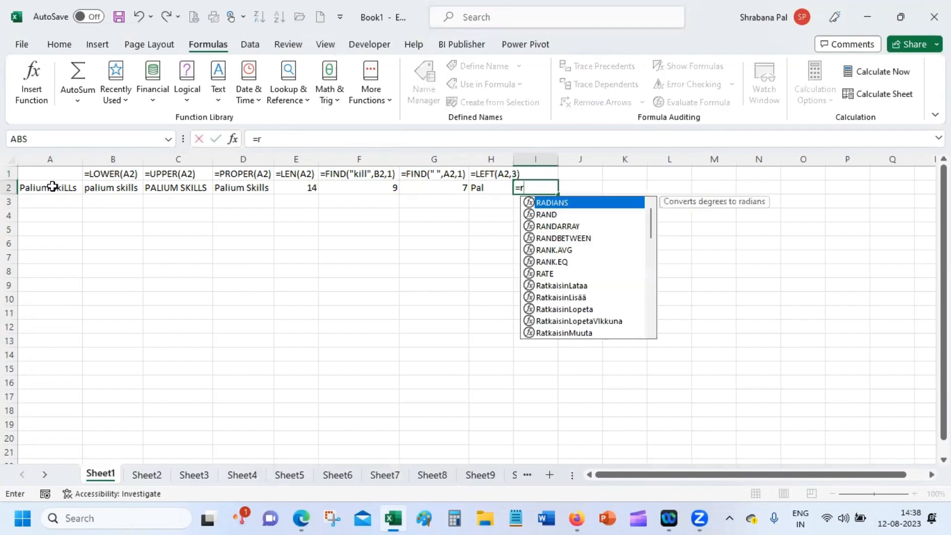
pyautogui.write('igh')
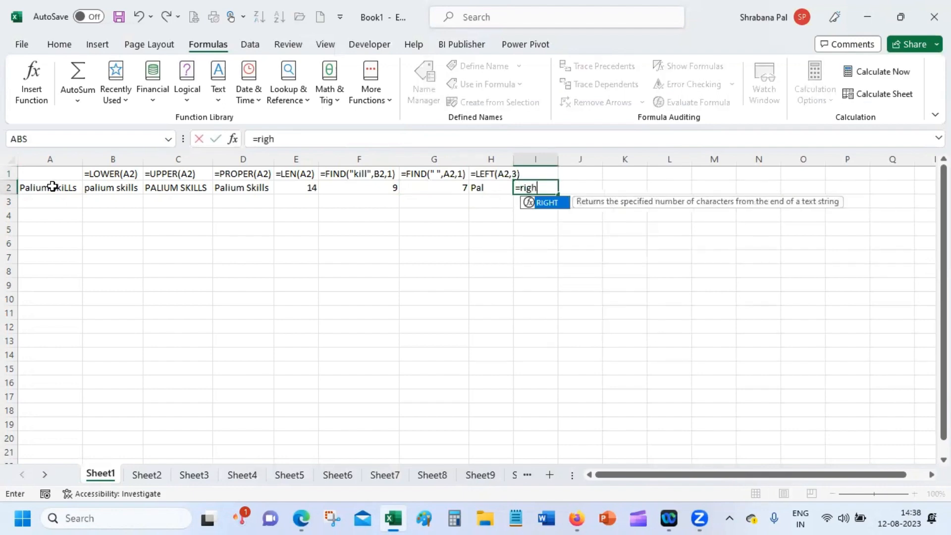
pyautogui.write('t')
pyautogui.press('Tab')
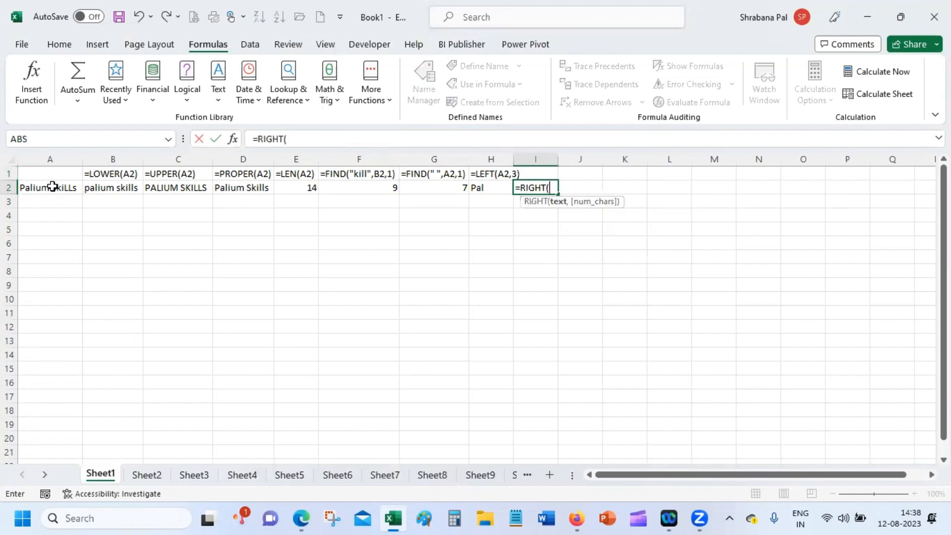
pyautogui.write('a')
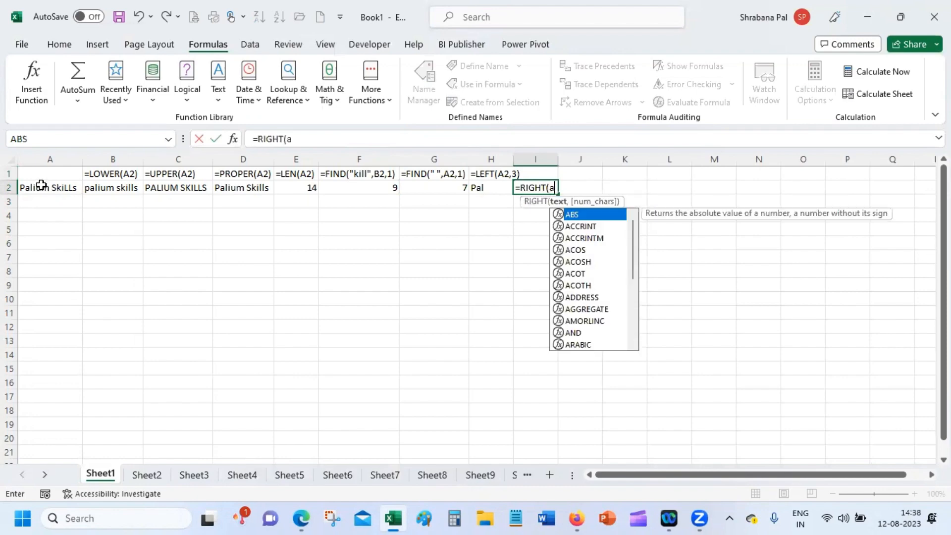
pyautogui.write('2,')
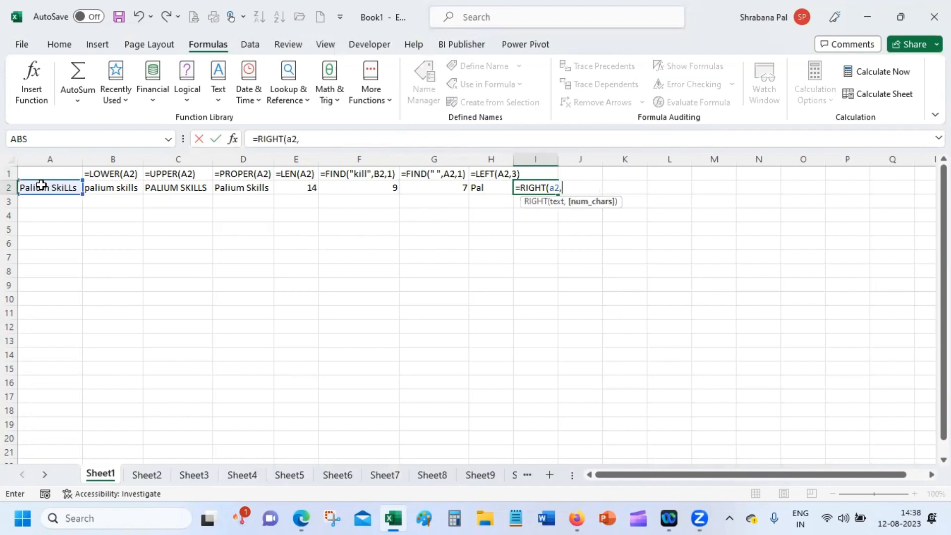
pyautogui.write('3')
pyautogui.press('Return')
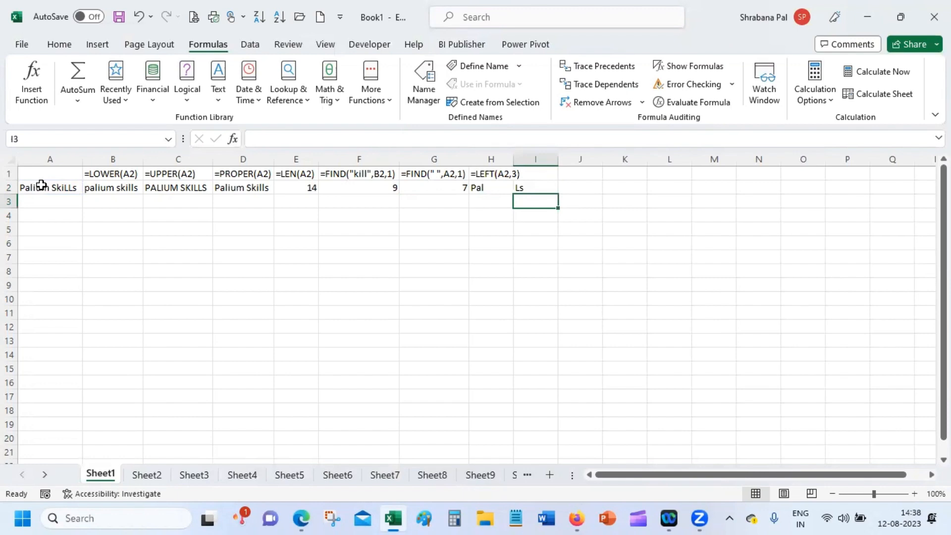
pyautogui.press('Up')
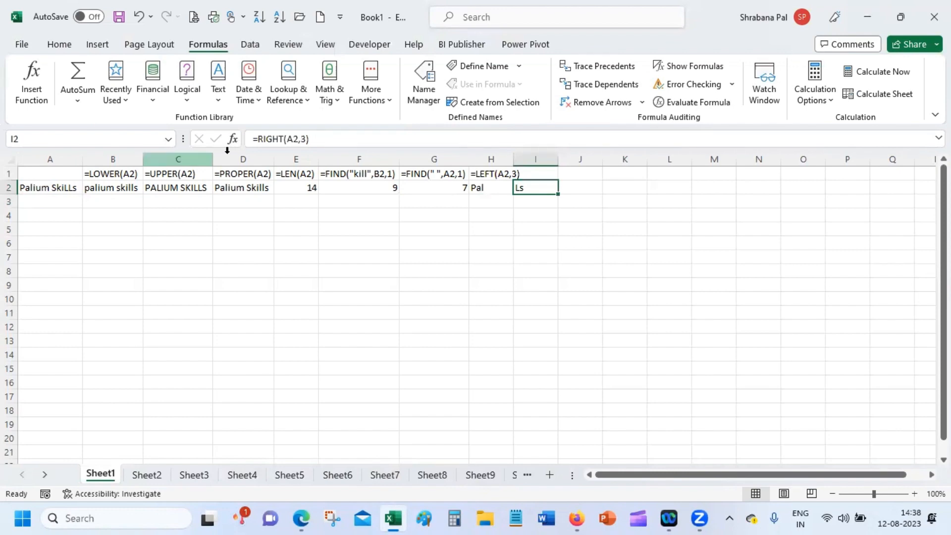
# Review I2's RIGHT arguments (Text A2, Num_chars 3) and confirm so it shows Ls.
pyautogui.click(233, 139)
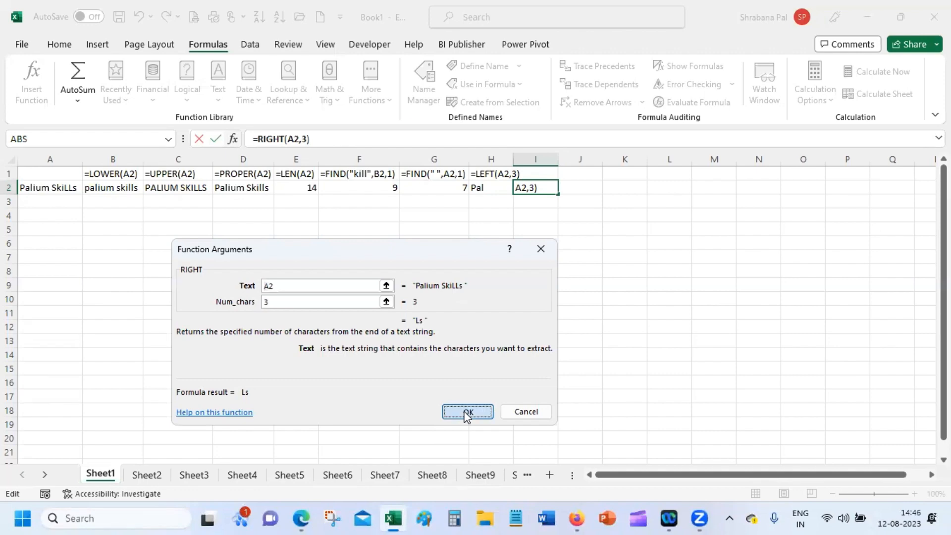
pyautogui.click(467, 412)
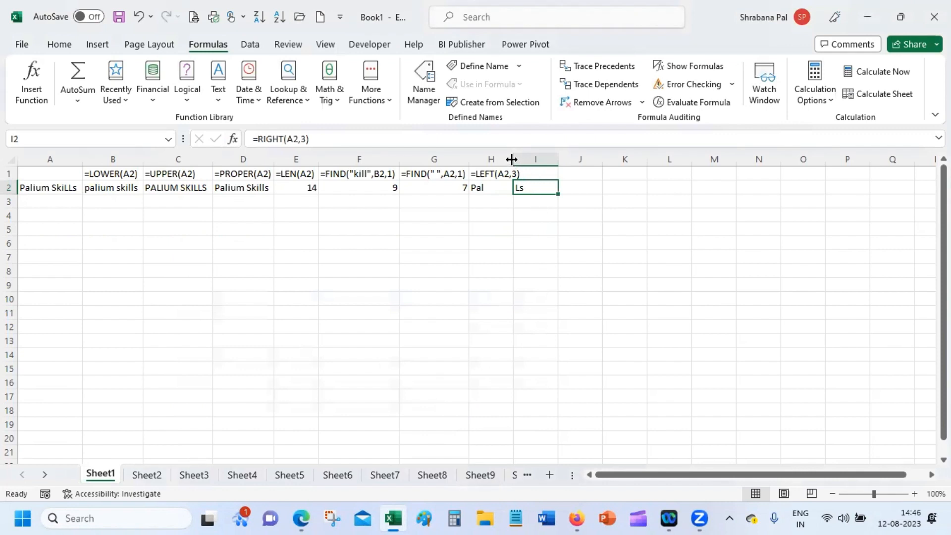
# Copy H1's formula-text label into I1 and fit columns H and I to their labels.
pyautogui.moveTo(514, 159); pyautogui.dragTo(523, 159)
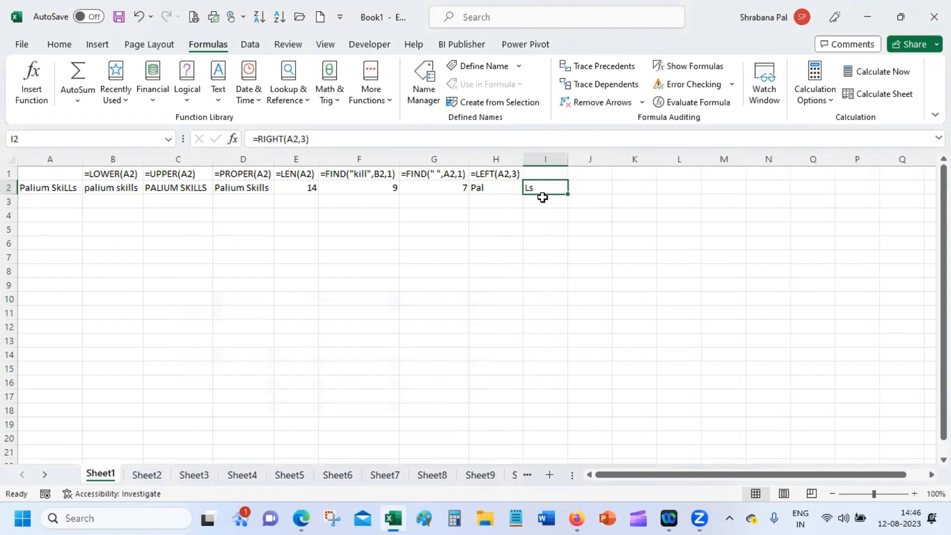
pyautogui.click(497, 174)
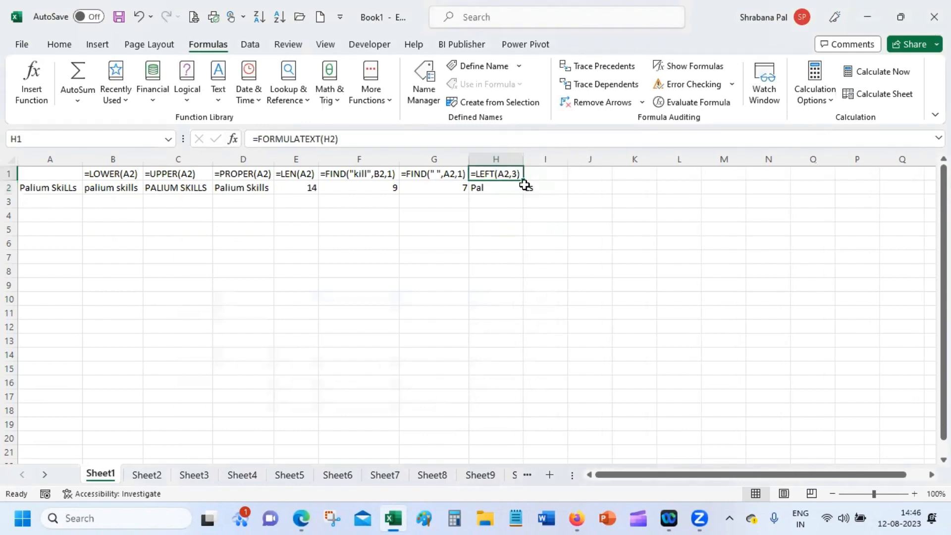
pyautogui.moveTo(522, 180); pyautogui.dragTo(557, 181)
pyautogui.click(546, 219)
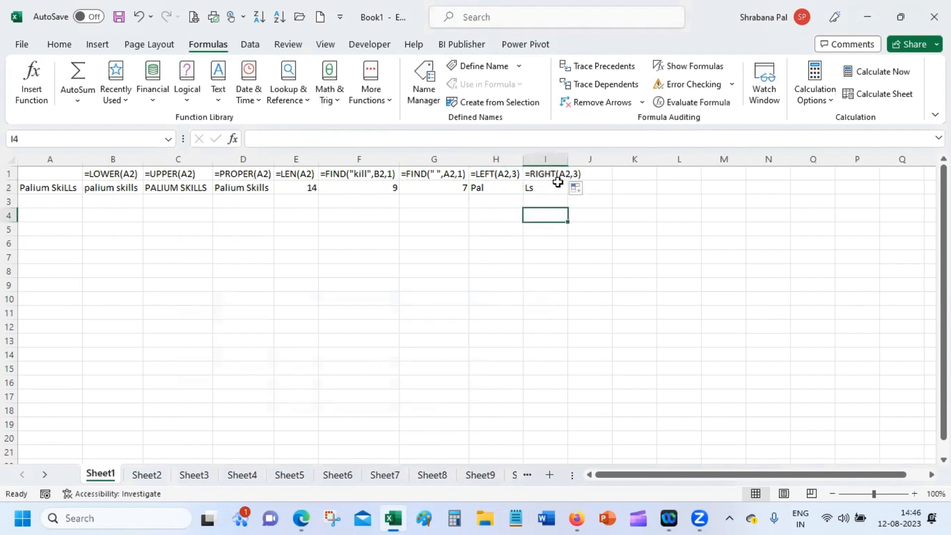
pyautogui.doubleClick(567, 159)
pyautogui.click(572, 159)
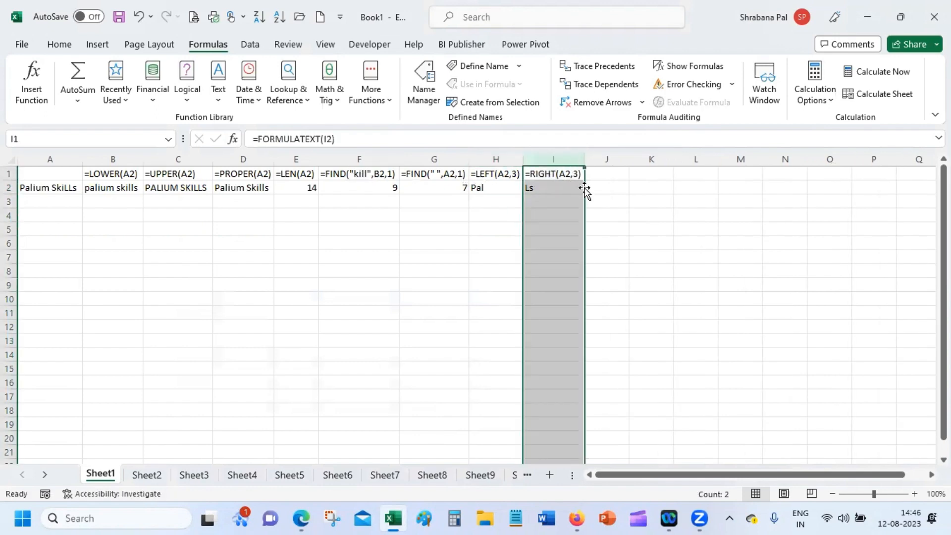
# Enter =LEN(I2) in J2, returning 3.
pyautogui.click(602, 186)
pyautogui.write('=len')
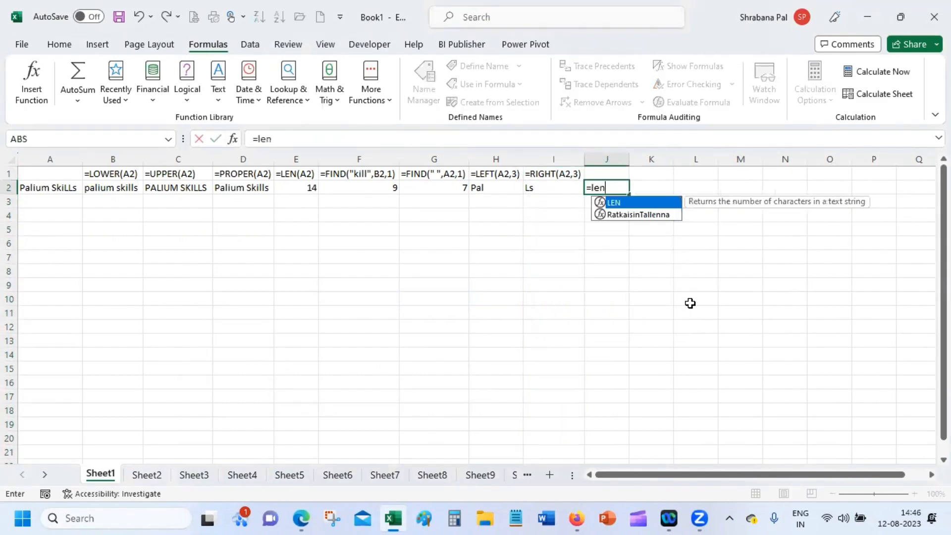
pyautogui.write('(')
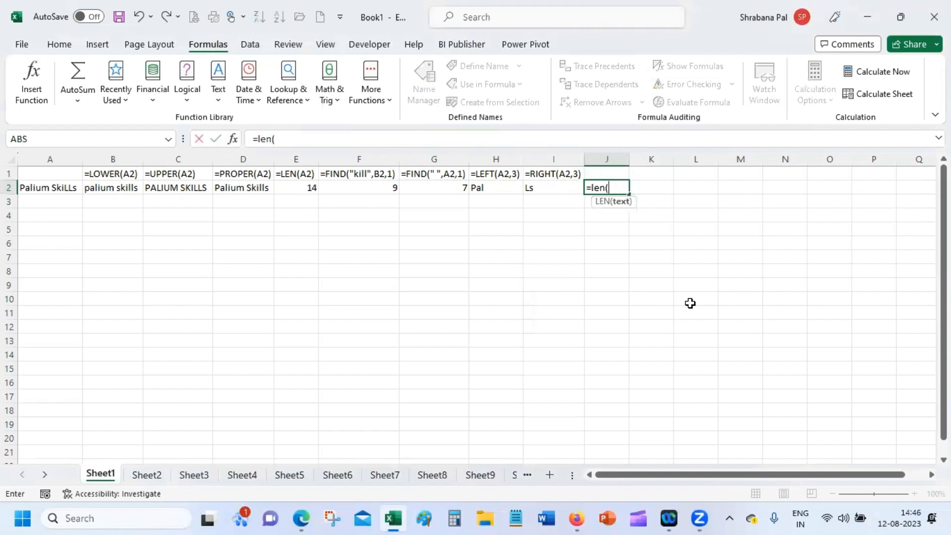
pyautogui.click(553, 185)
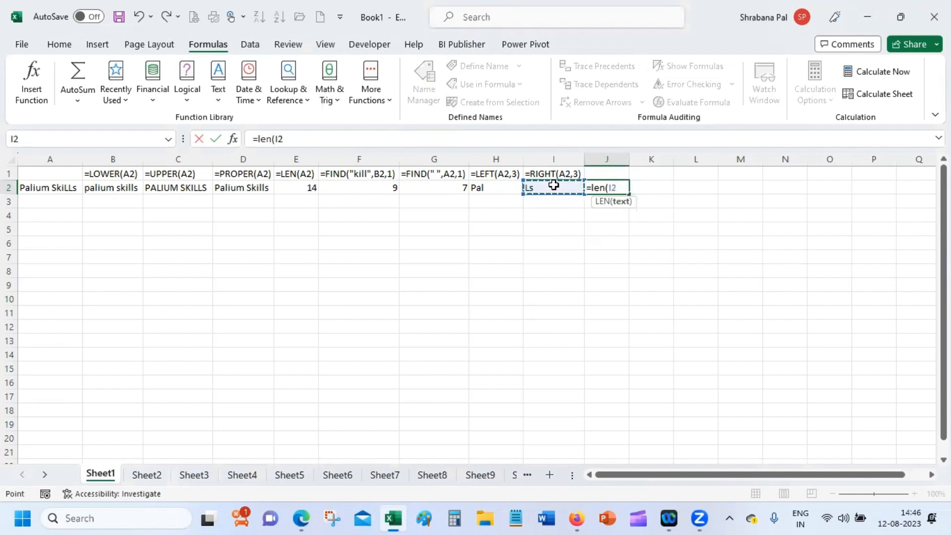
pyautogui.press('Return')
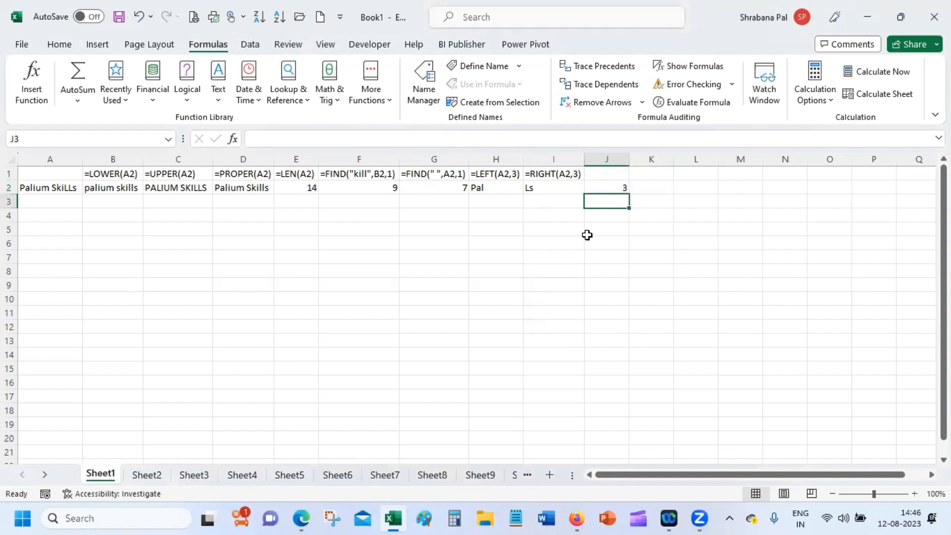
# Copy I1's formula-text label into J1 so it shows =LEN(I2).
pyautogui.click(570, 174)
pyautogui.moveTo(583, 179); pyautogui.dragTo(614, 184)
pyautogui.doubleClick(598, 226)
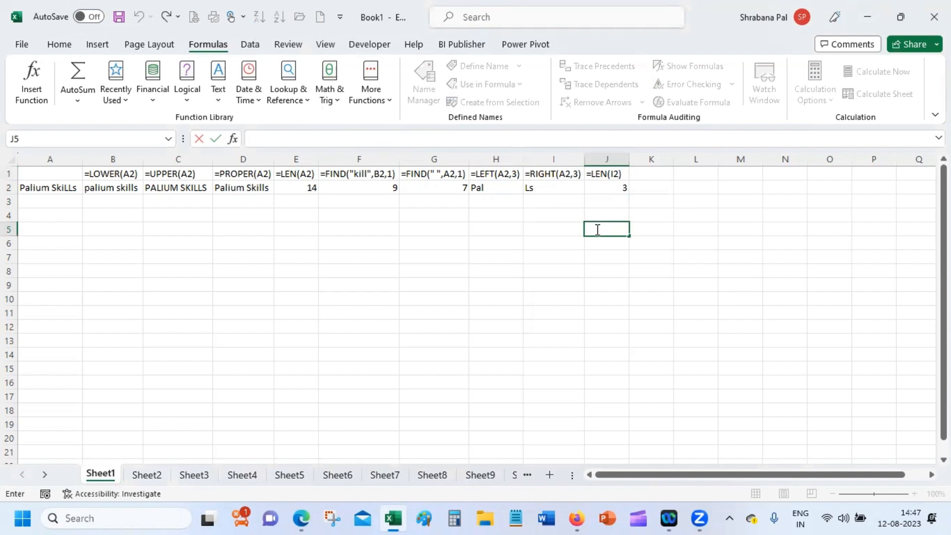
pyautogui.click(639, 186)
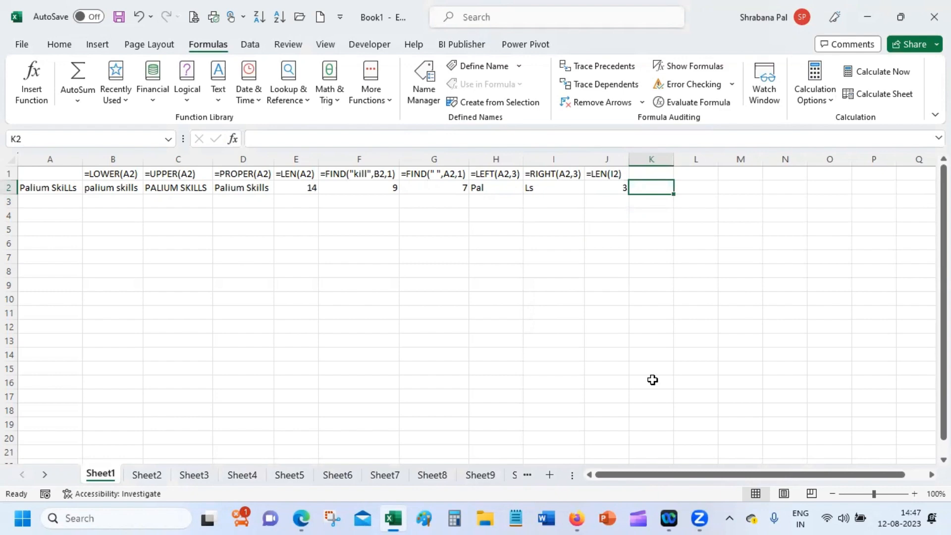
# Enter =CONCATENATE(I2,"&") in K2 to show 'Ls &', then review the K2 and I2 formulas.
pyautogui.write('=')
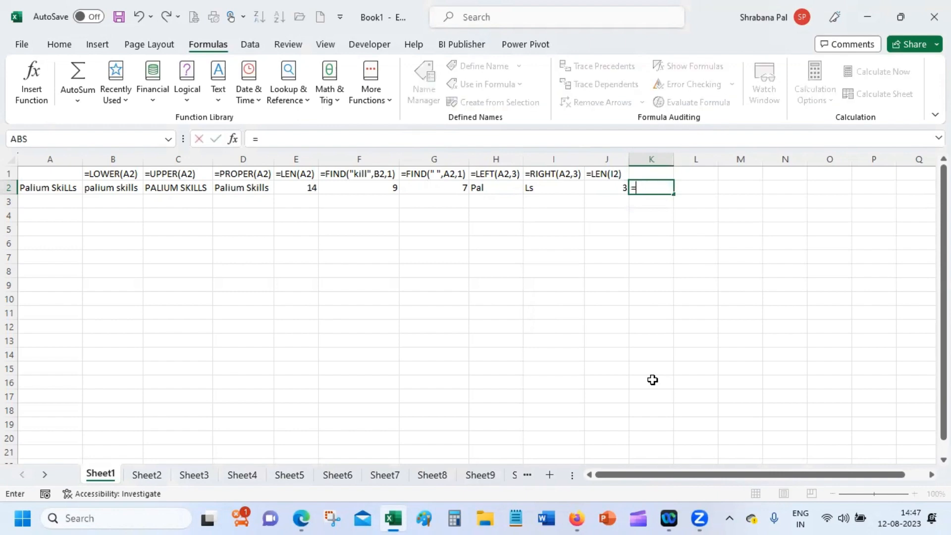
pyautogui.write('con')
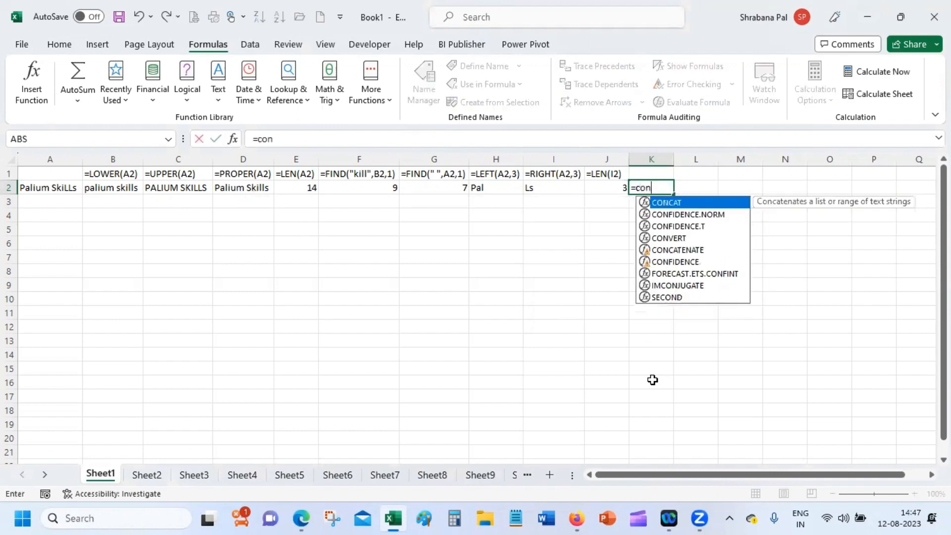
pyautogui.click(698, 254)
pyautogui.doubleClick(698, 254)
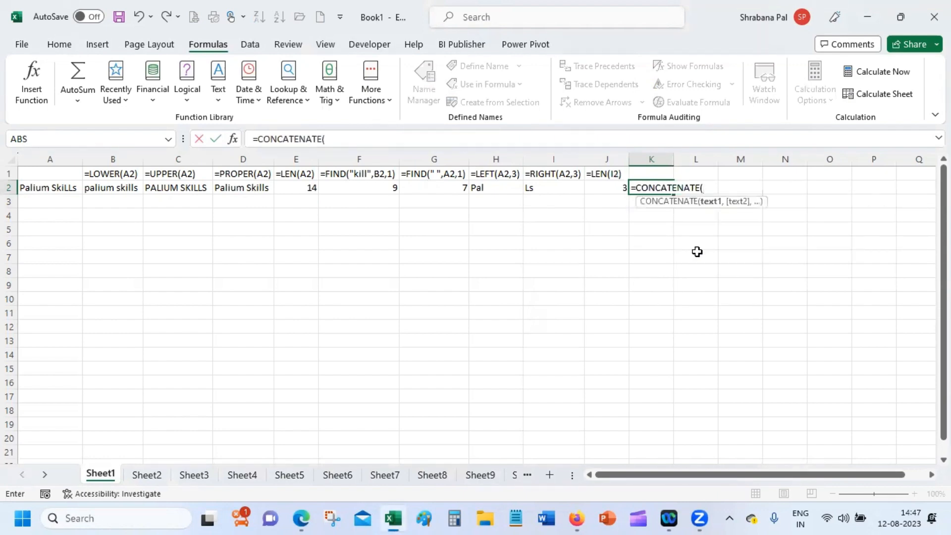
pyautogui.click(533, 186)
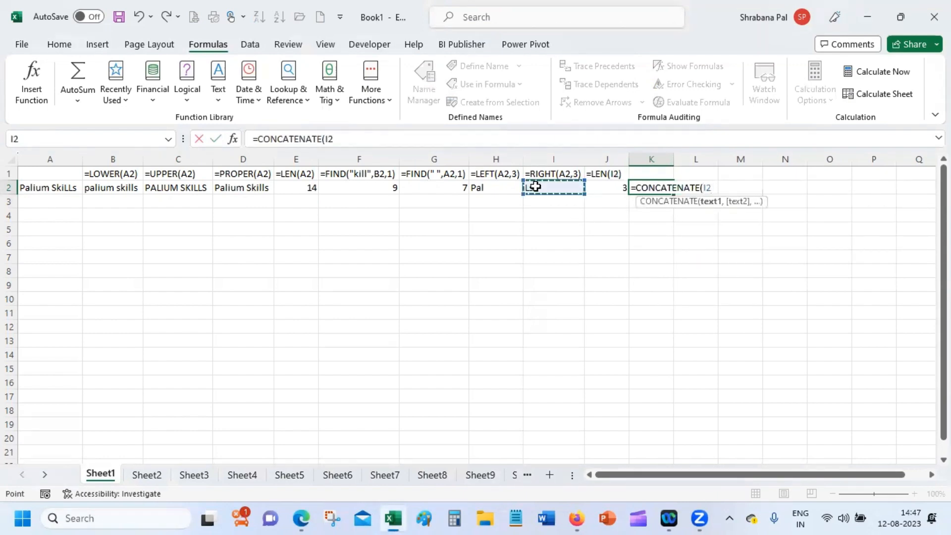
pyautogui.write(',')
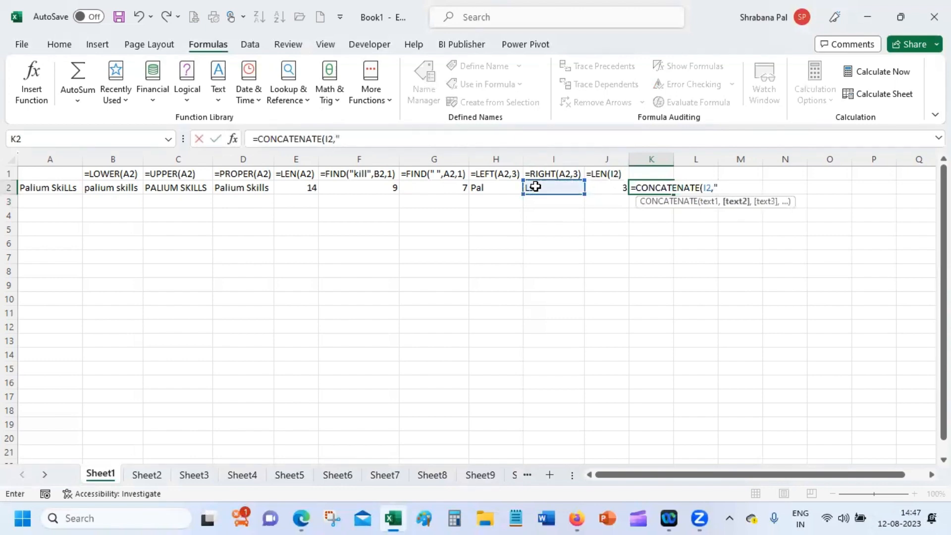
pyautogui.write('"&")')
pyautogui.press('Return')
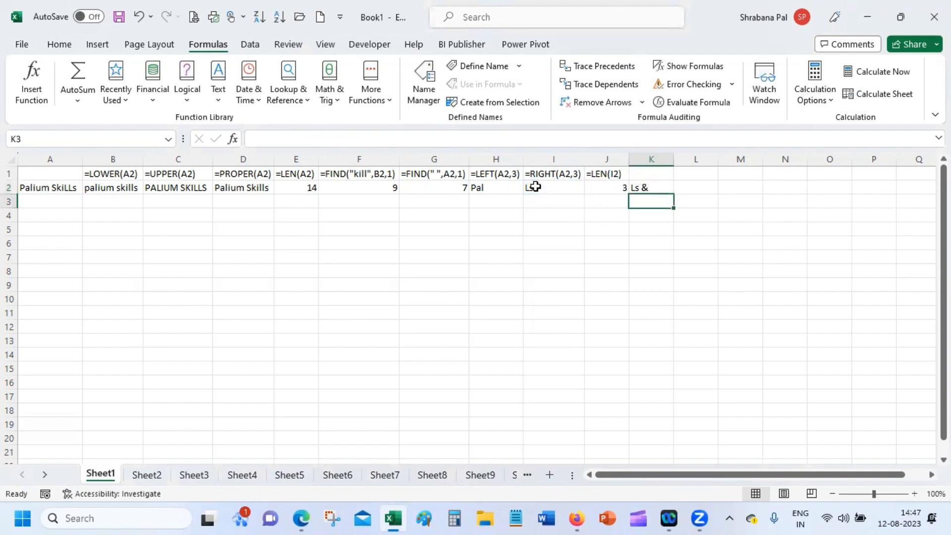
pyautogui.press('Up')
pyautogui.press('Up')
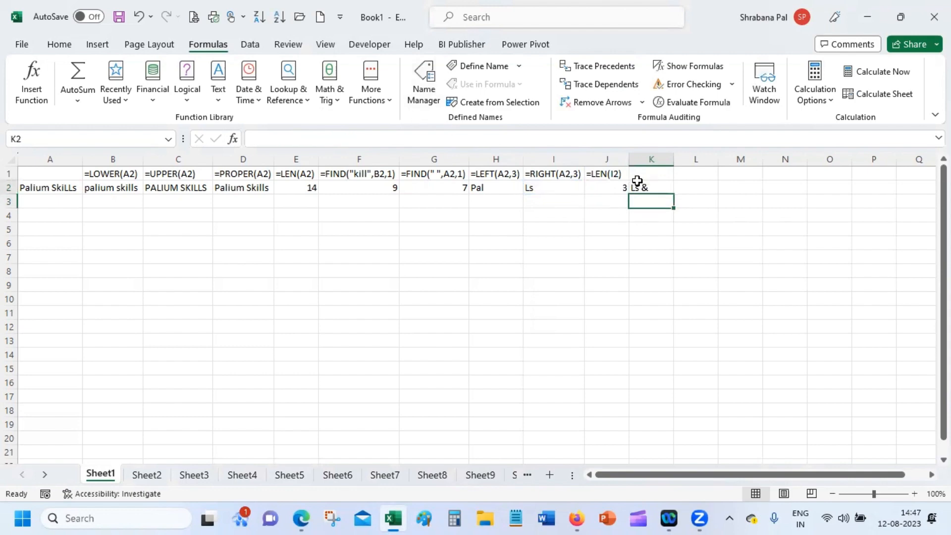
pyautogui.click(654, 186)
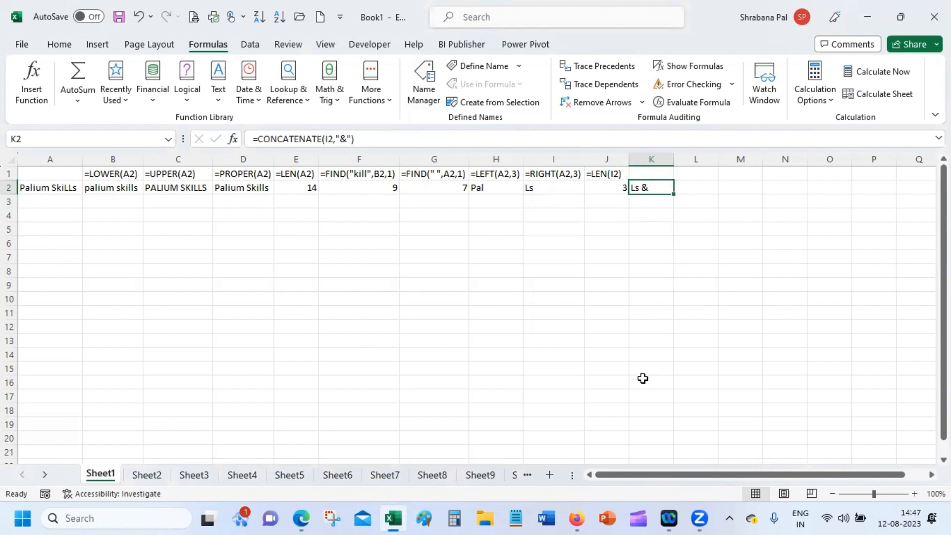
pyautogui.click(551, 187)
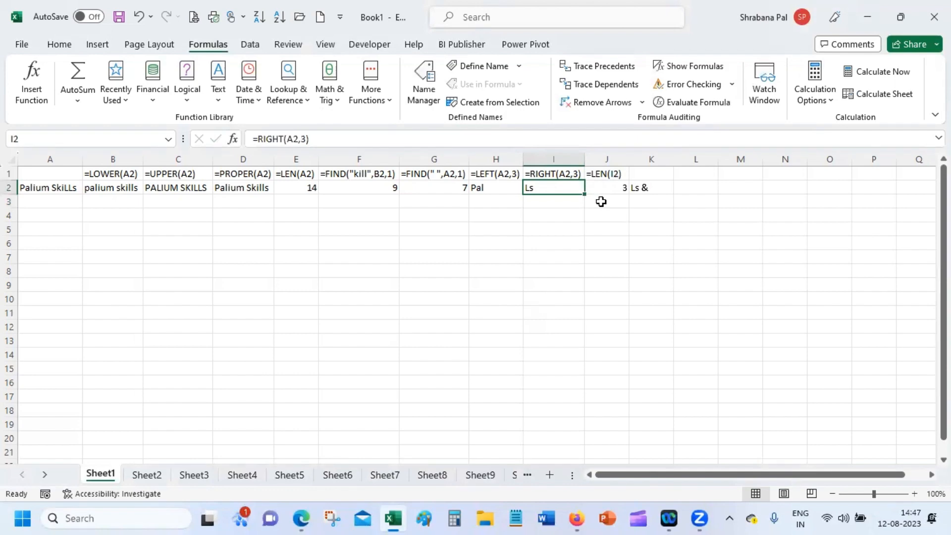
# Enter =TRIM(I2) in L2 to give Ls.
pyautogui.click(702, 187)
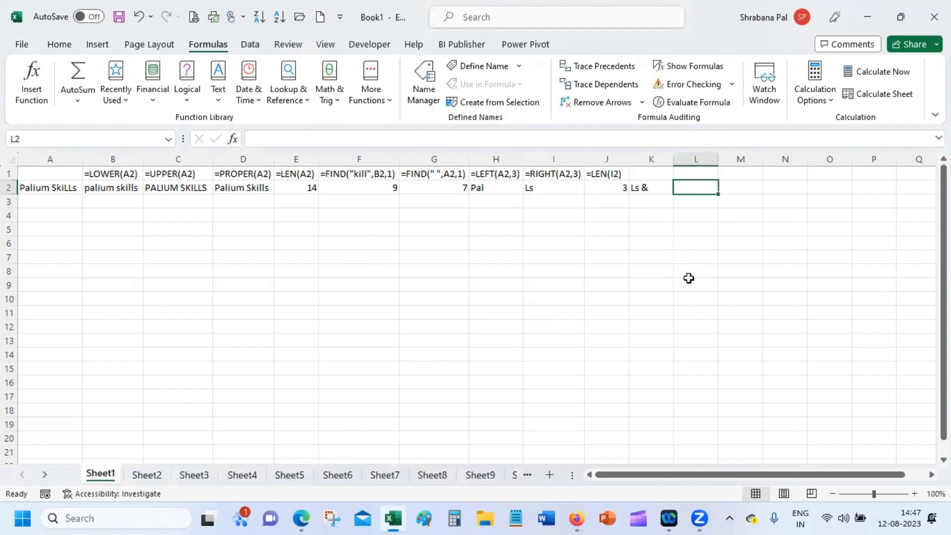
pyautogui.write('=trim')
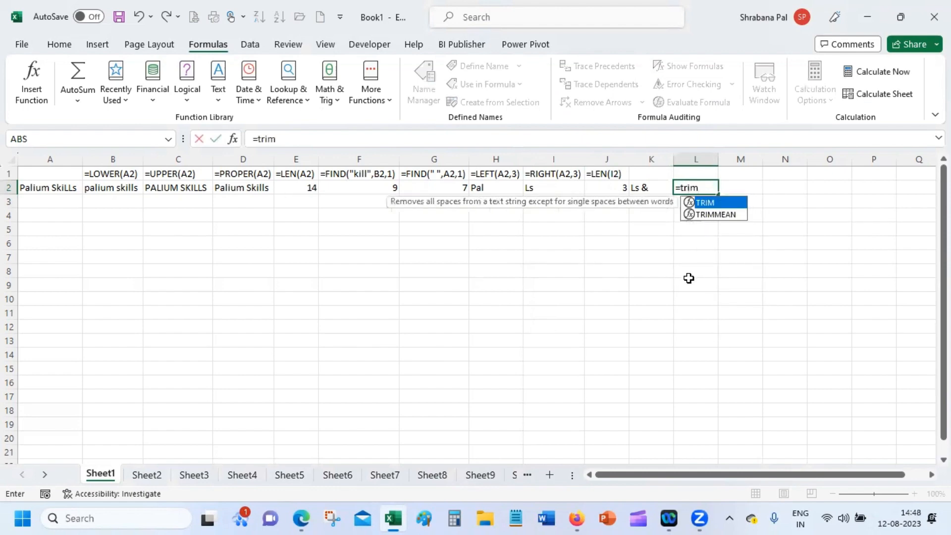
pyautogui.write('(')
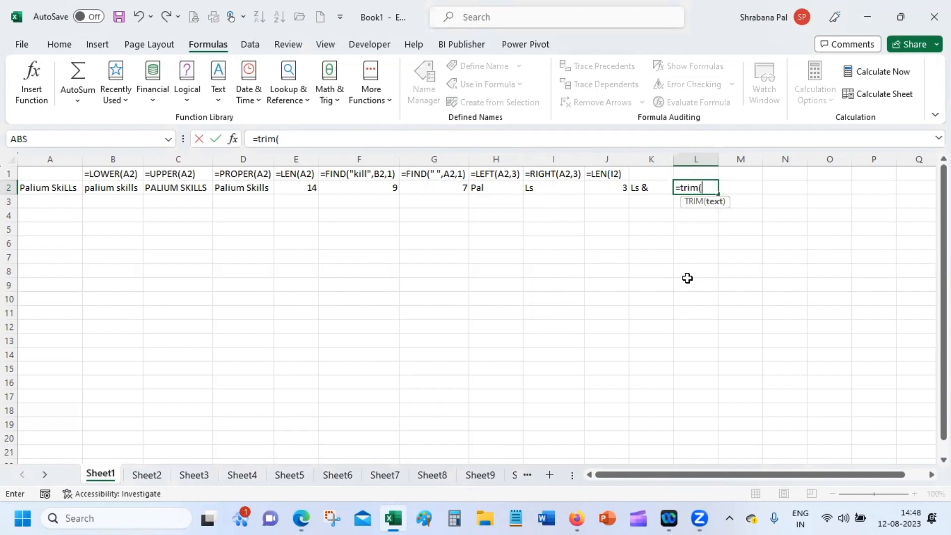
pyautogui.click(563, 185)
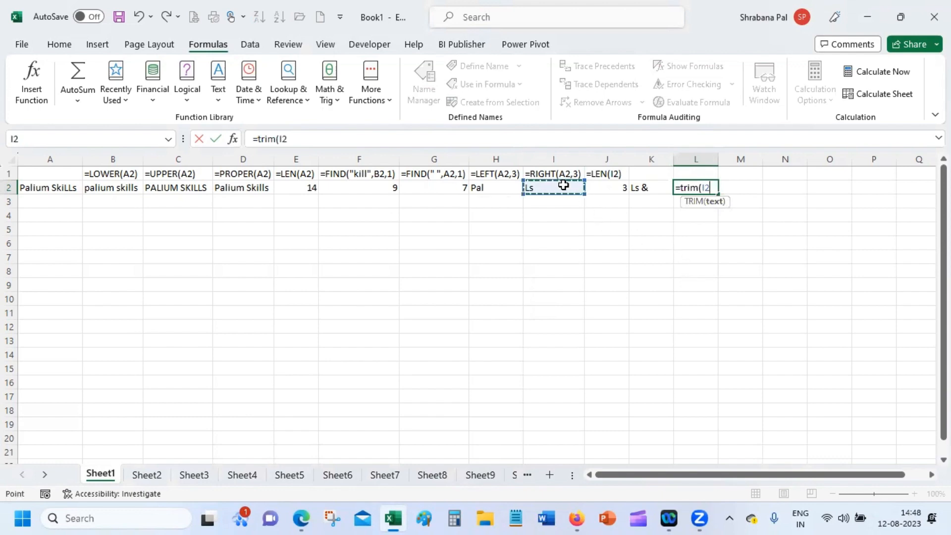
pyautogui.press('Return')
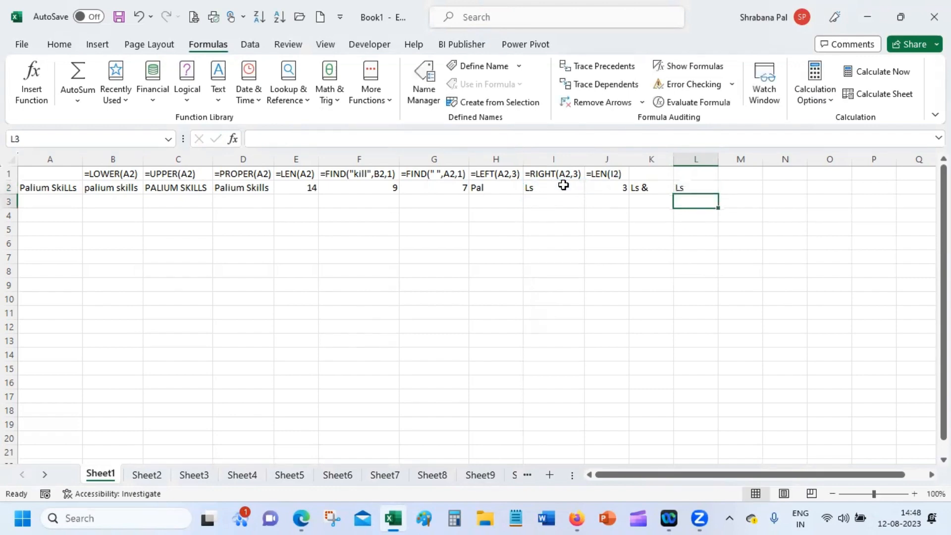
# Enter =LEN(L2) in M2 to count the trimmed text's characters.
pyautogui.click(741, 188)
pyautogui.write('=l')
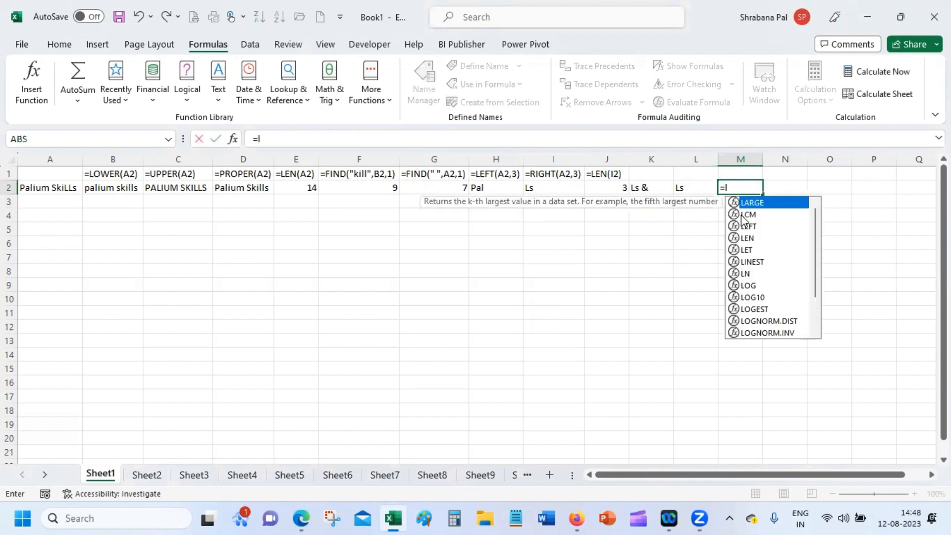
pyautogui.write('en')
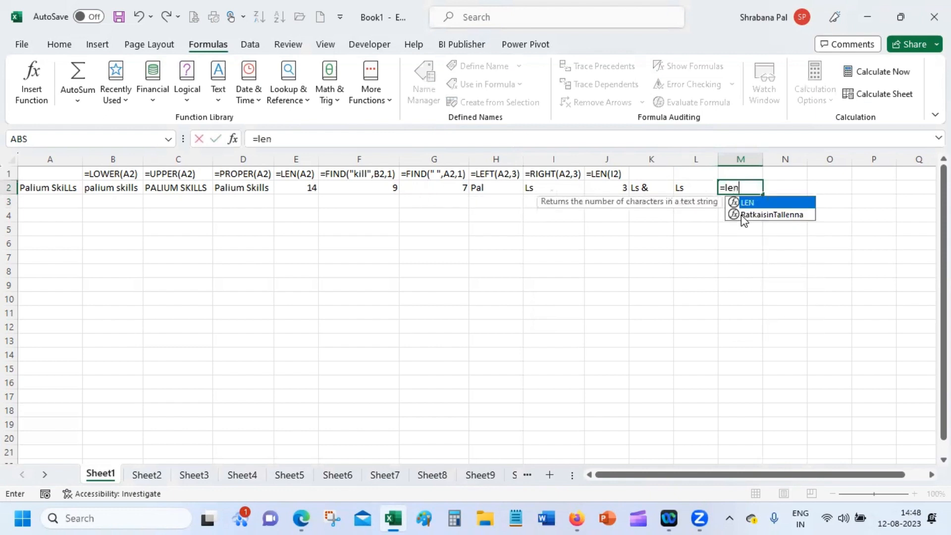
pyautogui.doubleClick(778, 198)
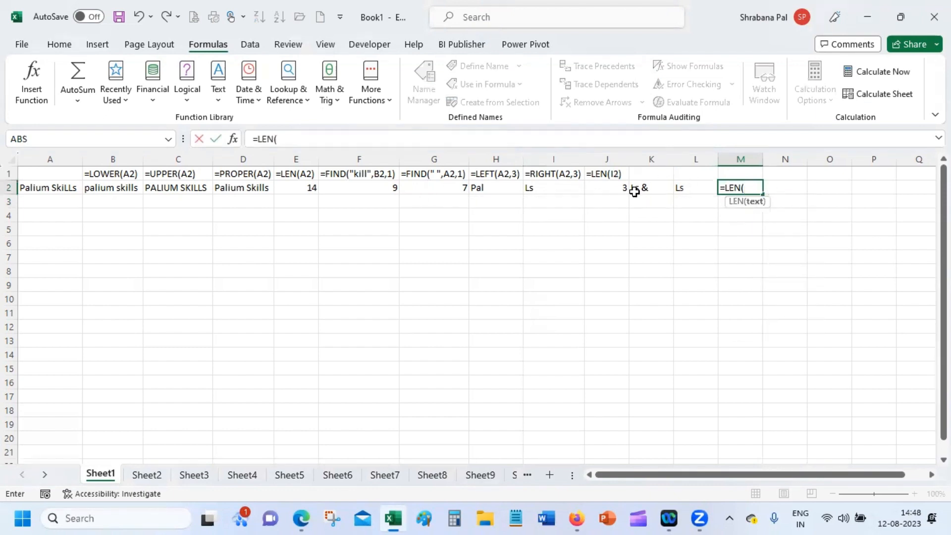
pyautogui.click(573, 187)
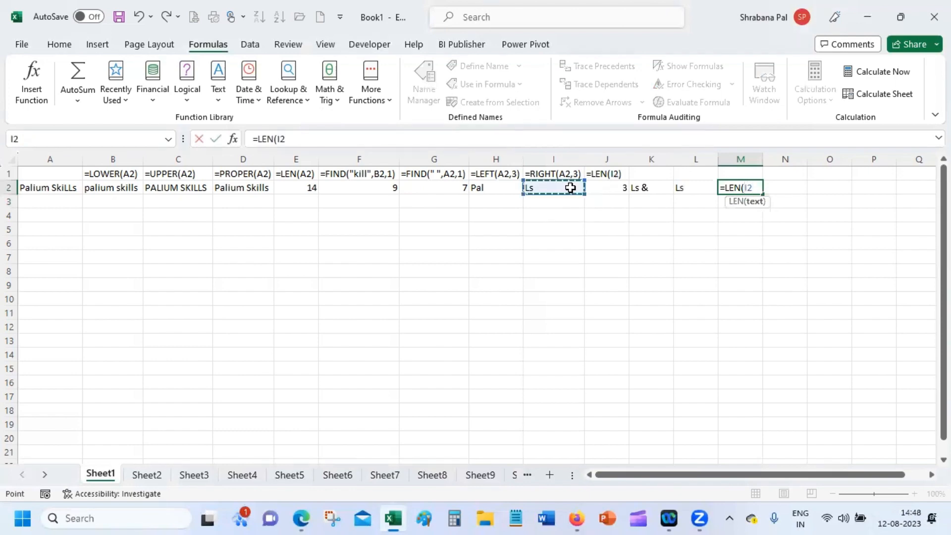
pyautogui.click(697, 187)
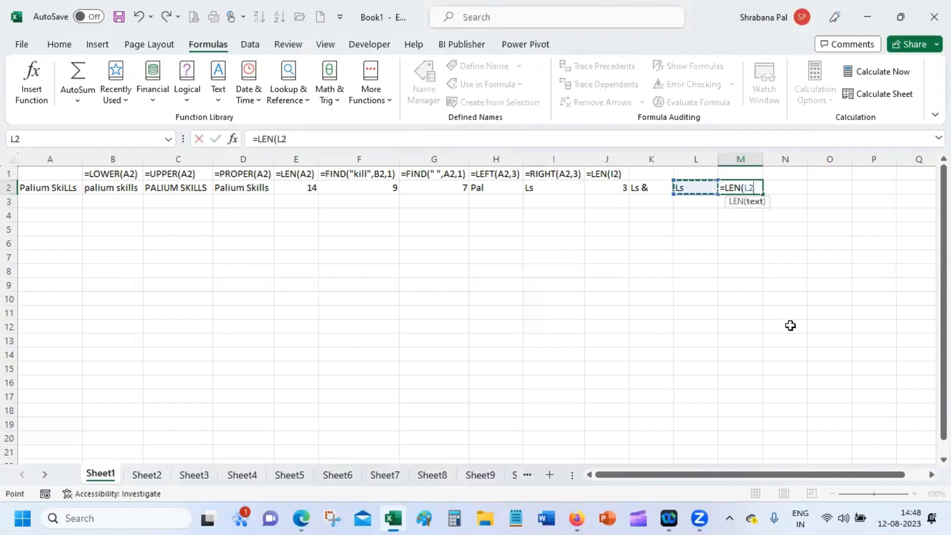
pyautogui.press('Return')
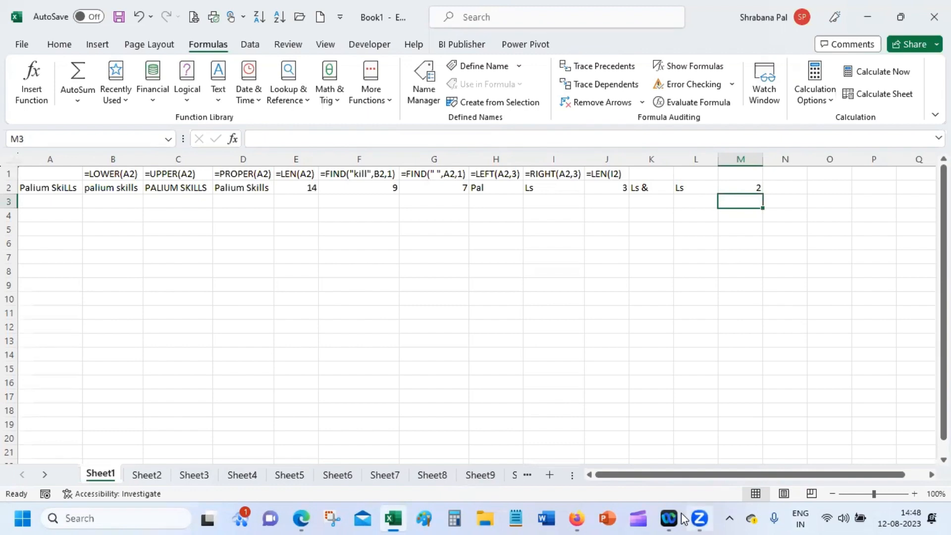
# Fill J1's formula-text label down into J2 and inspect the J1 formula.
pyautogui.click(620, 174)
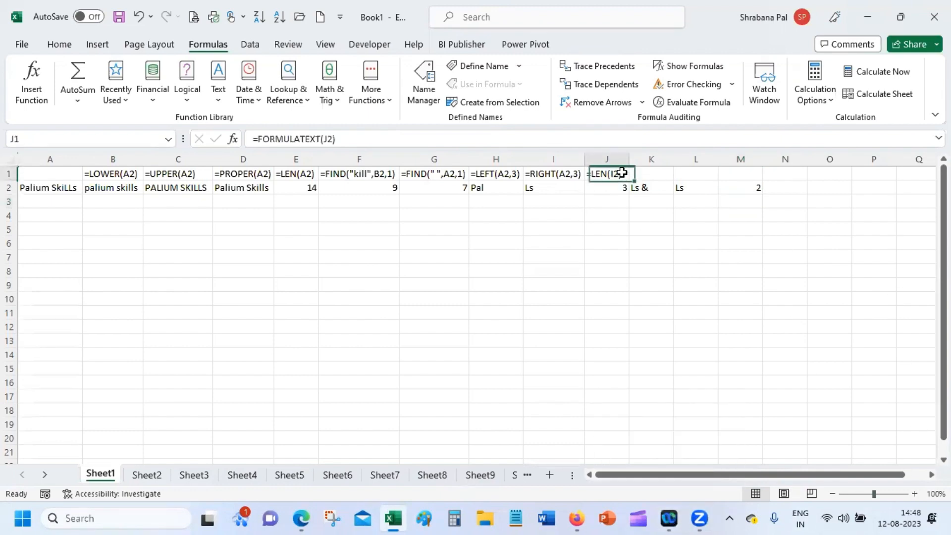
pyautogui.moveTo(629, 181); pyautogui.dragTo(629, 194)
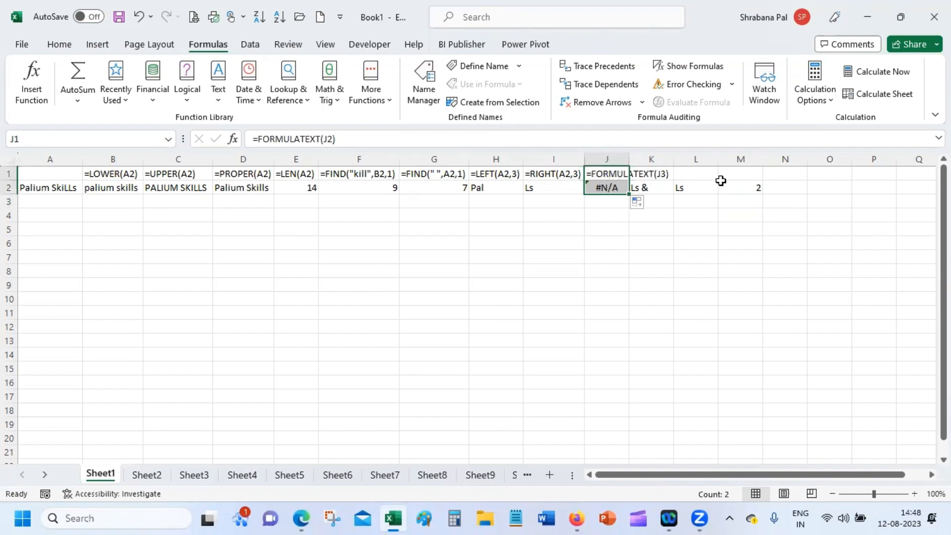
pyautogui.click(662, 257)
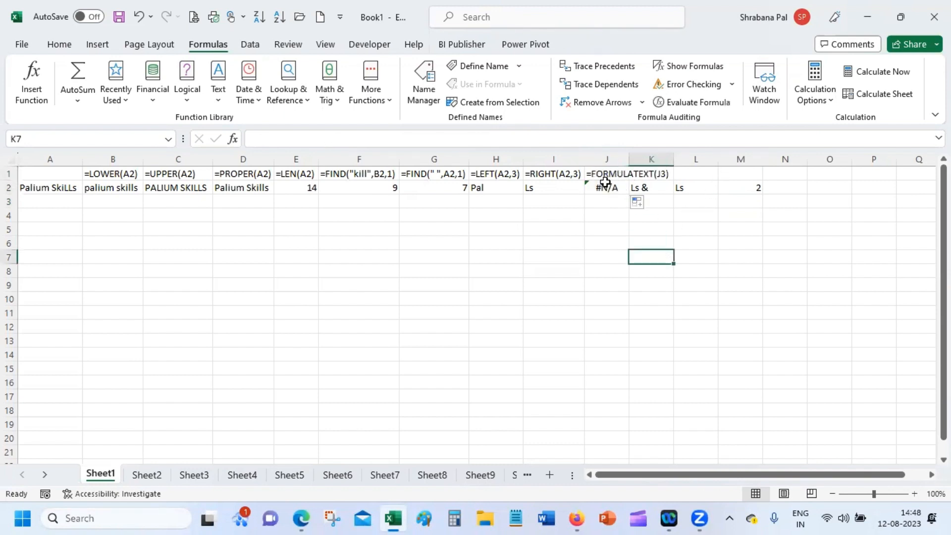
pyautogui.click(610, 268)
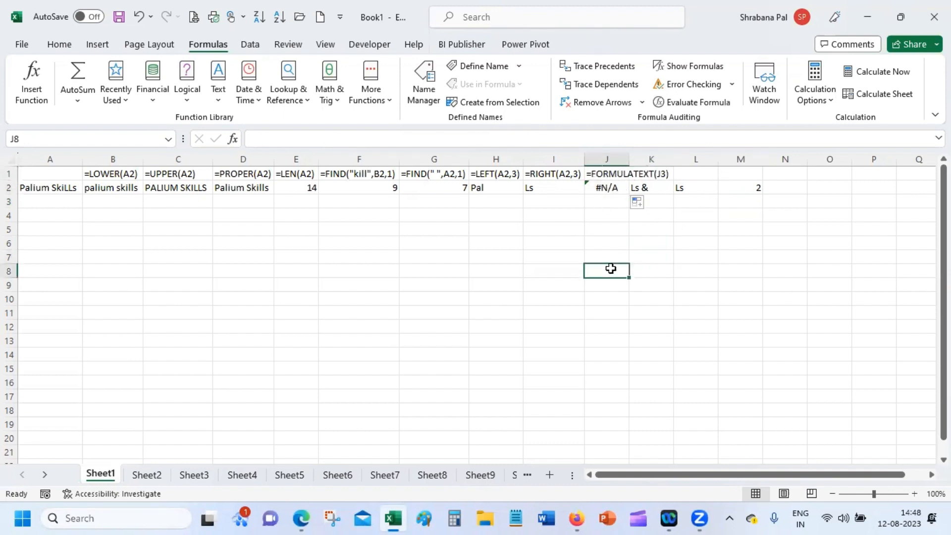
pyautogui.click(612, 172)
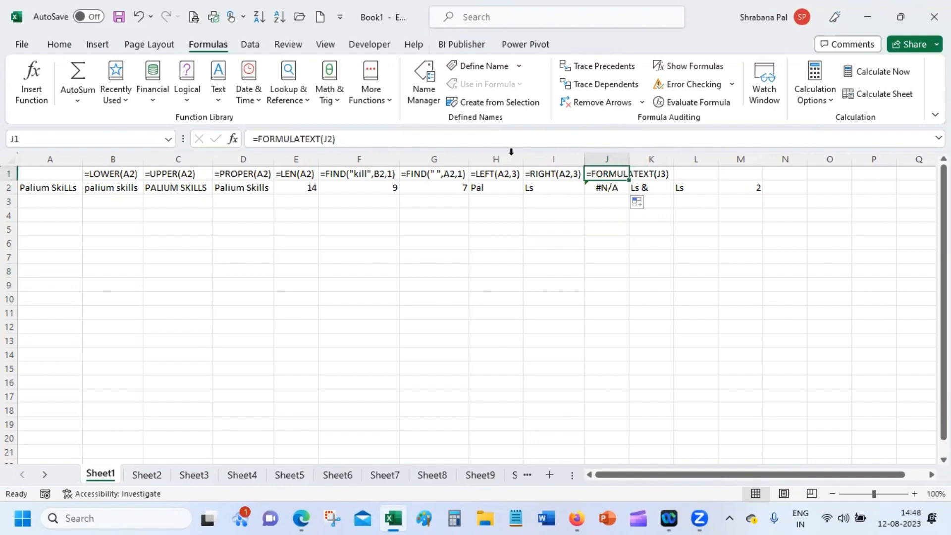
pyautogui.click(622, 296)
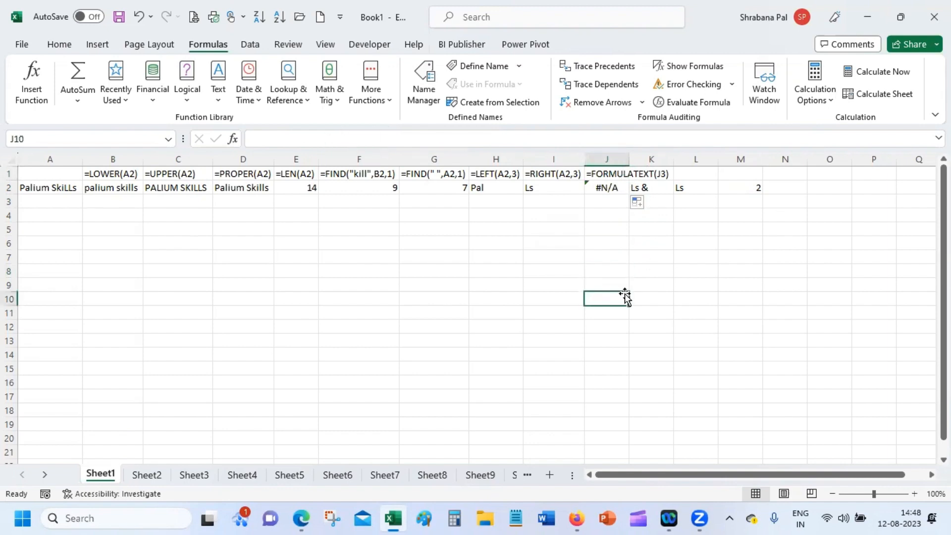
pyautogui.click(614, 174)
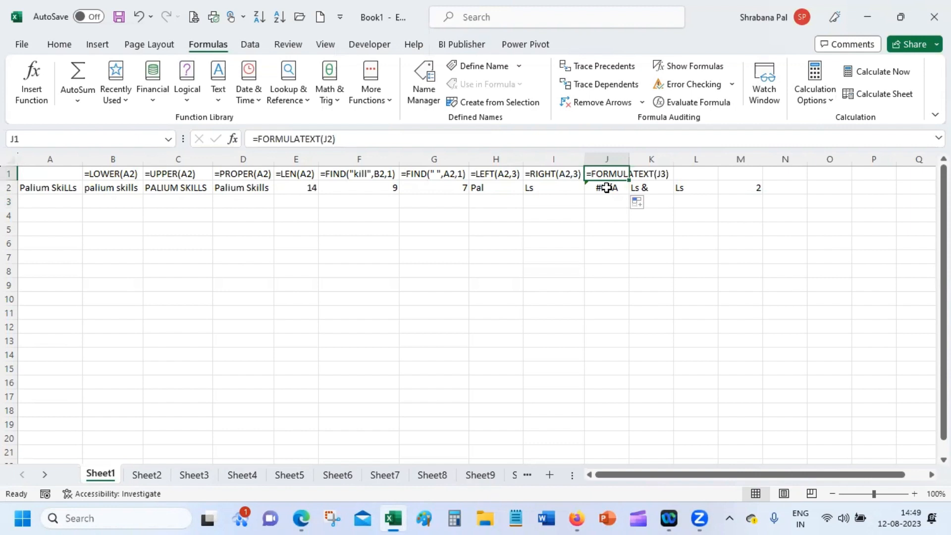
pyautogui.click(607, 224)
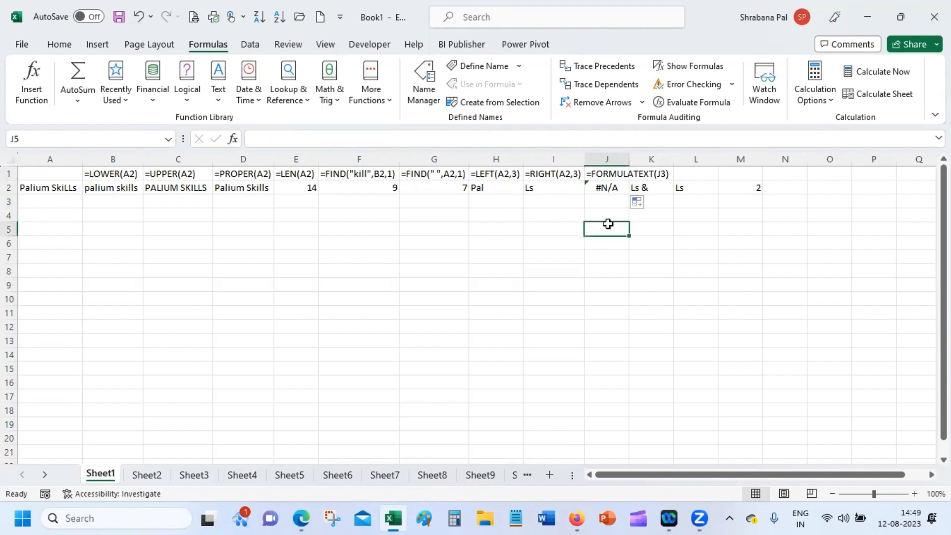
pyautogui.click(646, 171)
# Copy J1's formula-text label across into K1 through M1.
pyautogui.click(613, 174)
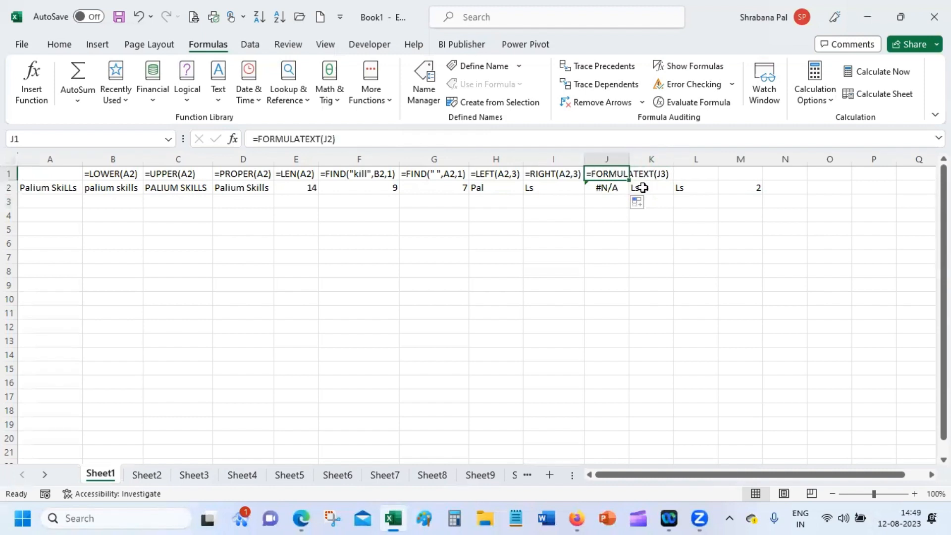
pyautogui.moveTo(629, 182); pyautogui.dragTo(743, 173)
pyautogui.click(702, 240)
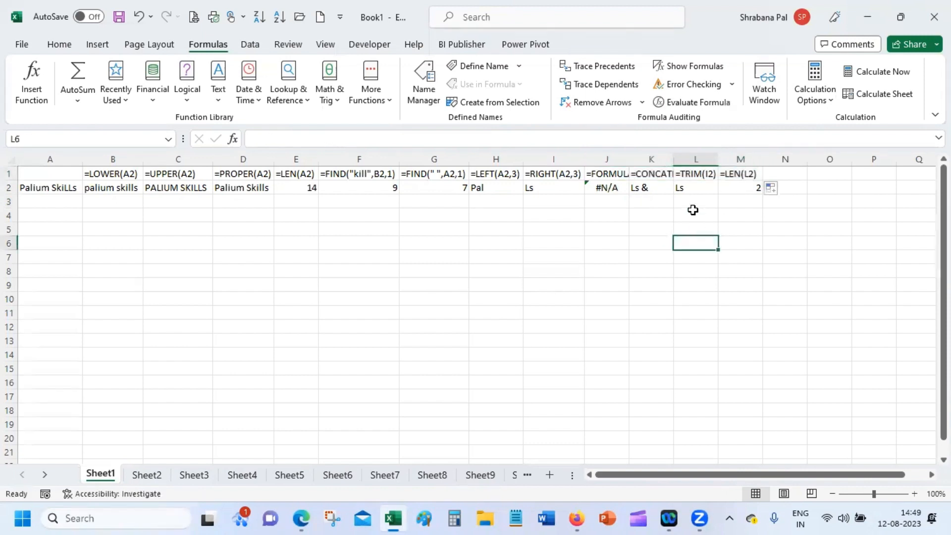
# Auto-fit columns J, K and M to their formula labels.
pyautogui.doubleClick(628, 159)
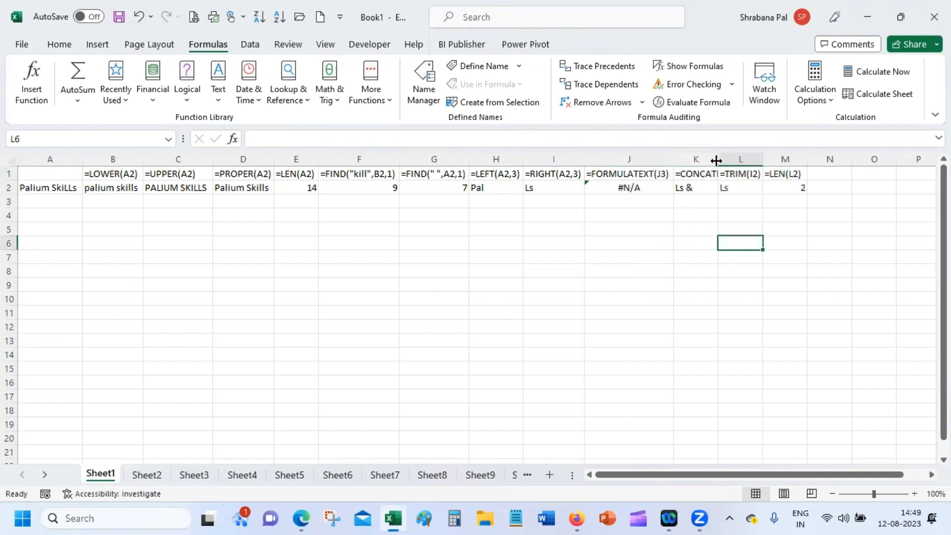
pyautogui.doubleClick(716, 159)
pyautogui.click(818, 155)
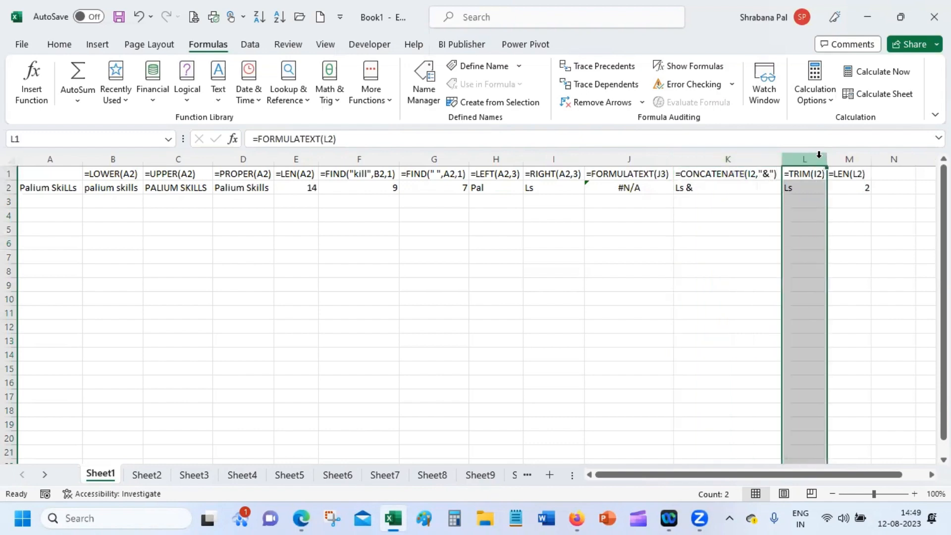
pyautogui.doubleClick(871, 159)
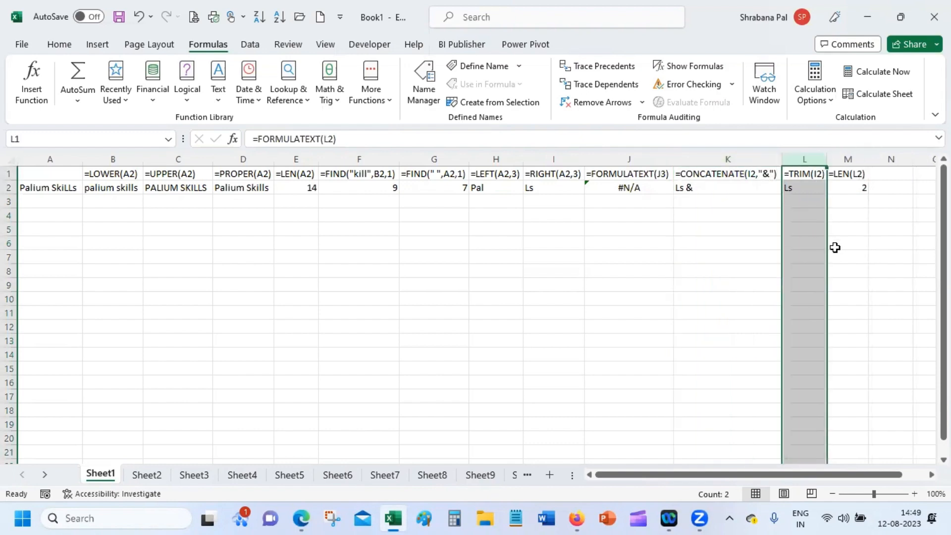
pyautogui.click(886, 173)
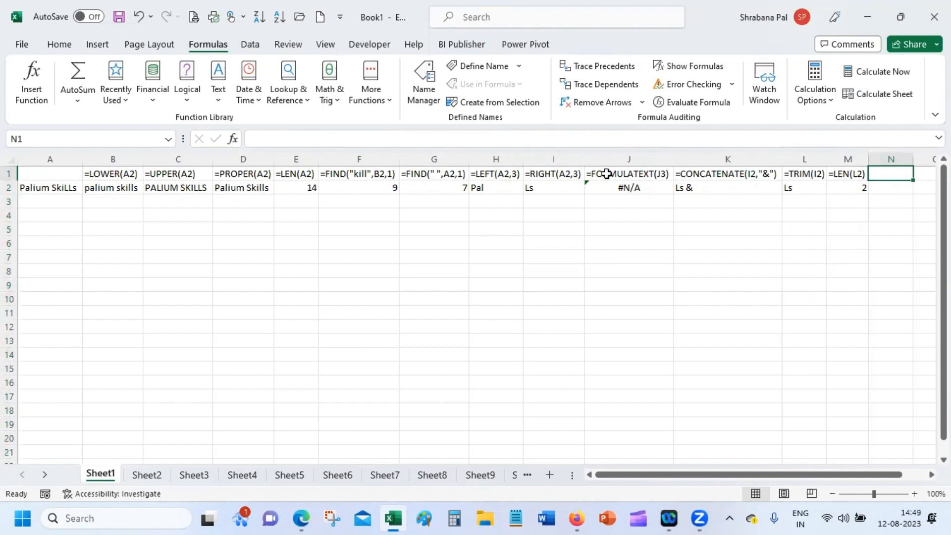
pyautogui.click(611, 156)
# Insert a blank column at J, before the FORMULATEXT column.
pyautogui.rightClick(611, 156)
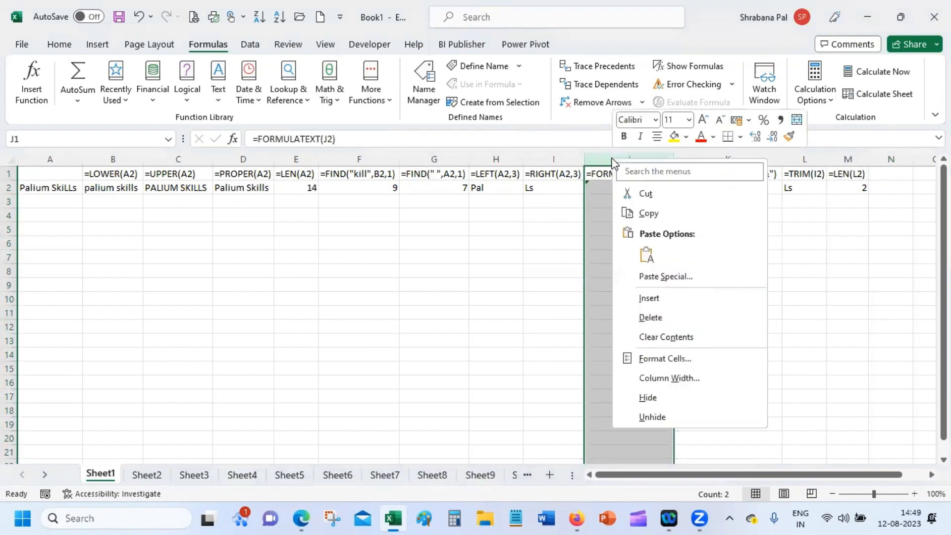
pyautogui.click(648, 298)
pyautogui.click(650, 299)
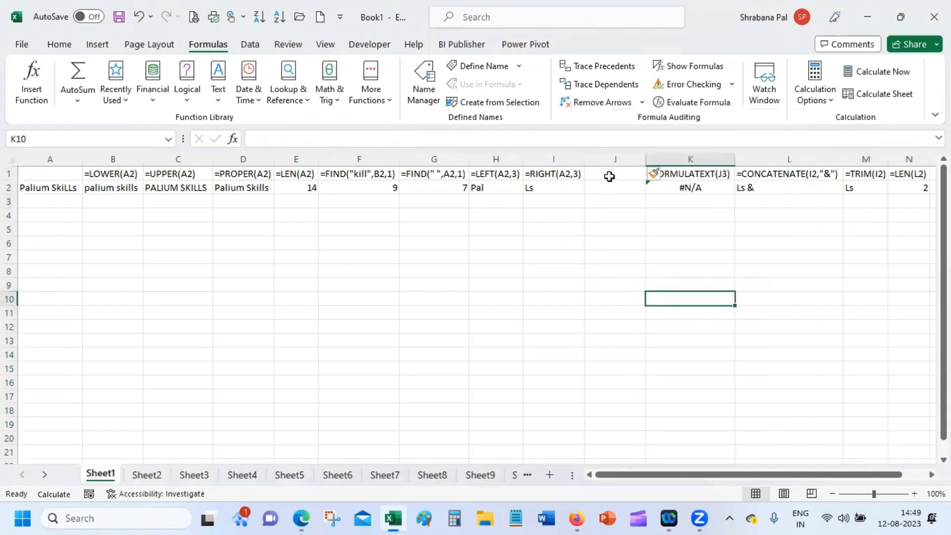
# Enter =MID(A2,5,6) in J2 so it returns "um Ski".
pyautogui.doubleClick(609, 175)
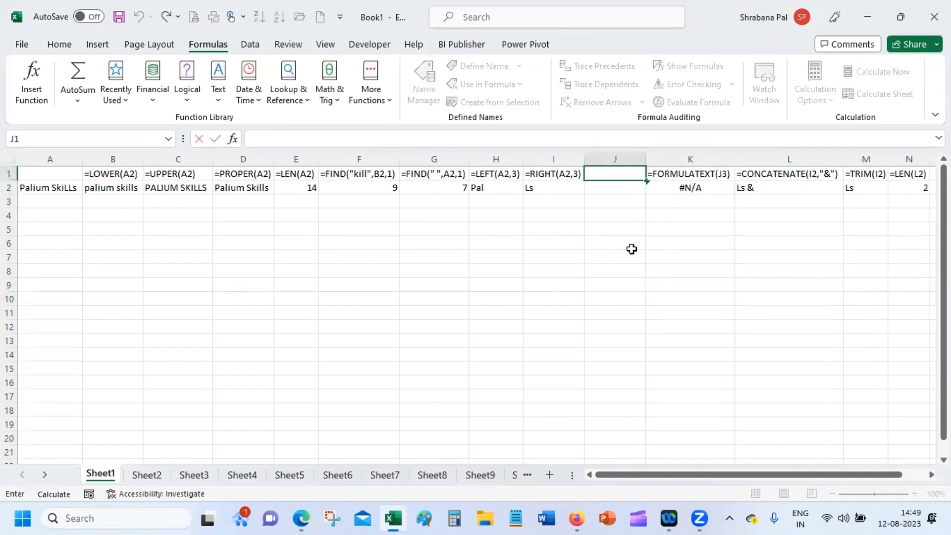
pyautogui.press('Return')
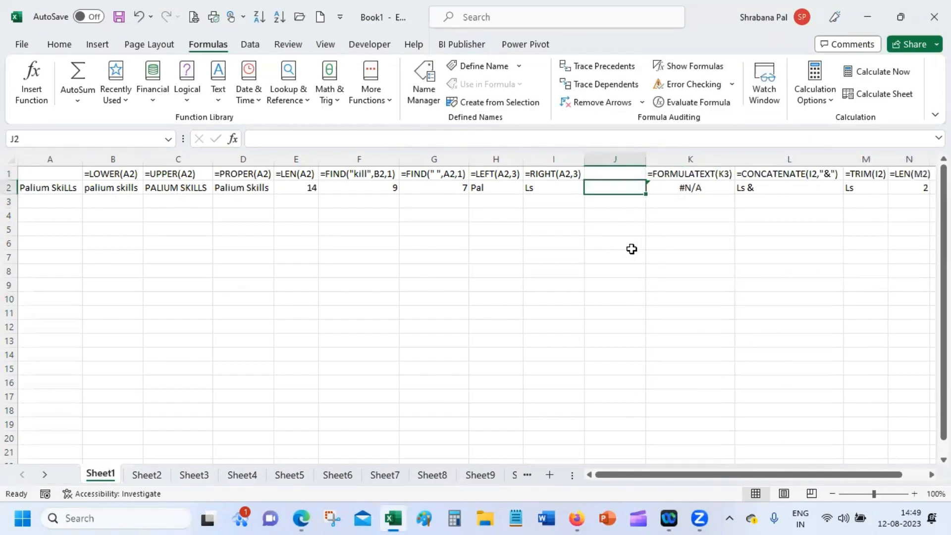
pyautogui.write('=mi')
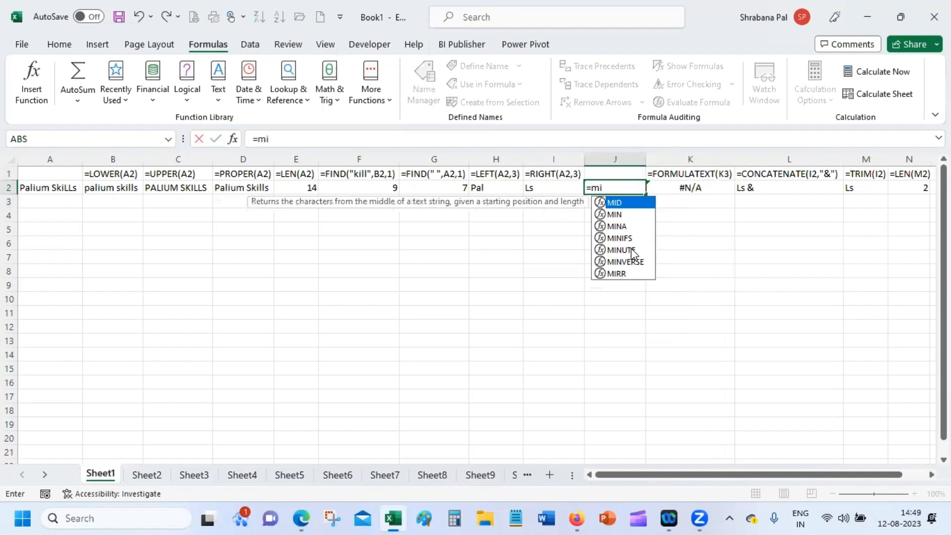
pyautogui.write('d')
pyautogui.press('Tab')
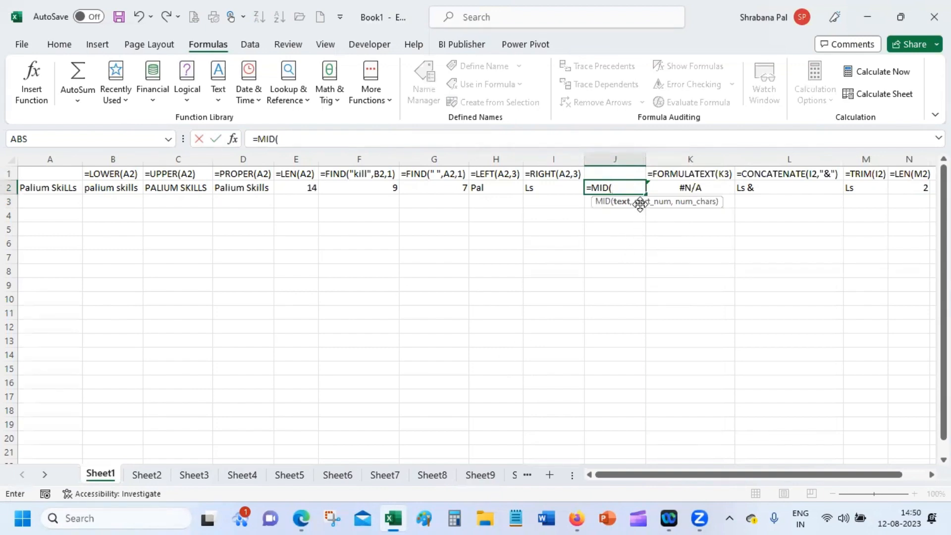
pyautogui.click(43, 187)
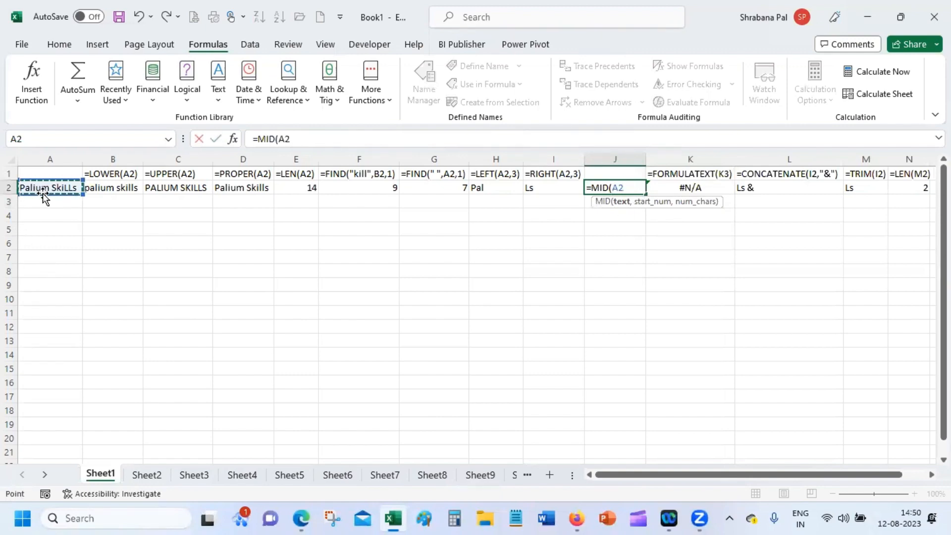
pyautogui.write(',')
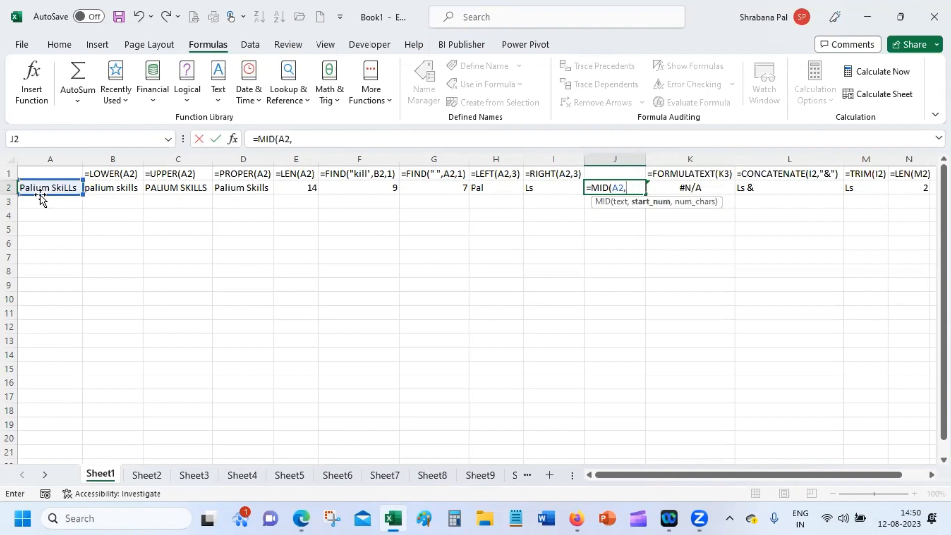
pyautogui.write('5')
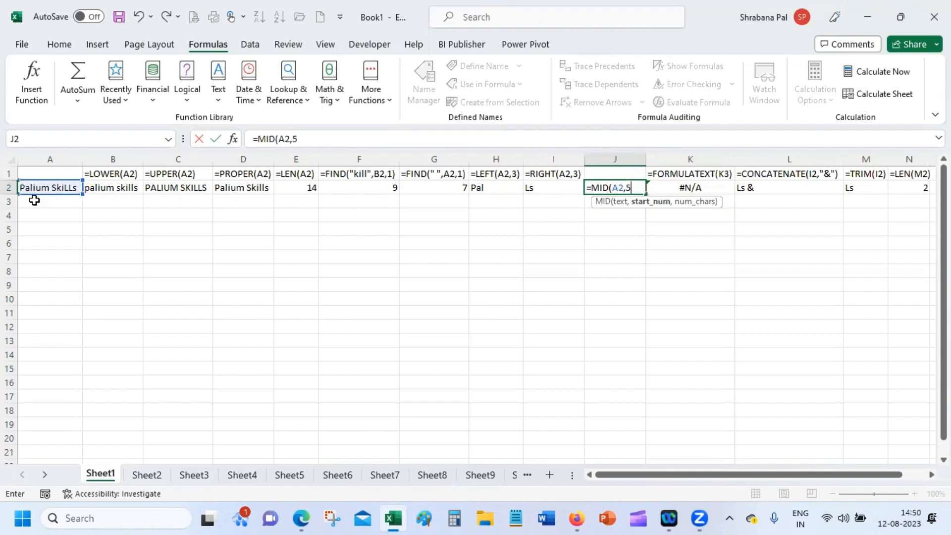
pyautogui.write(',6')
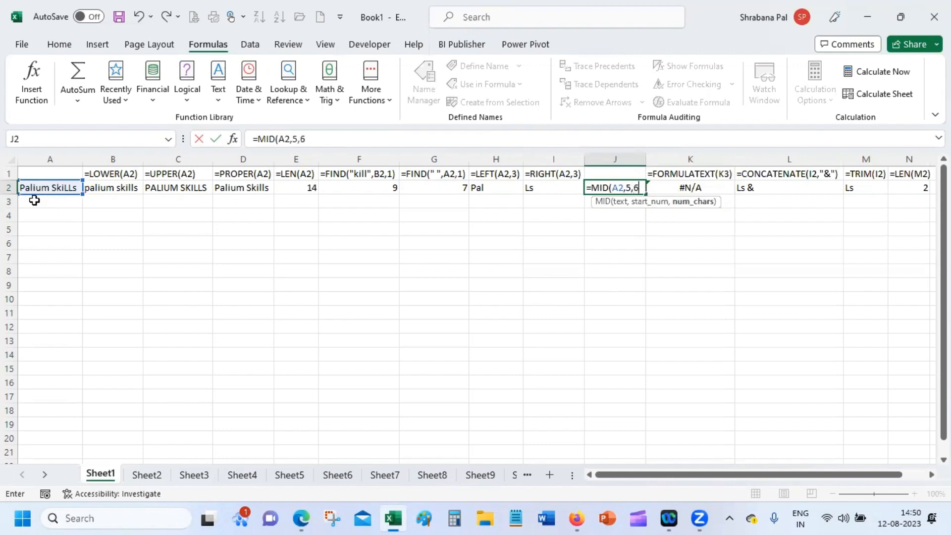
pyautogui.press('Return')
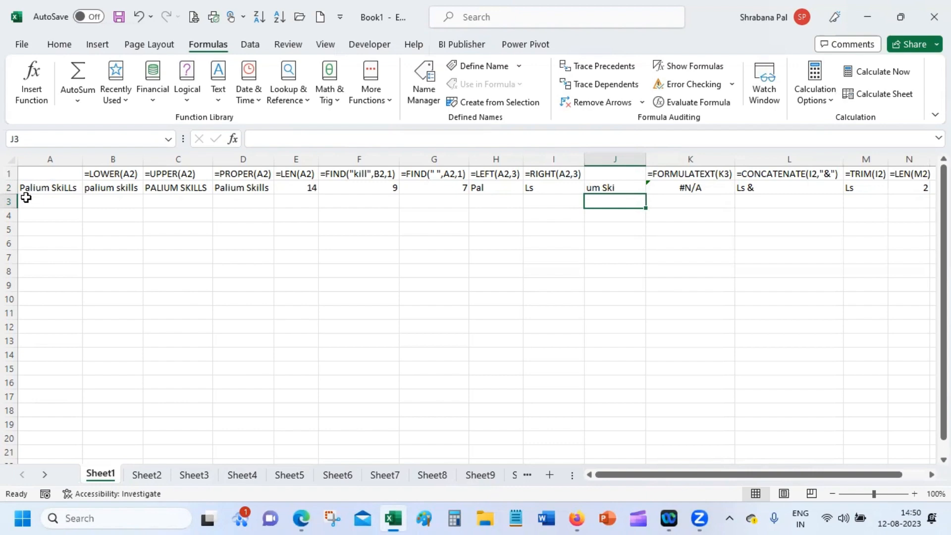
# Fill H1's FORMULATEXT label right through J1 so J1 shows =MID(A2,5,6).
pyautogui.doubleClick(543, 176)
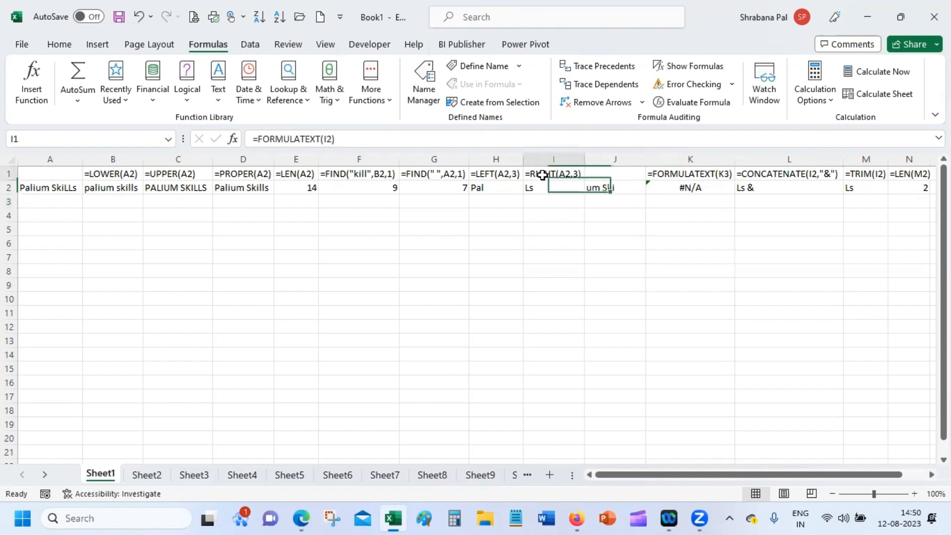
pyautogui.click(560, 273)
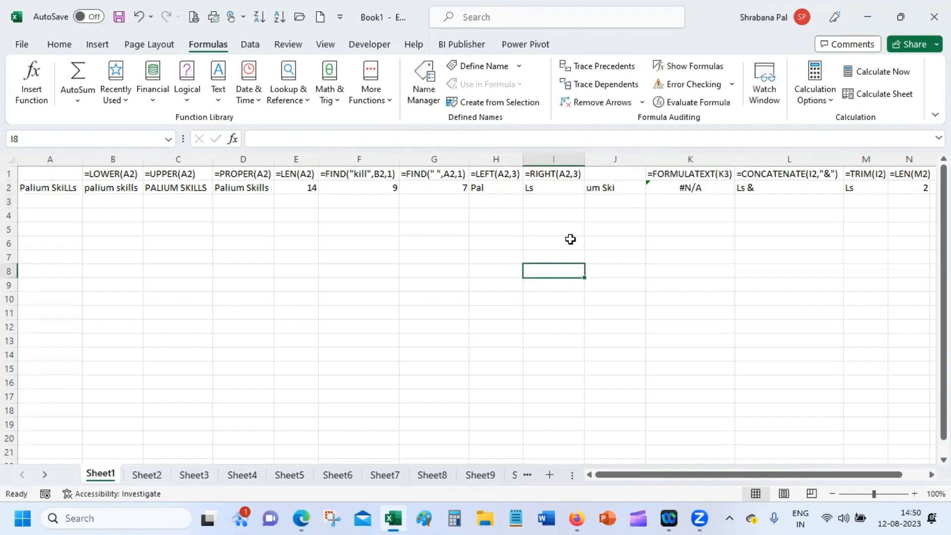
pyautogui.click(511, 173)
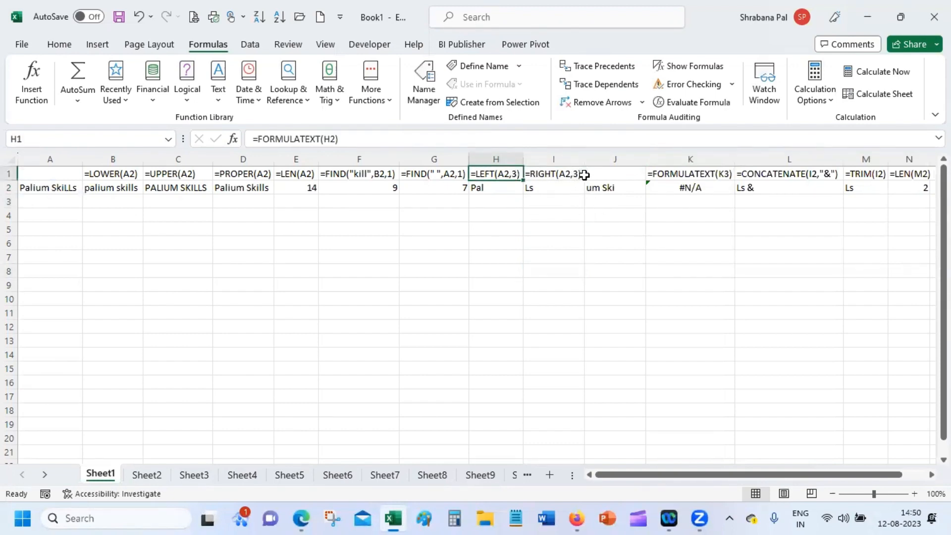
pyautogui.keyDown('shift'); pyautogui.click(612, 172); pyautogui.keyUp('shift')
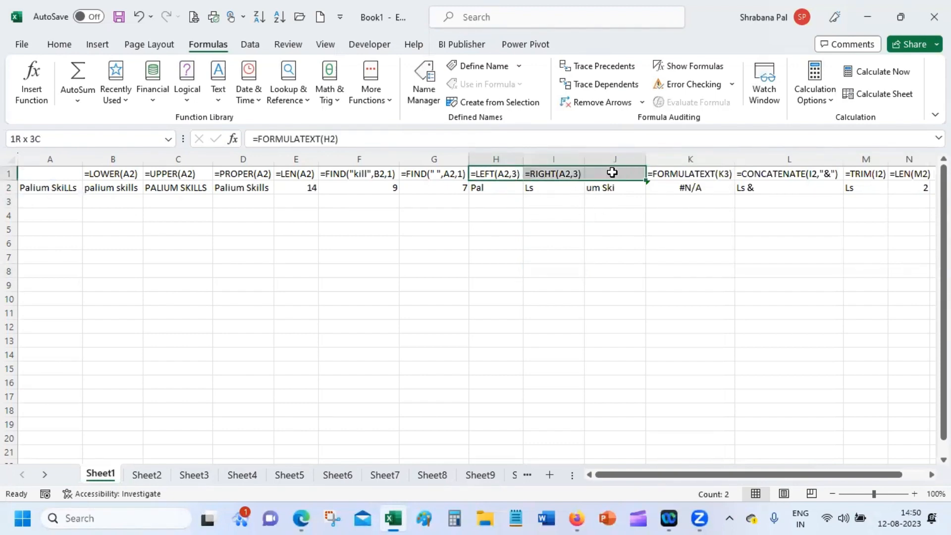
pyautogui.hotkey('ctrl', 'r')
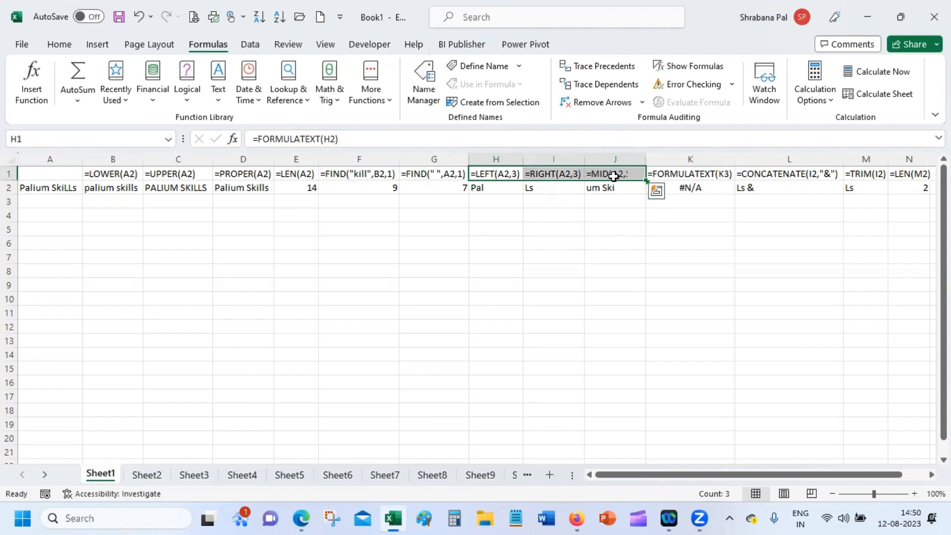
pyautogui.click(563, 267)
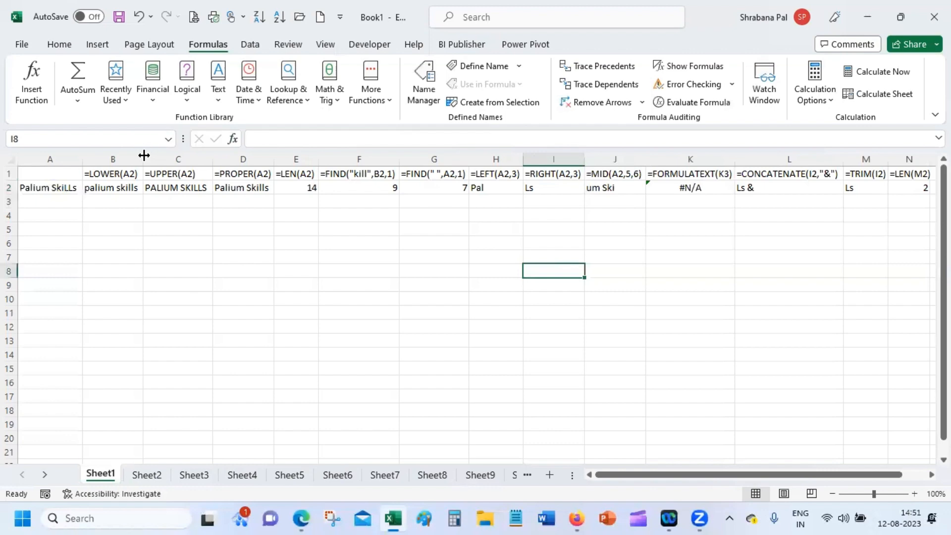
# AutoFit columns J, K and M to their MID and FORMULATEXT contents, then select A3.
pyautogui.click(82, 157)
pyautogui.click(602, 184)
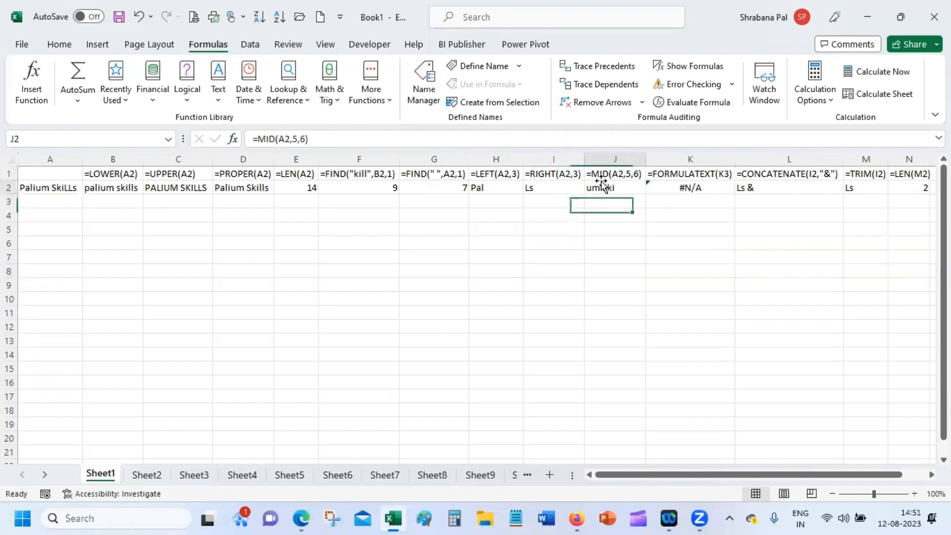
pyautogui.doubleClick(646, 156)
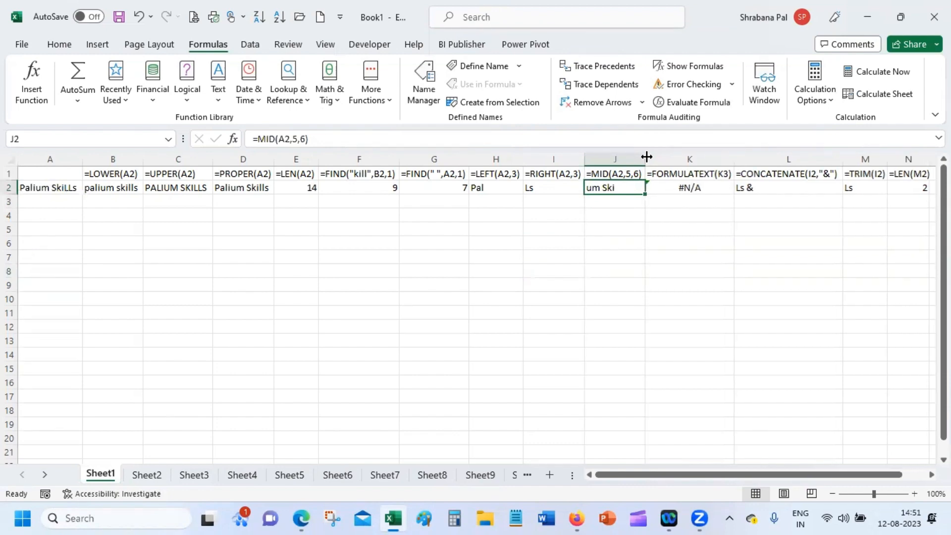
pyautogui.doubleClick(733, 156)
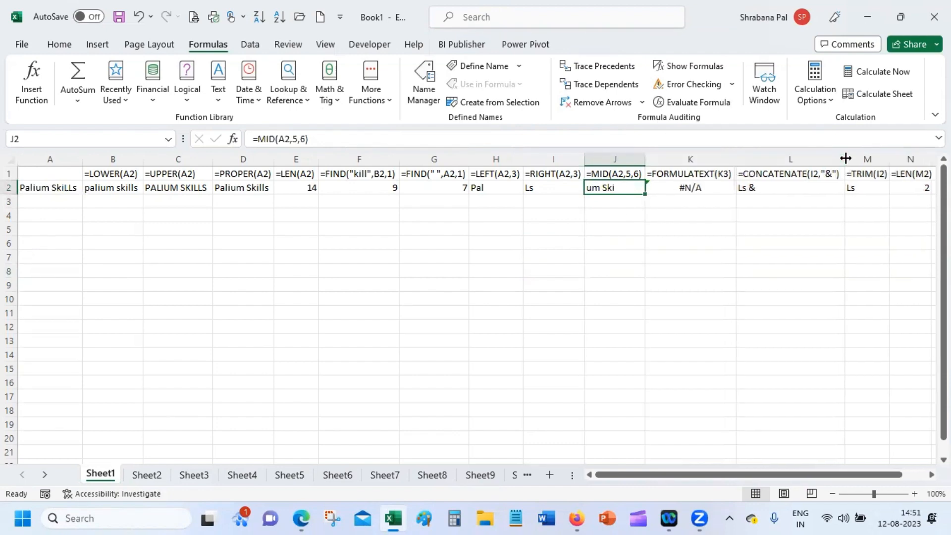
pyautogui.doubleClick(890, 158)
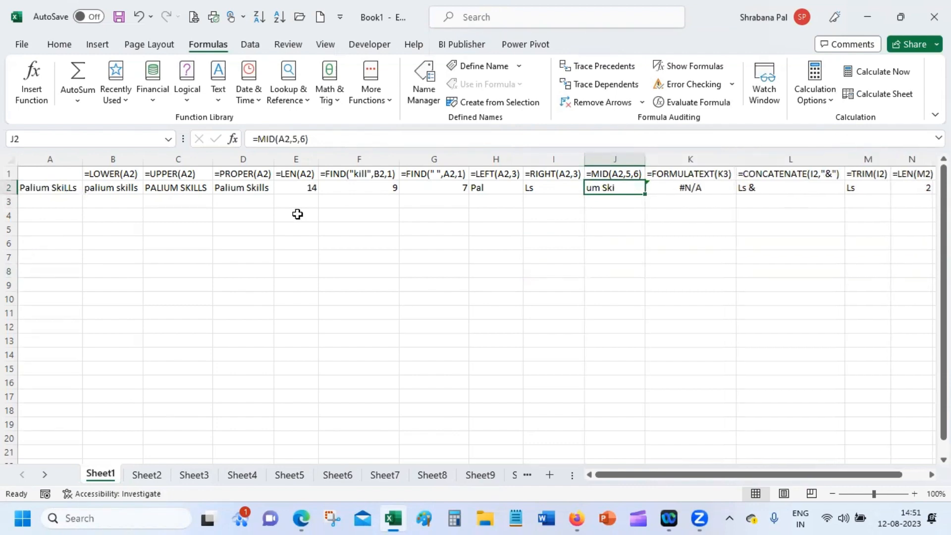
pyautogui.click(123, 260)
pyautogui.click(34, 203)
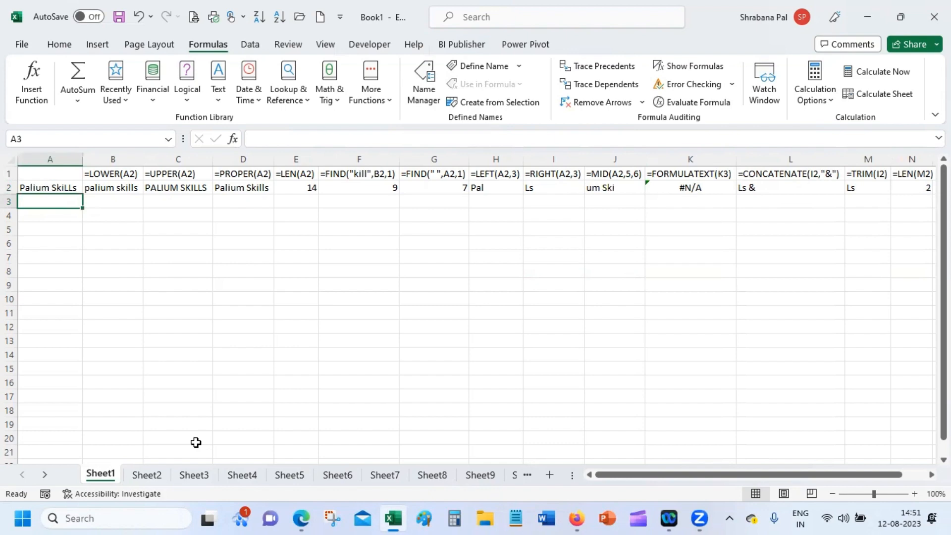
# Enter the first three full names into A3 through A5, correcting typos along the way.
pyautogui.write('Sourv')
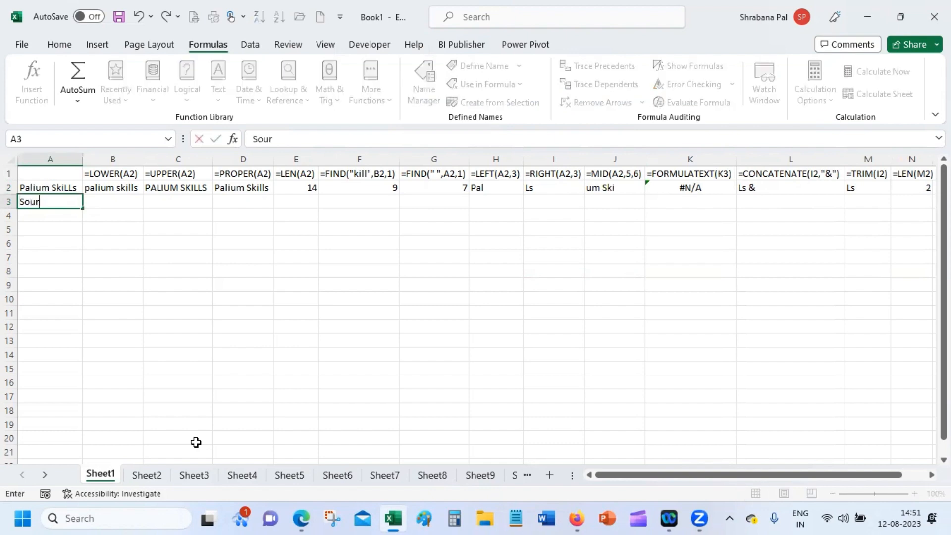
pyautogui.press('BackSpace')
pyautogui.write('a G')
pyautogui.press('BackSpace')
pyautogui.press('BackSpace')
pyautogui.write('v Ganguly')
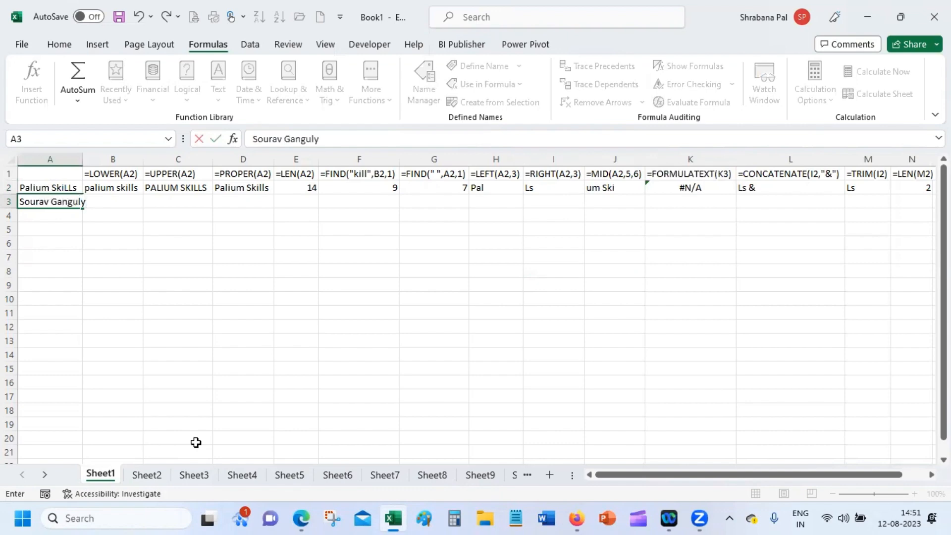
pyautogui.press('Return')
pyautogui.write('Vi')
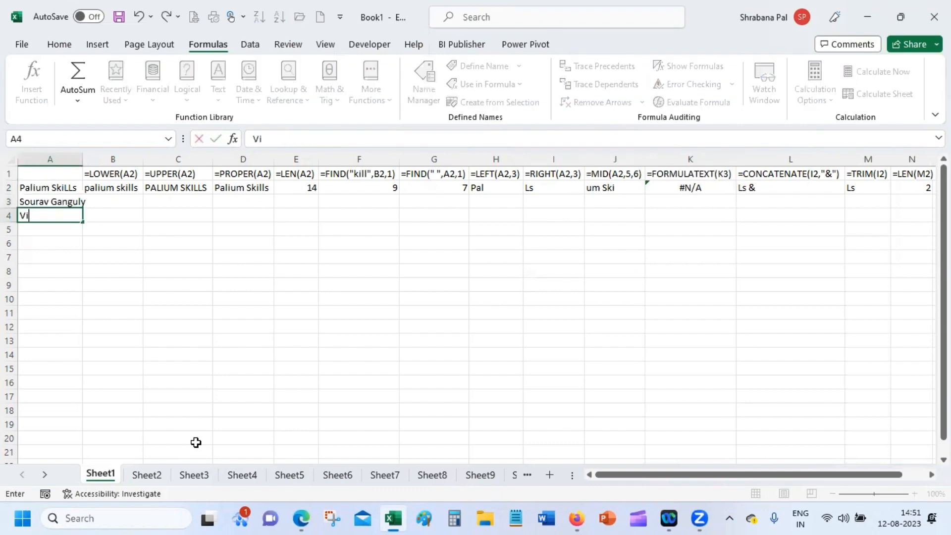
pyautogui.write('rat Kolhi')
pyautogui.press('BackSpace')
pyautogui.press('BackSpace')
pyautogui.press('BackSpace')
pyautogui.write('hli')
pyautogui.press('Return')
pyautogui.write('MS Dhoni')
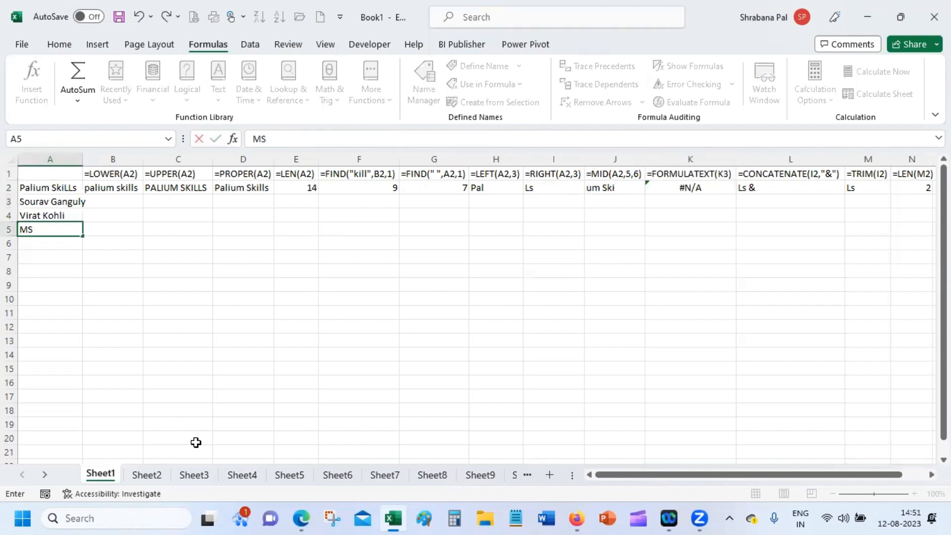
pyautogui.press('Return')
# Add four more full names in A6 through A9 and AutoFit column A to fit them.
pyautogui.write('Saching')
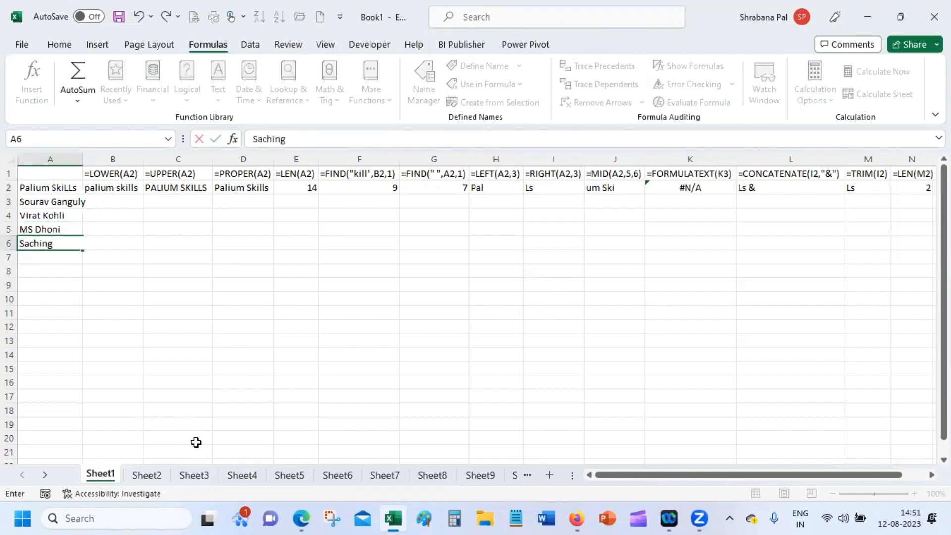
pyautogui.press('BackSpace')
pyautogui.write('Tendulkar')
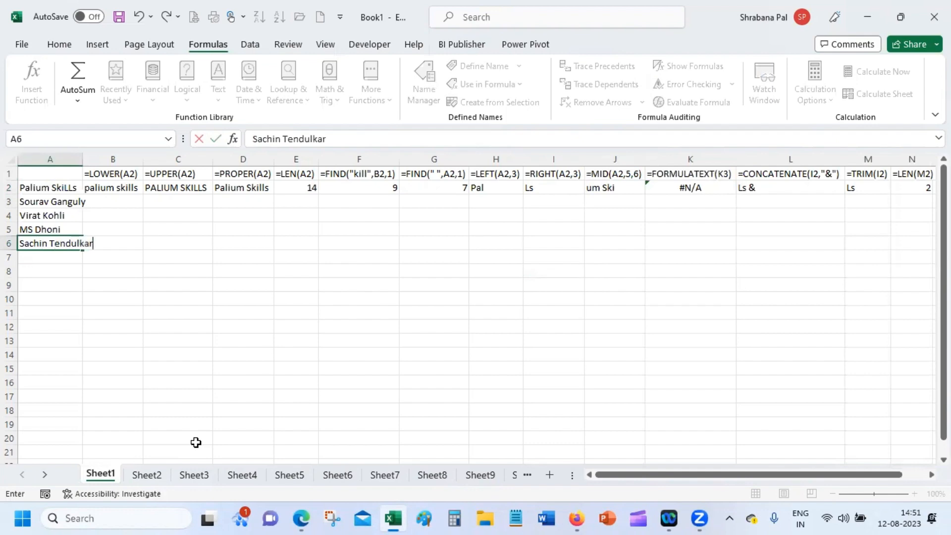
pyautogui.press('Return')
pyautogui.write('SSh')
pyautogui.write('ha')
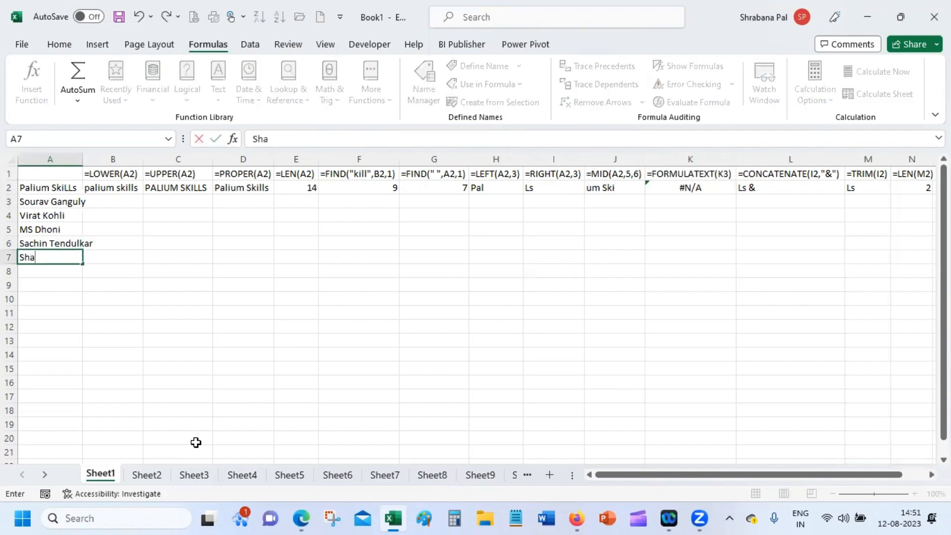
pyautogui.write('hrukh')
pyautogui.write(' Khan')
pyautogui.press('Return')
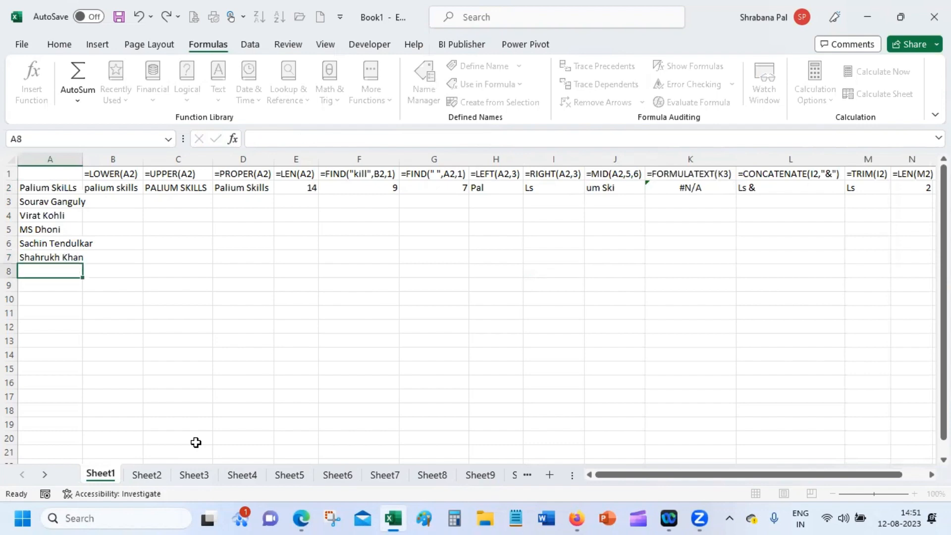
pyautogui.write('S')
pyautogui.press('BackSpace')
pyautogui.write('Kaol')
pyautogui.press('BackSpace')
pyautogui.press('BackSpace')
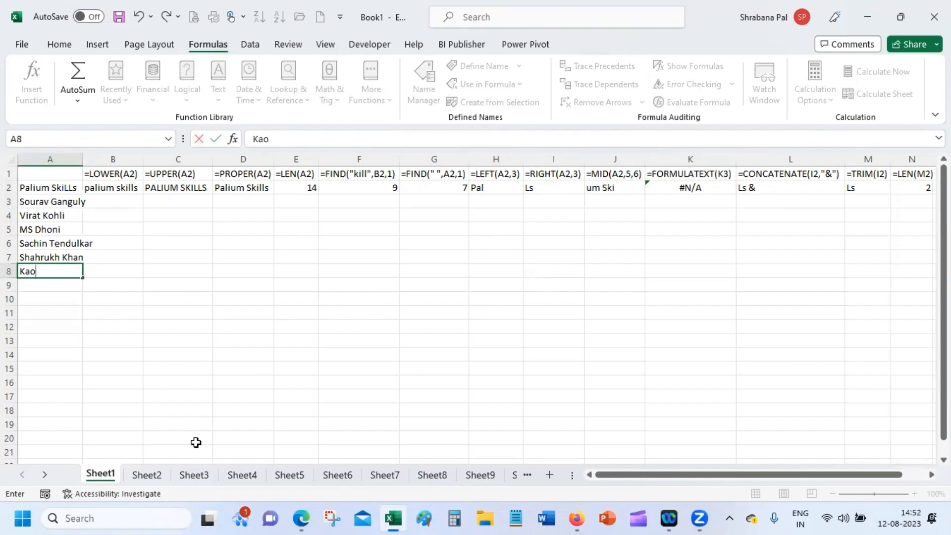
pyautogui.write('jol')
pyautogui.press('Return')
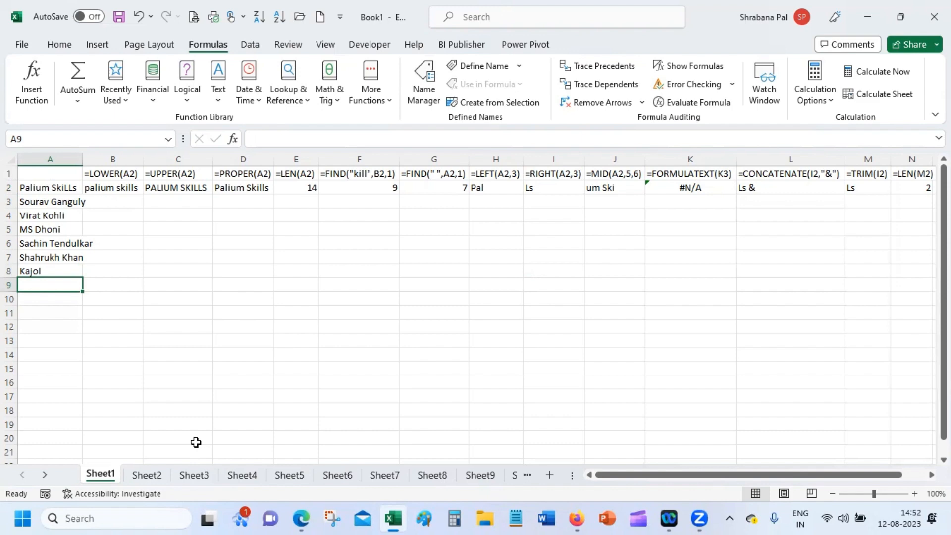
pyautogui.write('Shi')
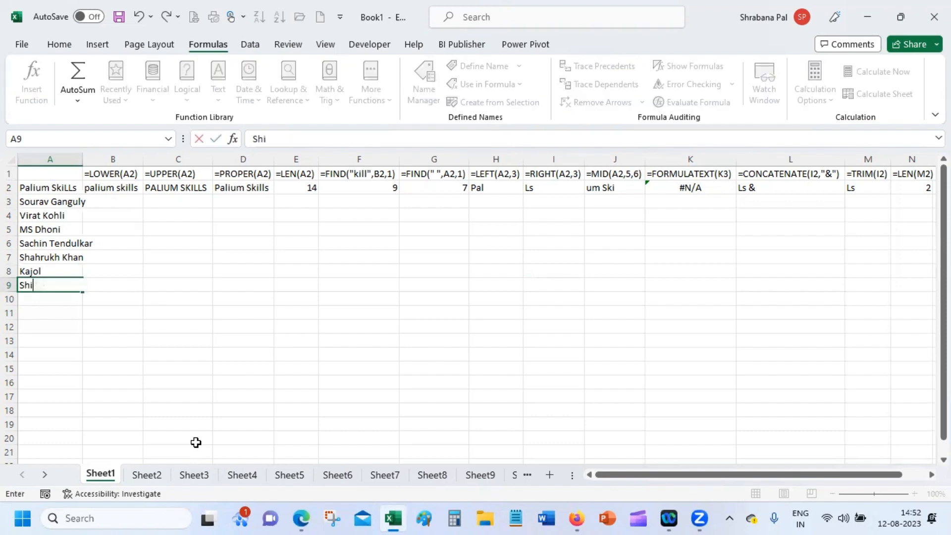
pyautogui.write('lpa Shetty')
pyautogui.press('Return')
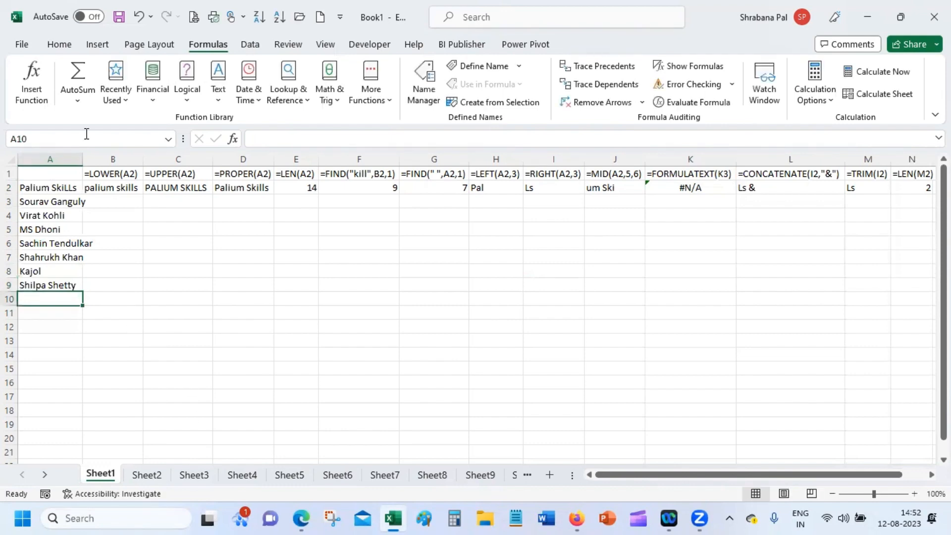
pyautogui.doubleClick(83, 158)
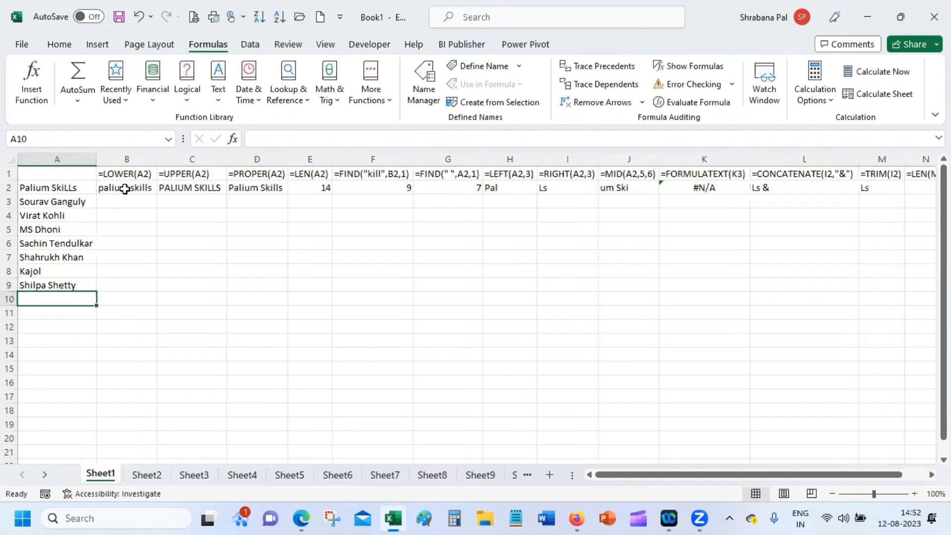
# Zoom out to 66% and fill the B2:N2 formulas down through row 9.
pyautogui.click(125, 189)
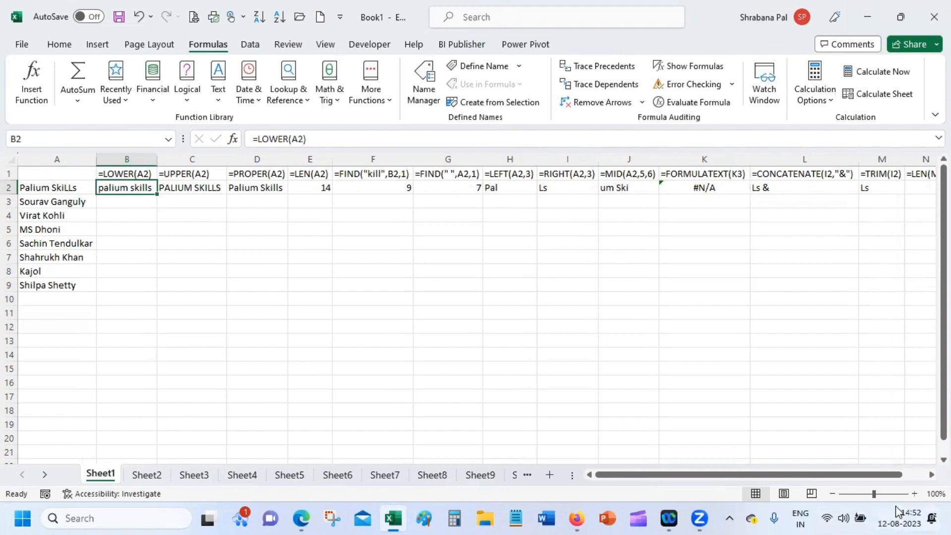
pyautogui.click(860, 494)
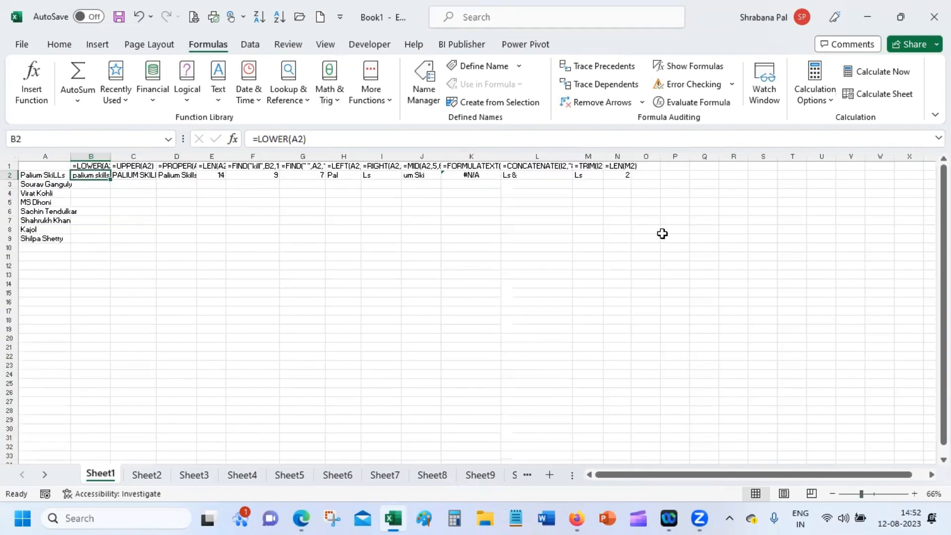
pyautogui.keyDown('shift'); pyautogui.click(622, 176); pyautogui.keyUp('shift')
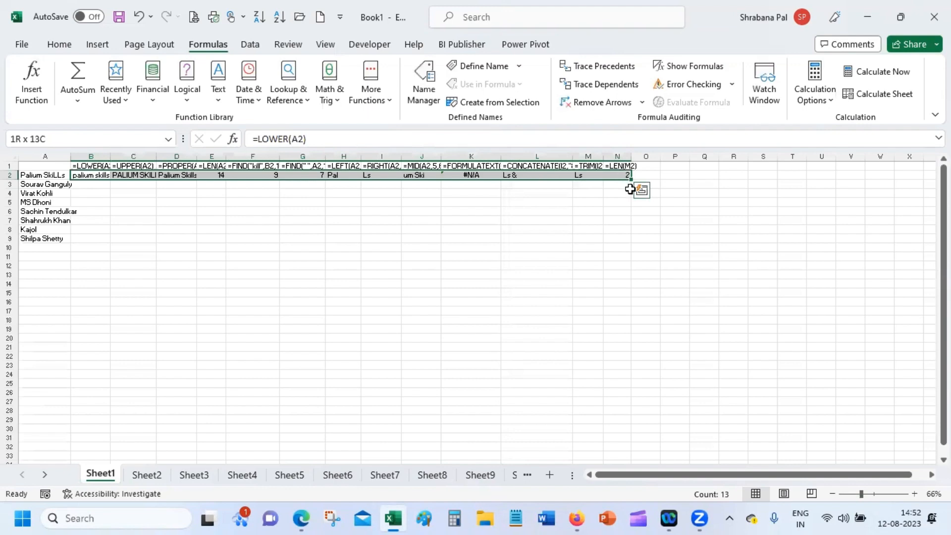
pyautogui.moveTo(630, 180); pyautogui.dragTo(639, 242)
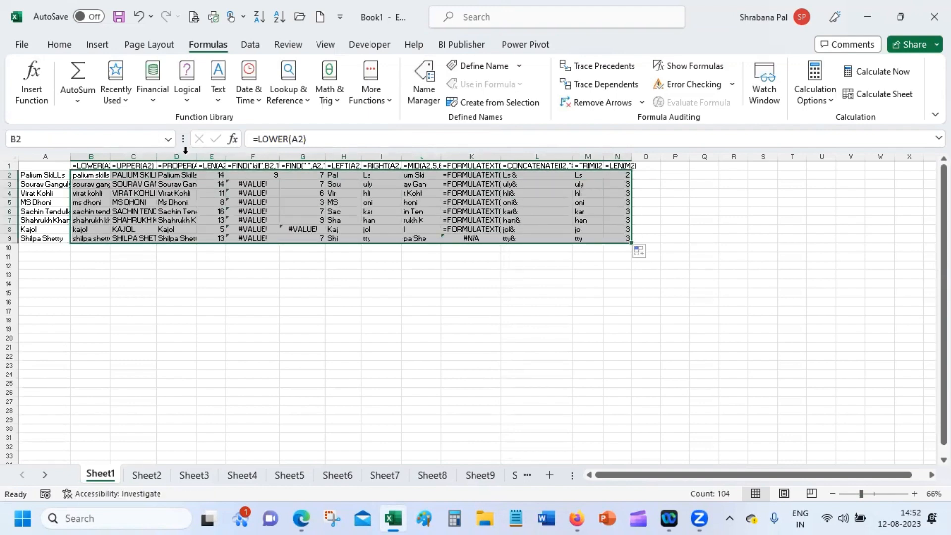
# AutoFit columns B, C and D to their new results.
pyautogui.doubleClick(110, 156)
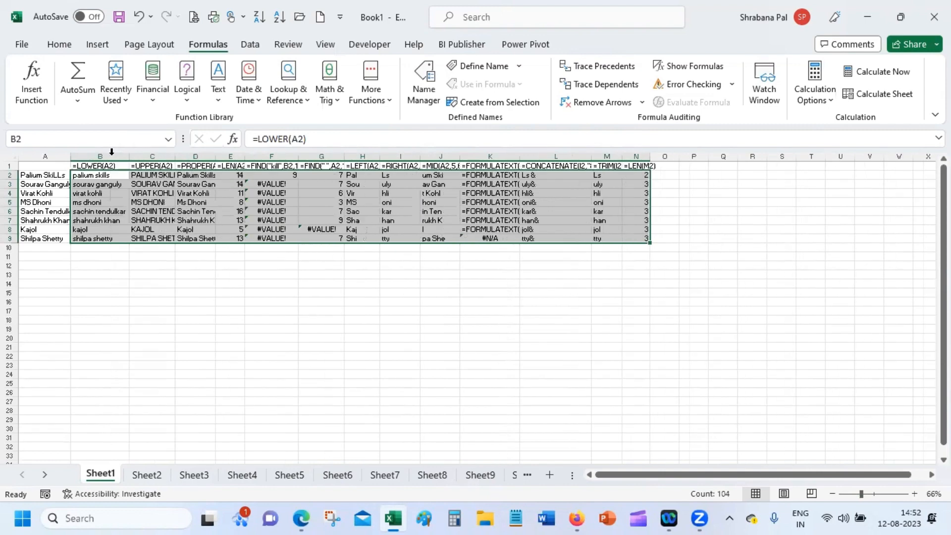
pyautogui.doubleClick(175, 156)
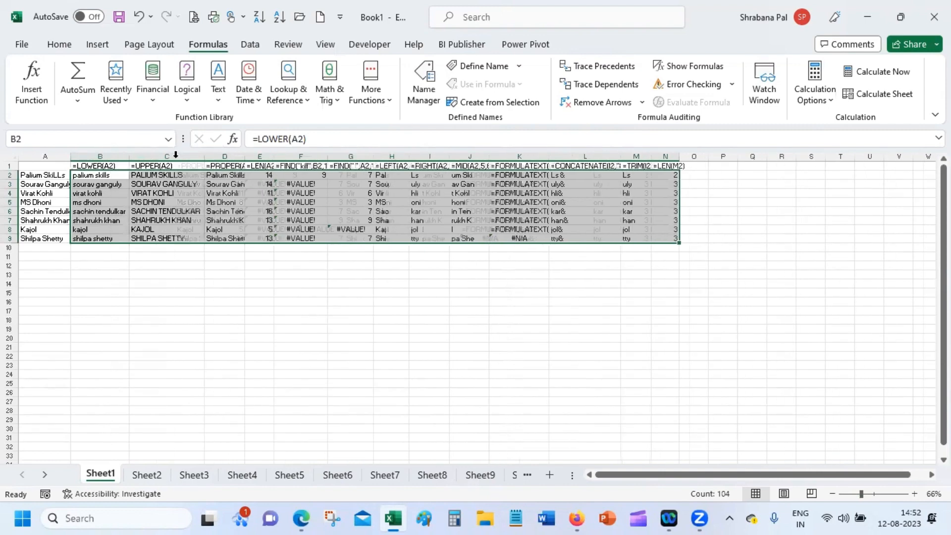
pyautogui.doubleClick(247, 156)
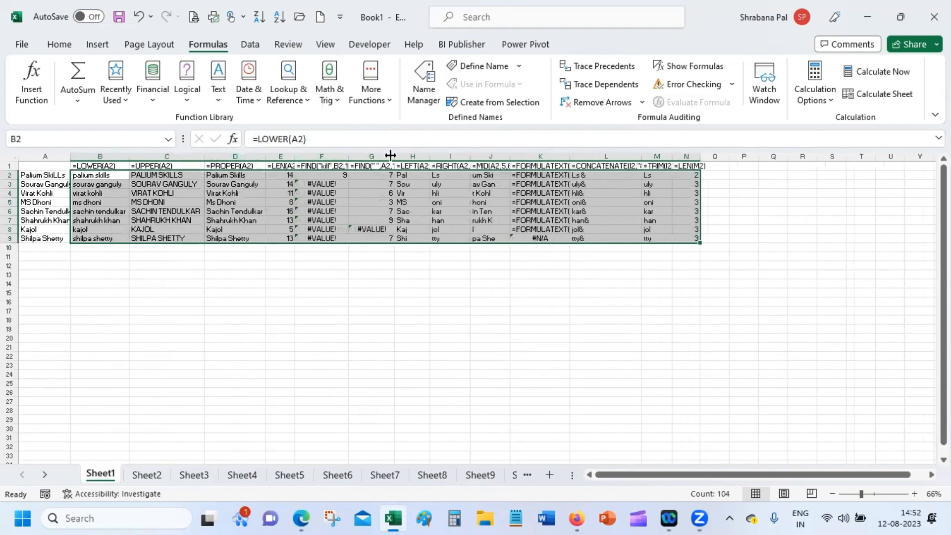
pyautogui.click(475, 302)
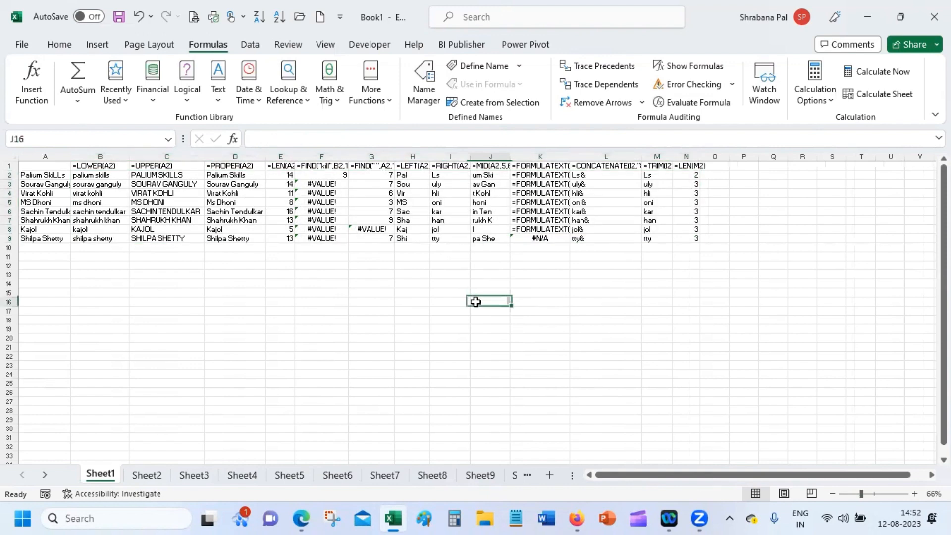
# AutoFit column K and change the cell reference in K2's formula to use 4.
pyautogui.doubleClick(568, 154)
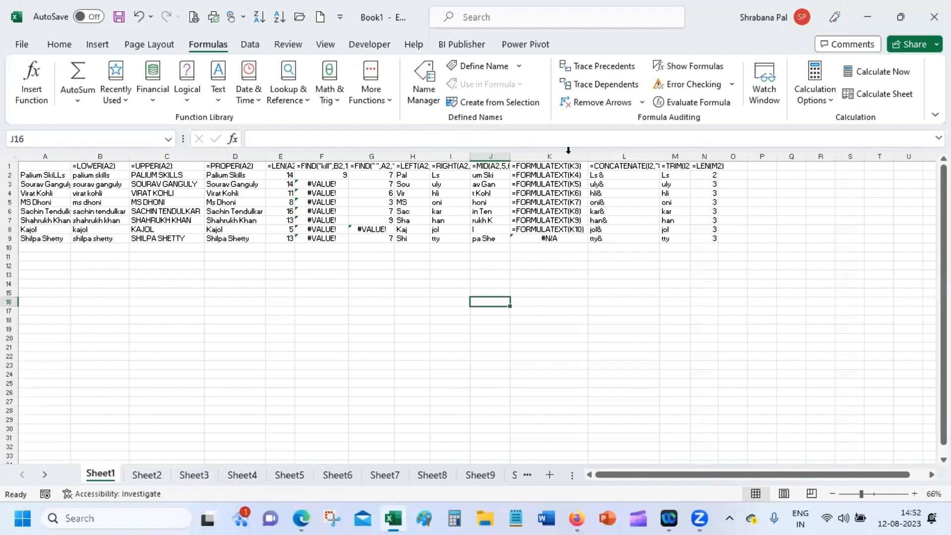
pyautogui.doubleClick(530, 174)
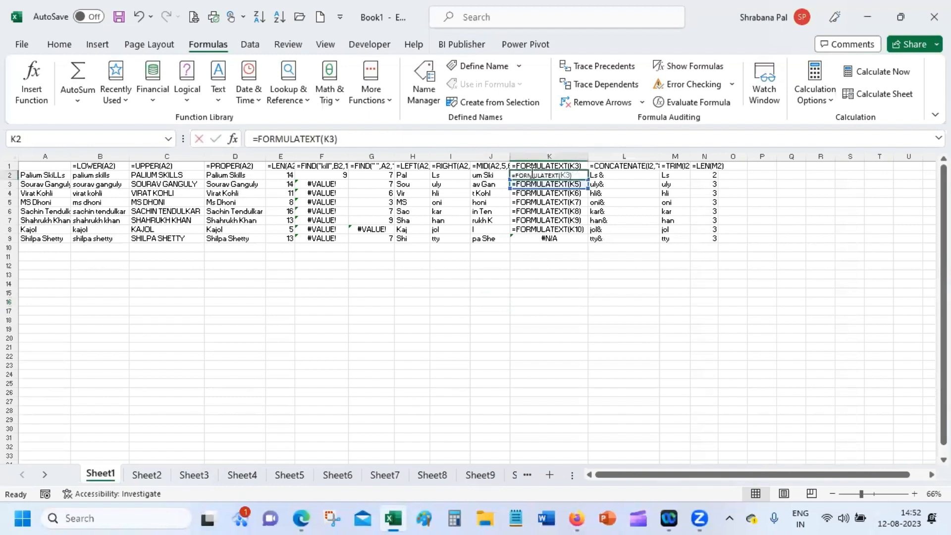
pyautogui.click(531, 340)
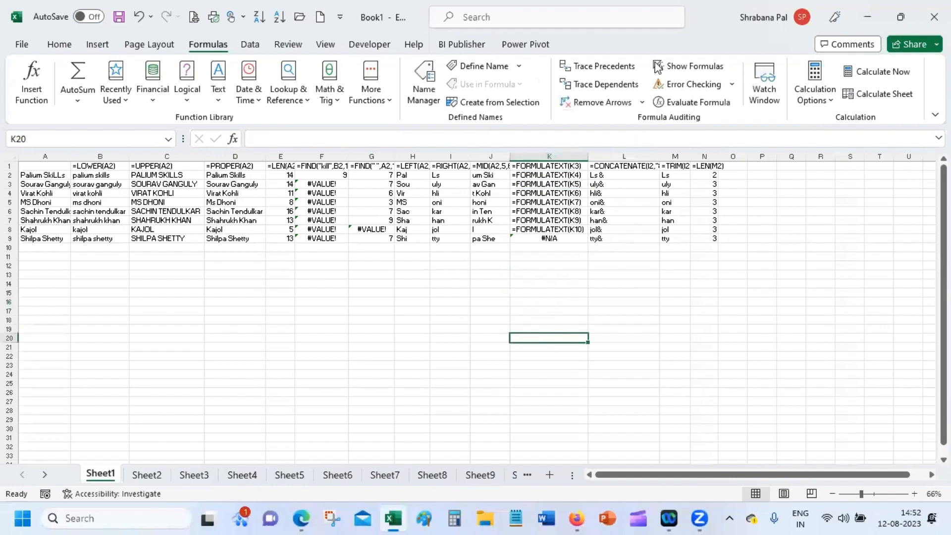
pyautogui.click(778, 61)
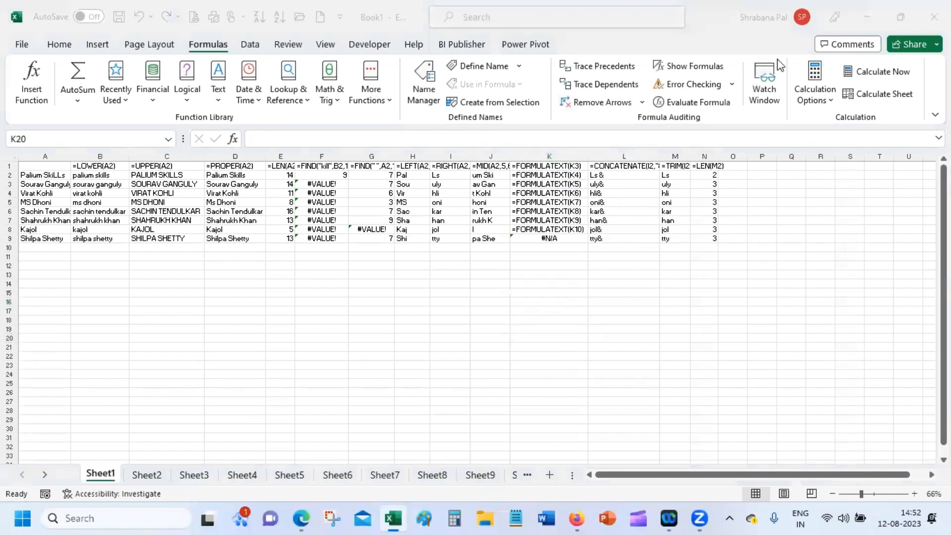
pyautogui.click(558, 174)
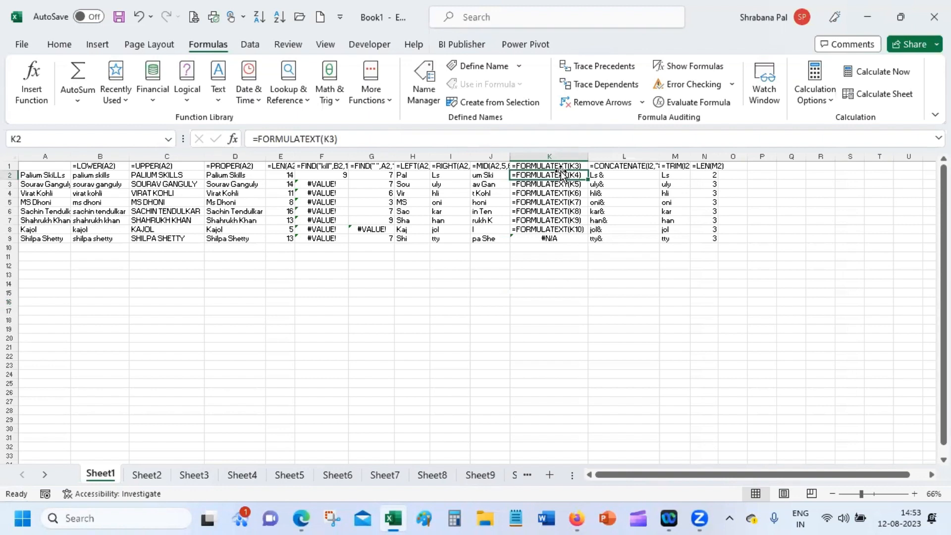
pyautogui.click(325, 138)
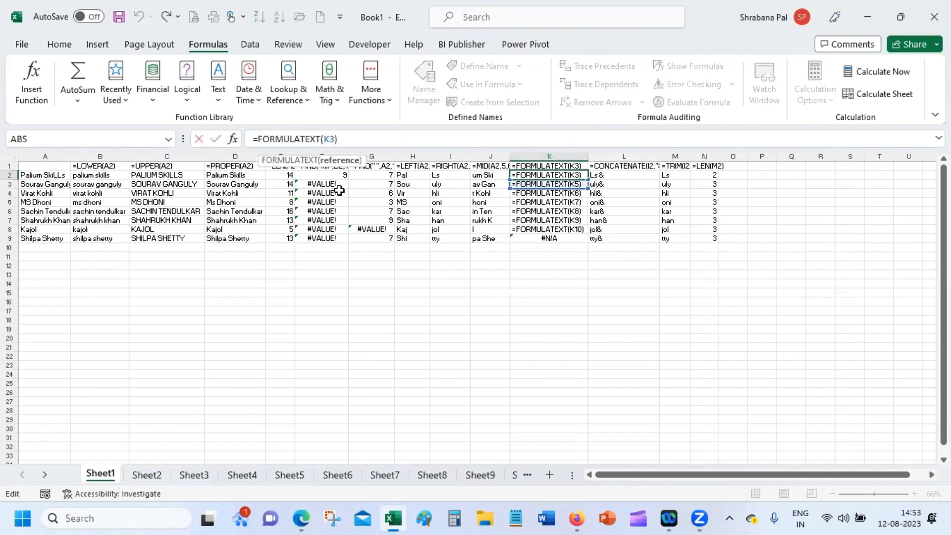
pyautogui.press('Delete')
pyautogui.write('4')
pyautogui.press('Return')
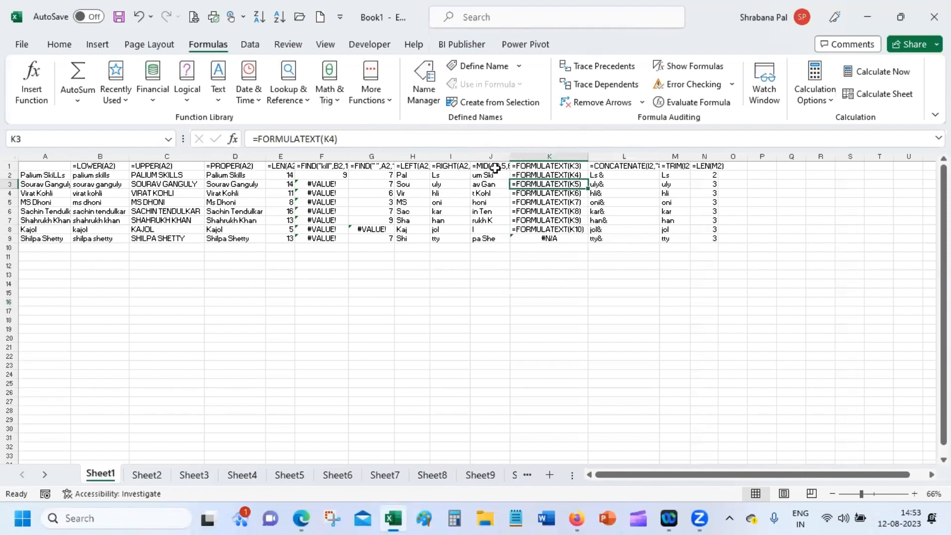
# Inspect the formulas and results in K1, K9 and K6.
pyautogui.click(542, 168)
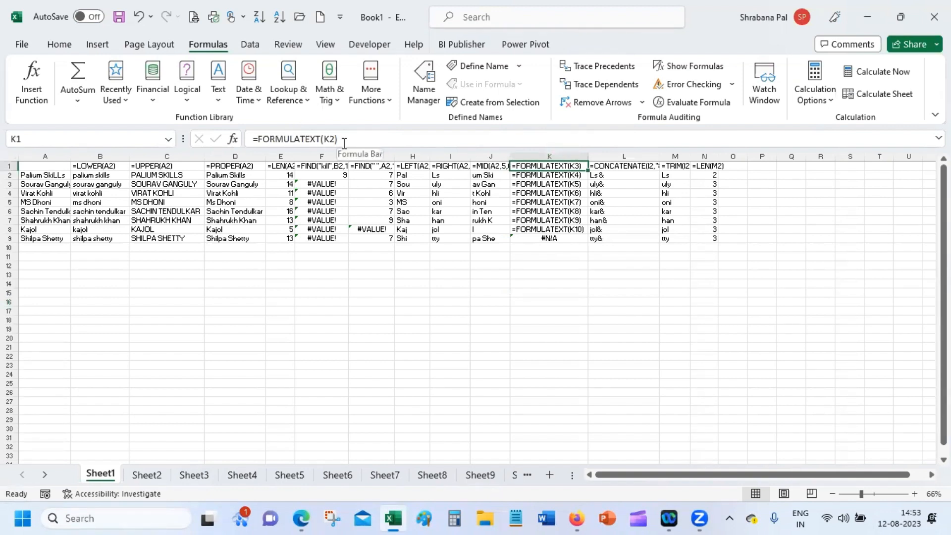
pyautogui.click(354, 284)
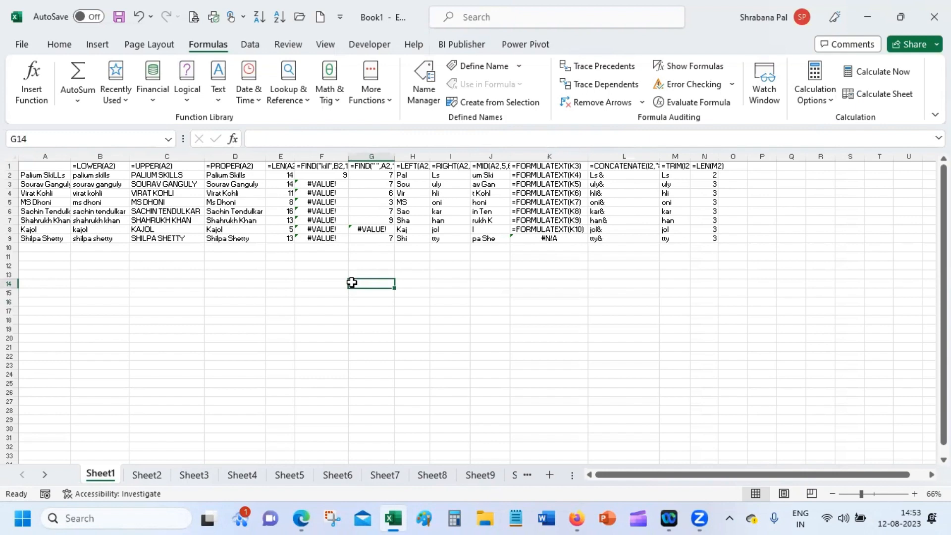
pyautogui.click(557, 237)
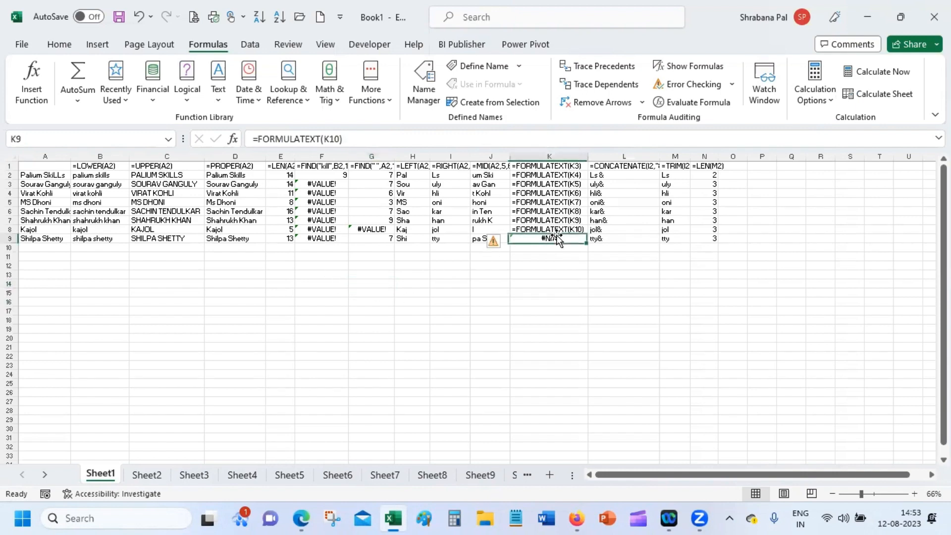
pyautogui.click(554, 286)
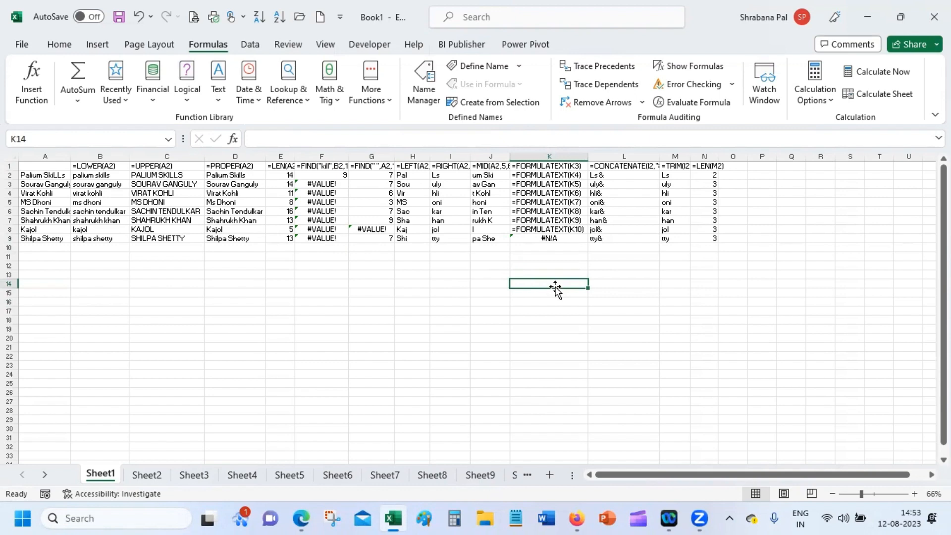
pyautogui.click(565, 212)
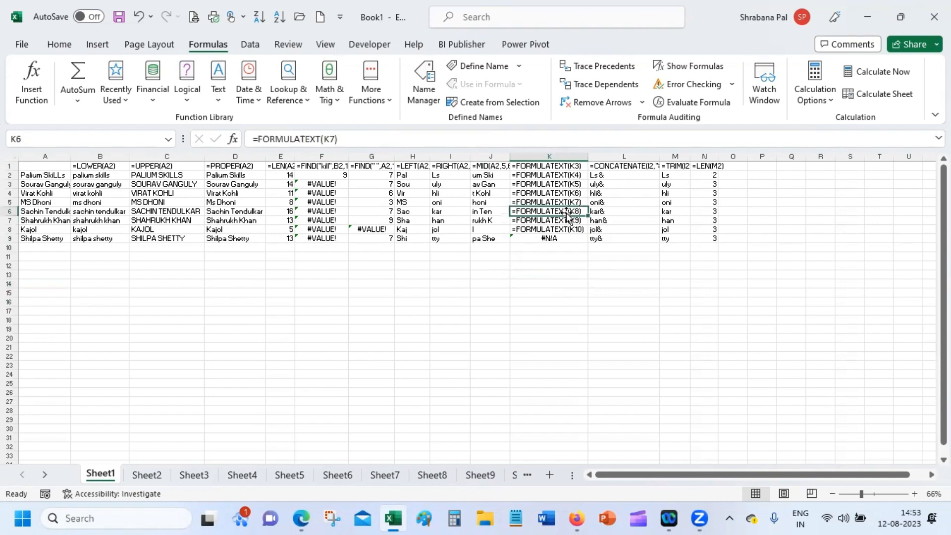
pyautogui.click(564, 259)
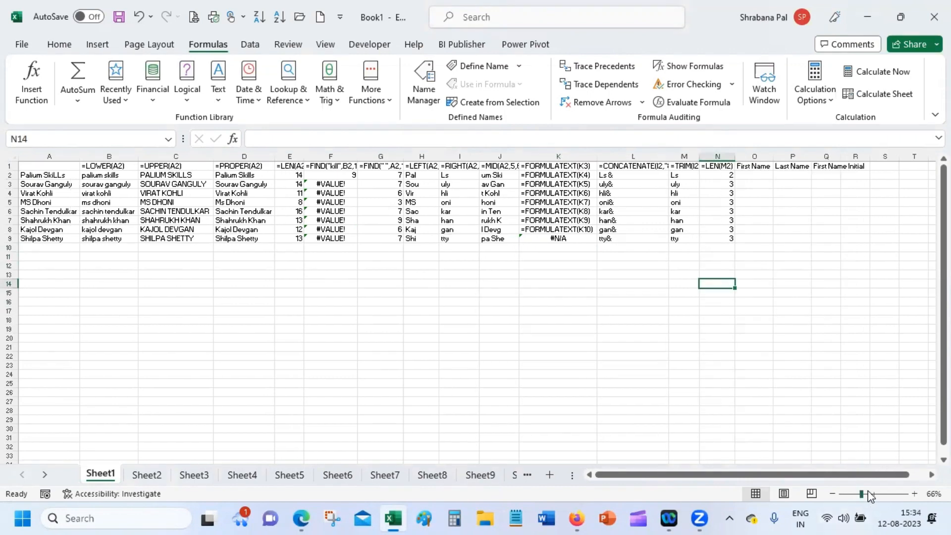
# Zoom to 89%, review the UPPER formula in C2, and select the names in A2:A9.
pyautogui.moveTo(864, 494); pyautogui.dragTo(868, 494)
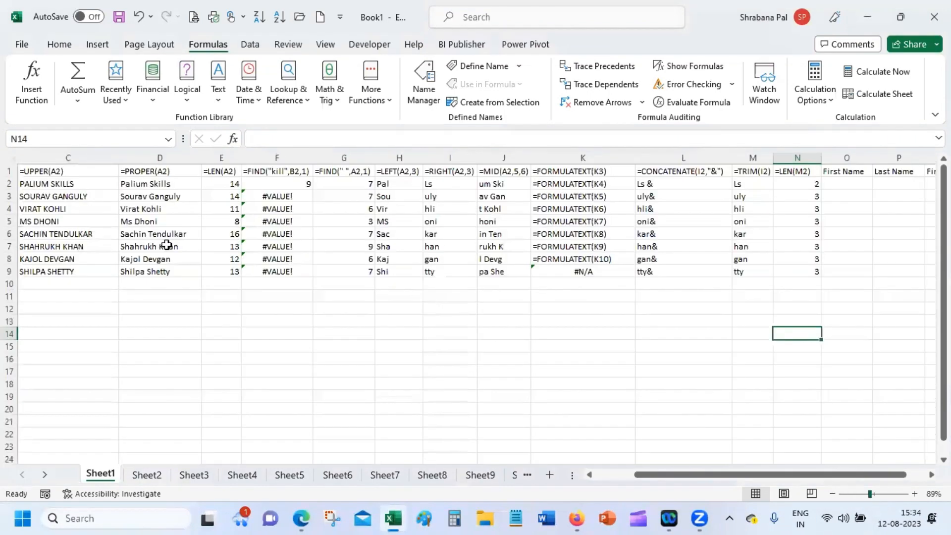
pyautogui.doubleClick(59, 186)
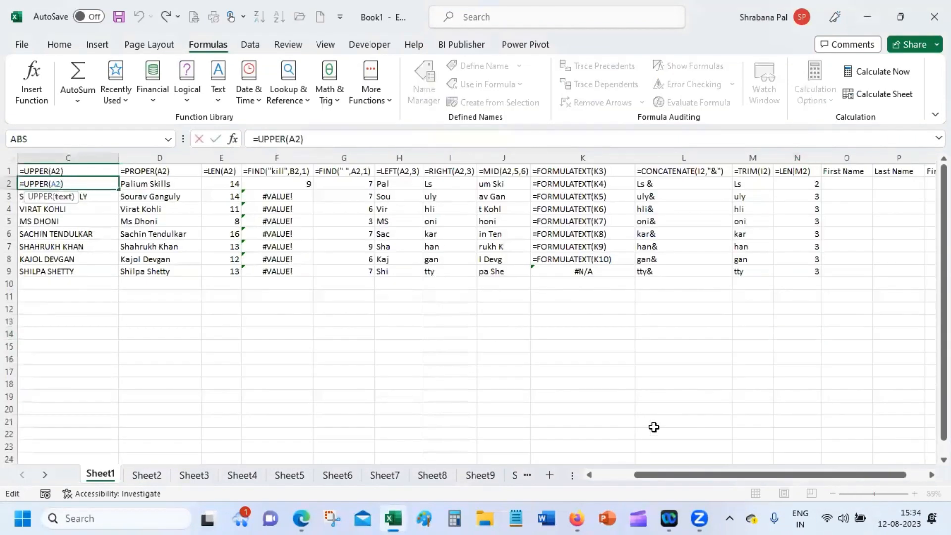
pyautogui.click(610, 474)
pyautogui.click(109, 405)
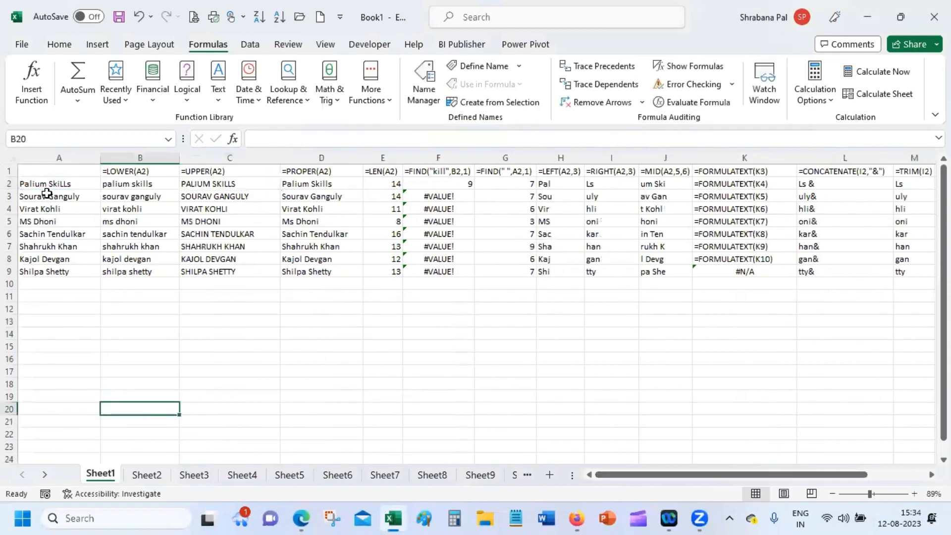
pyautogui.moveTo(44, 183); pyautogui.dragTo(39, 271)
pyautogui.click(60, 363)
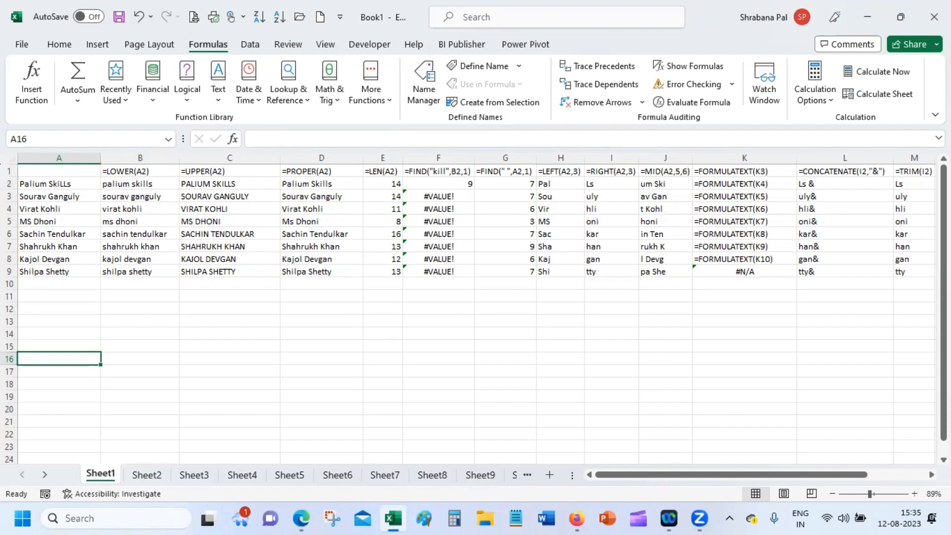
# AutoFit columns C and D, and shrink column A to fit the names.
pyautogui.hscroll(3, 476, 316)
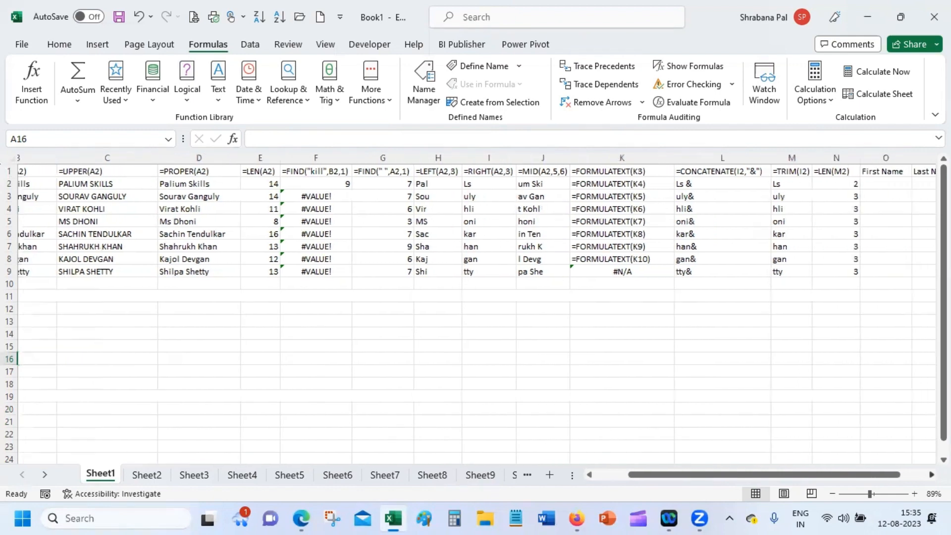
pyautogui.moveTo(916, 475); pyautogui.dragTo(796, 479)
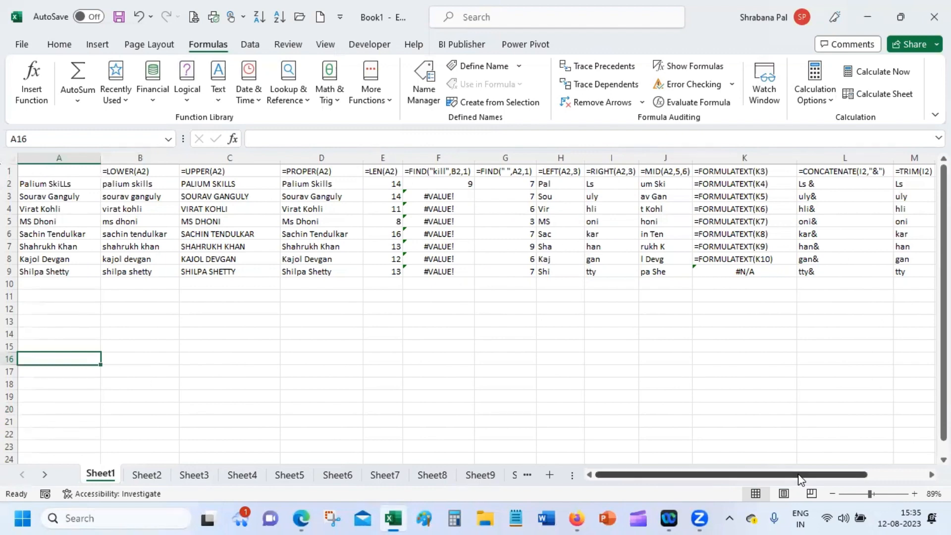
pyautogui.doubleClick(281, 156)
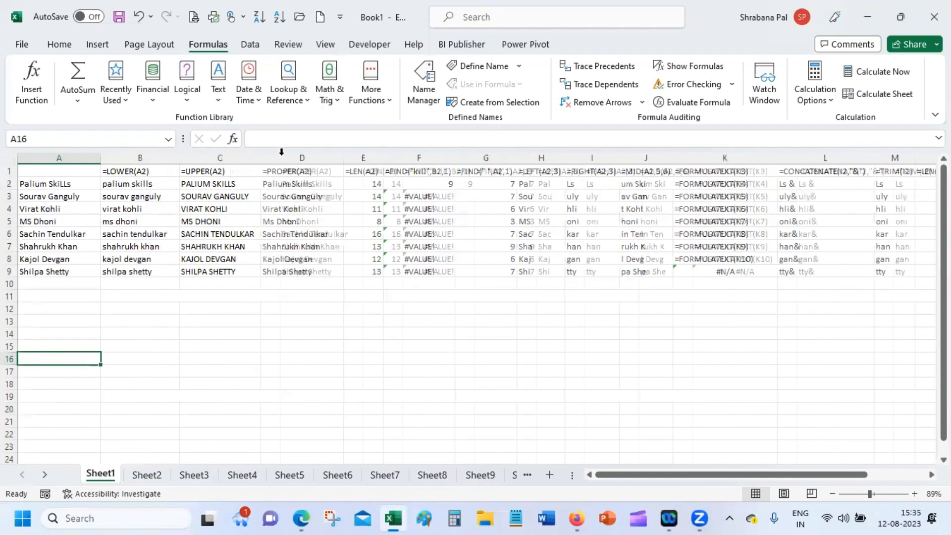
pyautogui.doubleClick(344, 156)
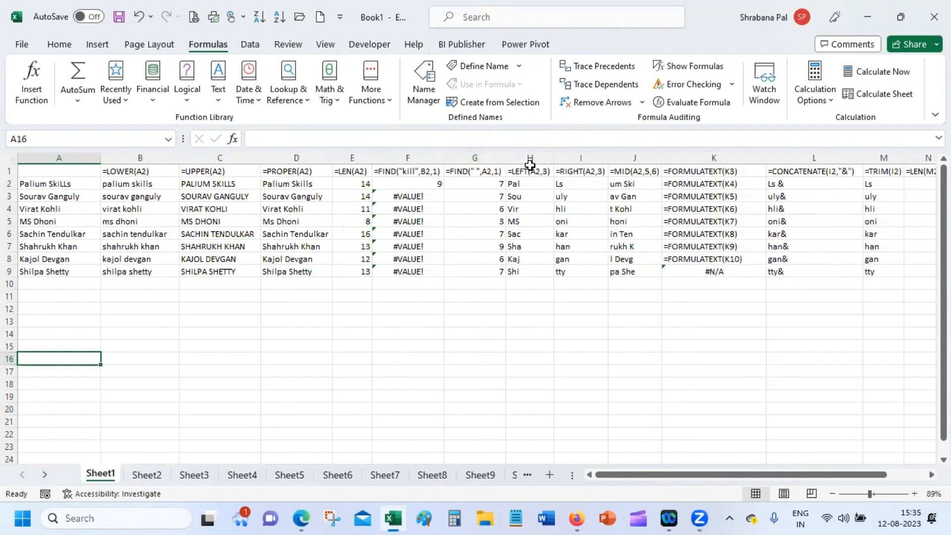
pyautogui.hscroll(2, 475, 307)
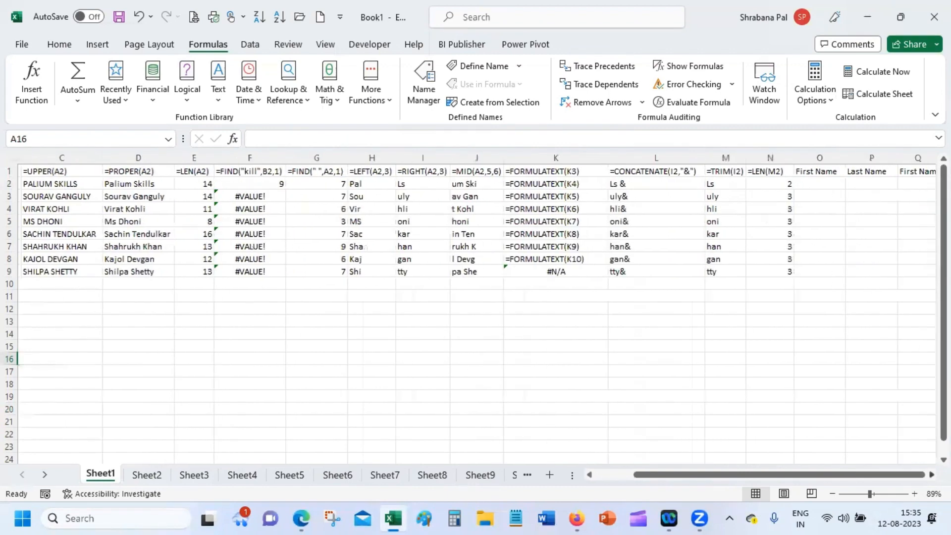
pyautogui.click(931, 474)
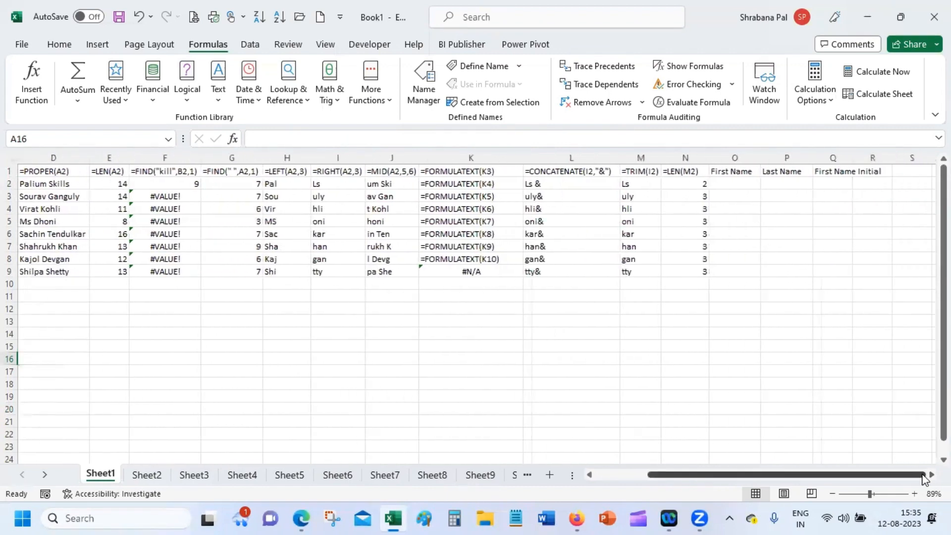
pyautogui.moveTo(875, 479); pyautogui.dragTo(767, 479)
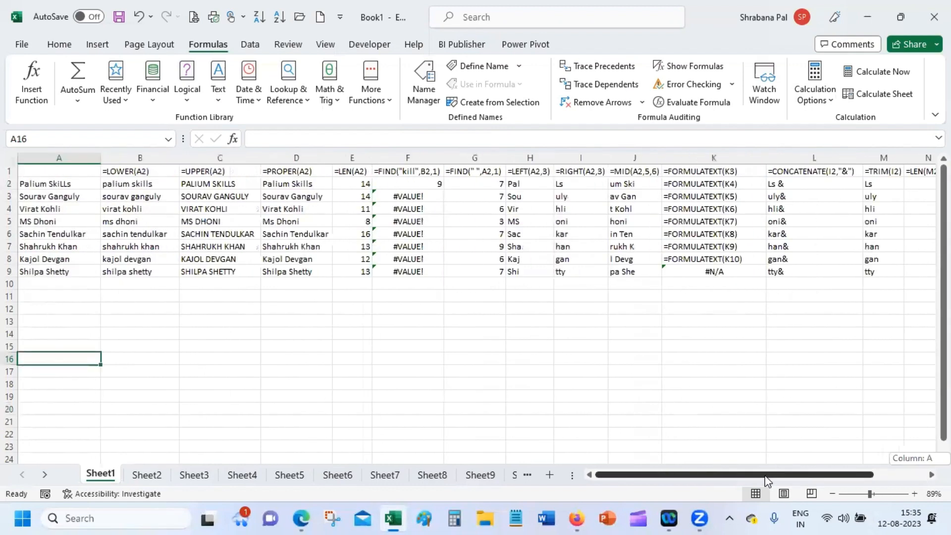
pyautogui.doubleClick(98, 156)
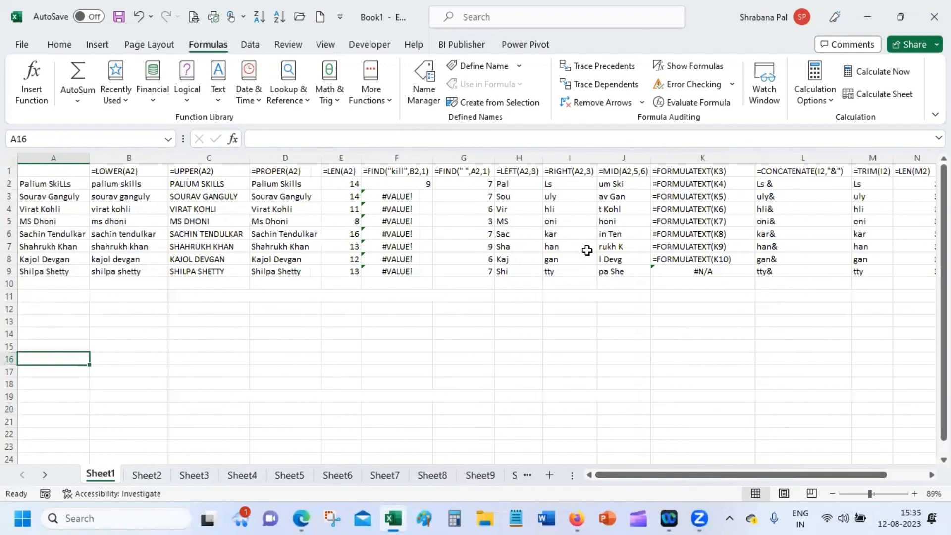
# Highlight A3's first name and surname in the formula bar, then scroll right to column O.
pyautogui.click(55, 196)
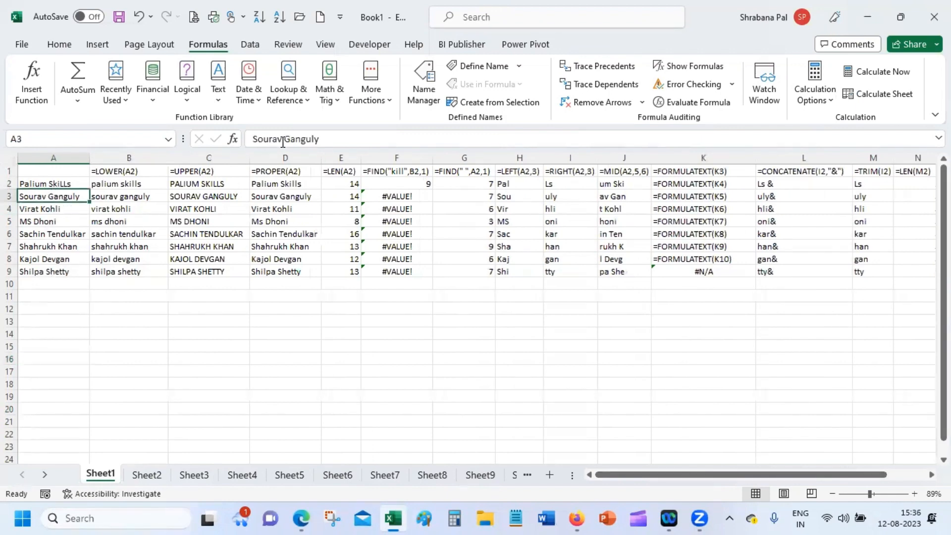
pyautogui.moveTo(282, 139); pyautogui.dragTo(238, 147)
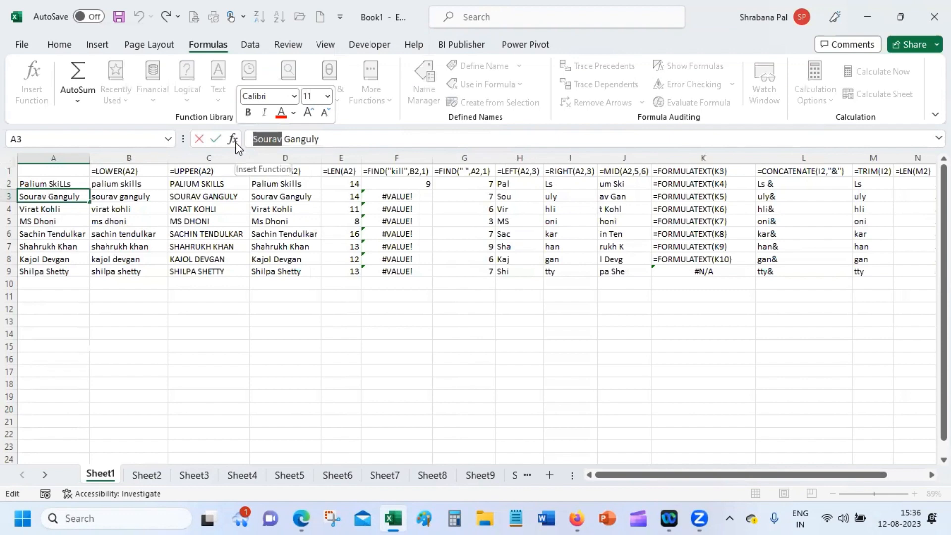
pyautogui.moveTo(284, 139); pyautogui.dragTo(352, 142)
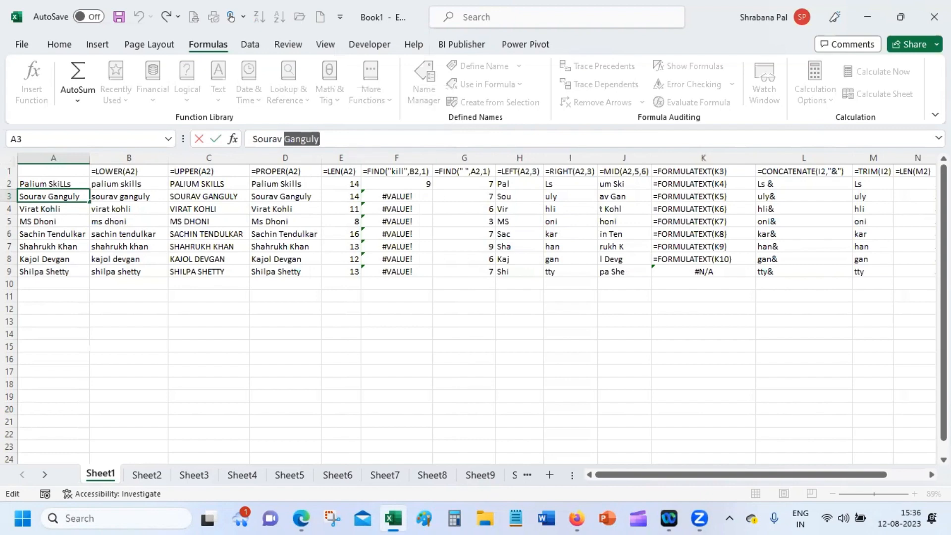
pyautogui.click(931, 475)
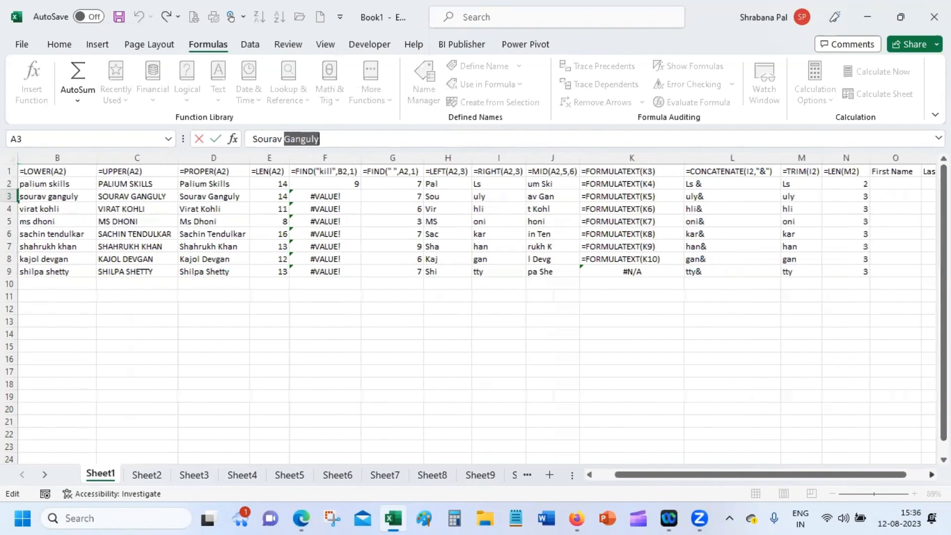
pyautogui.hscroll(3, 475, 307)
# Start typing =LEFT in O2, then dismiss the Insert Function search without choosing anything.
pyautogui.click(734, 181)
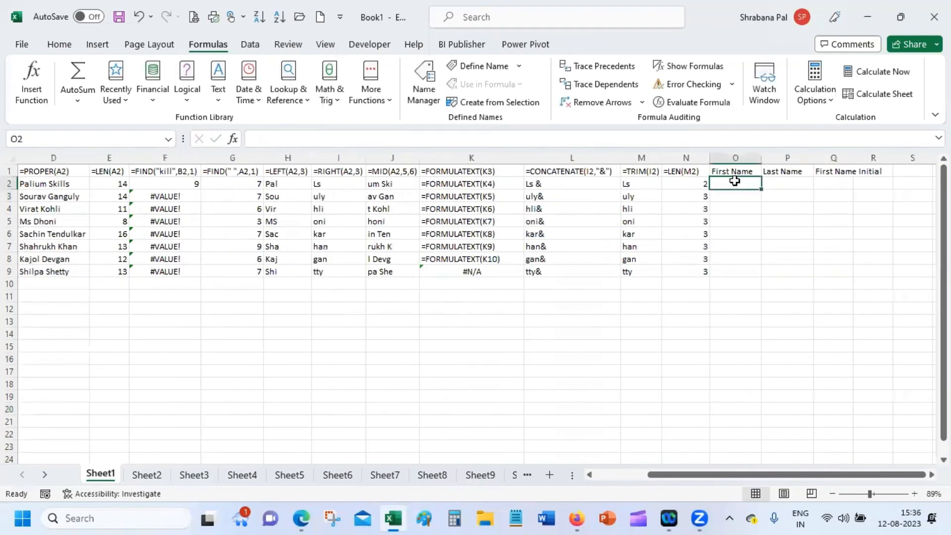
pyautogui.write('=')
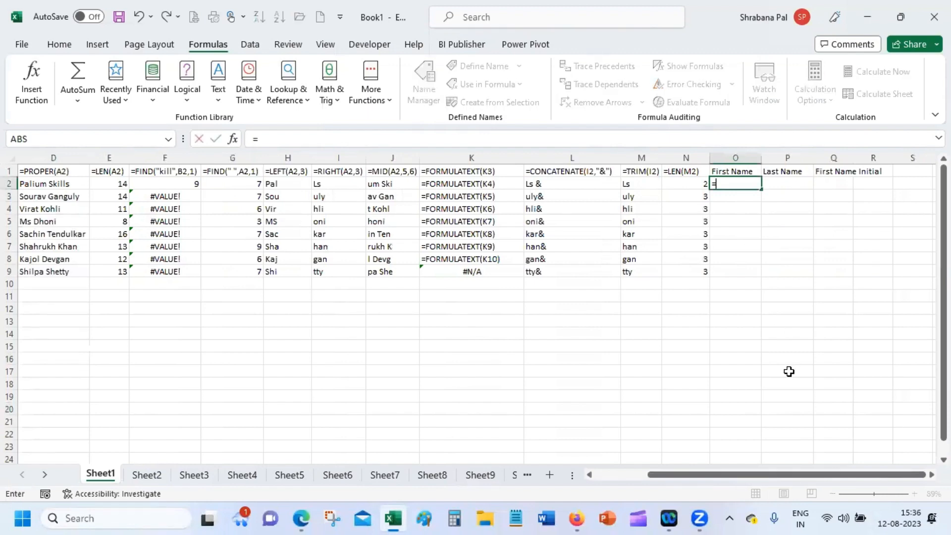
pyautogui.write('left')
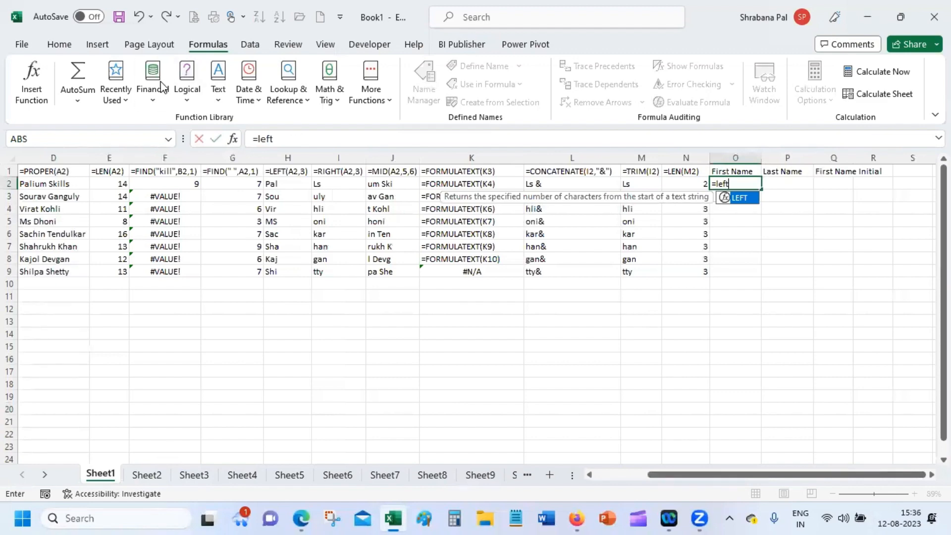
pyautogui.click(231, 142)
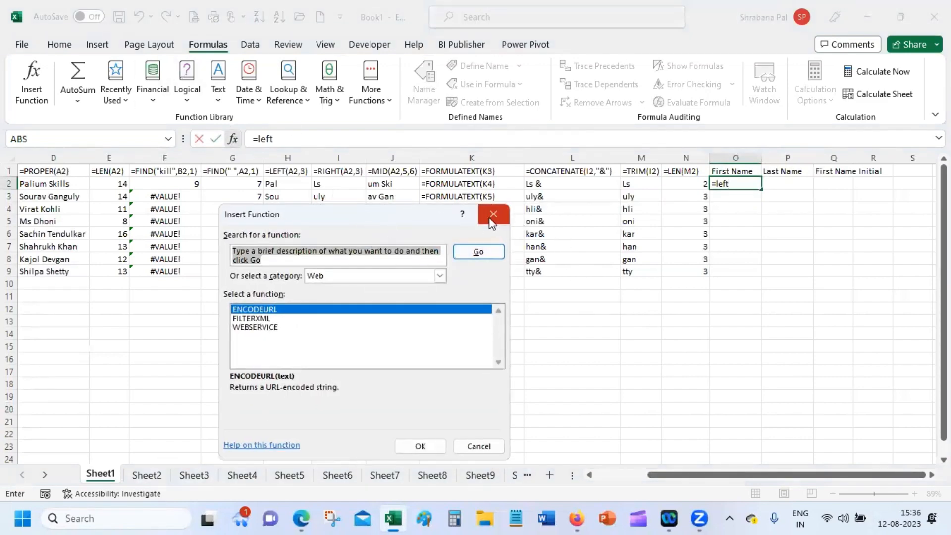
pyautogui.click(815, 5)
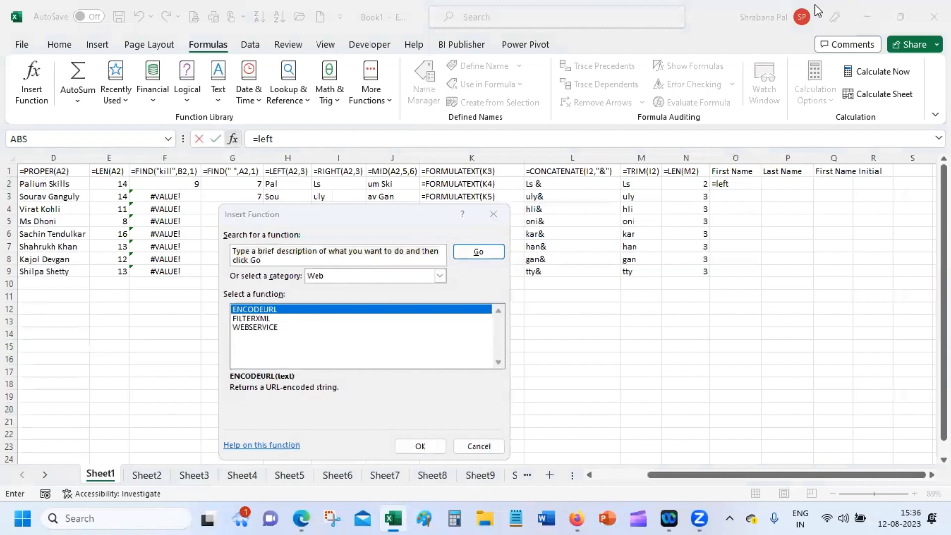
pyautogui.click(478, 446)
# Enter =LEFT(A2,FIND(" ",A2,1)-1) in O2 via Function Arguments to extract the first name.
pyautogui.write('=left')
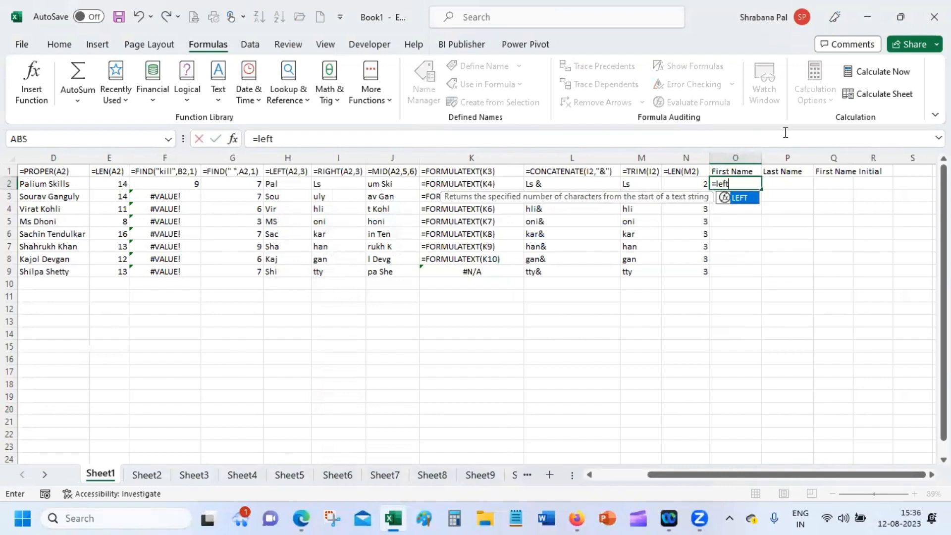
pyautogui.press('Tab')
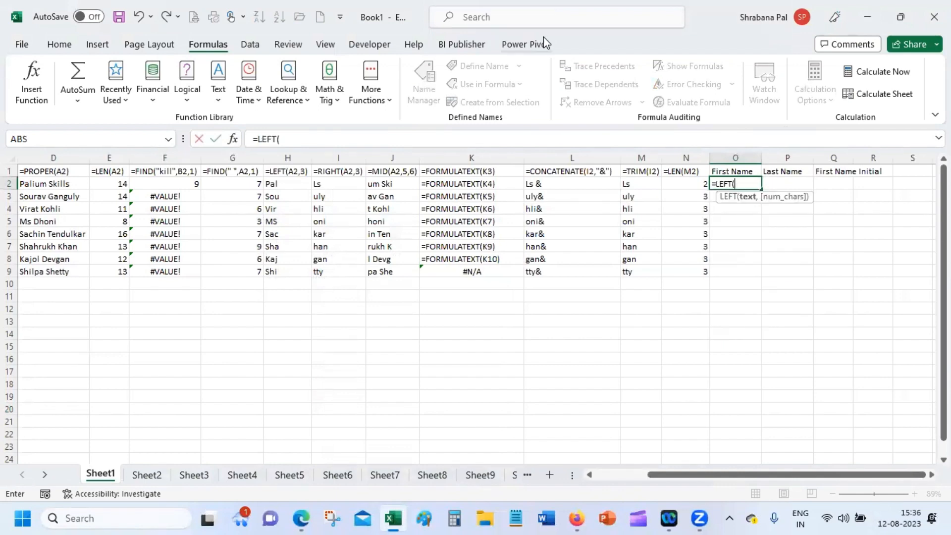
pyautogui.click(234, 140)
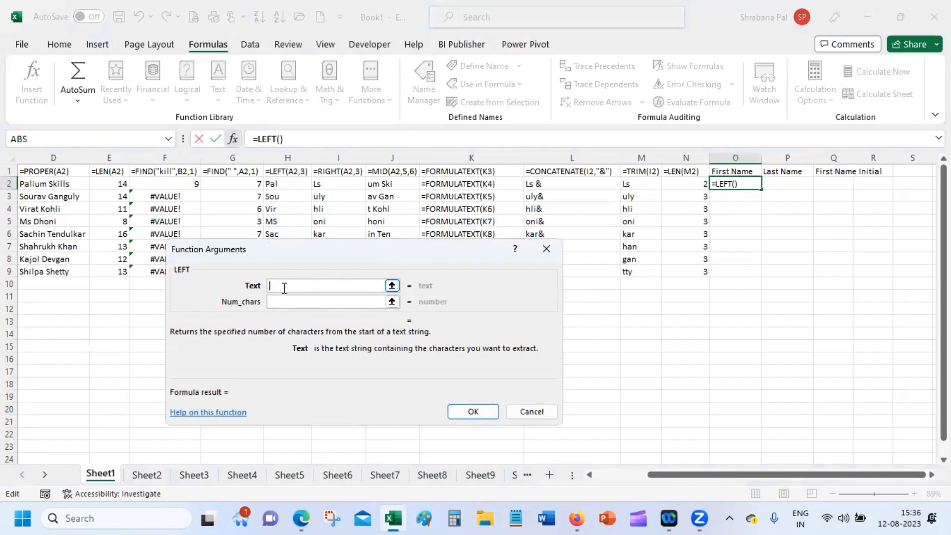
pyautogui.write('a2')
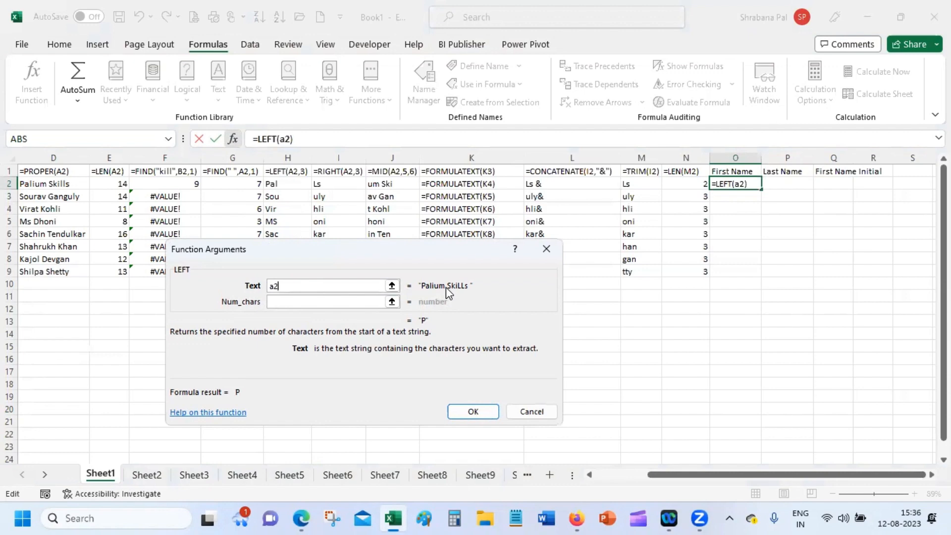
pyautogui.click(332, 302)
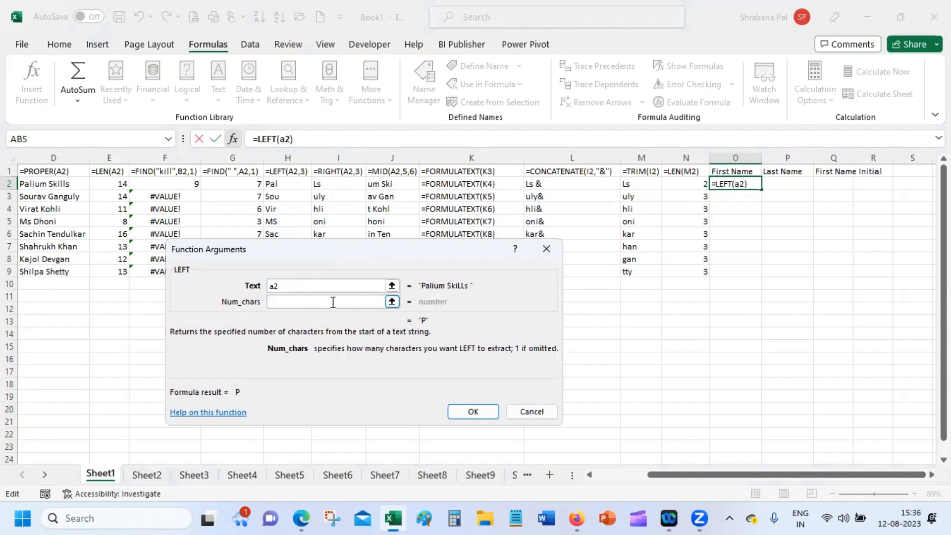
pyautogui.write('find(')
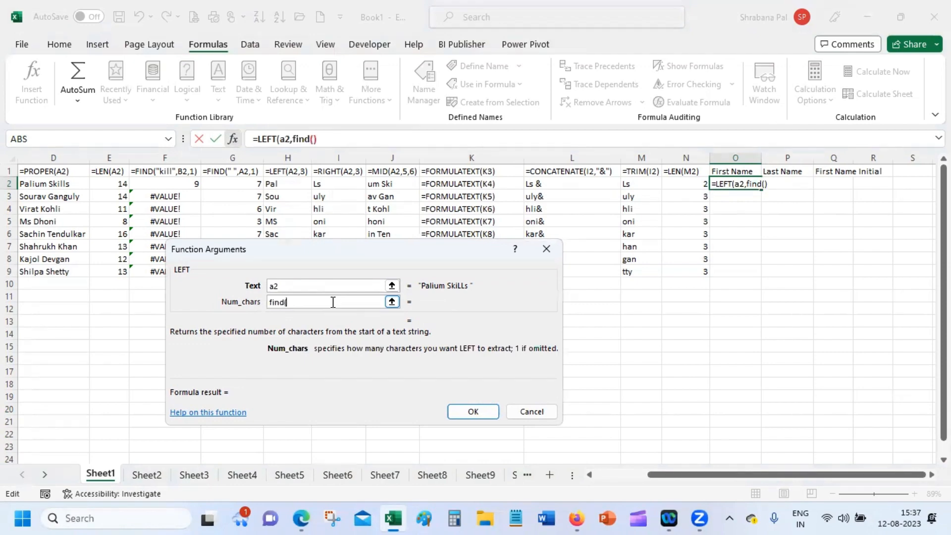
pyautogui.write('" ",a2,1)')
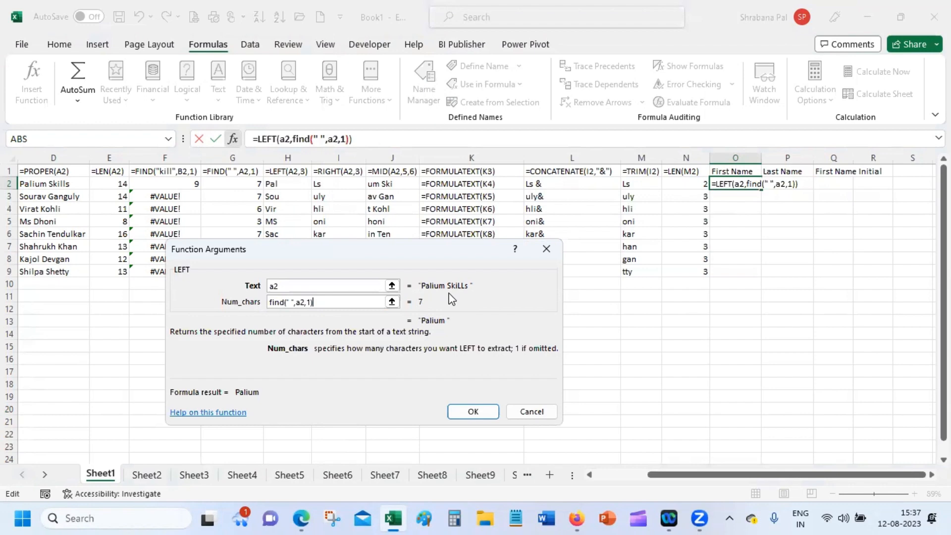
pyautogui.write('-1')
pyautogui.click(473, 411)
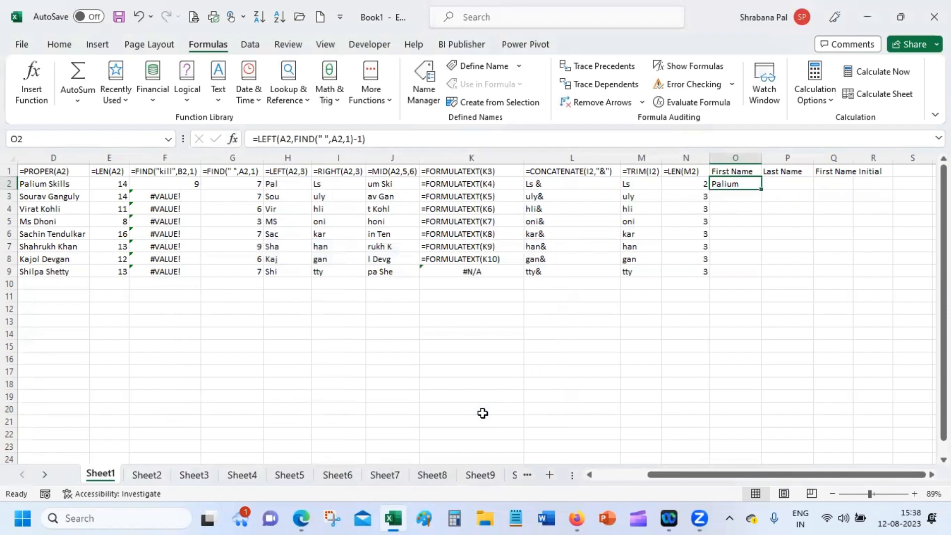
# Review the LEFT formula's Num_chars argument FIND(" ",A2,1)-1 without changing it.
pyautogui.click(234, 140)
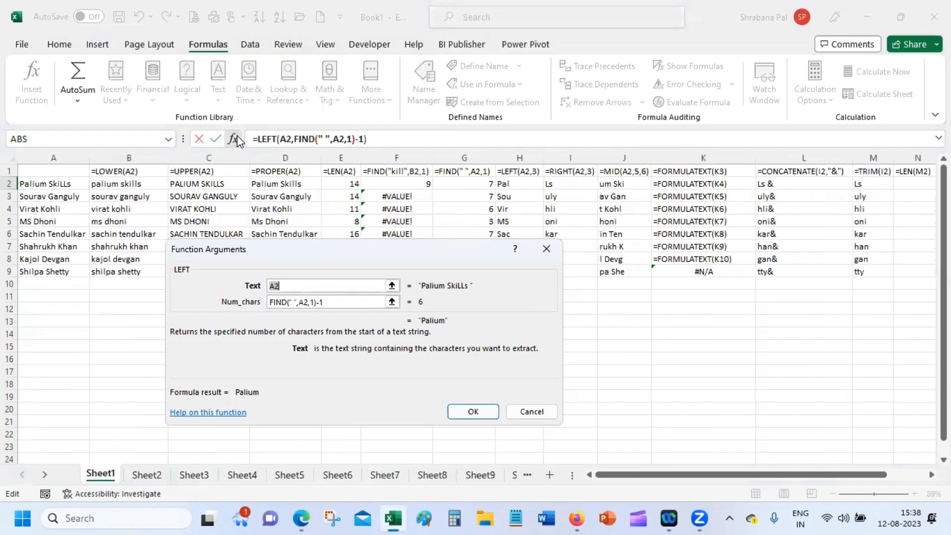
pyautogui.click(340, 302)
pyautogui.click(317, 303)
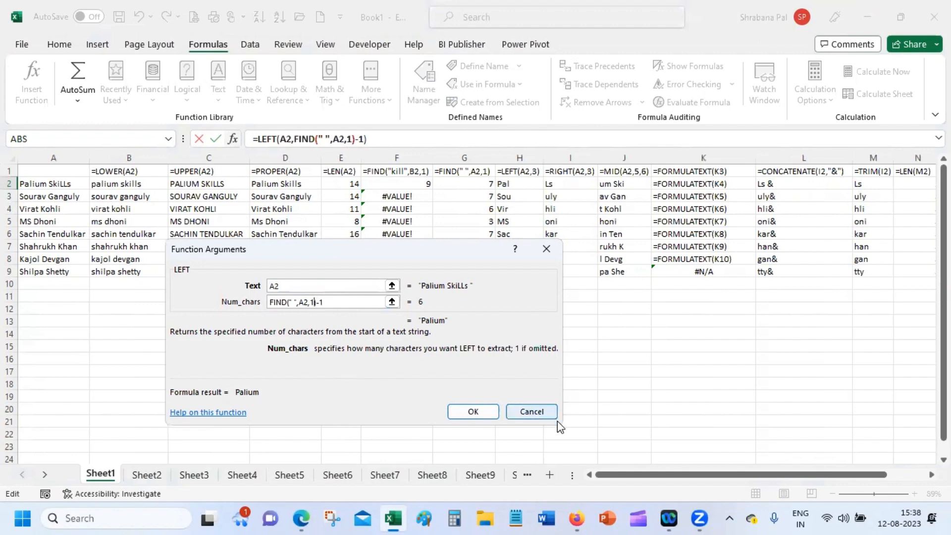
pyautogui.press('Return')
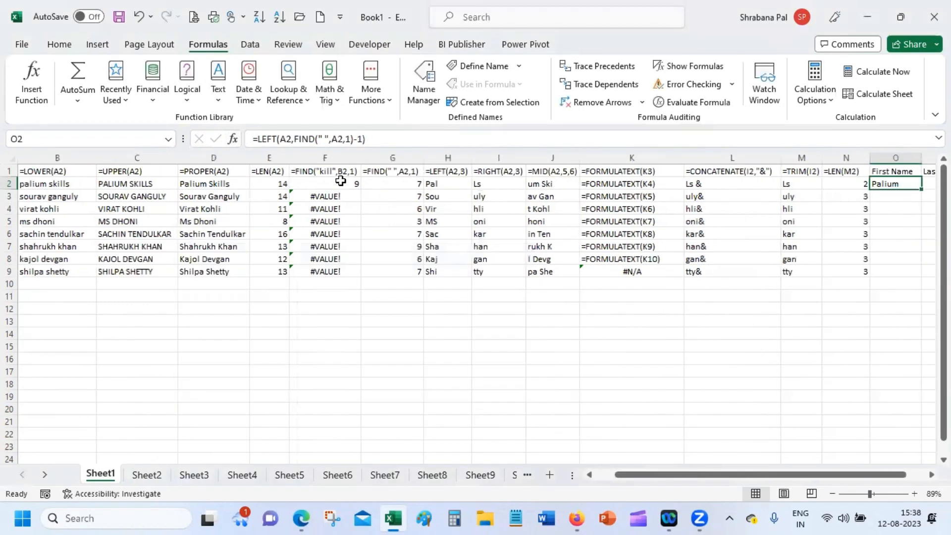
pyautogui.click(313, 181)
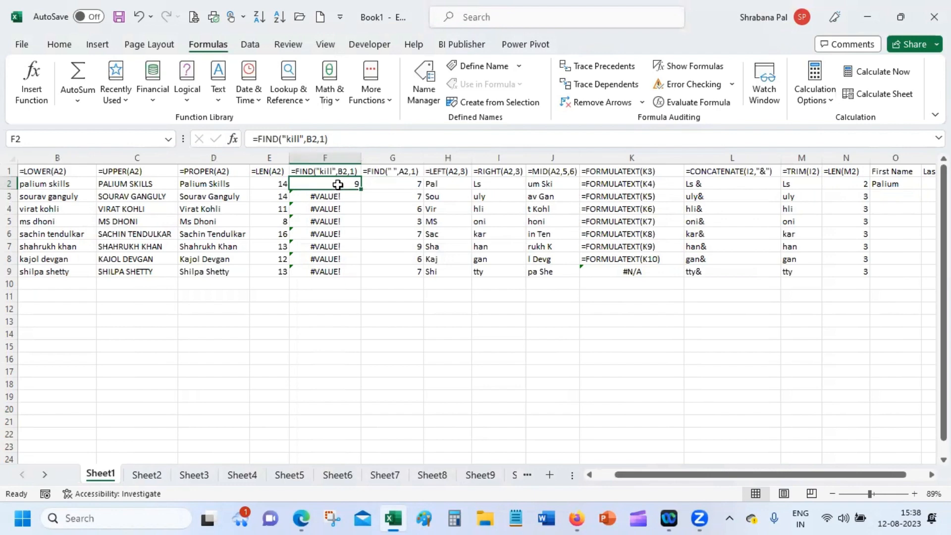
# Change F2 to =FIND("i",B2,1) and fill it down through F9.
pyautogui.click(302, 139)
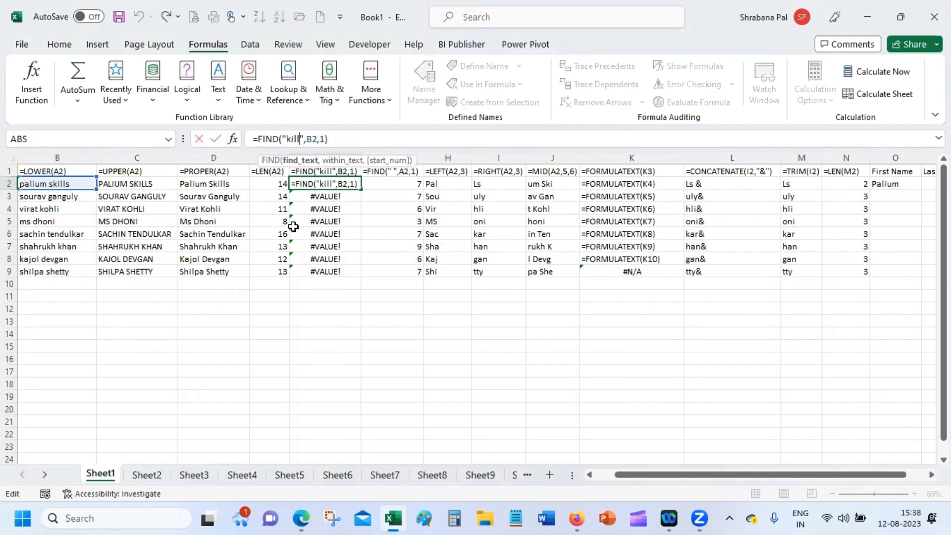
pyautogui.press('BackSpace')
pyautogui.press('BackSpace')
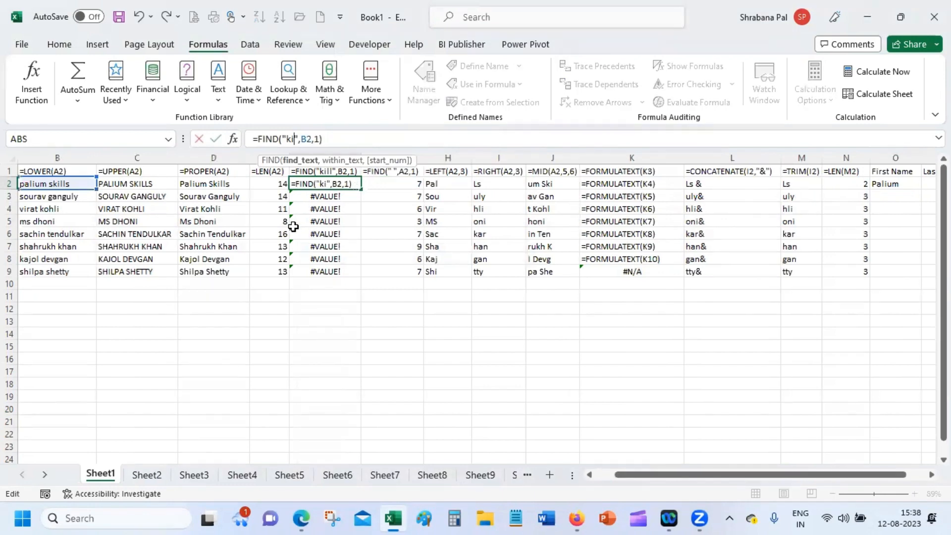
pyautogui.click(291, 141)
pyautogui.press('BackSpace')
pyautogui.press('Return')
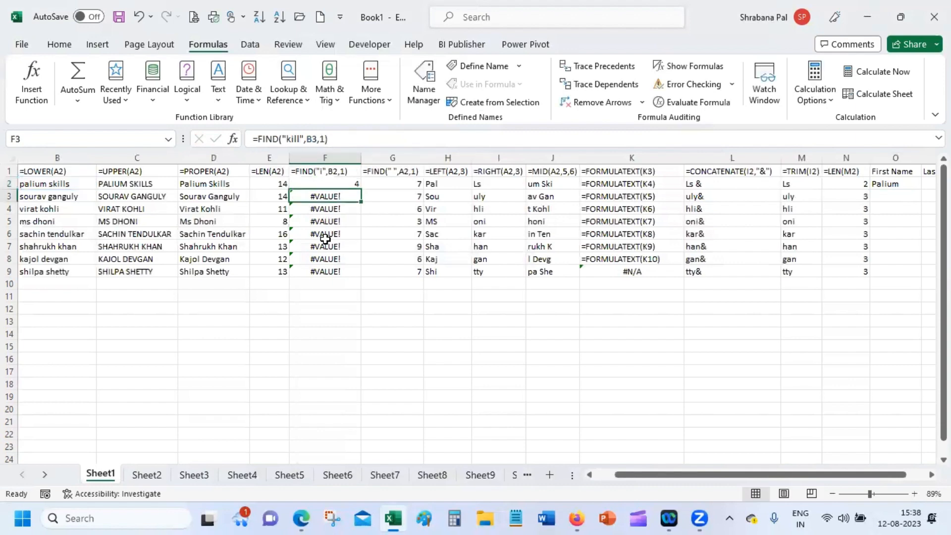
pyautogui.click(345, 184)
pyautogui.moveTo(360, 190); pyautogui.dragTo(361, 277)
pyautogui.click(374, 345)
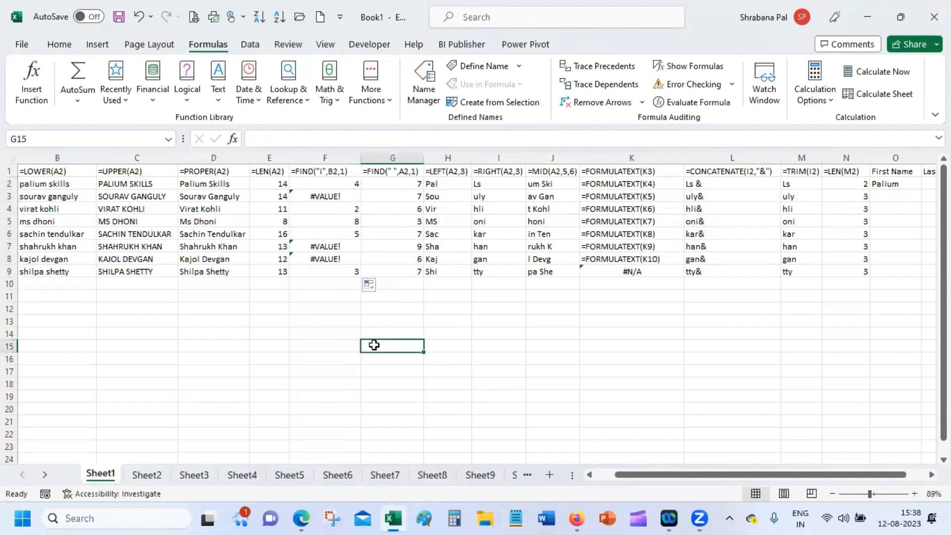
# Fill the first-name formula from O2 down to O9 and check O3's arguments.
pyautogui.click(880, 185)
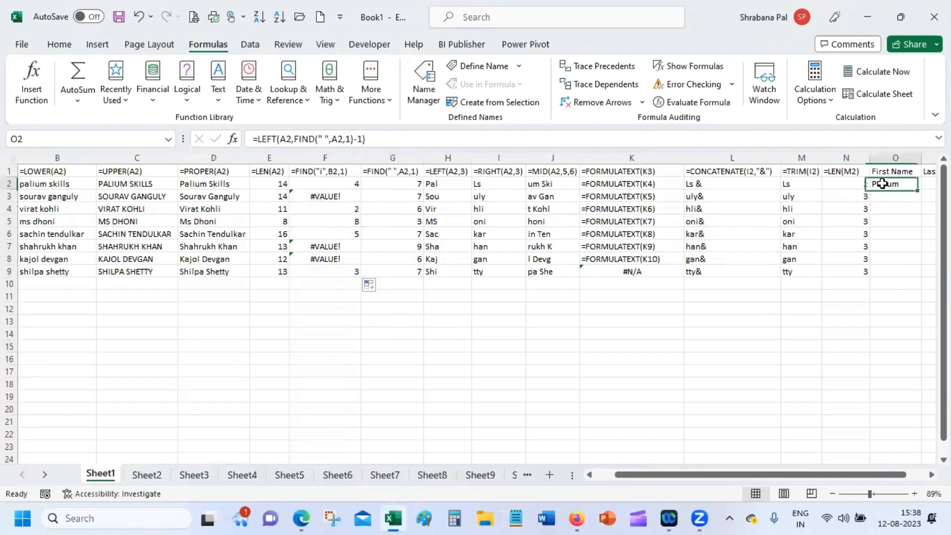
pyautogui.moveTo(920, 189); pyautogui.dragTo(917, 279)
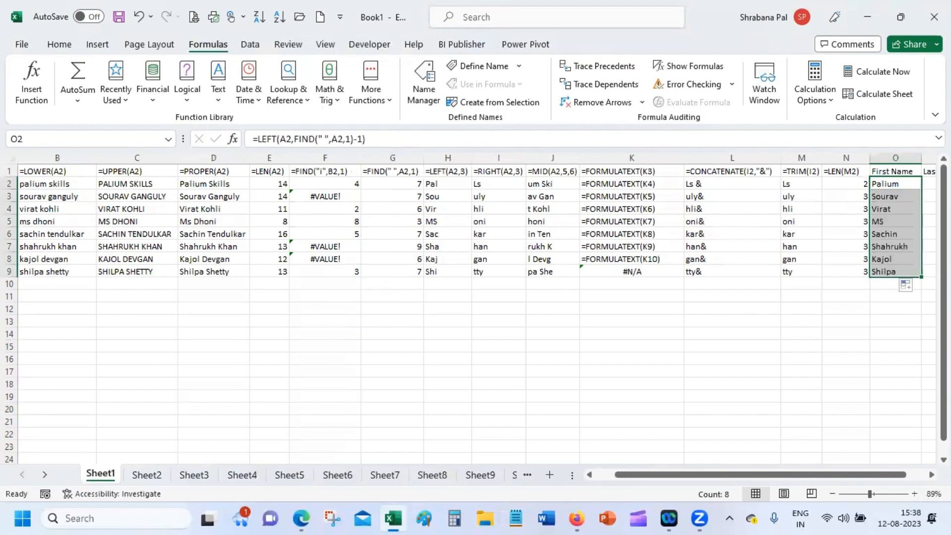
pyautogui.hscroll(3, 475, 297)
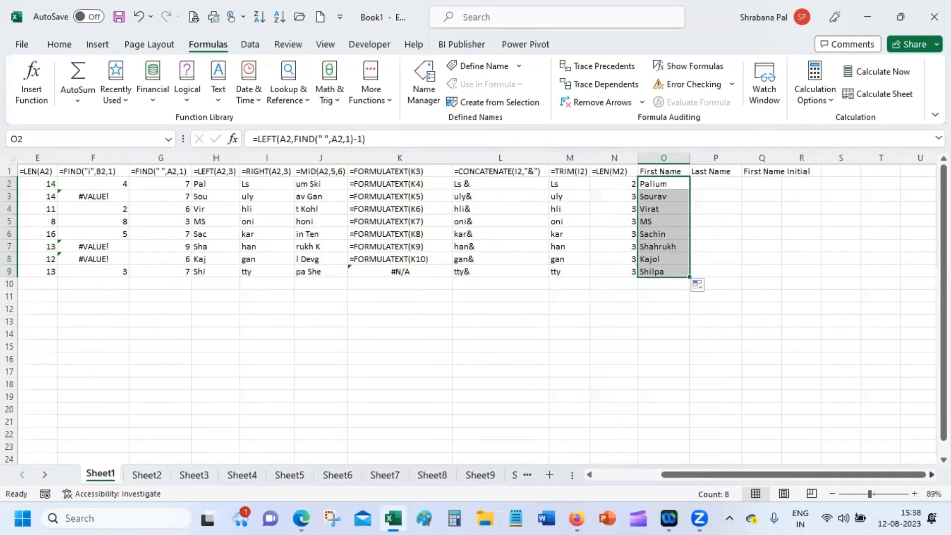
pyautogui.click(662, 194)
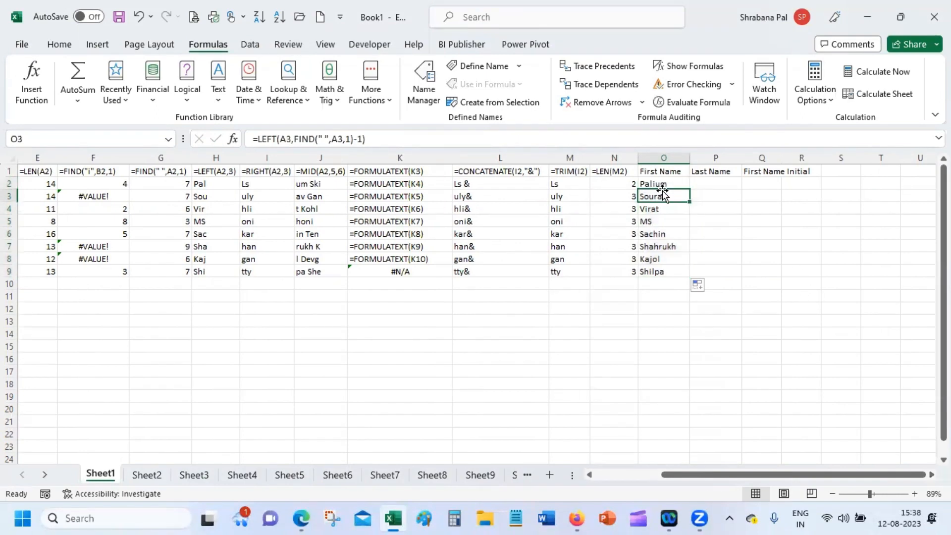
pyautogui.click(234, 141)
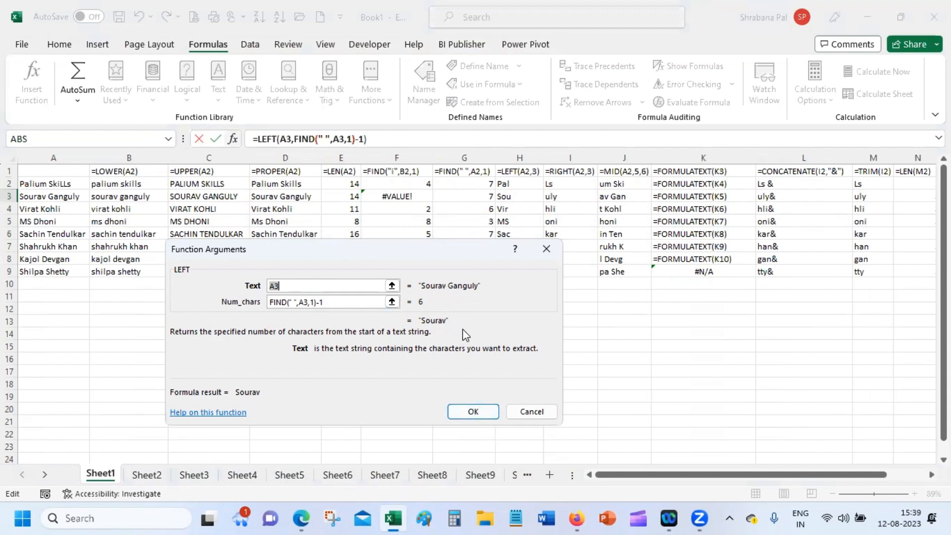
pyautogui.click(473, 411)
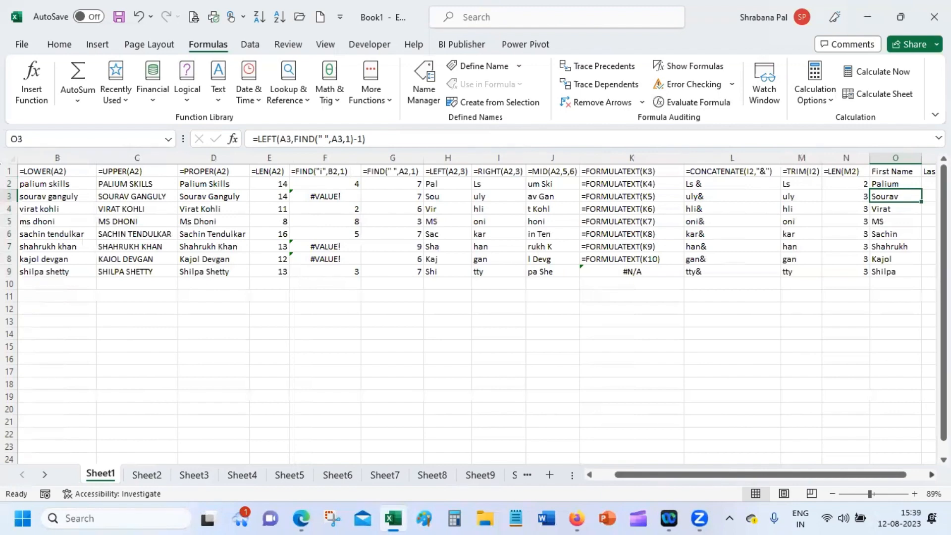
# Select P2 under Last Name and switch to the Google Meet window in Firefox.
pyautogui.hscroll(3, 475, 307)
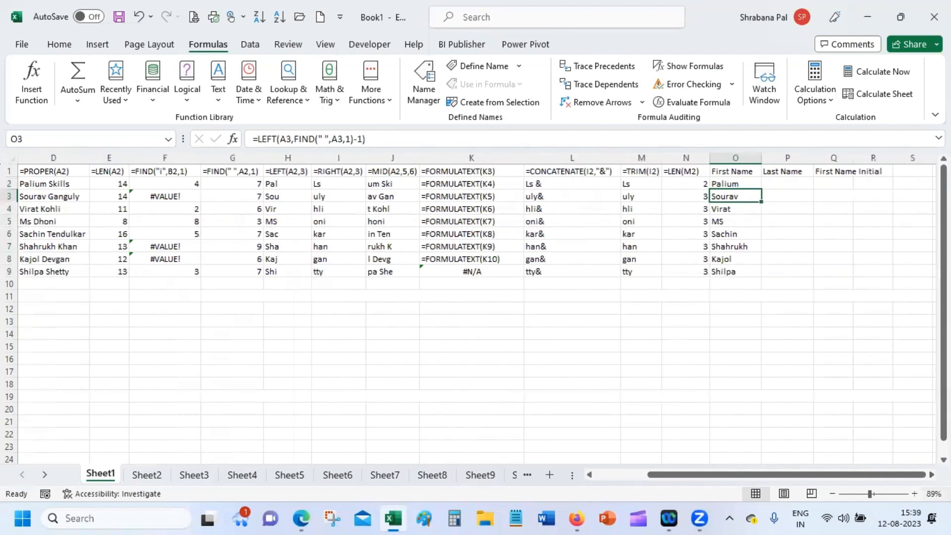
pyautogui.click(788, 233)
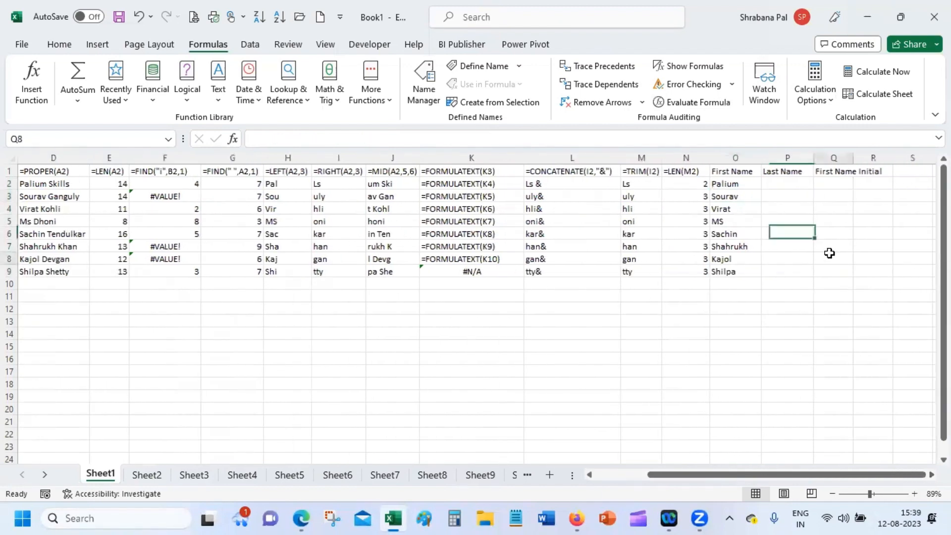
pyautogui.click(828, 256)
pyautogui.click(768, 182)
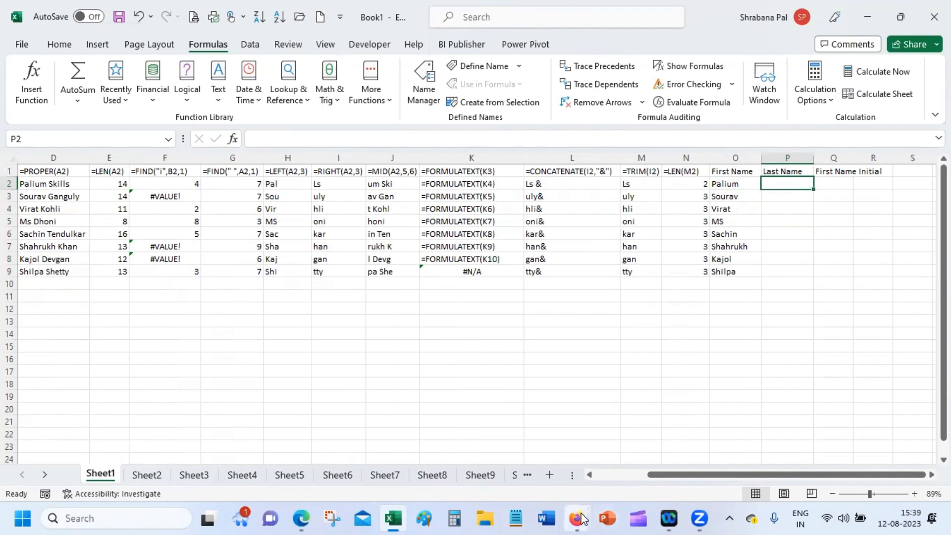
pyautogui.moveTo(583, 518)
pyautogui.click(470, 447)
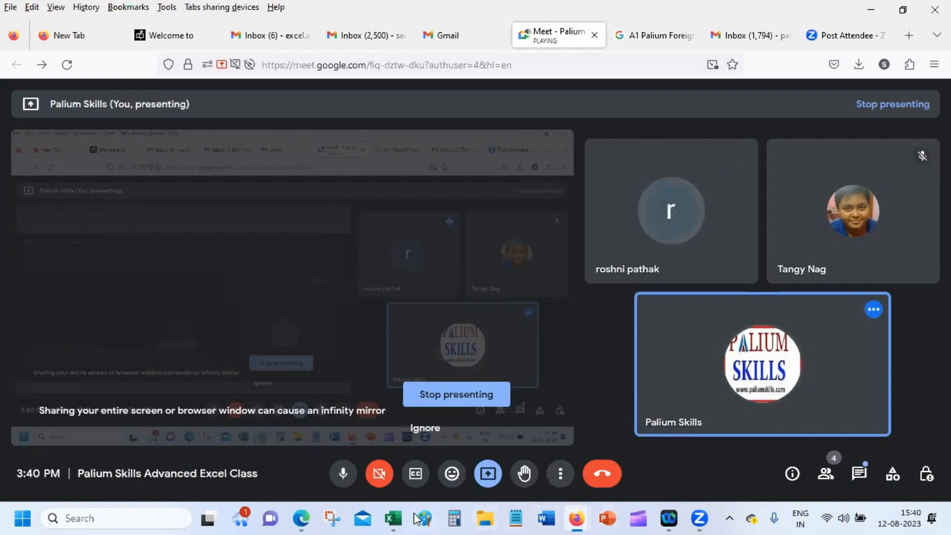
# Switch back from the Meet window to the Excel name table via the taskbar.
pyautogui.click(393, 518)
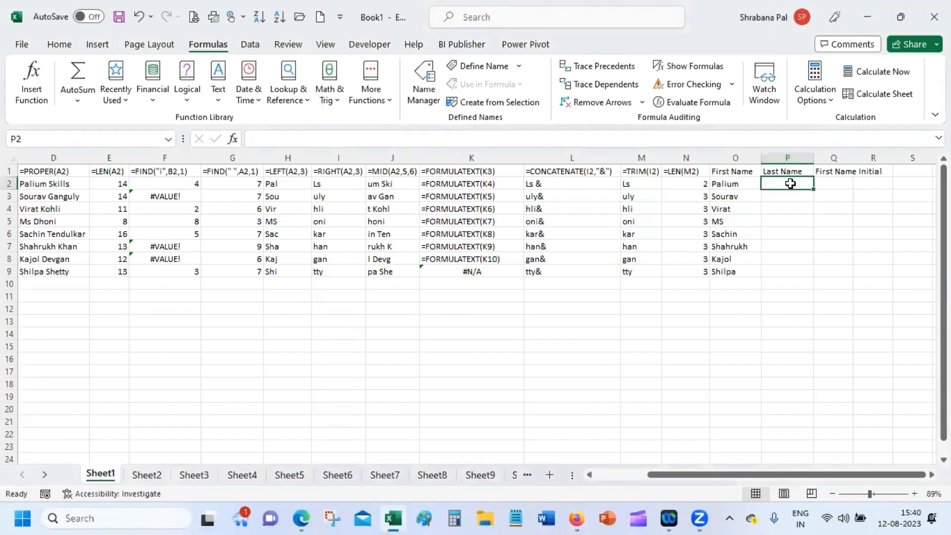
# After checking O2's first-name formula, begin =RIGHT(D2, in P2 and open its Function Arguments.
pyautogui.click(577, 518)
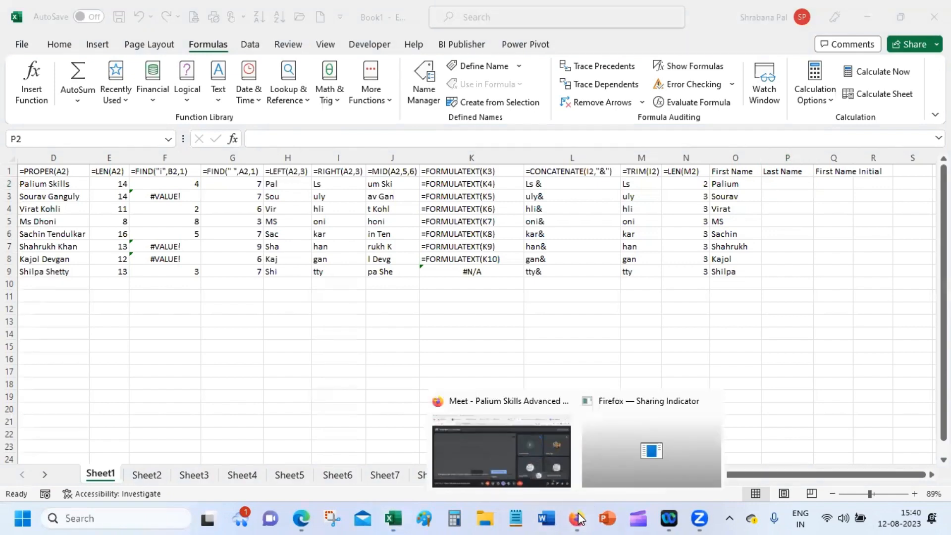
pyautogui.click(369, 242)
pyautogui.click(737, 181)
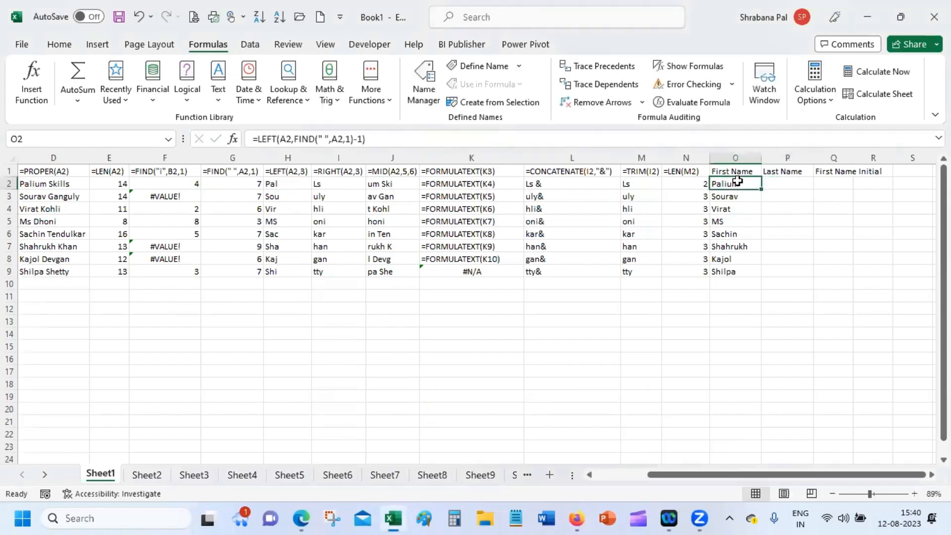
pyautogui.click(789, 183)
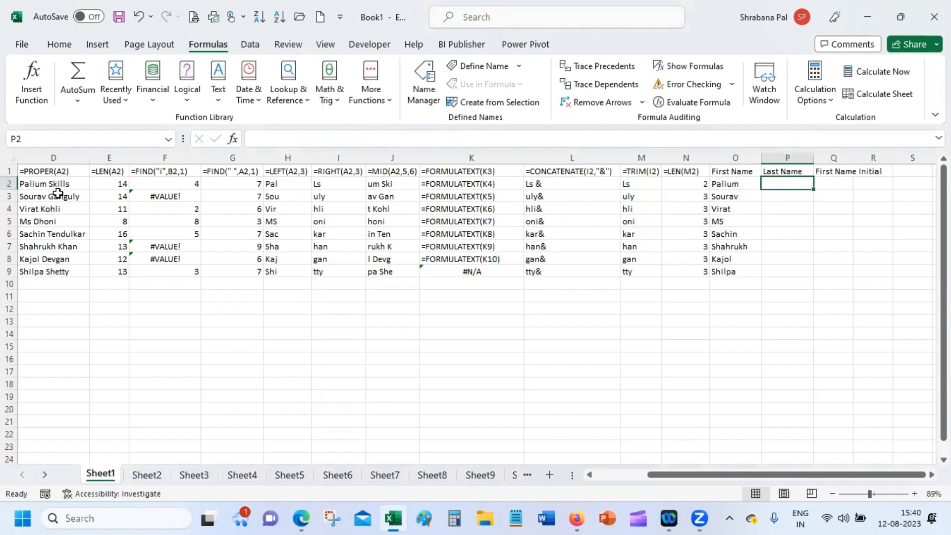
pyautogui.write('=')
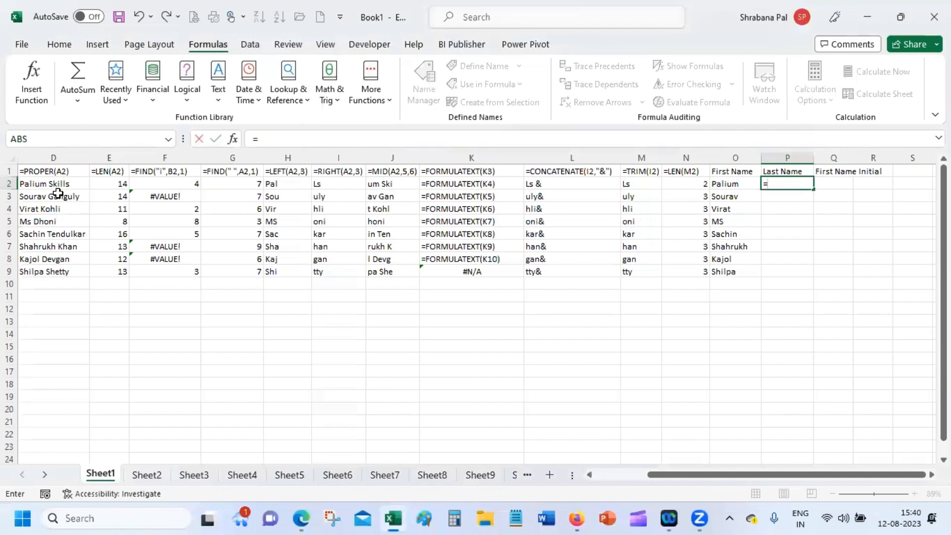
pyautogui.write('right')
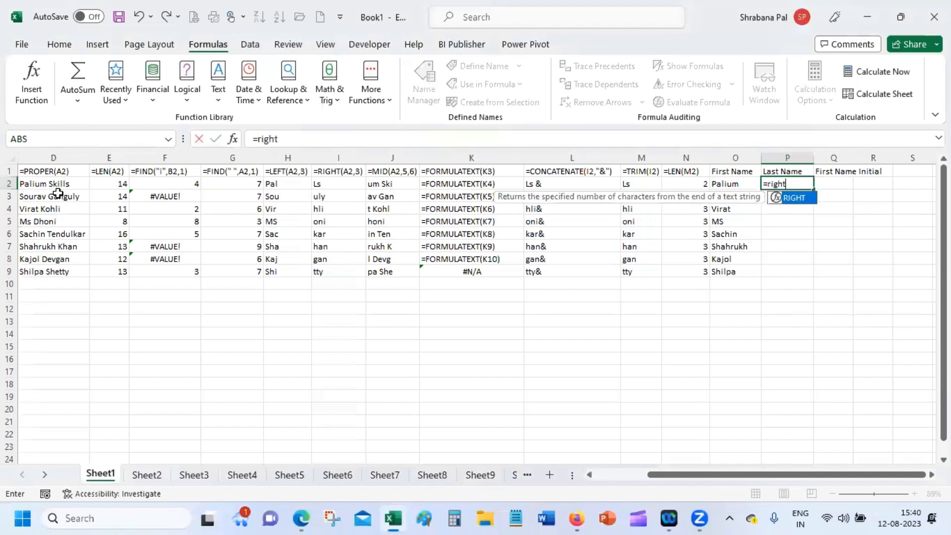
pyautogui.press('Tab')
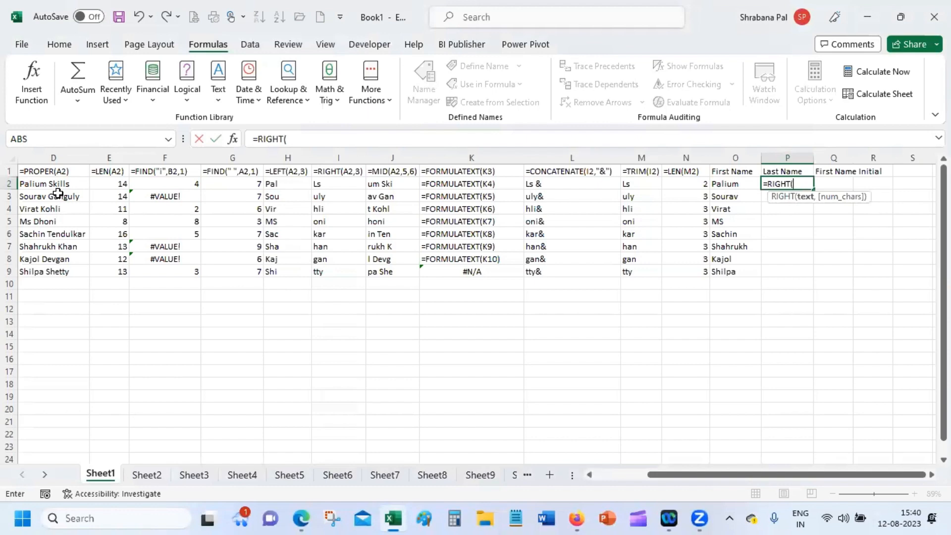
pyautogui.click(39, 184)
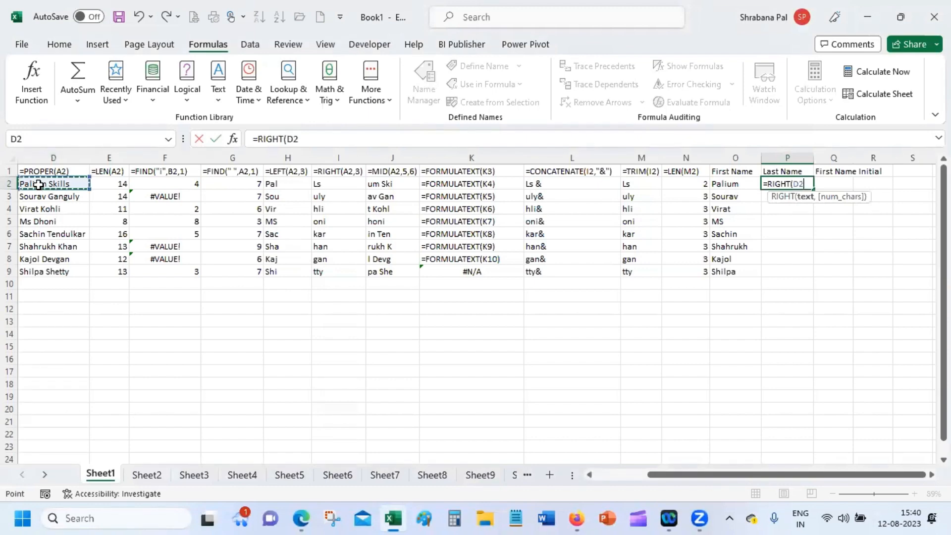
pyautogui.write(',')
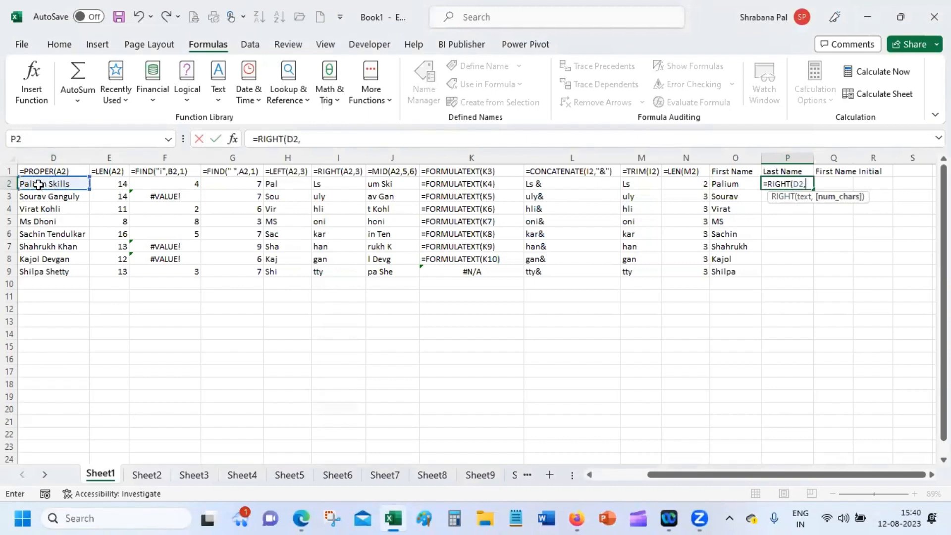
pyautogui.click(233, 139)
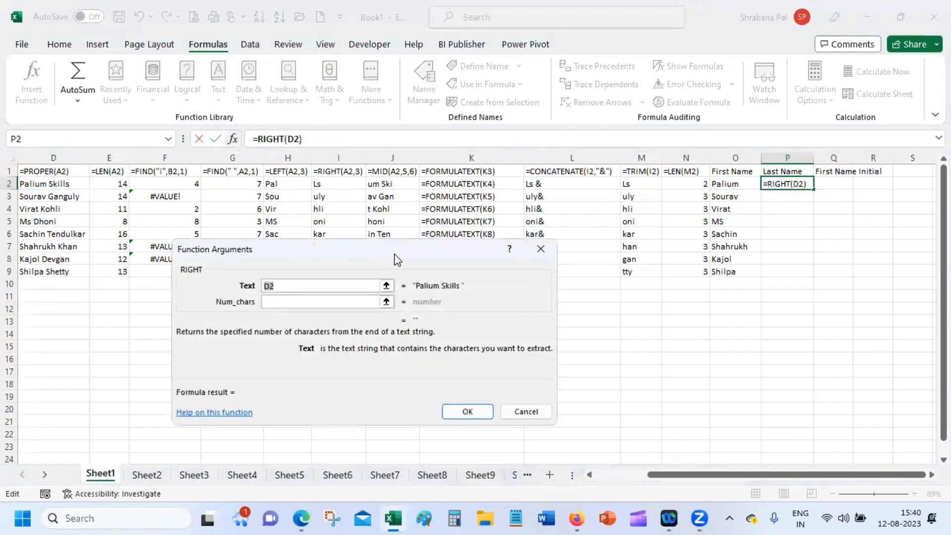
# Set the RIGHT function's Text argument to TRIM(D2).
pyautogui.moveTo(394, 254); pyautogui.dragTo(417, 288)
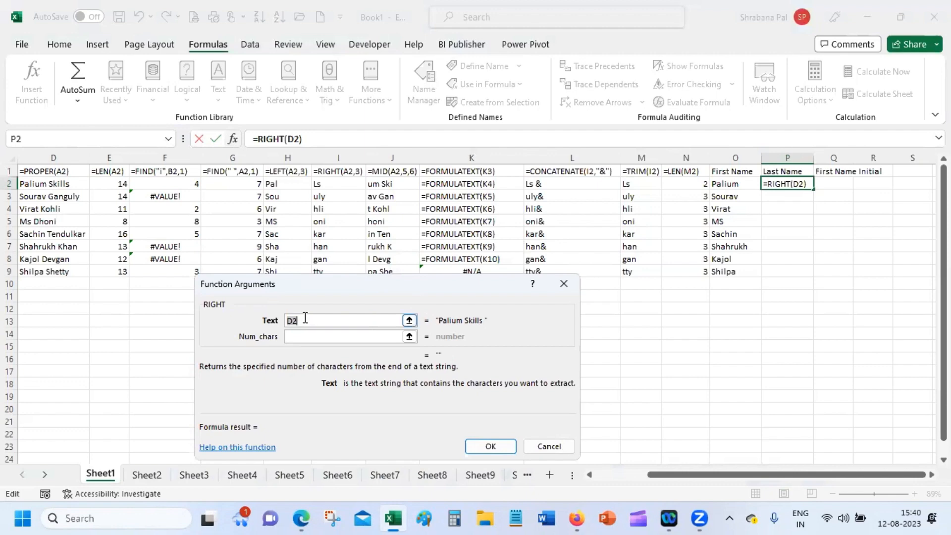
pyautogui.click(289, 320)
pyautogui.write('trim')
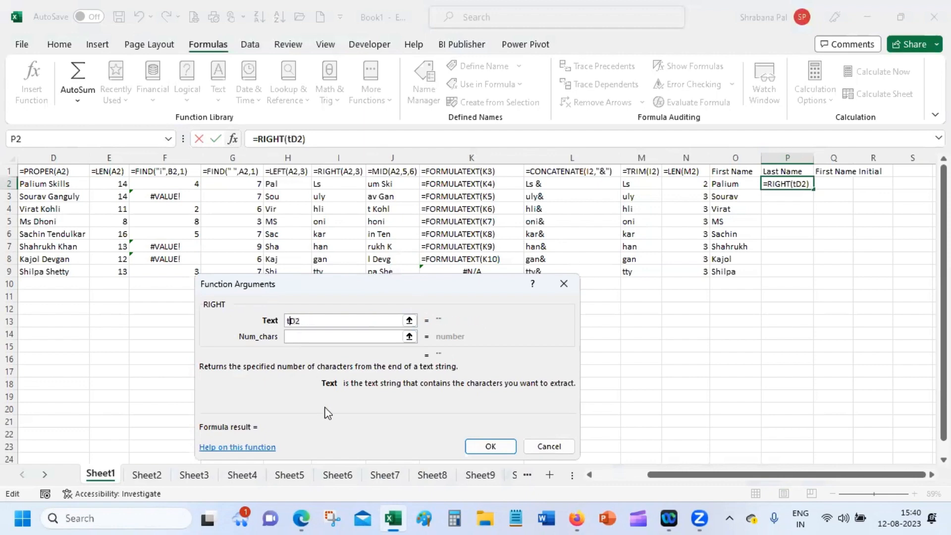
pyautogui.write('(')
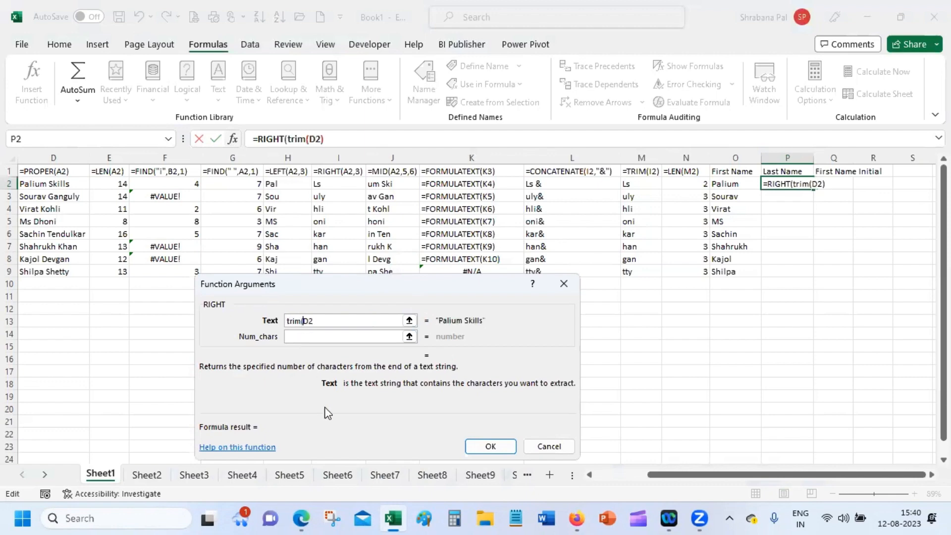
pyautogui.click(332, 323)
pyautogui.write(')')
# Set Num_chars to LEN(D2)-FIND(" ",D2,1)-1 and confirm P2's surname formula.
pyautogui.click(313, 337)
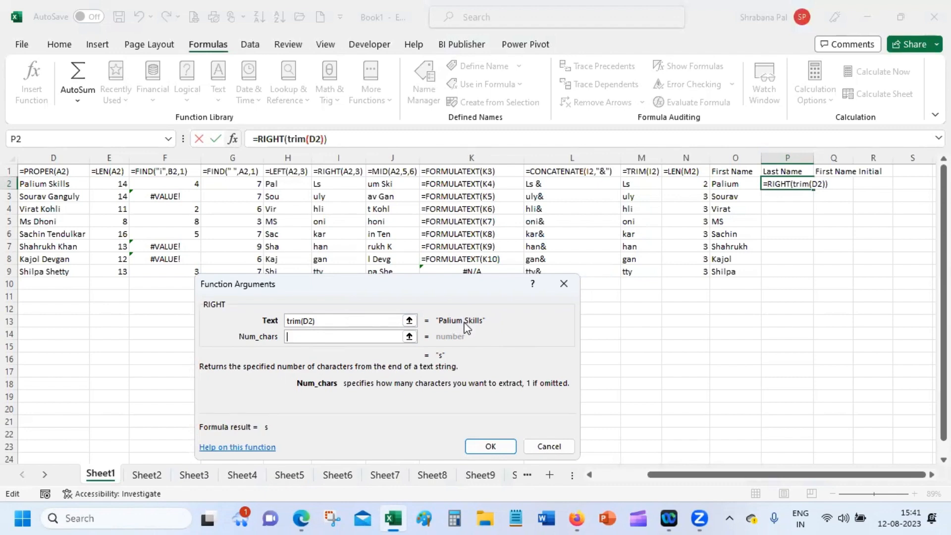
pyautogui.write('len(')
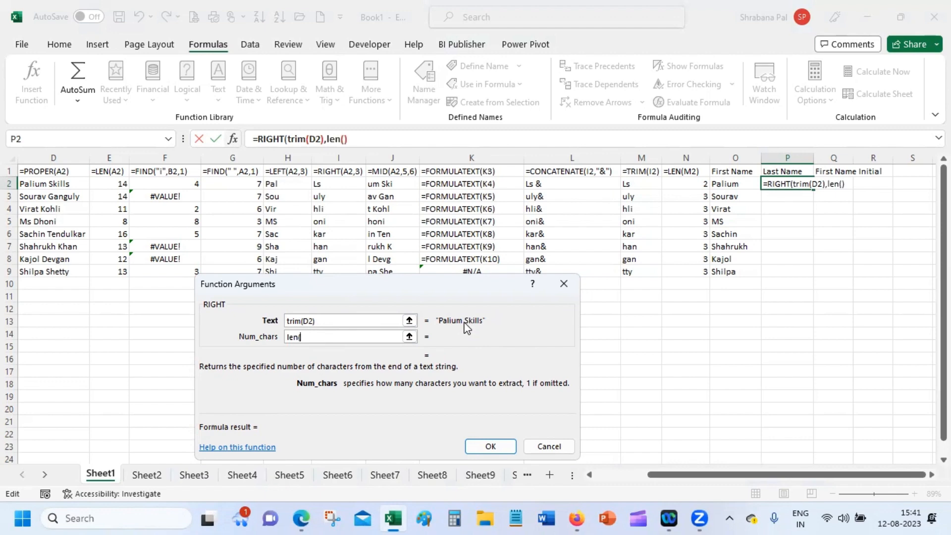
pyautogui.write('d2)')
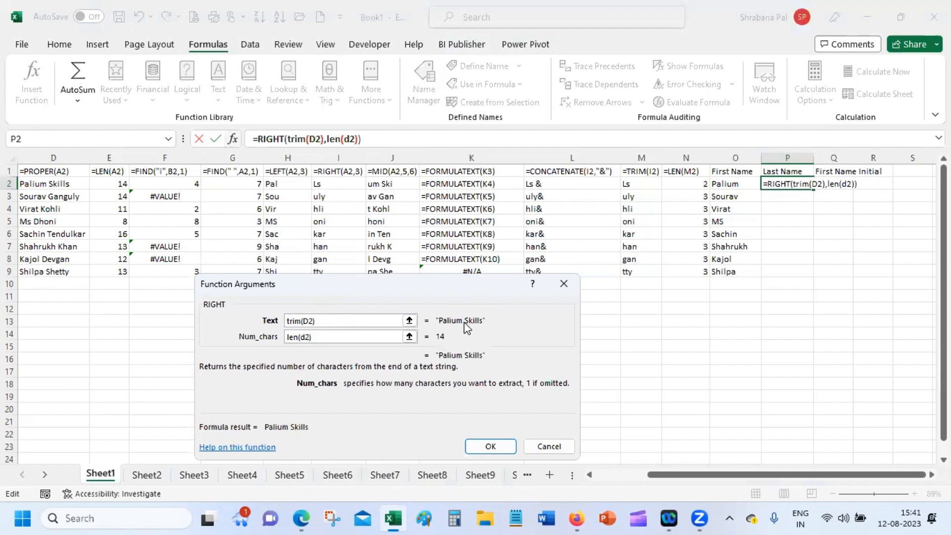
pyautogui.write('-')
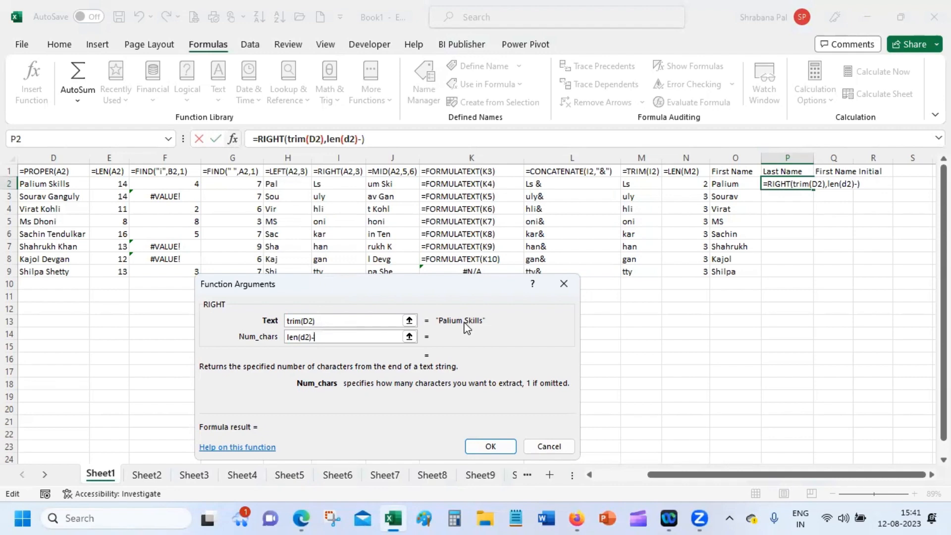
pyautogui.write('find(" "')
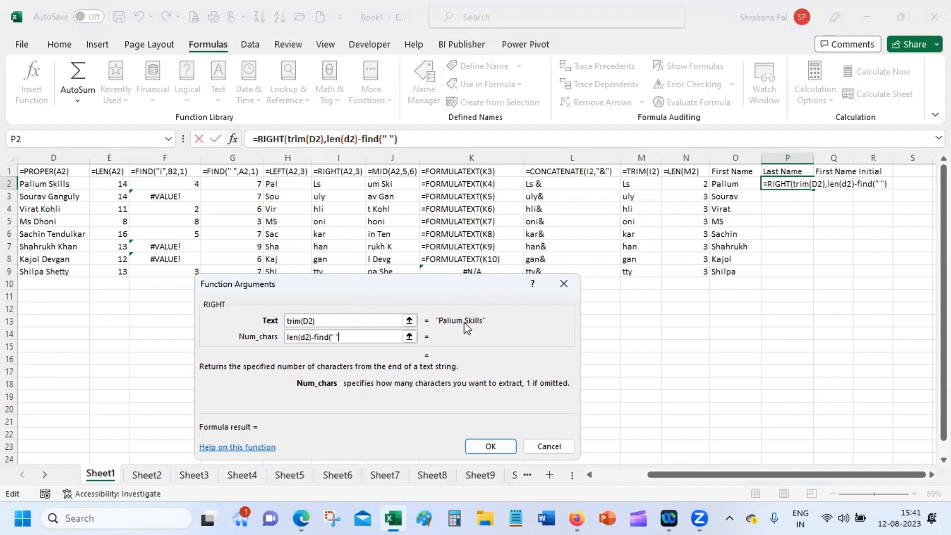
pyautogui.write(',d2,1)')
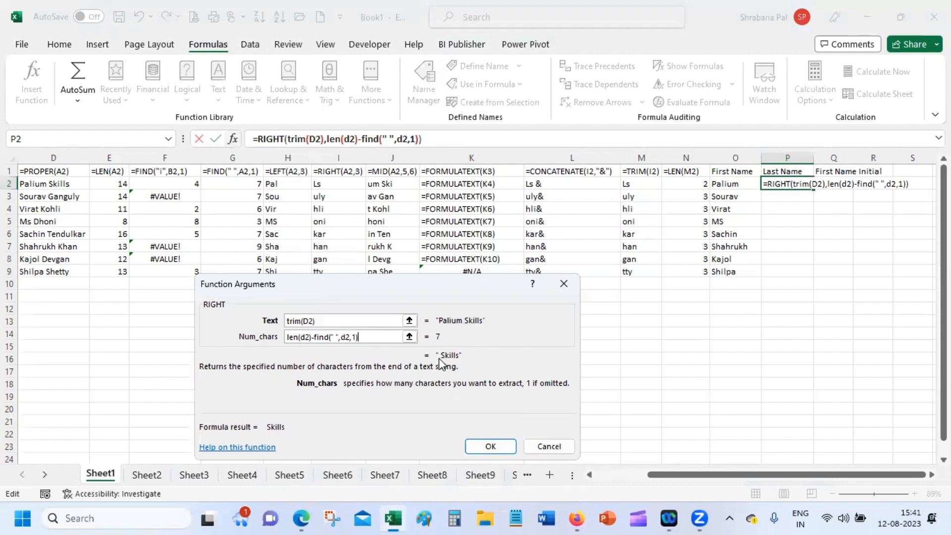
pyautogui.write('-1')
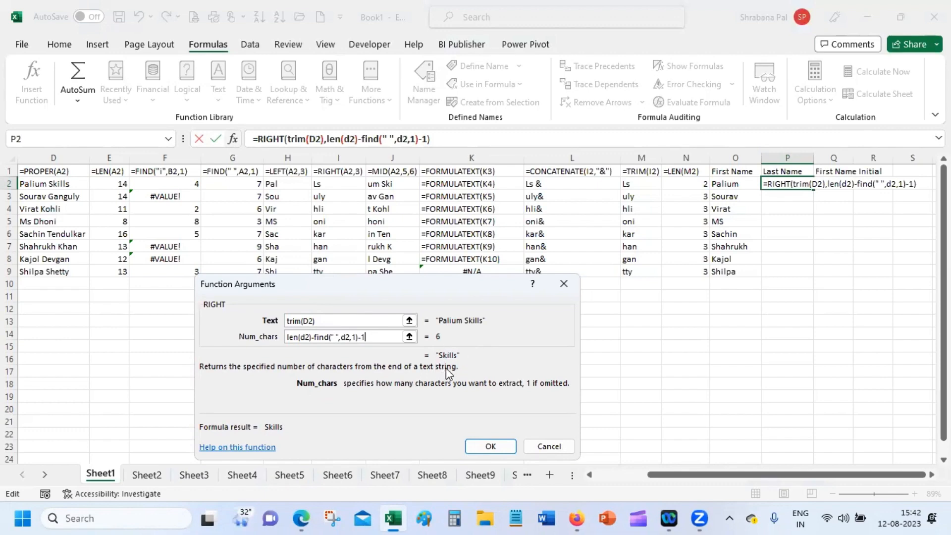
pyautogui.click(483, 447)
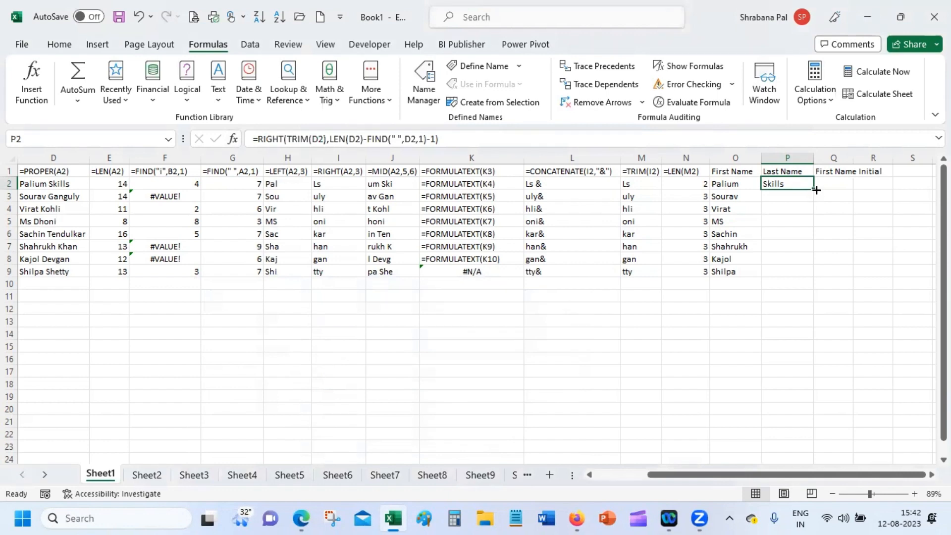
# Copy the surname formula down to row 9 and inspect P3's formula arguments.
pyautogui.moveTo(813, 189); pyautogui.dragTo(811, 275)
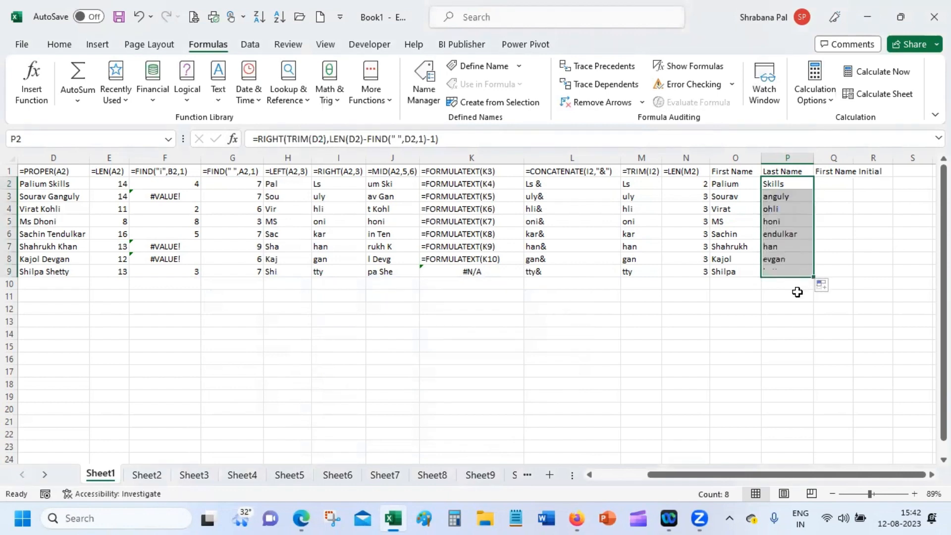
pyautogui.doubleClick(787, 196)
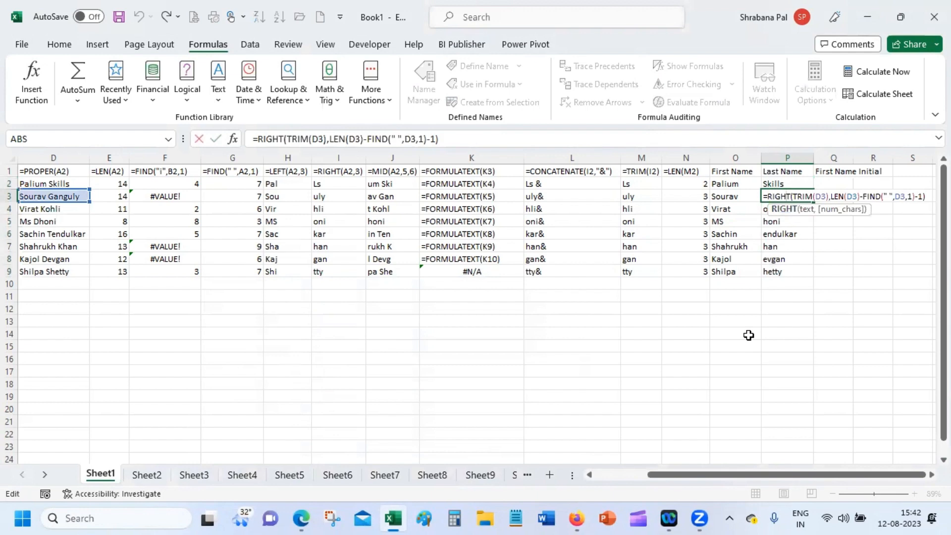
pyautogui.press('Return')
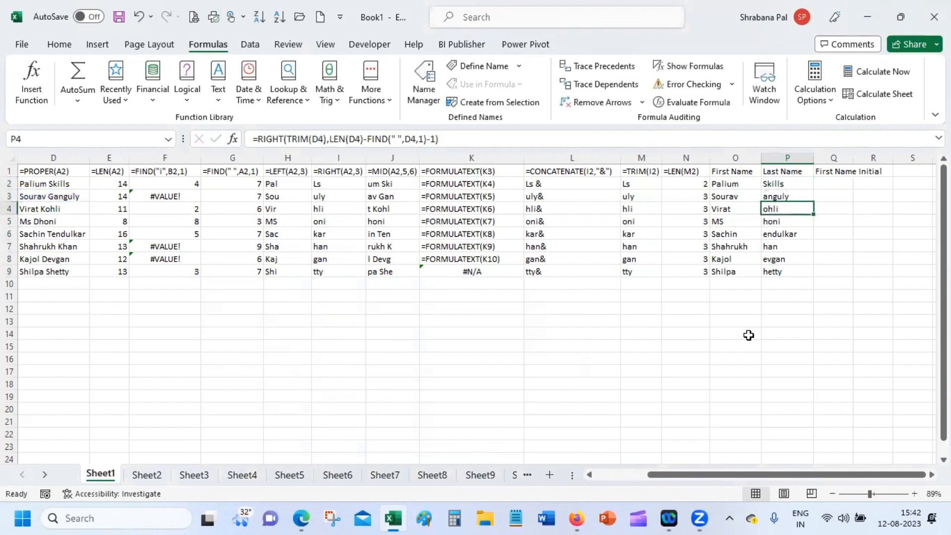
pyautogui.click(783, 195)
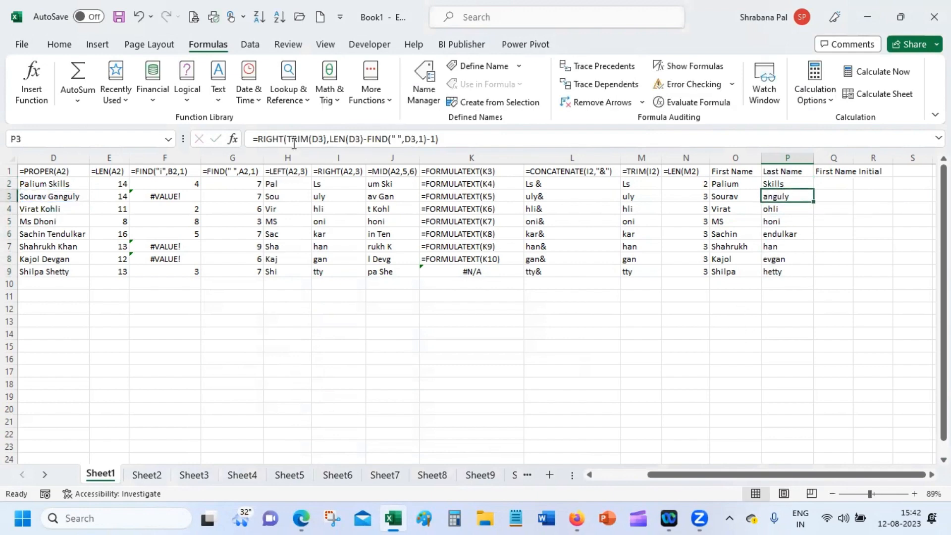
pyautogui.click(232, 140)
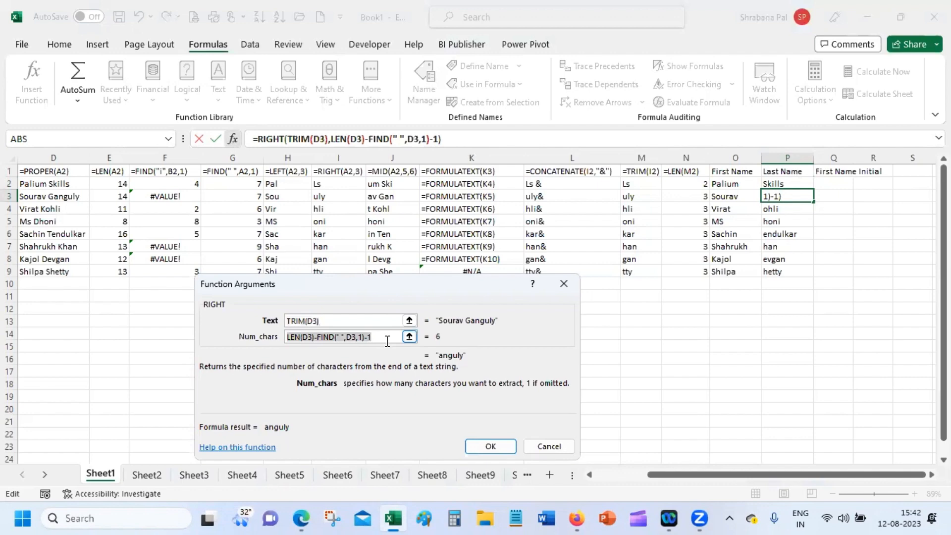
# Wrap FIND(" ",D3,1)-1 in parentheses in Num_chars so P3 returns the full surname.
pyautogui.click(317, 337)
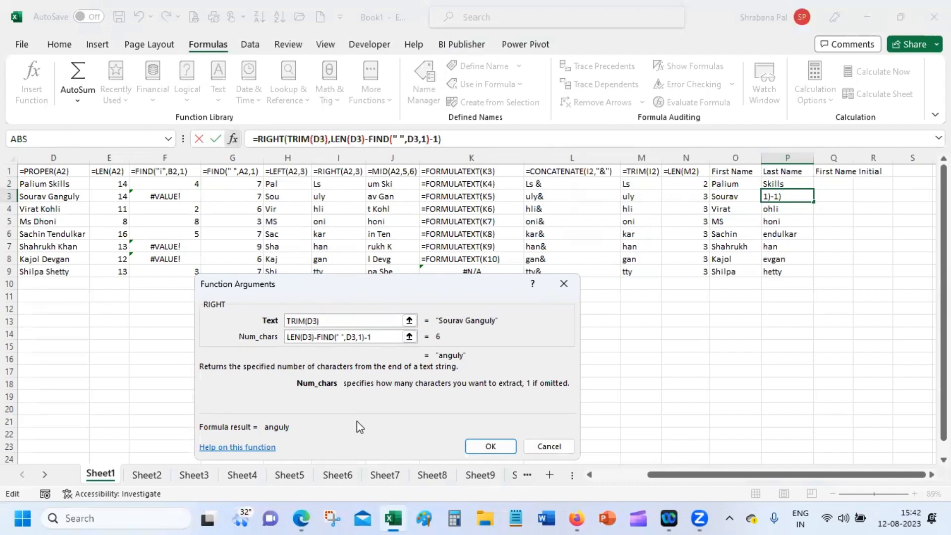
pyautogui.write('(')
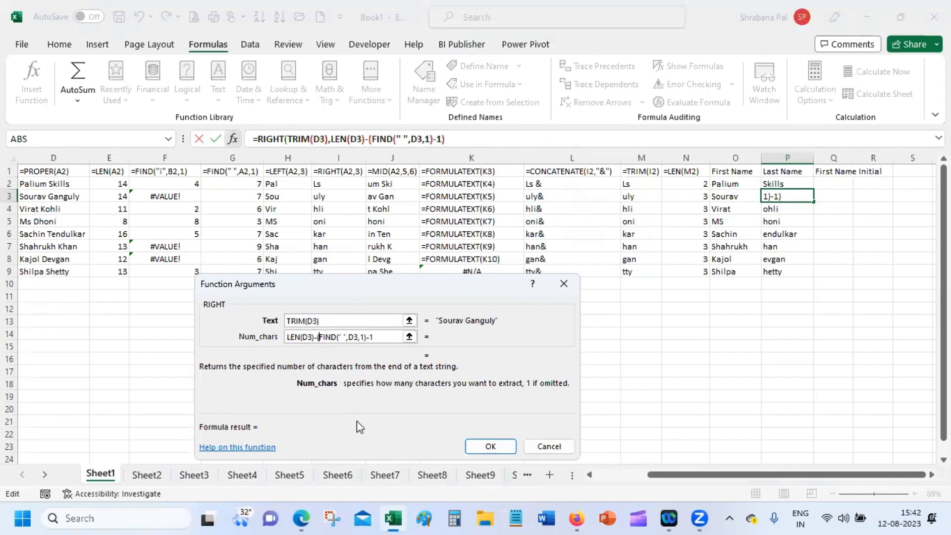
pyautogui.click(389, 337)
pyautogui.write(')')
pyautogui.write('-1')
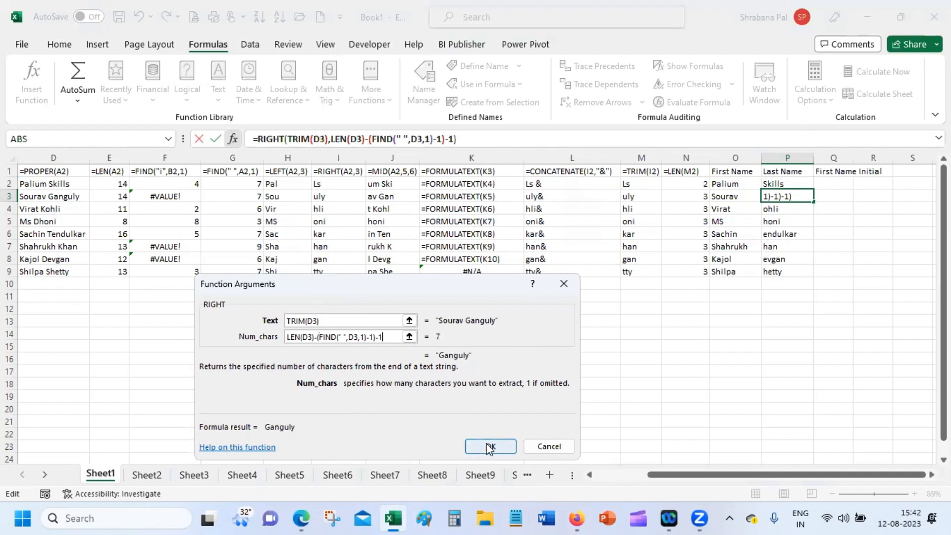
pyautogui.click(374, 337)
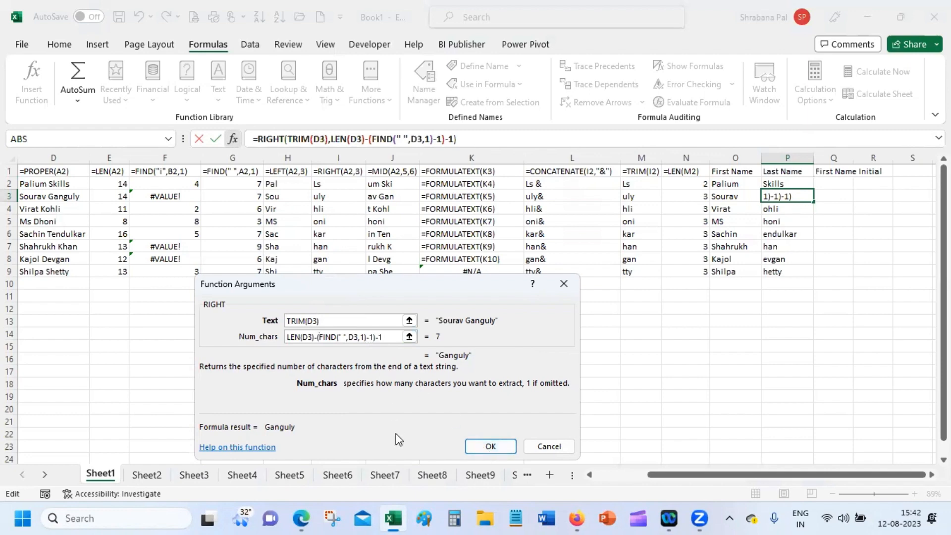
pyautogui.press('BackSpace')
pyautogui.press('BackSpace')
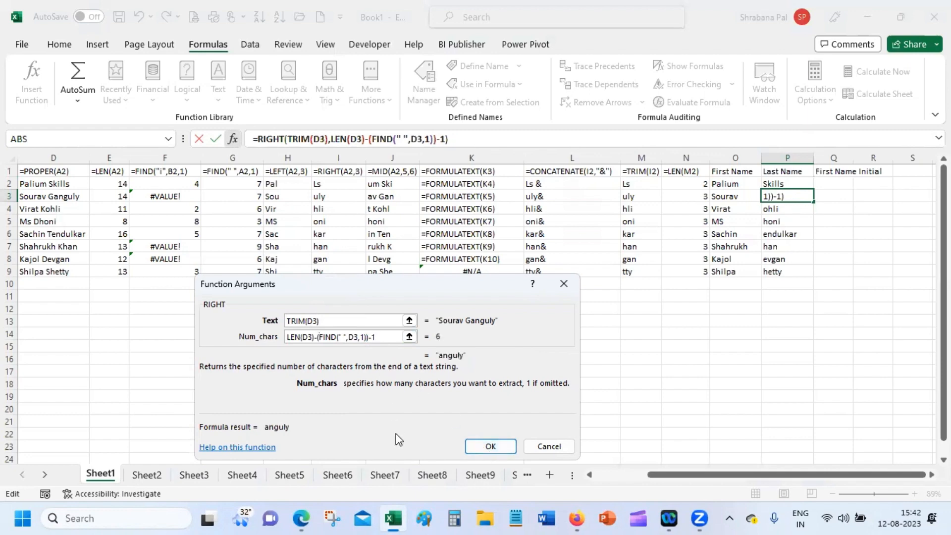
pyautogui.write('-1')
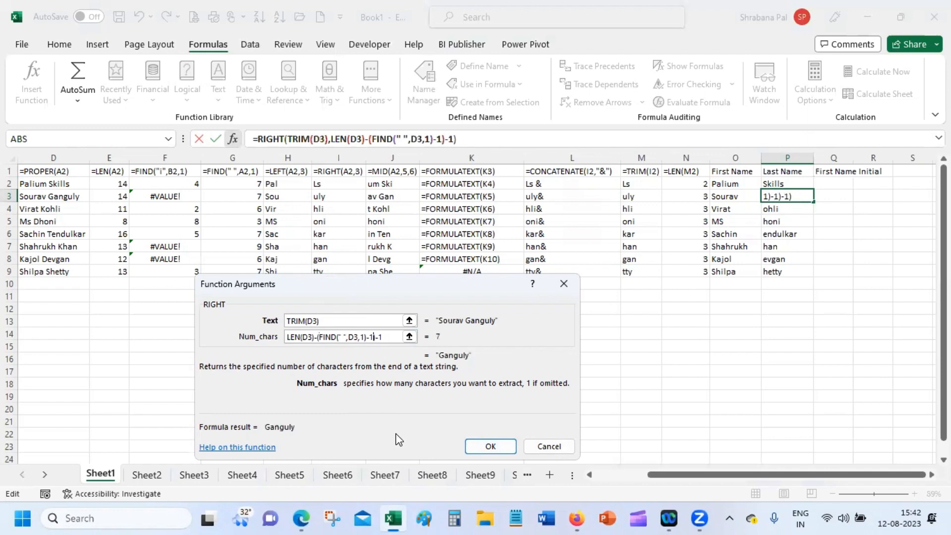
pyautogui.click(490, 446)
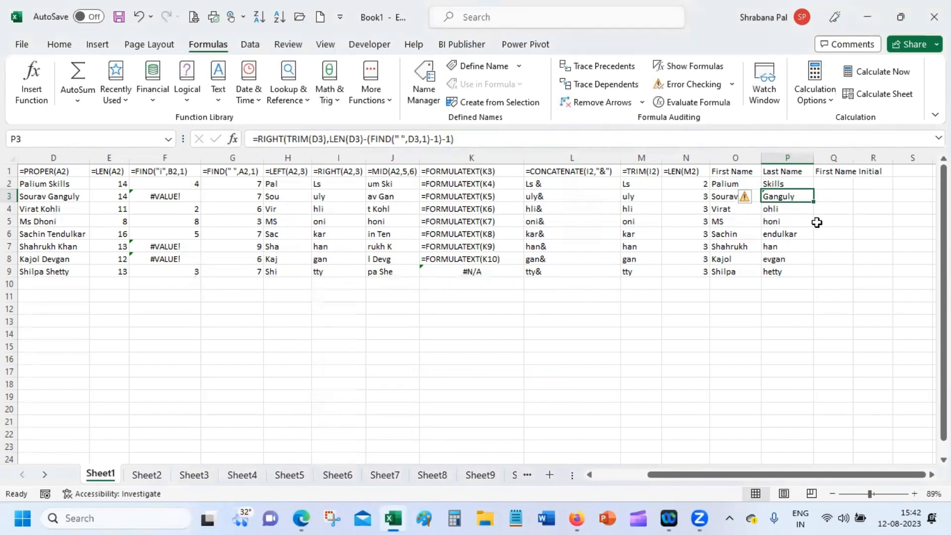
# Fill the surname formula down to row 9 and type a new full name in D10.
pyautogui.doubleClick(813, 202)
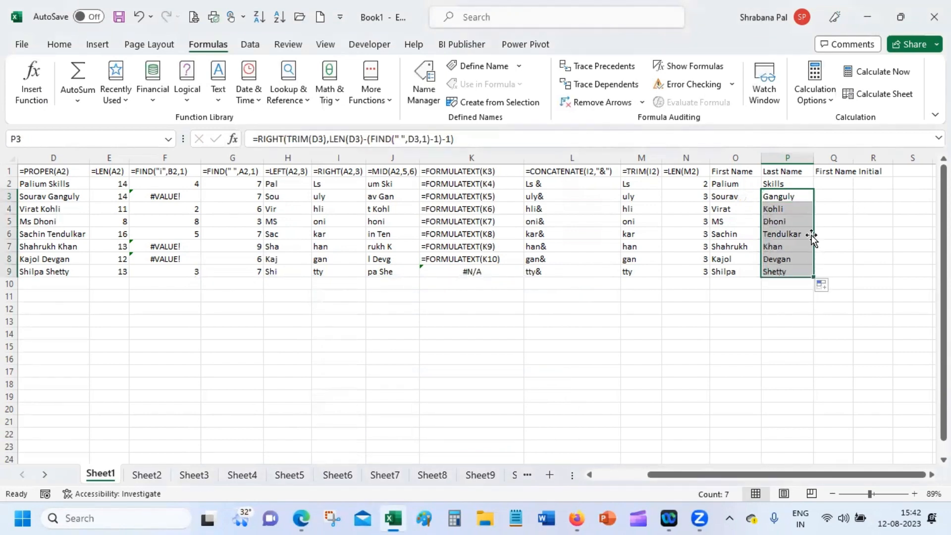
pyautogui.doubleClick(56, 282)
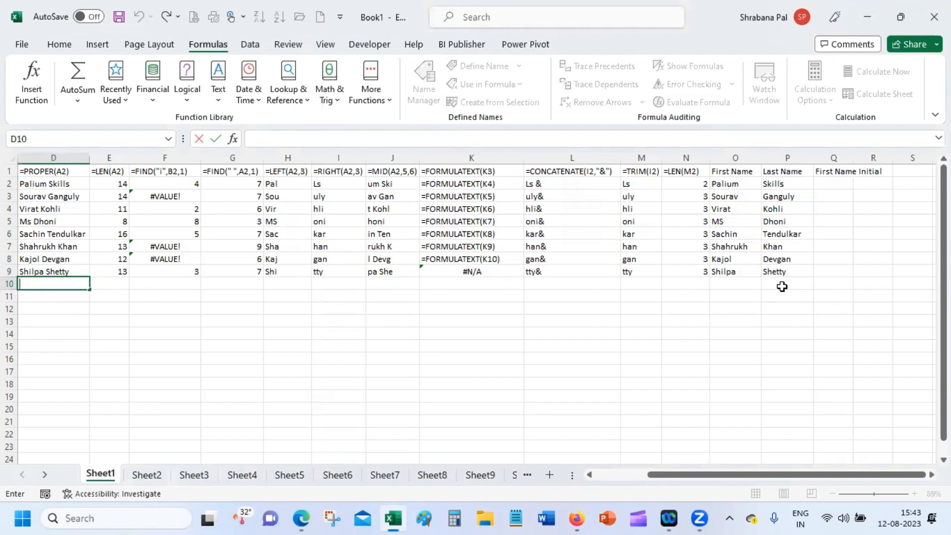
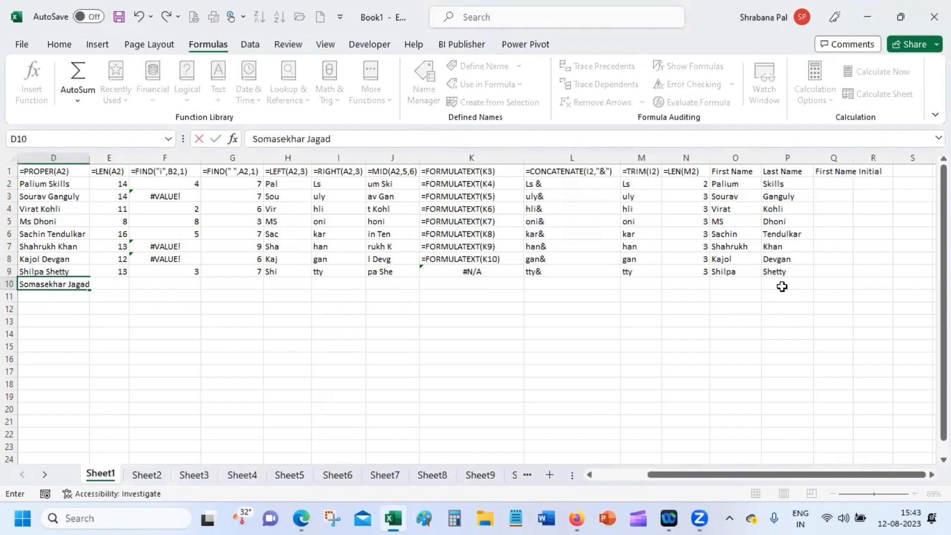
pyautogui.press('Return')
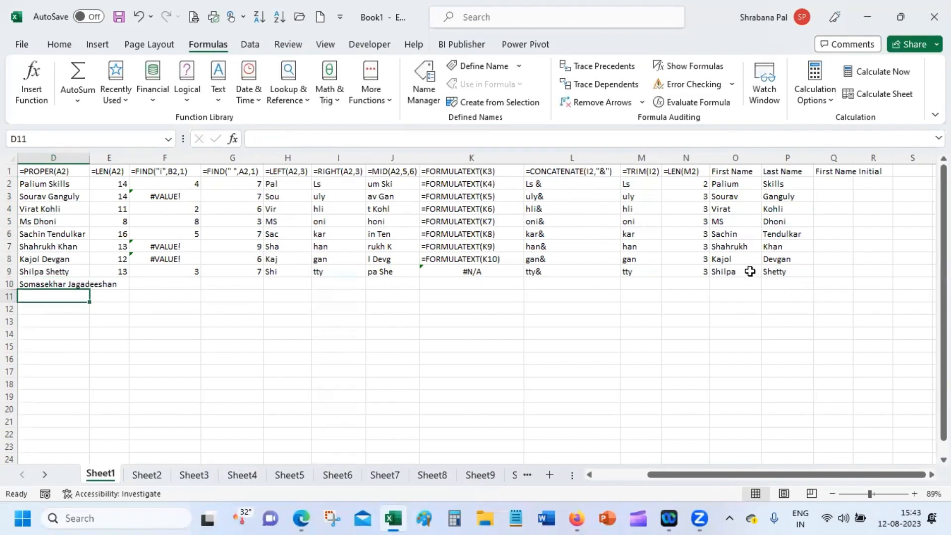
# Move the new full name from D10 into A10.
pyautogui.moveTo(749, 271); pyautogui.dragTo(813, 292)
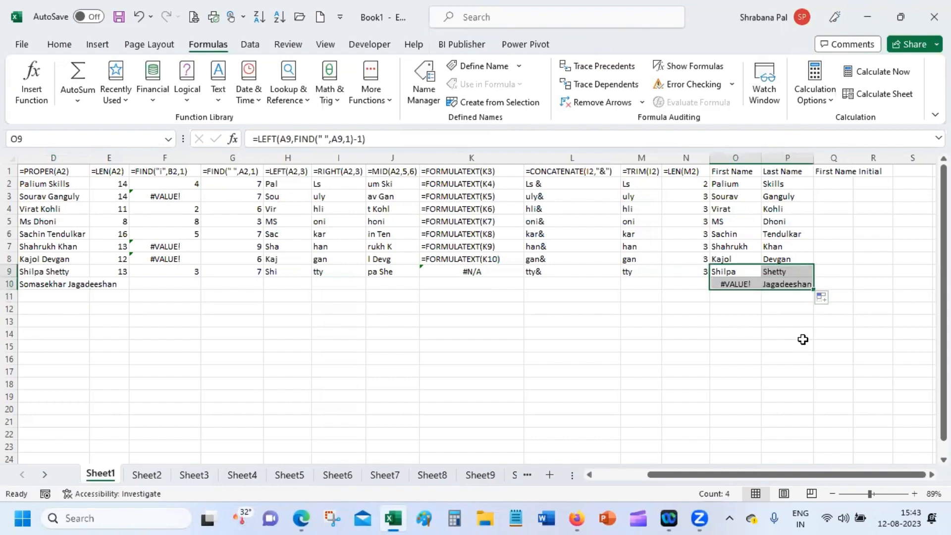
pyautogui.click(739, 269)
pyautogui.click(40, 283)
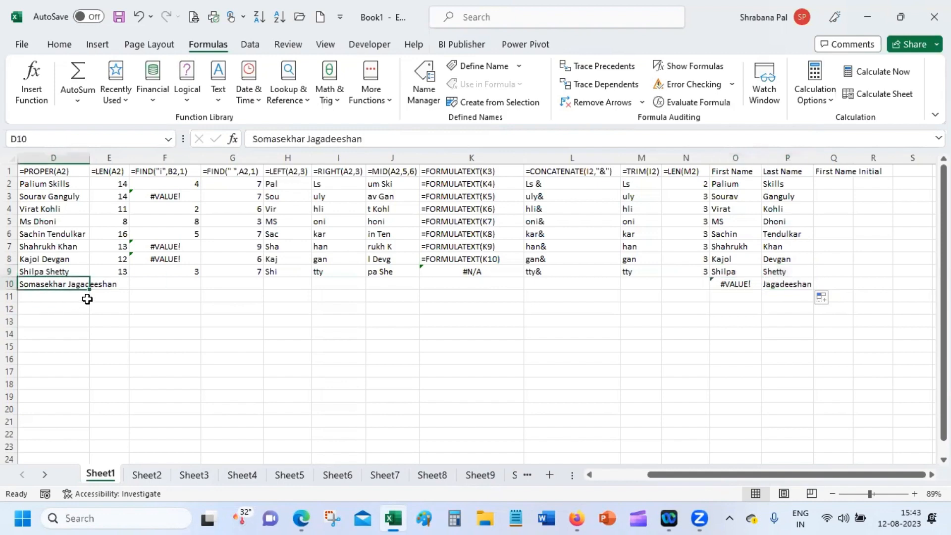
pyautogui.moveTo(671, 476); pyautogui.dragTo(577, 481)
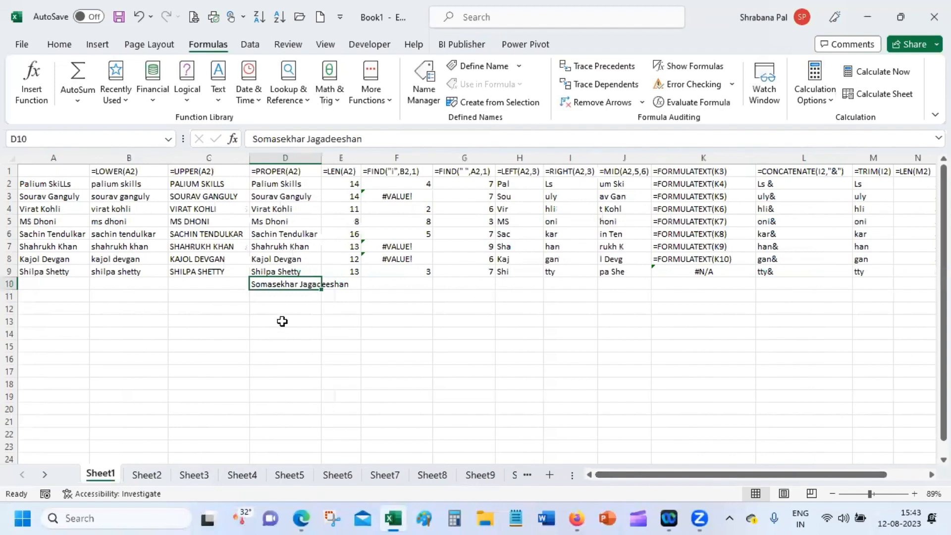
pyautogui.hotkey('ctrl', 'c')
pyautogui.click(71, 283)
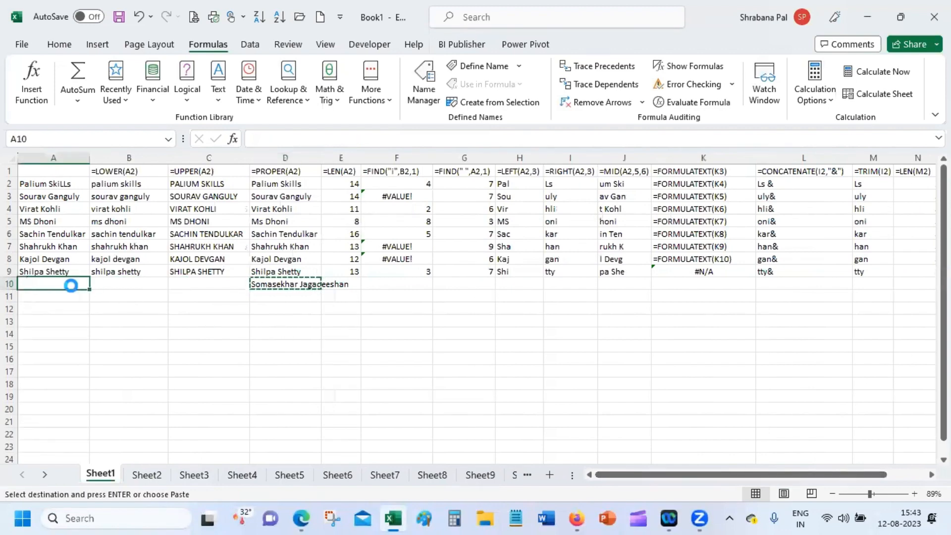
pyautogui.hotkey('ctrl', 'v')
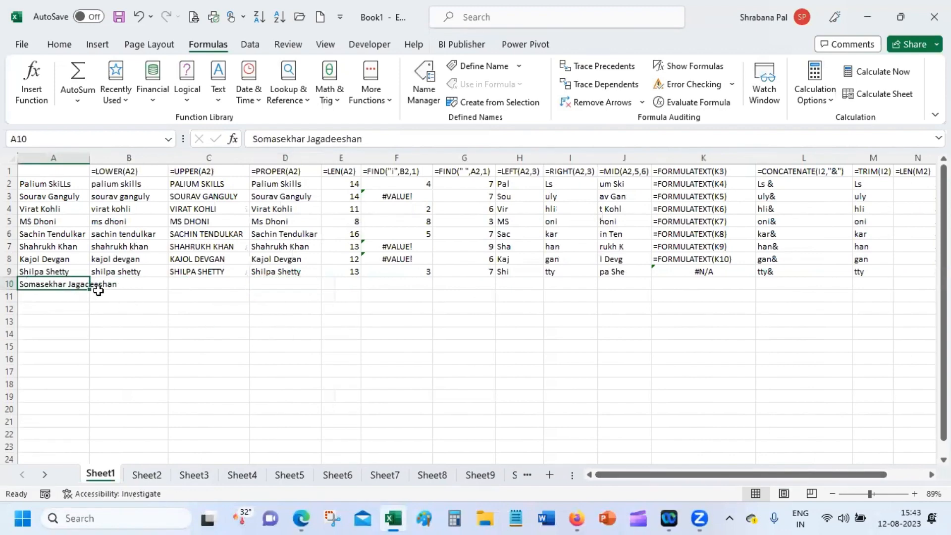
pyautogui.moveTo(91, 290); pyautogui.dragTo(92, 290)
# Extend O9's first-name formula down to O10.
pyautogui.click(95, 271)
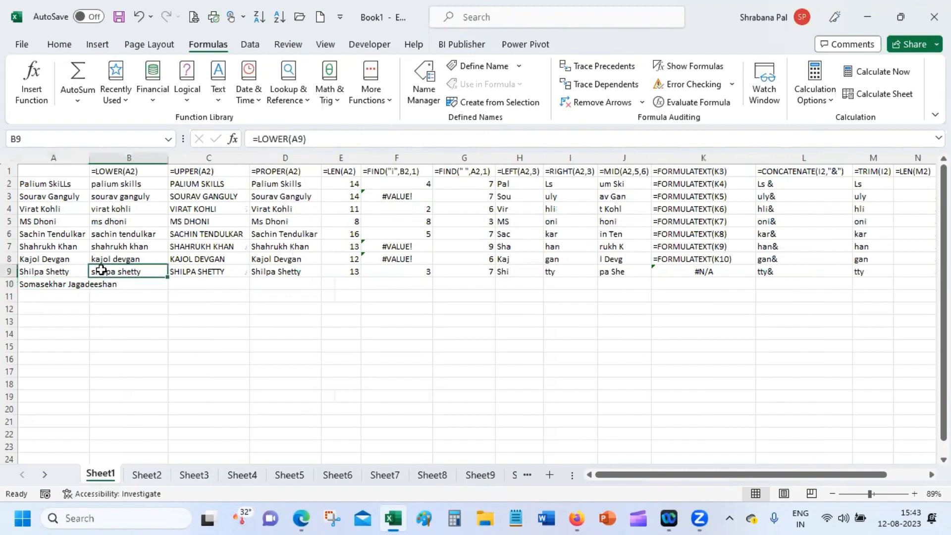
pyautogui.click(921, 474)
pyautogui.moveTo(917, 474); pyautogui.dragTo(823, 474)
pyautogui.click(737, 269)
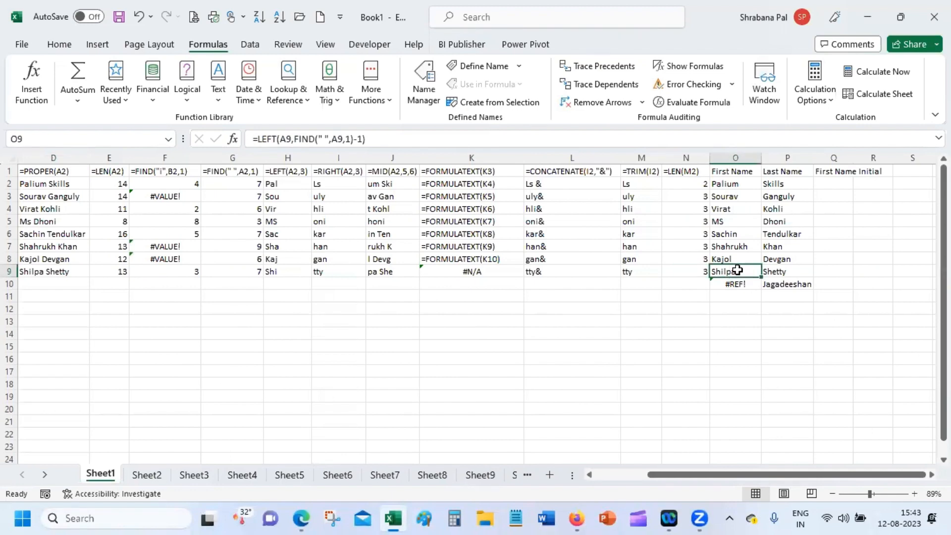
pyautogui.moveTo(761, 277); pyautogui.dragTo(761, 292)
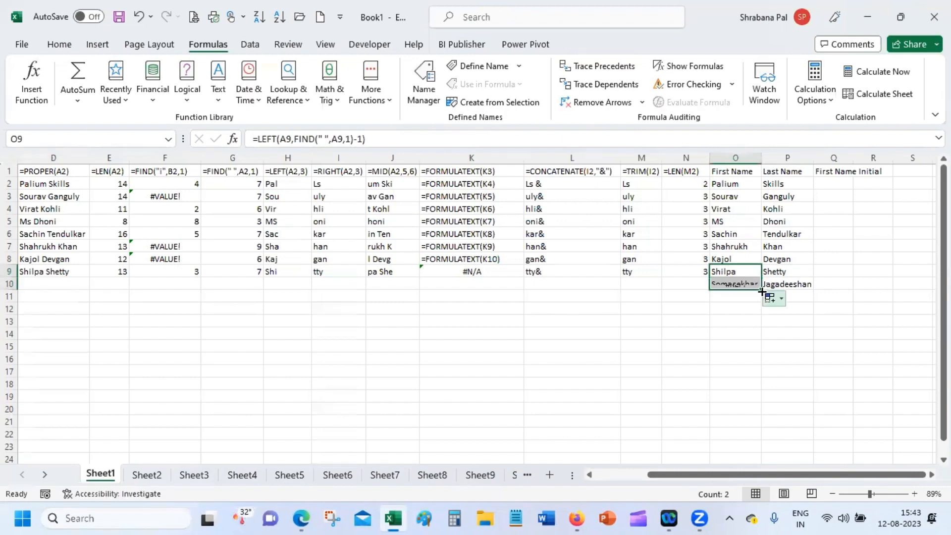
pyautogui.click(749, 312)
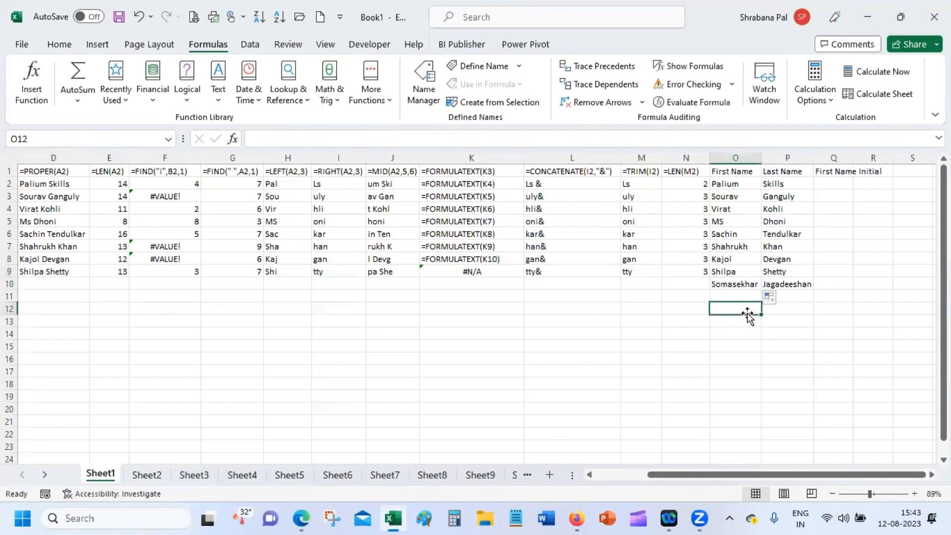
pyautogui.click(745, 283)
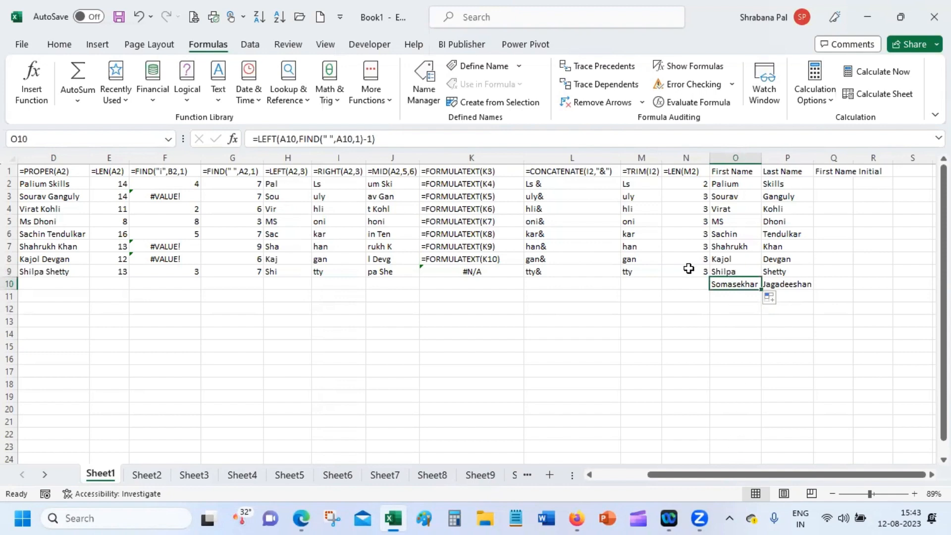
# Fill row 9's formulas from B9 across to N9 down into row 10.
pyautogui.moveTo(686, 268); pyautogui.dragTo(100, 273)
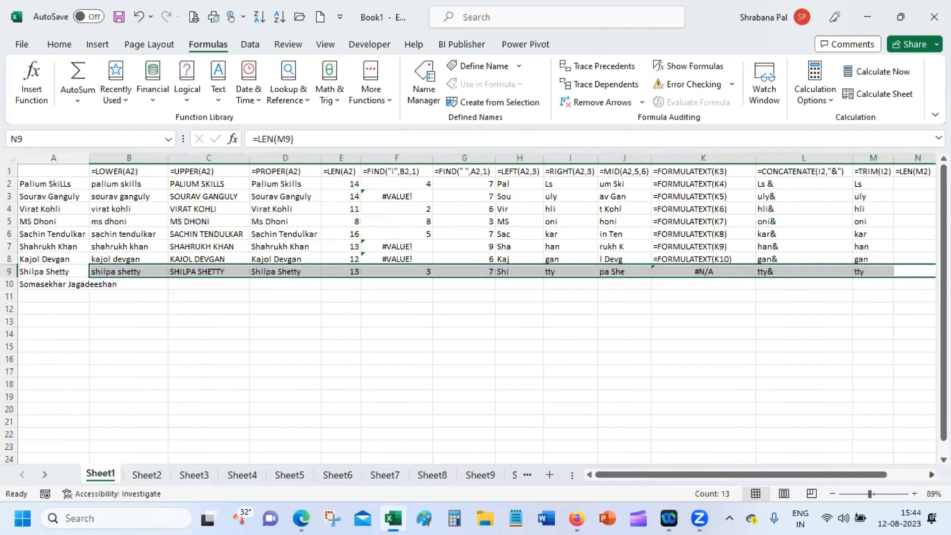
pyautogui.click(931, 475)
pyautogui.click(931, 474)
pyautogui.moveTo(791, 278); pyautogui.dragTo(791, 290)
# Finish filling row 10, then review and confirm P10's surname formula arguments.
pyautogui.click(786, 358)
pyautogui.click(823, 283)
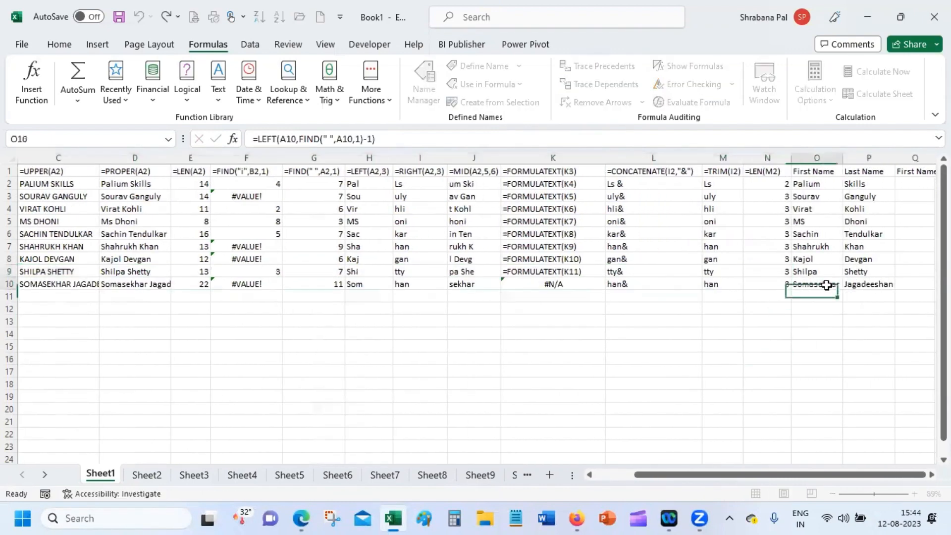
pyautogui.click(865, 285)
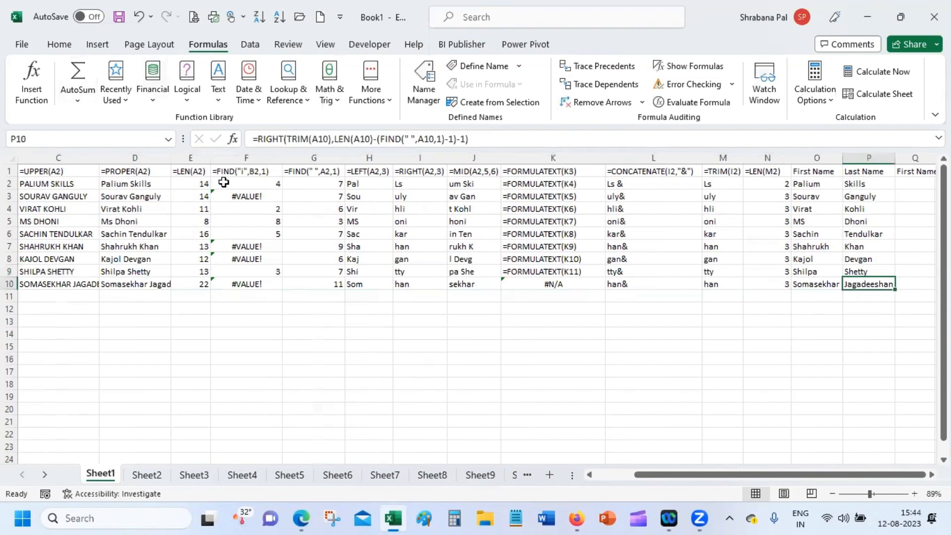
pyautogui.click(232, 139)
pyautogui.moveTo(308, 518)
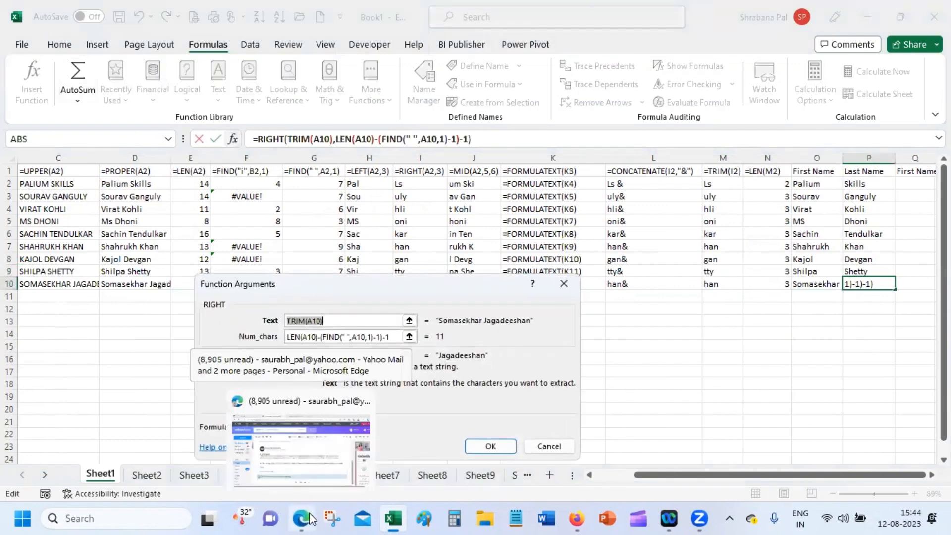
pyautogui.click(359, 322)
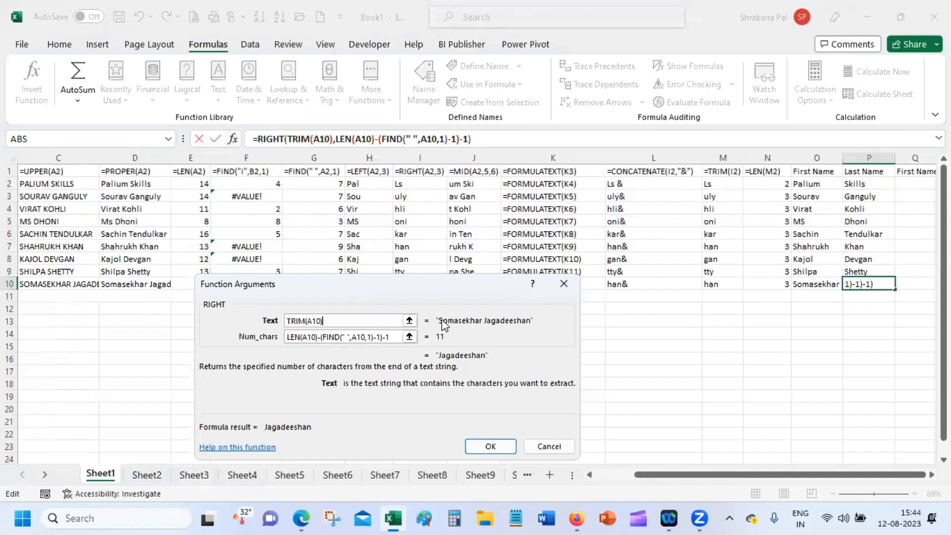
pyautogui.click(490, 446)
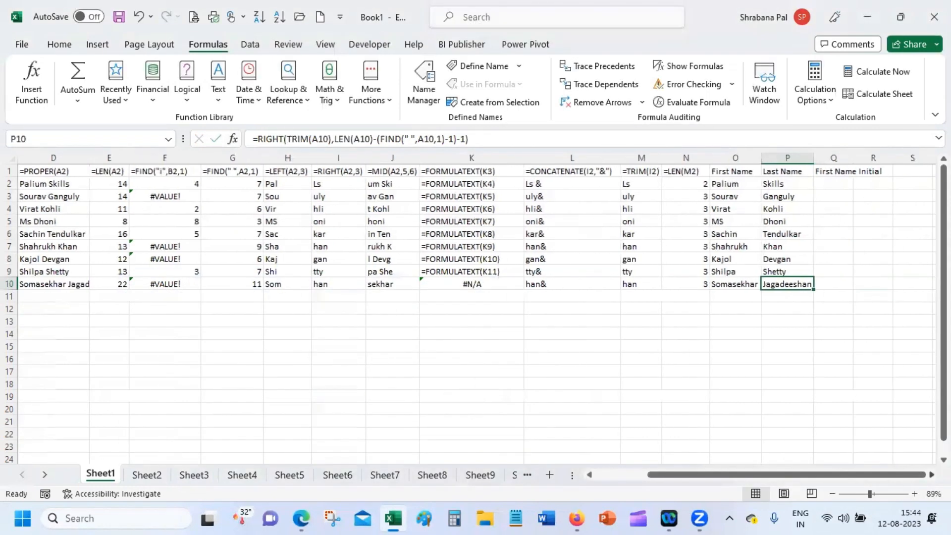
# Select P2:P10 to check all nine surname results.
pyautogui.hscroll(2, 747, 186)
pyautogui.click(730, 180)
pyautogui.moveTo(730, 180); pyautogui.dragTo(732, 283)
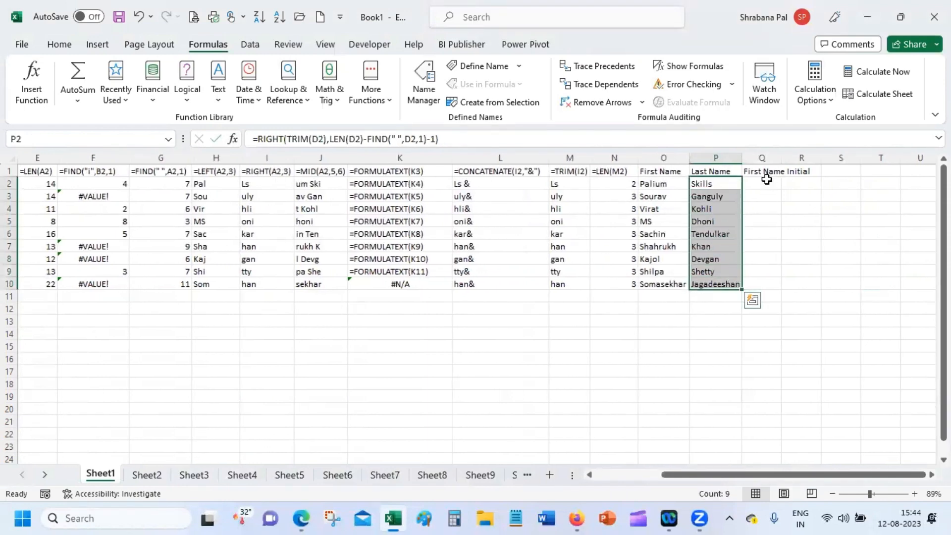
# Enter =LEFT(A2,1) in Q2 and fill it down to Q10.
pyautogui.click(766, 183)
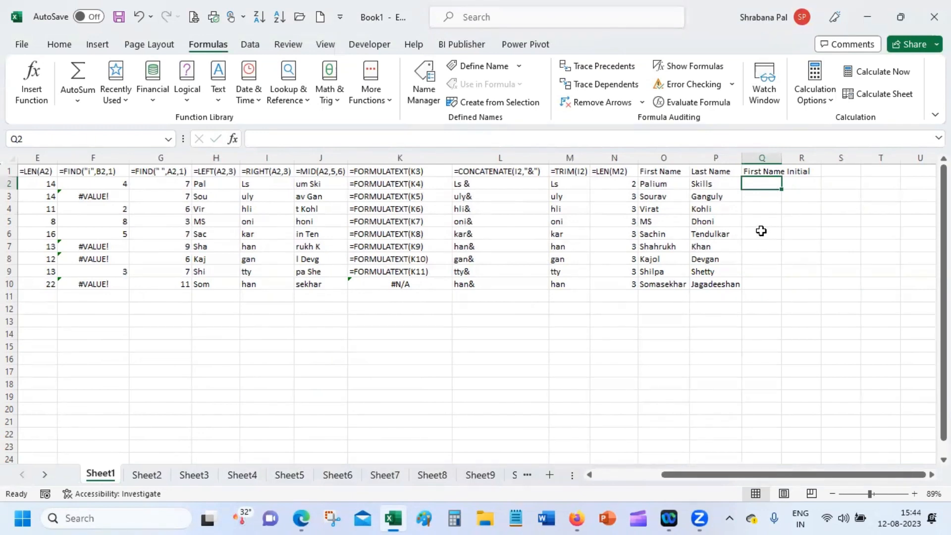
pyautogui.write('=')
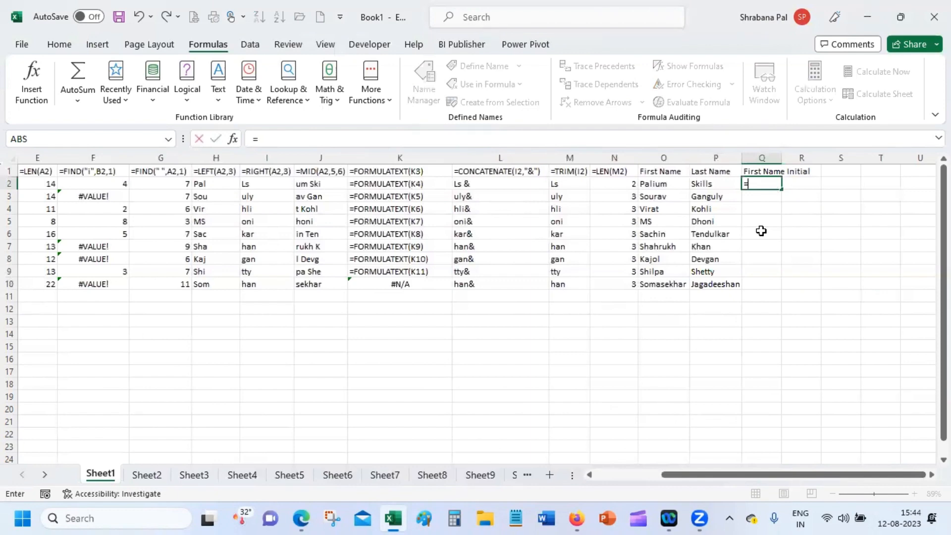
pyautogui.write('left')
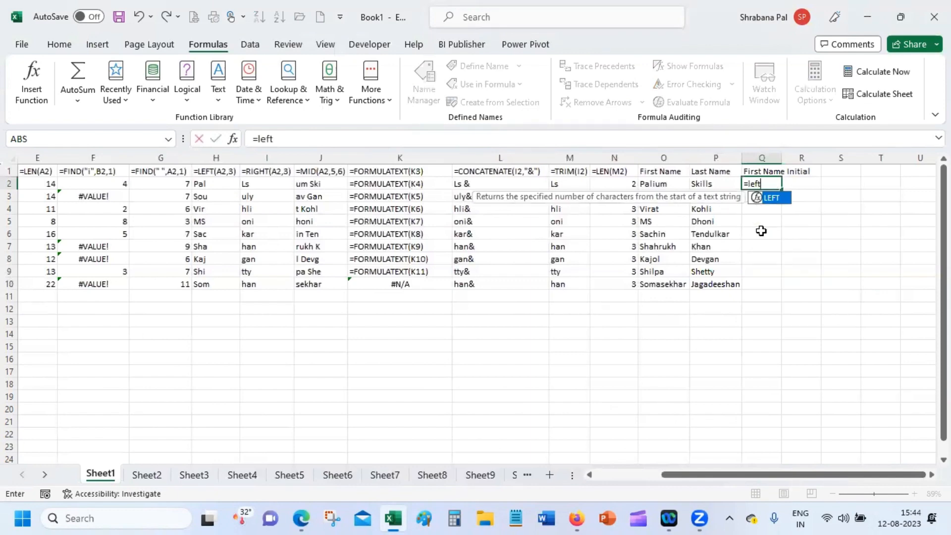
pyautogui.write('(')
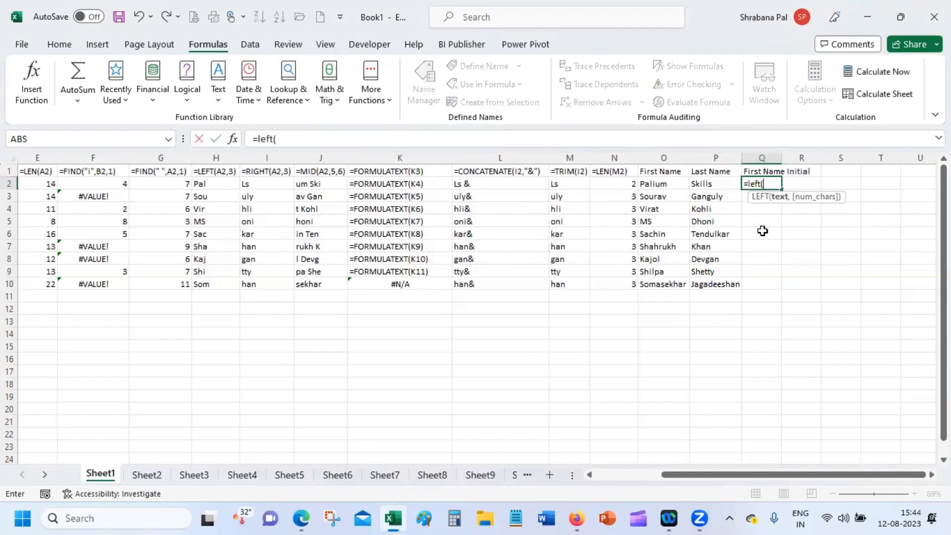
pyautogui.write('a2,1')
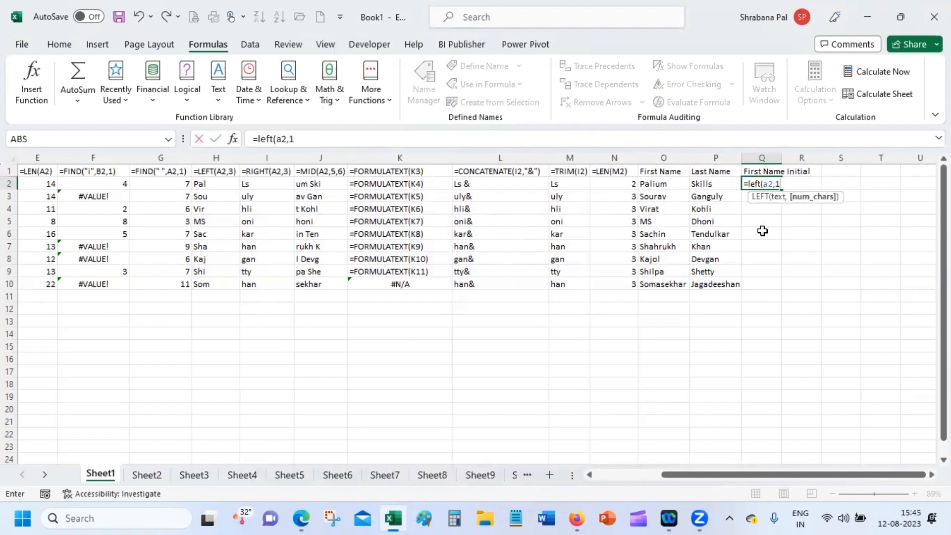
pyautogui.write(')')
pyautogui.press('Return')
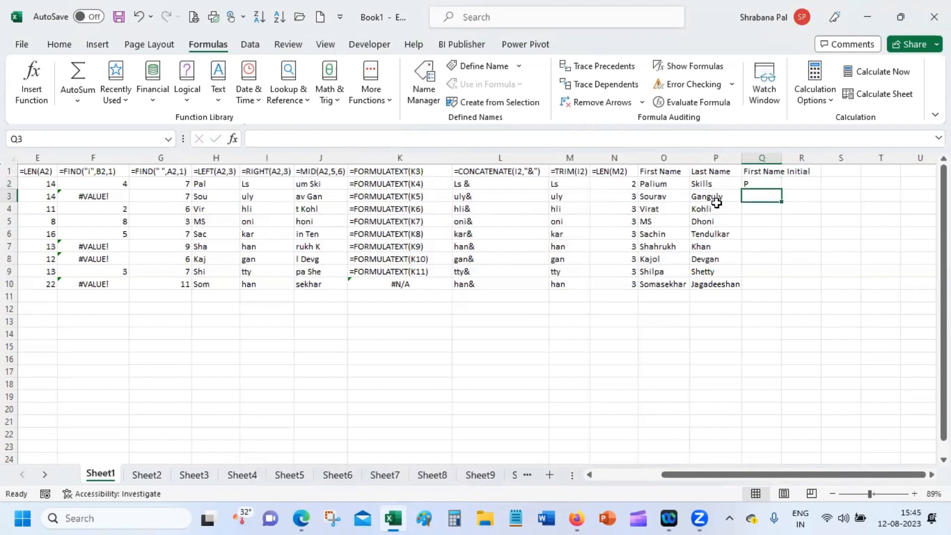
pyautogui.click(756, 184)
pyautogui.doubleClick(782, 191)
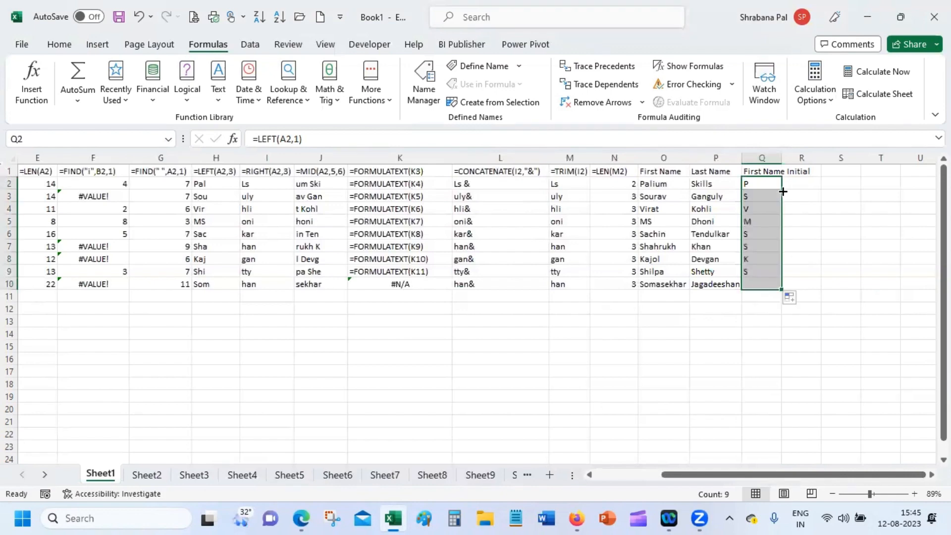
pyautogui.click(737, 305)
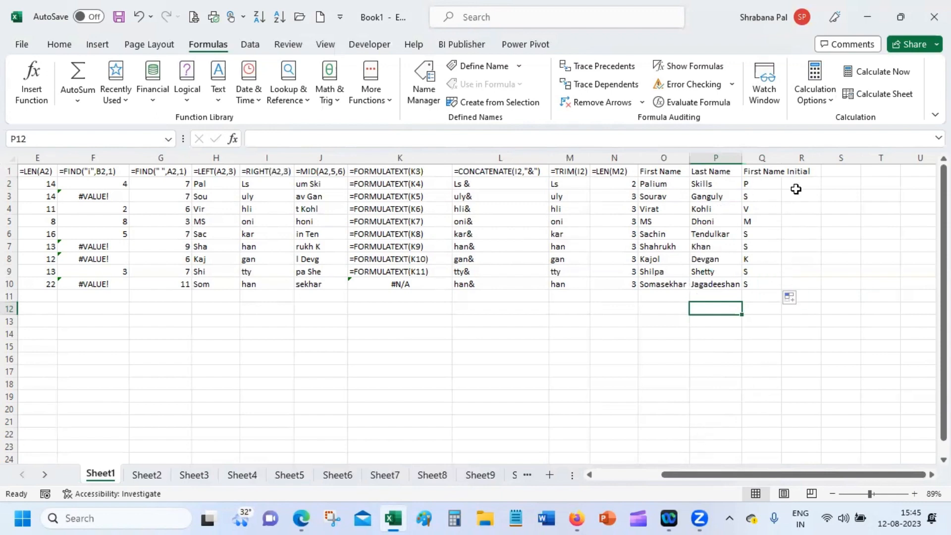
# Auto-fit column Q to its First Name Initial header.
pyautogui.moveTo(781, 155); pyautogui.dragTo(781, 155)
pyautogui.doubleClick(781, 155)
pyautogui.click(781, 155)
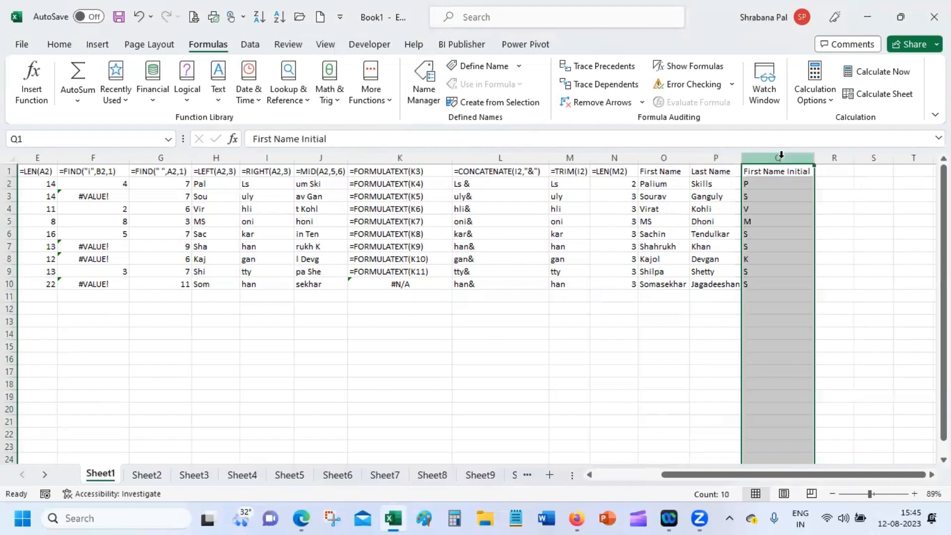
pyautogui.doubleClick(793, 185)
# Enter =CONCATENATE(Q3,". ",P3) in R3 to join initial, dot-space and surname.
pyautogui.click(825, 184)
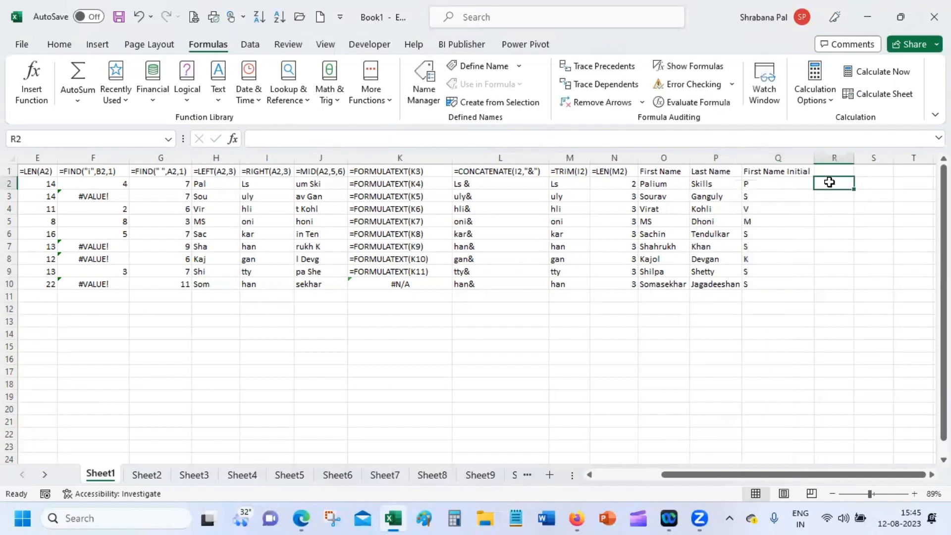
pyautogui.click(834, 197)
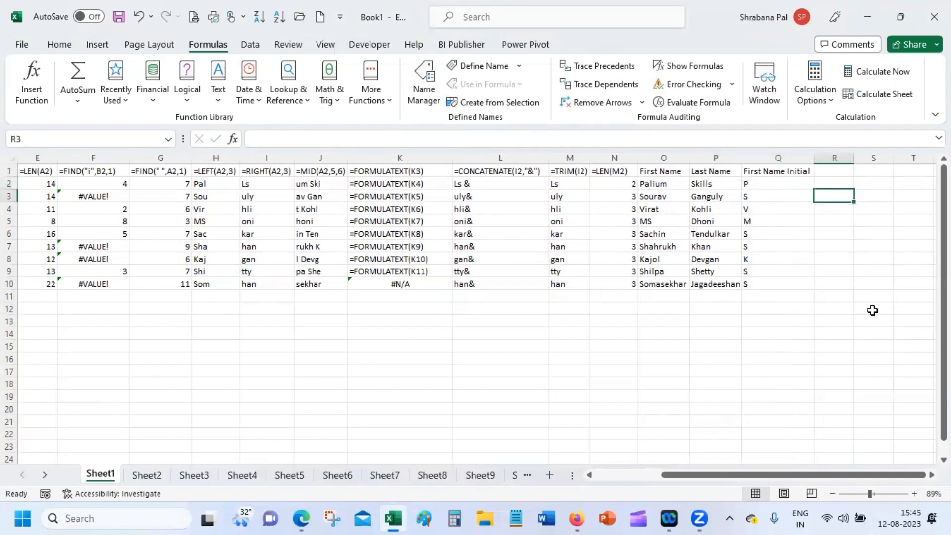
pyautogui.write('=cont')
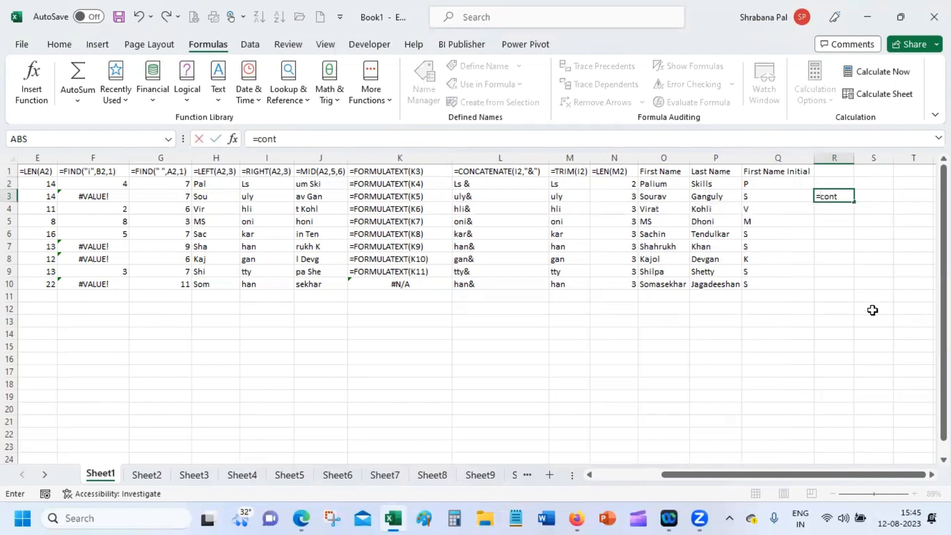
pyautogui.write('=')
pyautogui.press('BackSpace')
pyautogui.press('BackSpace')
pyautogui.write('c')
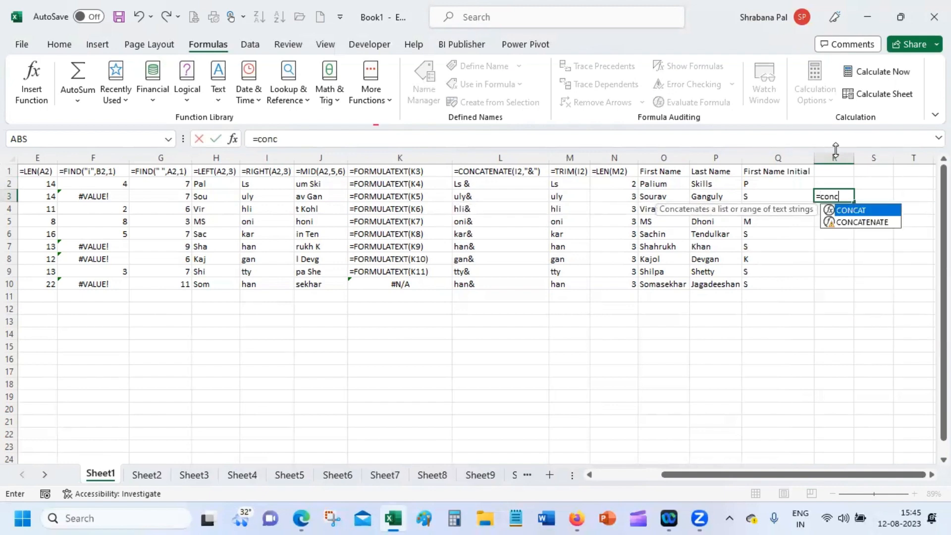
pyautogui.doubleClick(866, 221)
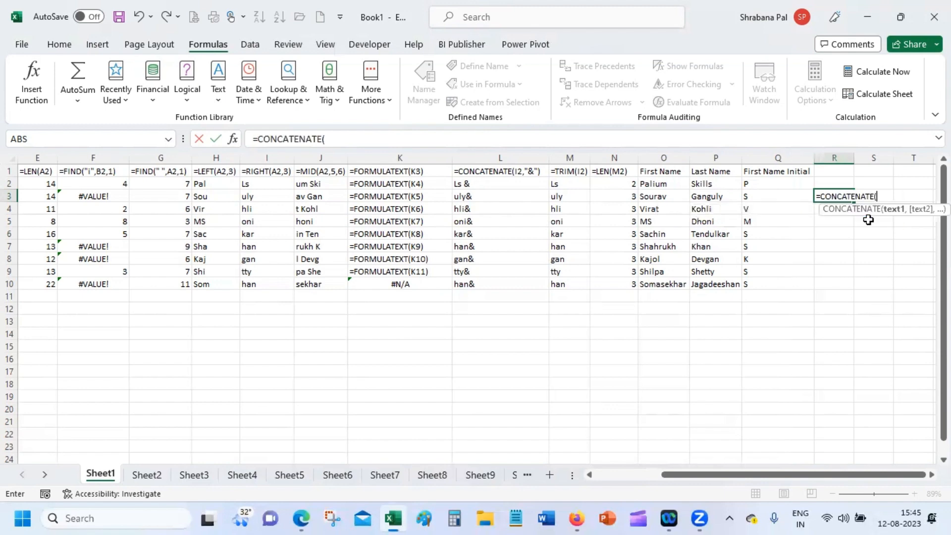
pyautogui.click(775, 195)
pyautogui.write(',".')
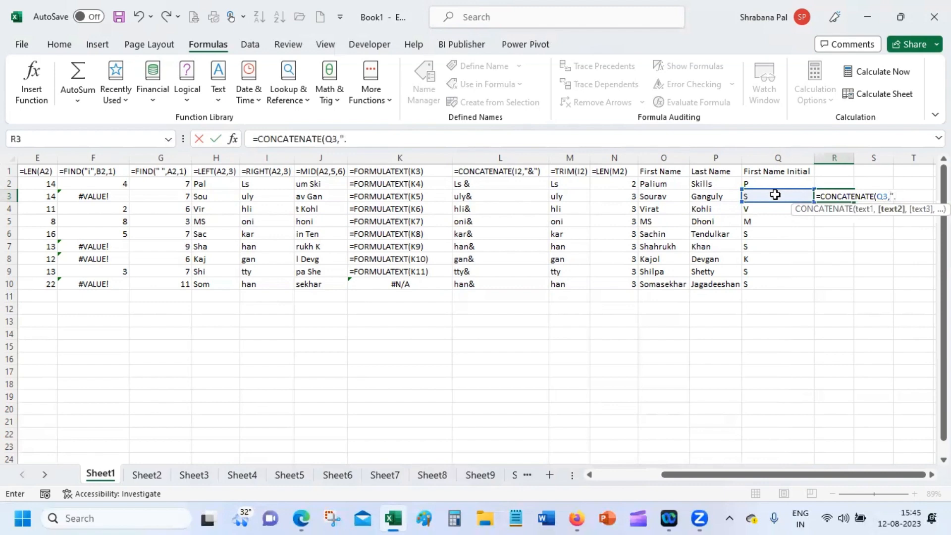
pyautogui.write('",')
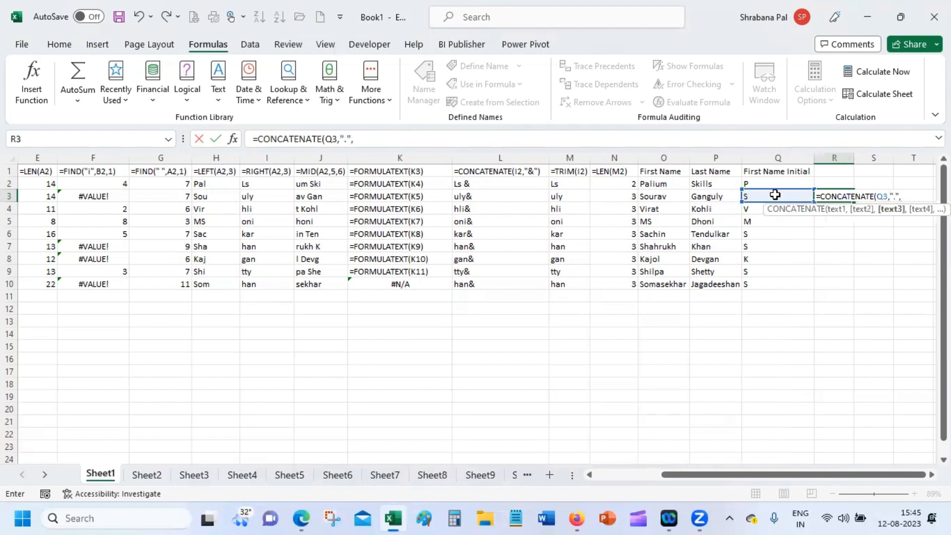
pyautogui.click(704, 193)
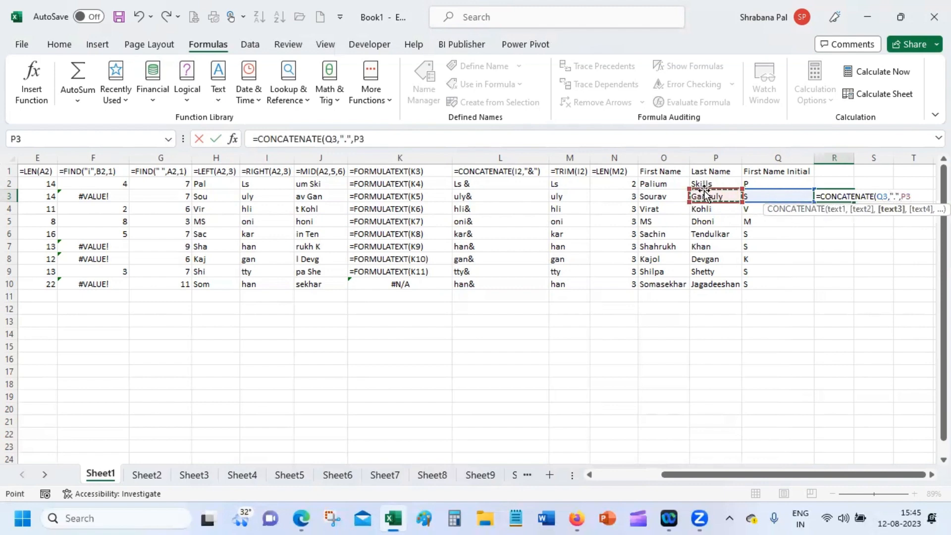
pyautogui.press('Return')
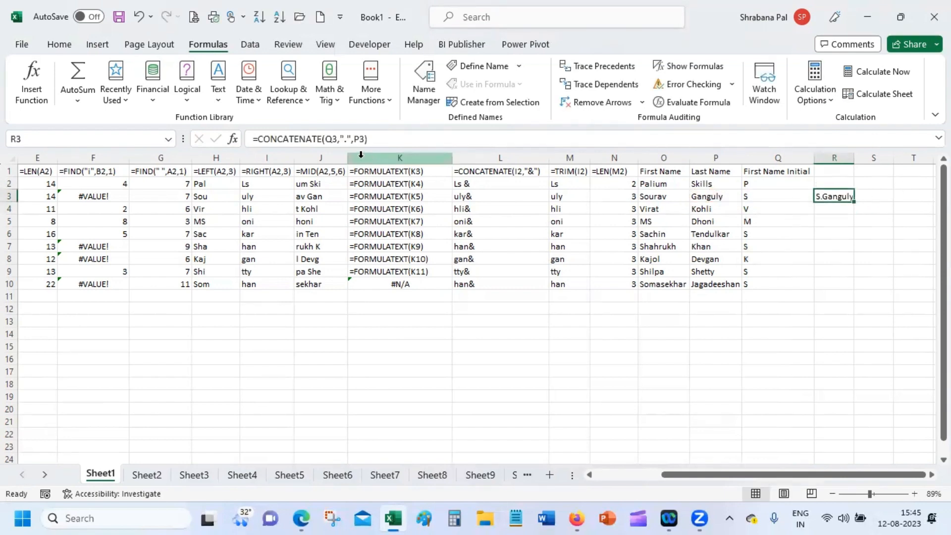
pyautogui.click(346, 139)
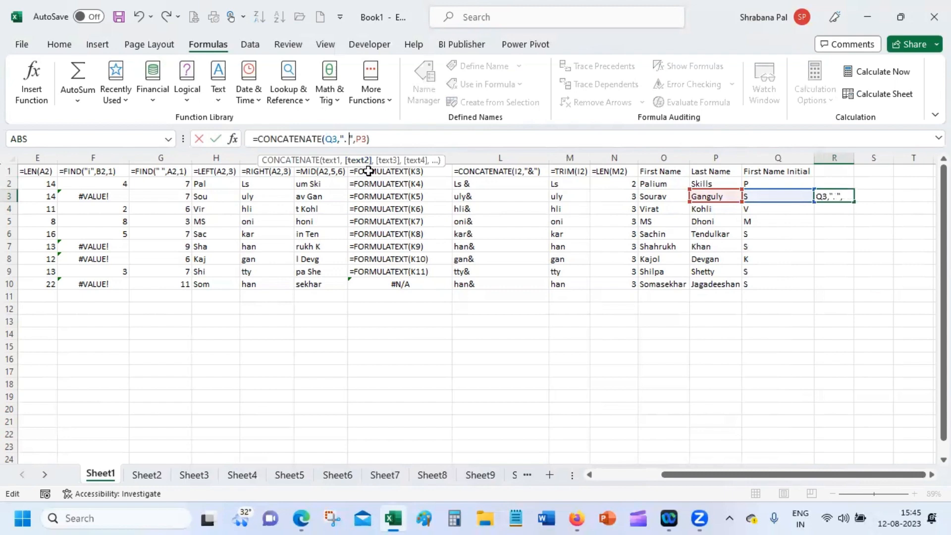
pyautogui.press('Return')
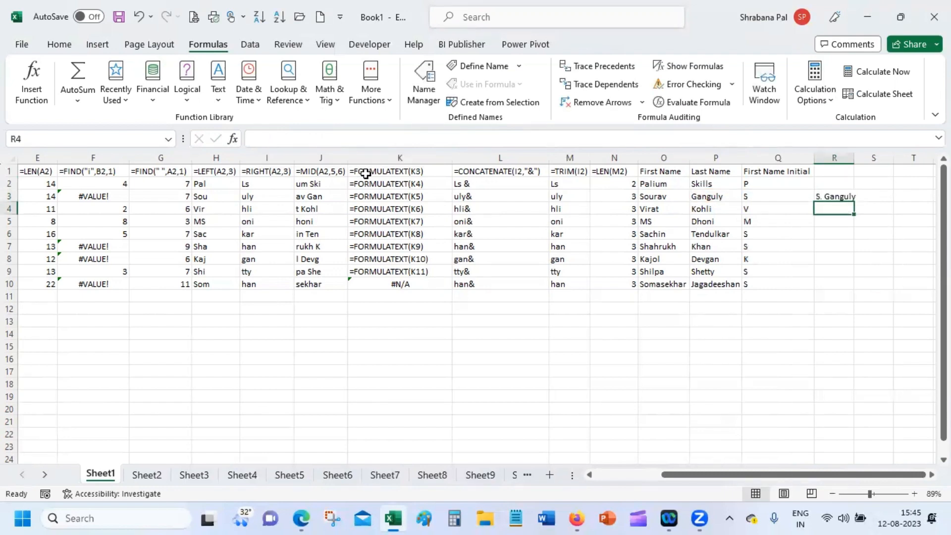
# Fill R3's formula down to R10, auto-fit column R, and review R3's arguments.
pyautogui.doubleClick(852, 158)
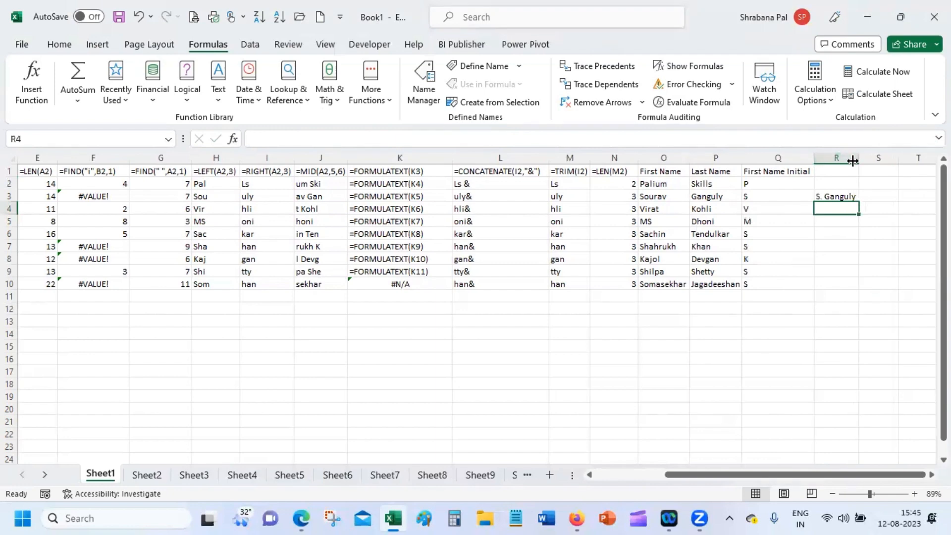
pyautogui.click(840, 194)
pyautogui.doubleClick(859, 202)
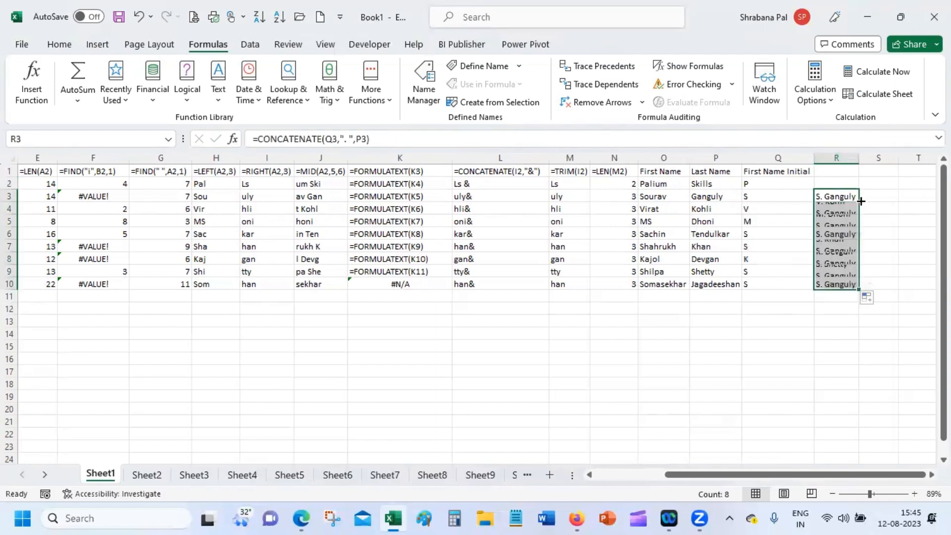
pyautogui.click(802, 348)
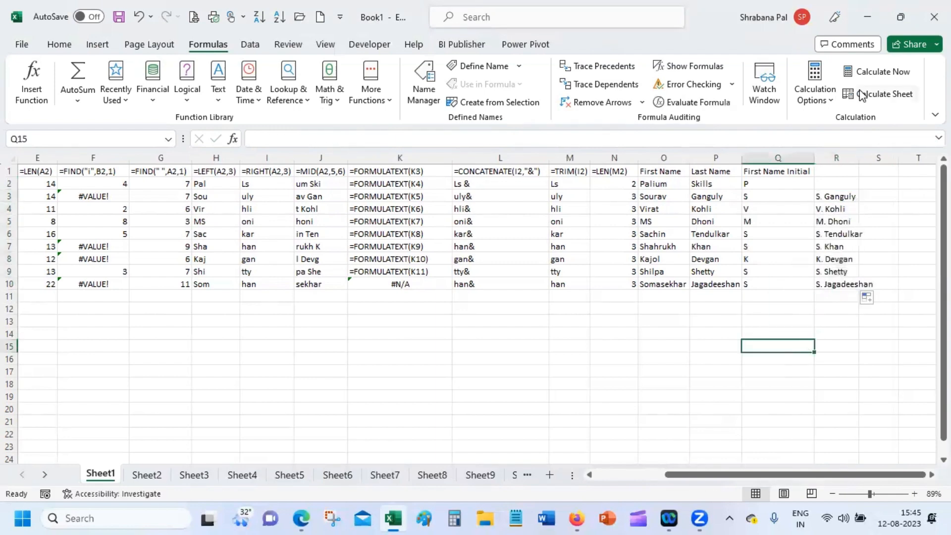
pyautogui.doubleClick(856, 153)
pyautogui.click(822, 309)
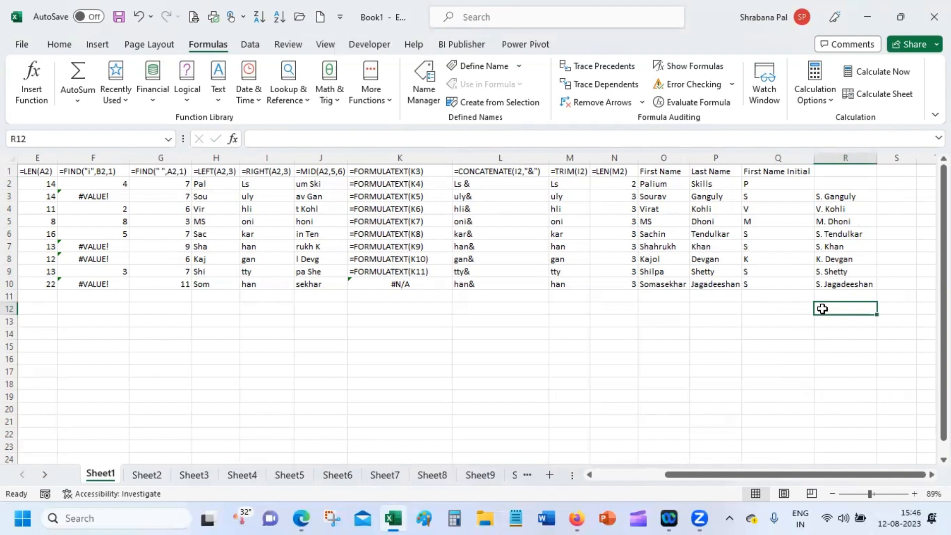
pyautogui.click(854, 197)
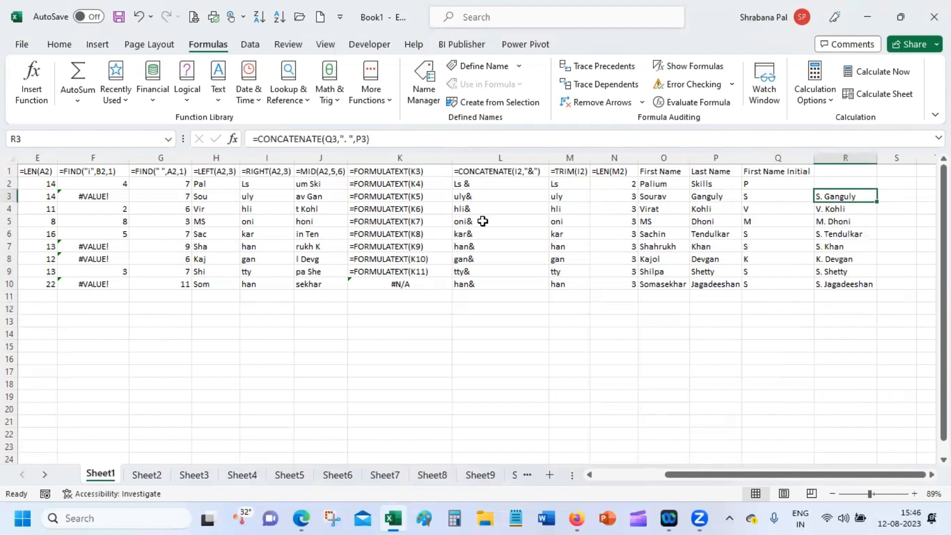
pyautogui.click(233, 139)
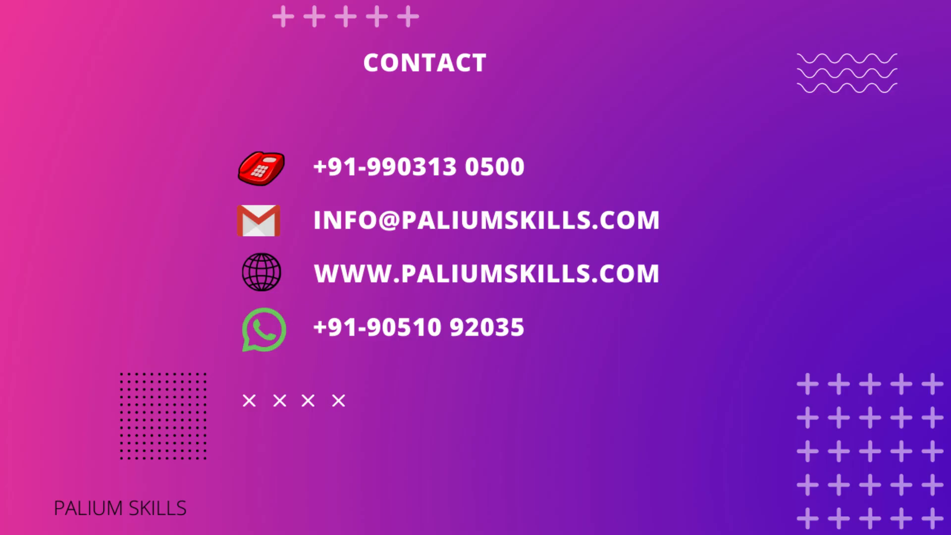